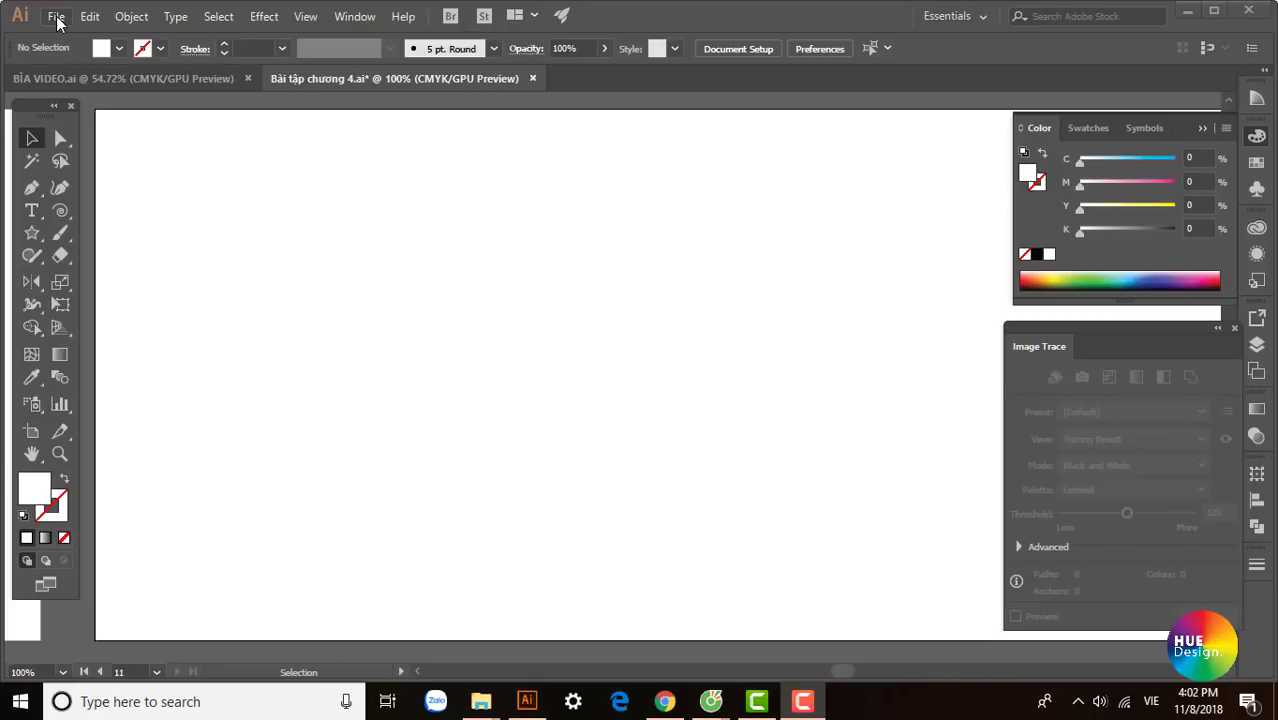
Step: Start File > Place and browse the folder containing the portrait photo
{"action": "left_click", "coordinate": [57, 18]}
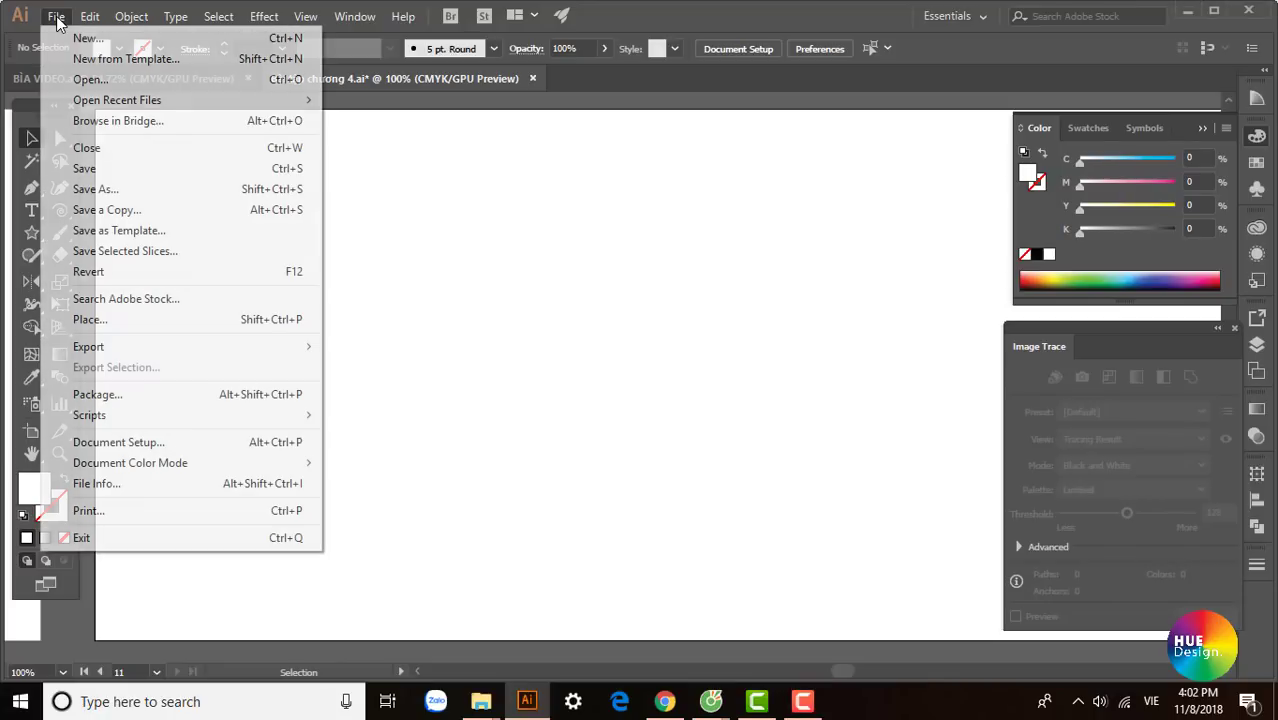
{"action": "left_click", "coordinate": [109, 321]}
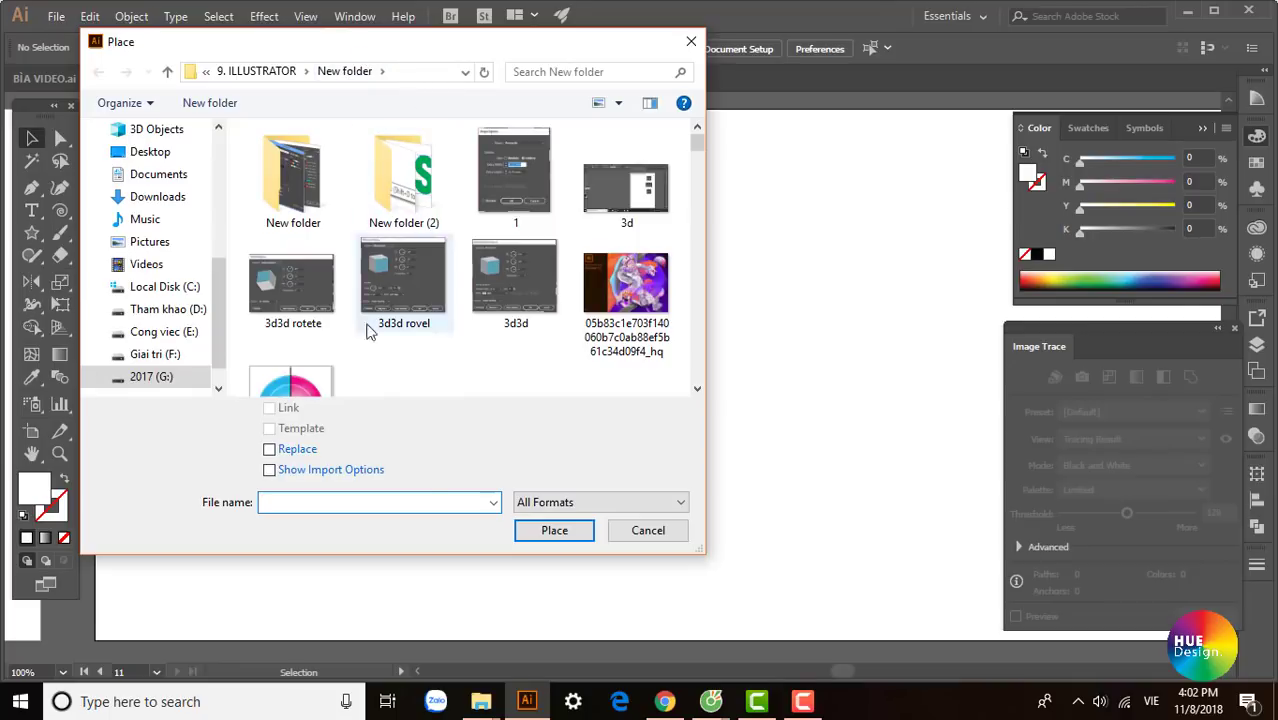
{"action": "left_click", "coordinate": [465, 72]}
{"action": "left_click", "coordinate": [410, 50]}
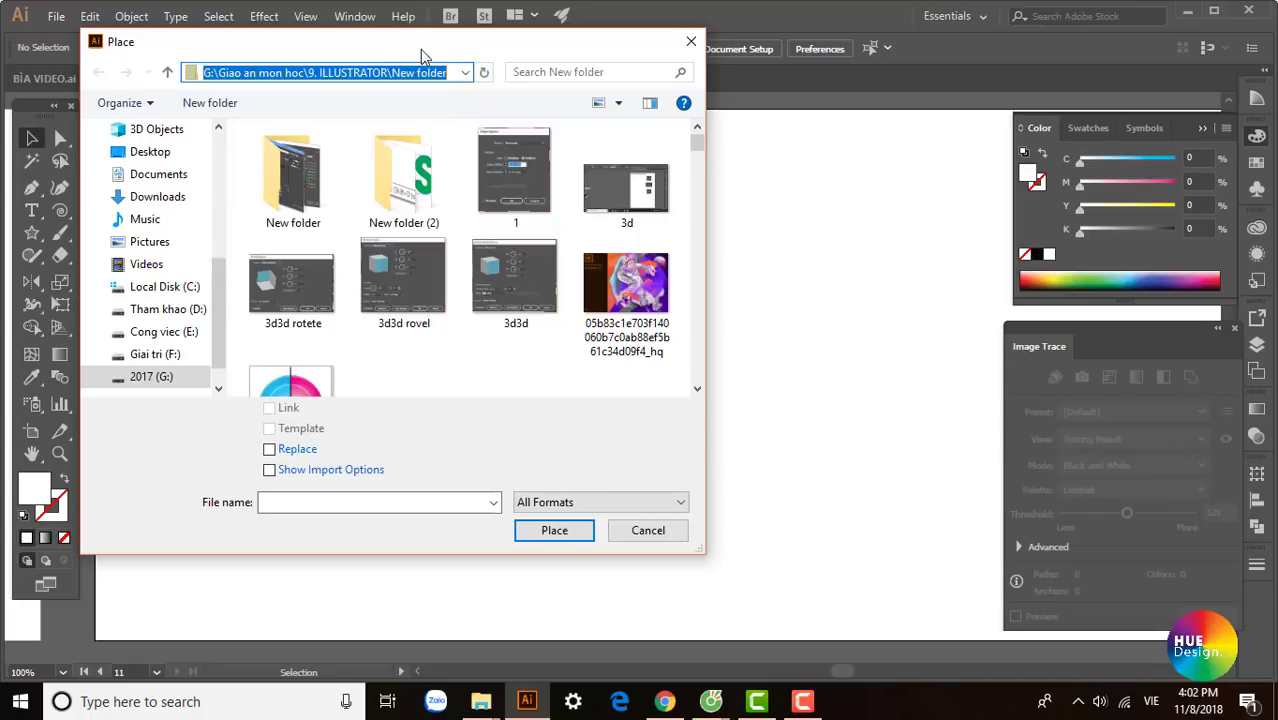
{"action": "left_click", "coordinate": [452, 73]}
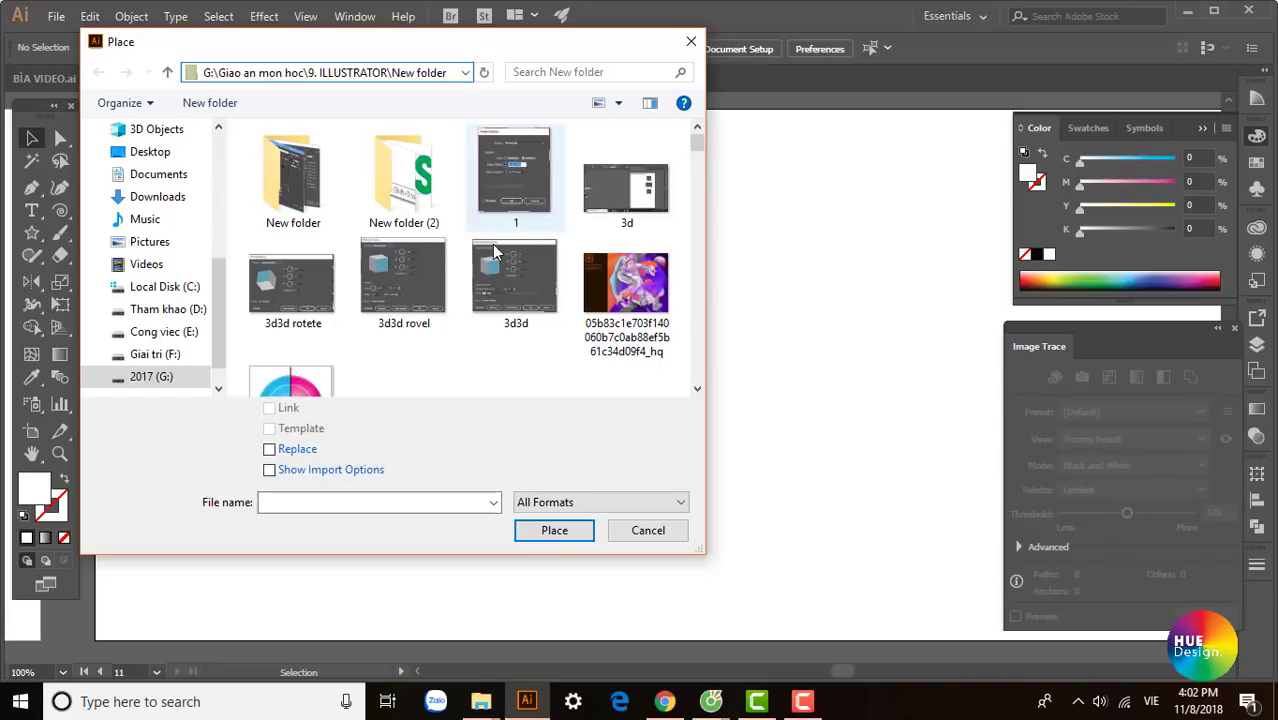
{"action": "scroll", "coordinate": [493, 307], "scroll_direction": "down", "scroll_amount": 2}
{"action": "scroll", "coordinate": [493, 307], "scroll_direction": "down", "scroll_amount": 2}
{"action": "scroll", "coordinate": [493, 307], "scroll_direction": "down", "scroll_amount": 2}
{"action": "scroll", "coordinate": [493, 307], "scroll_direction": "up", "scroll_amount": 2}
Step: Load the photo 040513han1 for placing, with Link left checked
{"action": "left_click", "coordinate": [510, 301]}
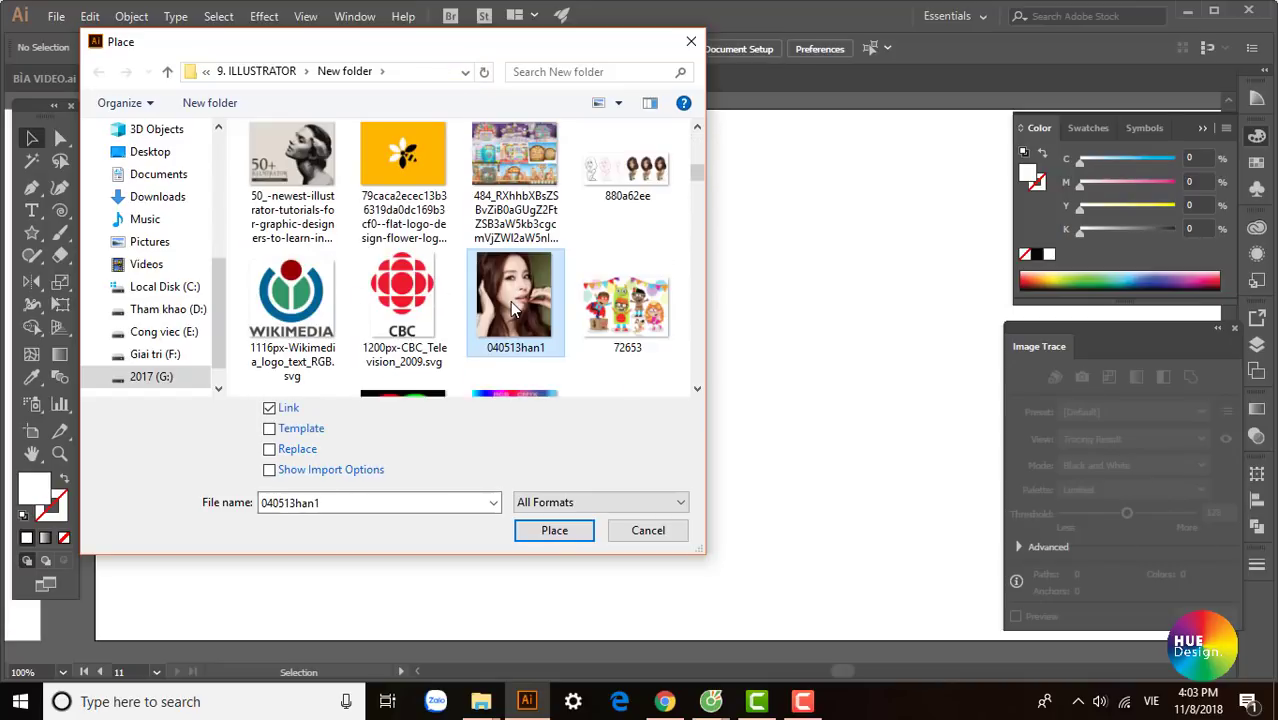
{"action": "left_click", "coordinate": [294, 410]}
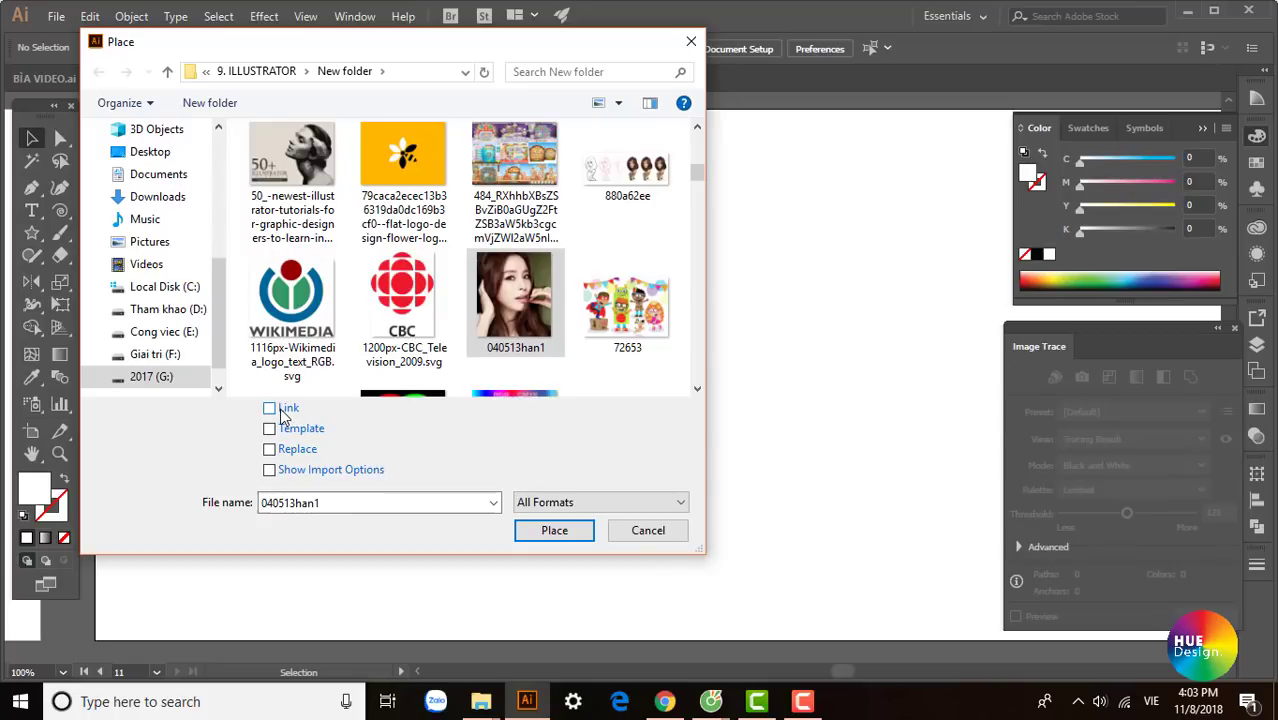
{"action": "left_click", "coordinate": [269, 409]}
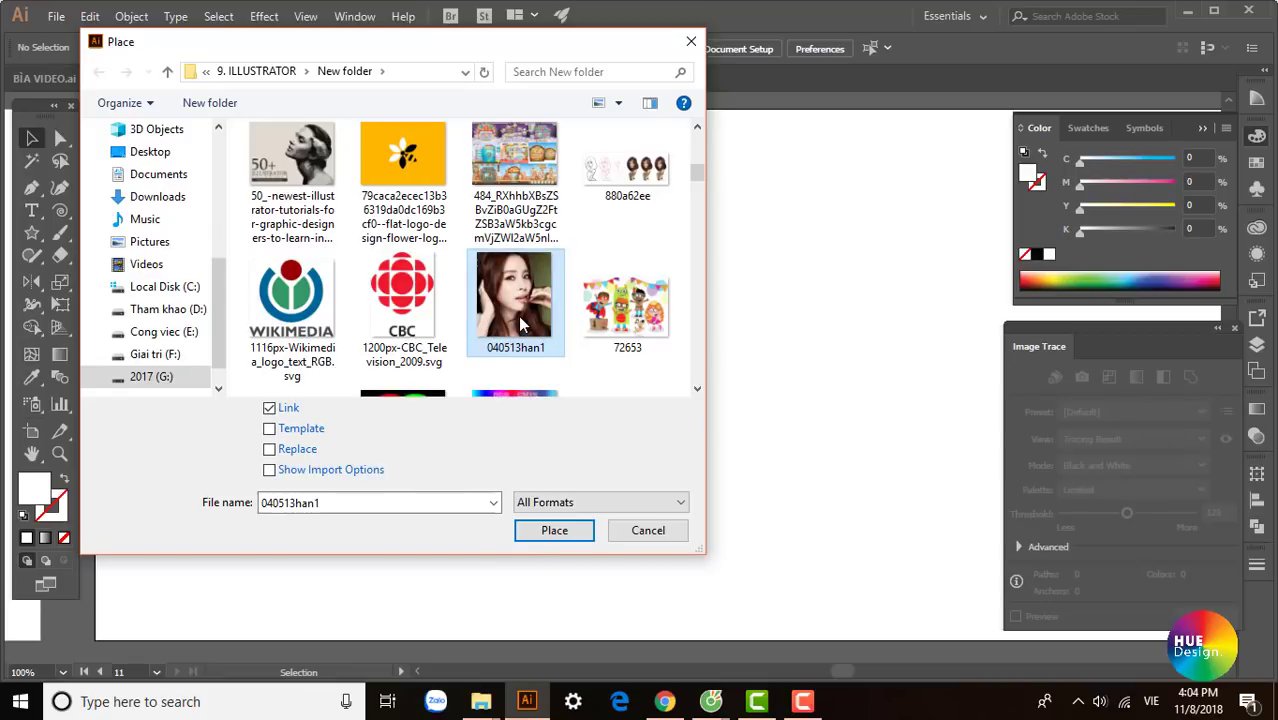
{"action": "left_click", "coordinate": [552, 531]}
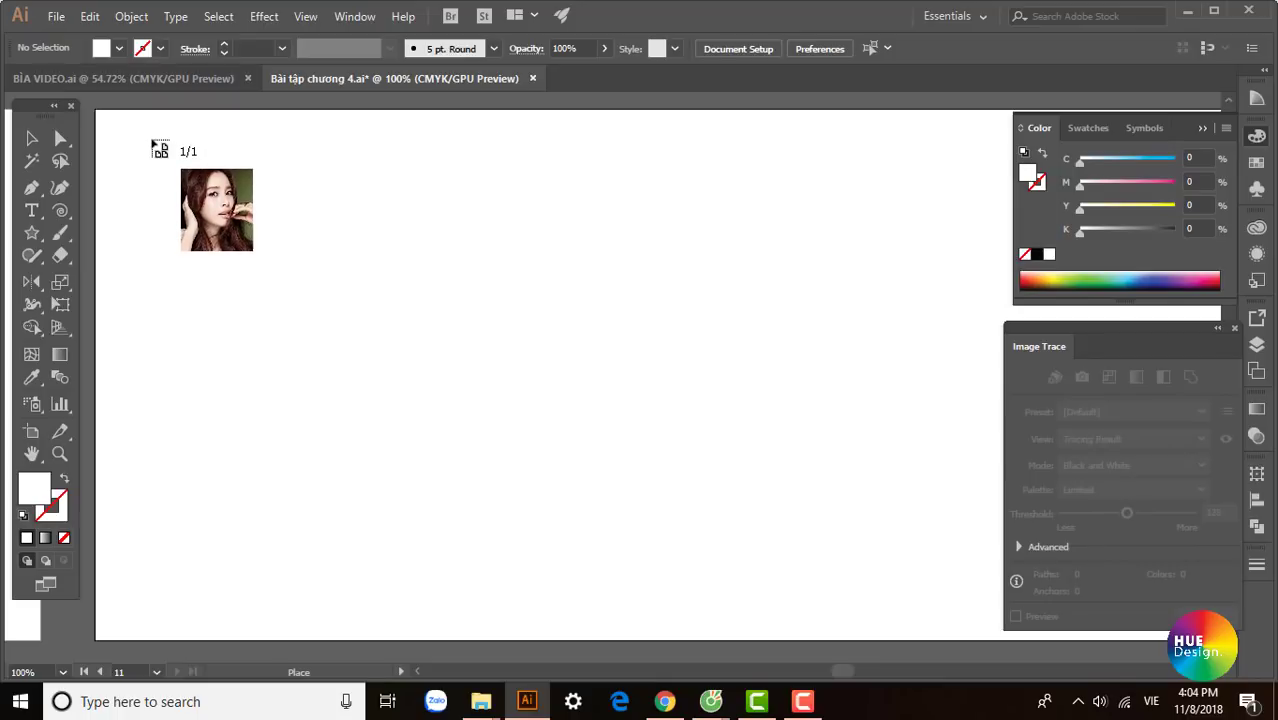
Step: Drop the photo on the artboard, move it upward, then delete it
{"action": "left_click", "coordinate": [152, 140]}
{"action": "left_click_drag", "start_coordinate": [539, 476], "coordinate": [535, 433]}
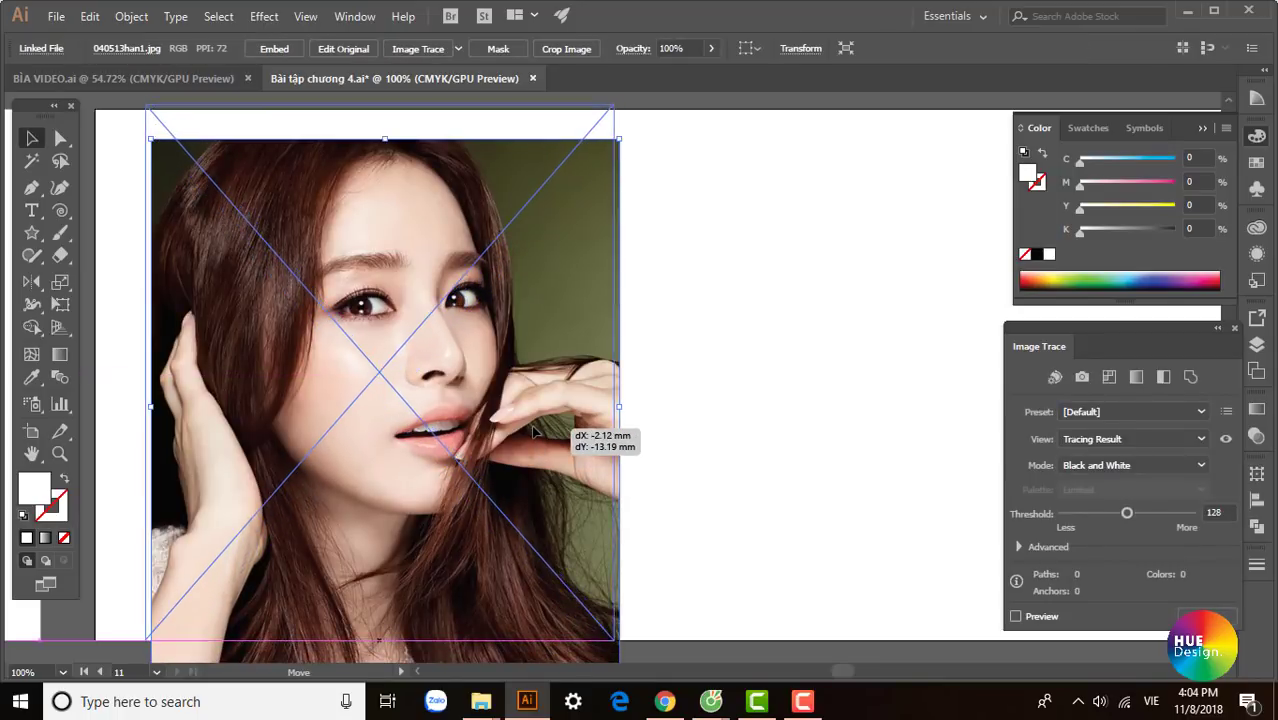
{"action": "left_click_drag", "start_coordinate": [535, 433], "coordinate": [535, 433]}
{"action": "scroll", "coordinate": [625, 420], "scroll_direction": "up", "scroll_amount": 1}
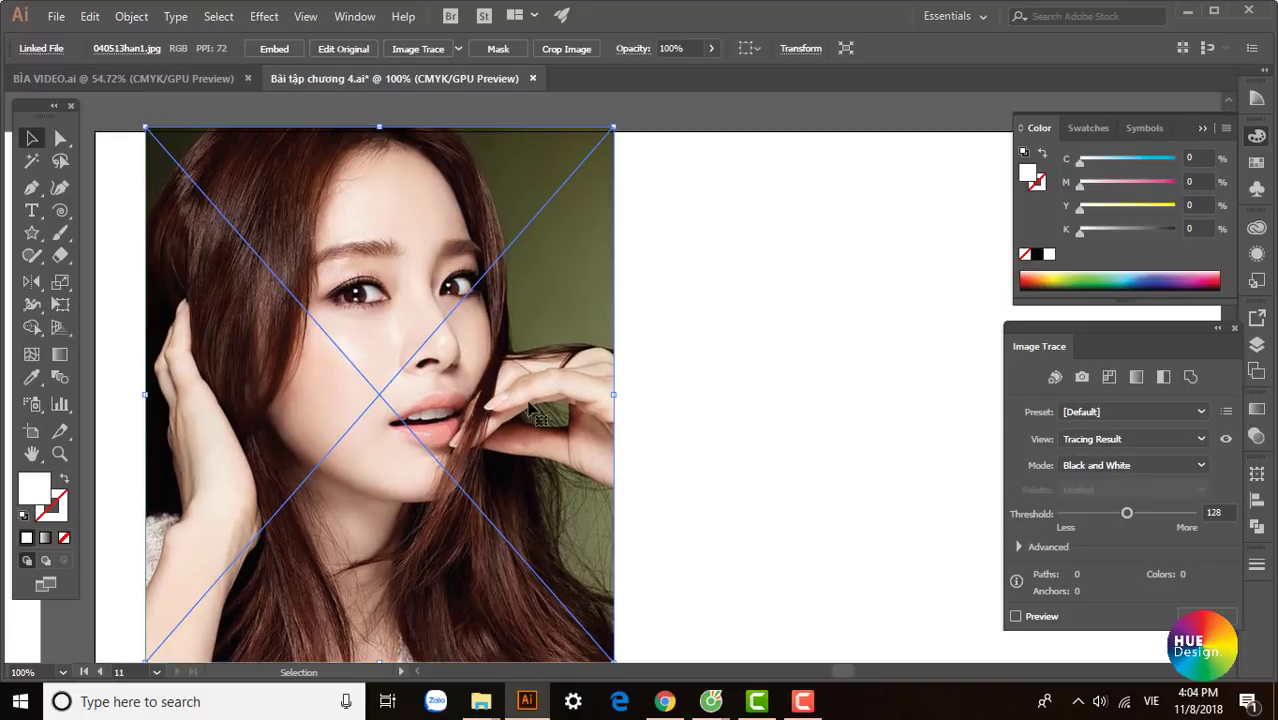
{"action": "key", "text": "Delete"}
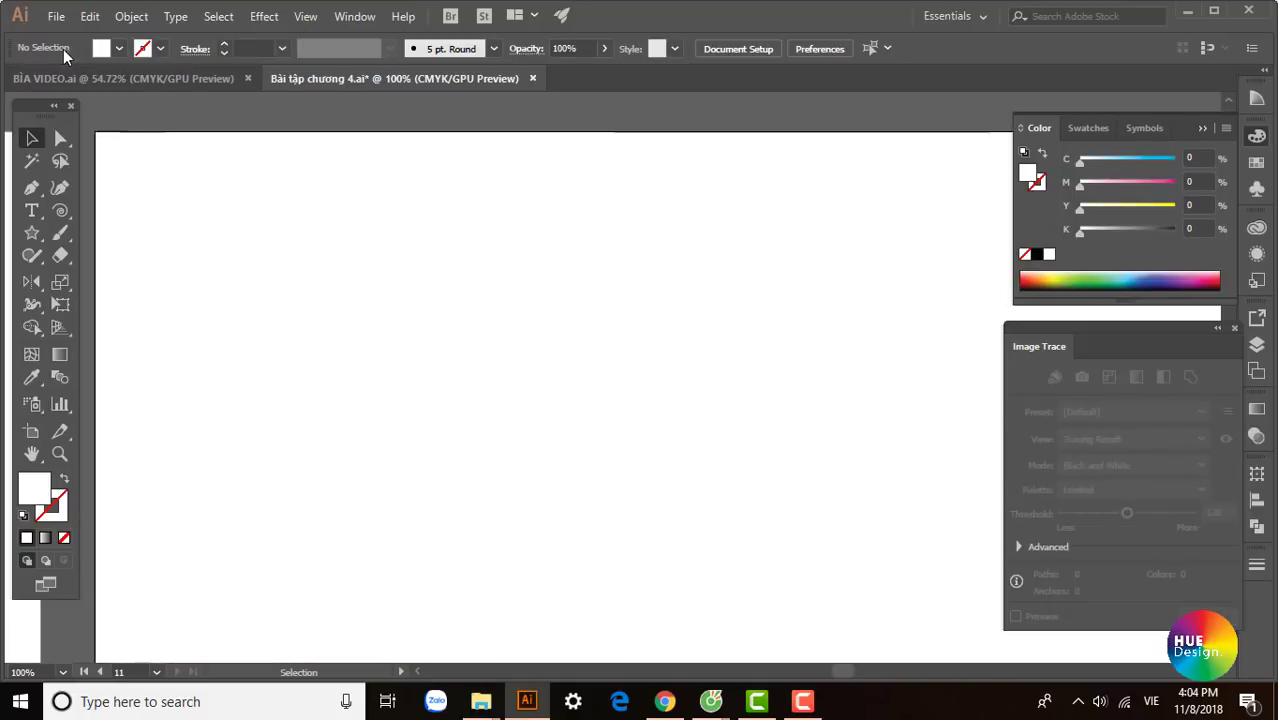
Step: Place 040513han1 again, sized by dragging a frame at the artboard's upper left
{"action": "left_click", "coordinate": [56, 17]}
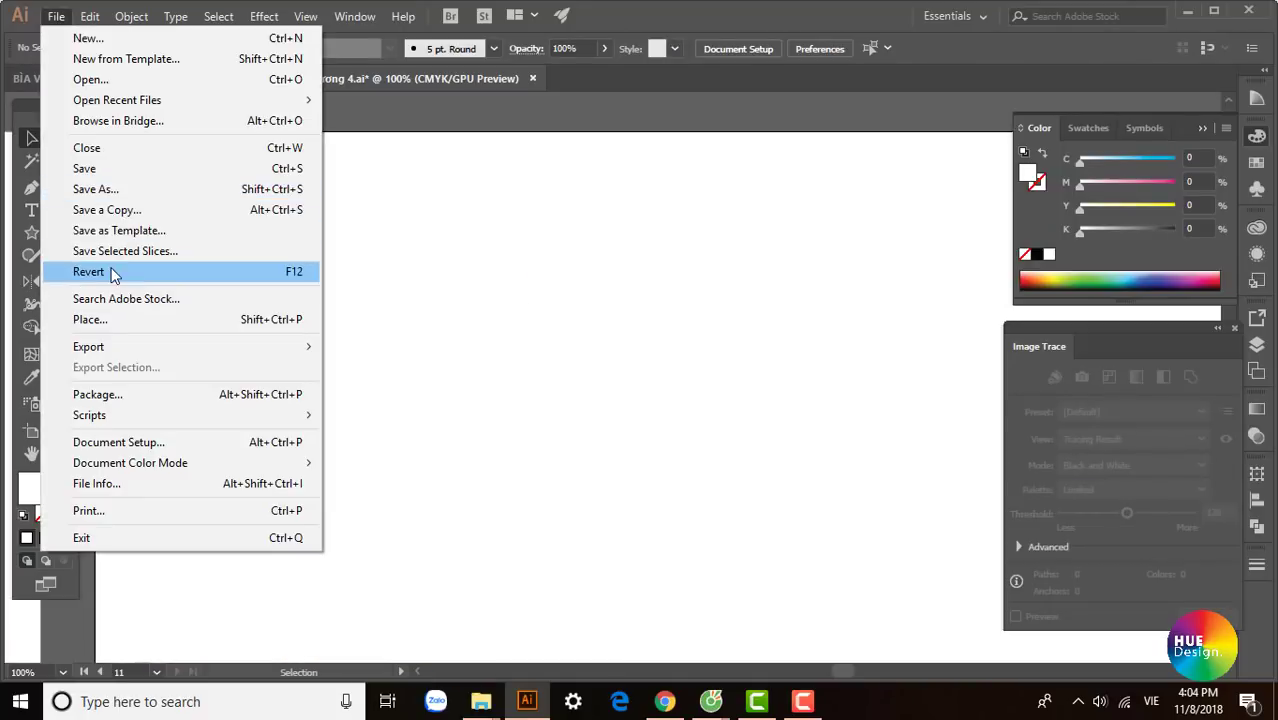
{"action": "left_click", "coordinate": [108, 321]}
{"action": "scroll", "coordinate": [528, 305], "scroll_direction": "down", "scroll_amount": 3}
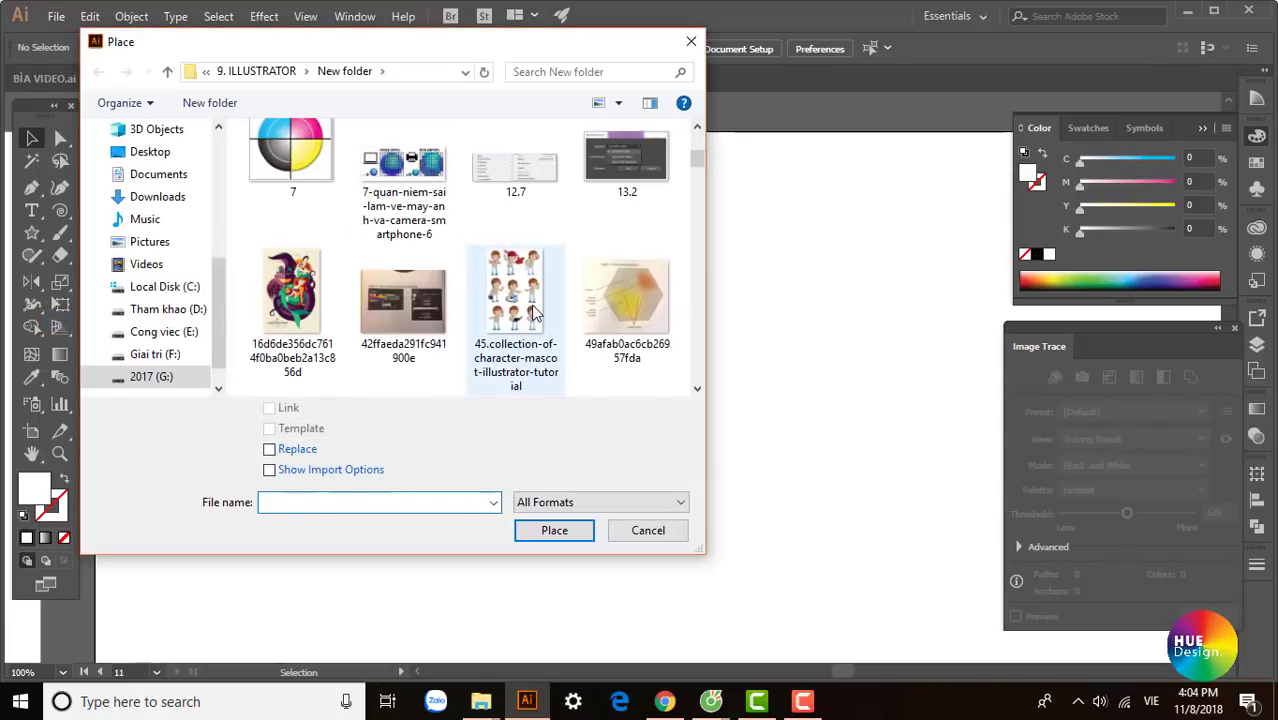
{"action": "scroll", "coordinate": [531, 307], "scroll_direction": "down", "scroll_amount": 3}
{"action": "left_click", "coordinate": [525, 195]}
{"action": "left_click", "coordinate": [552, 530]}
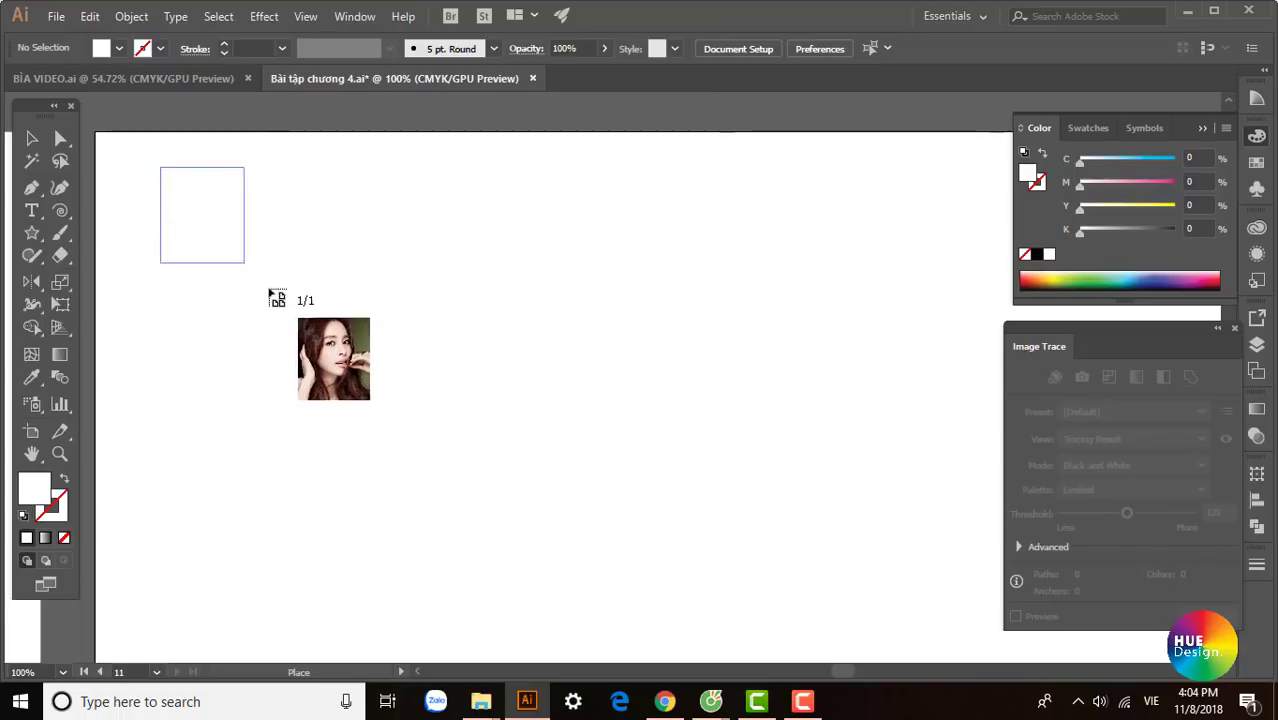
{"action": "mouse_move", "coordinate": [270, 292]}
{"action": "left_mouse_down"}
{"action": "mouse_move", "coordinate": [373, 328]}
{"action": "mouse_move", "coordinate": [488, 534]}
{"action": "mouse_move", "coordinate": [473, 491]}
{"action": "left_mouse_up"}
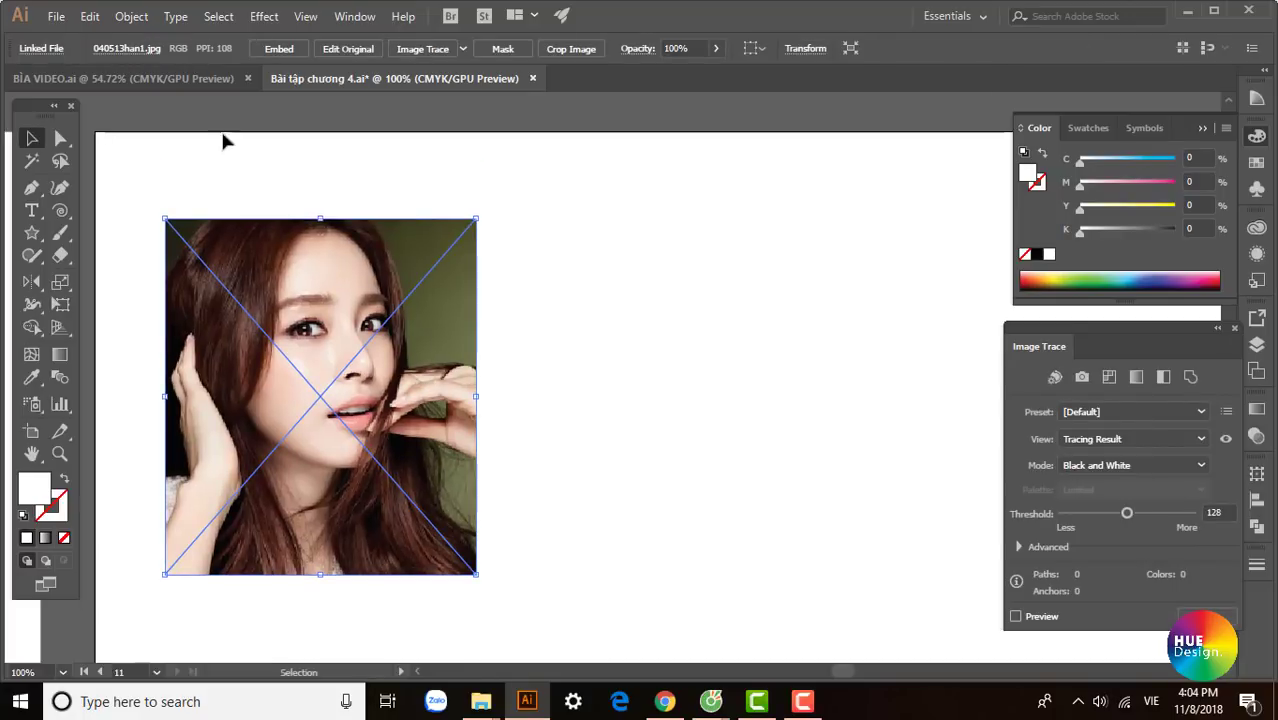
{"action": "left_click", "coordinate": [528, 308]}
{"action": "left_click", "coordinate": [398, 340]}
{"action": "left_click", "coordinate": [37, 59]}
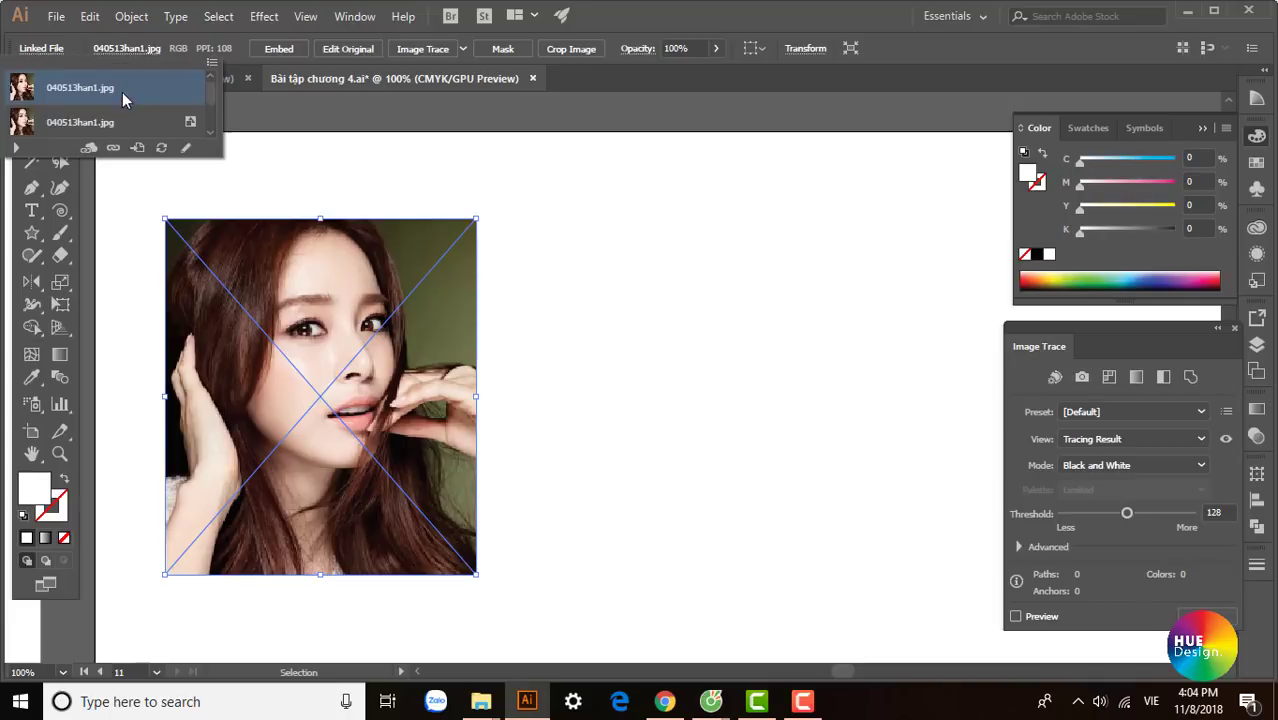
{"action": "left_click_drag", "start_coordinate": [207, 95], "coordinate": [211, 84]}
Step: Embed the photo from the Control bar, then check the link lists and reselect it
{"action": "left_click", "coordinate": [284, 50]}
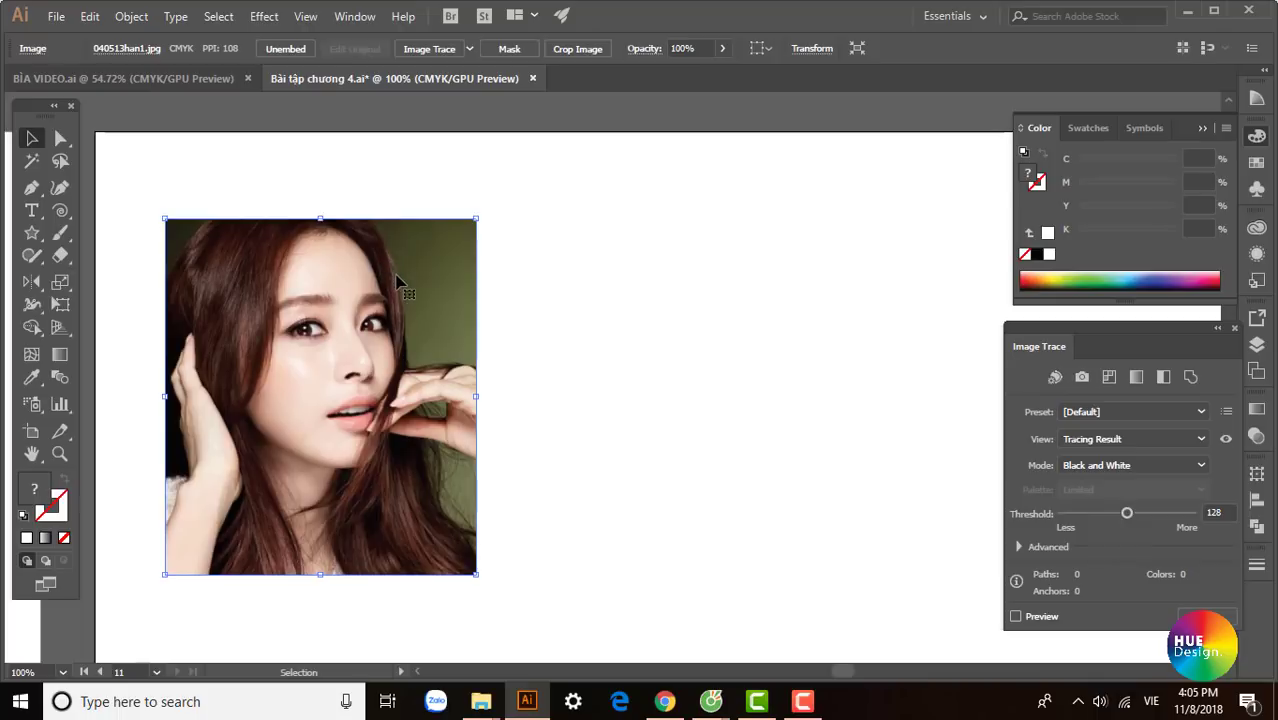
{"action": "left_click", "coordinate": [30, 48]}
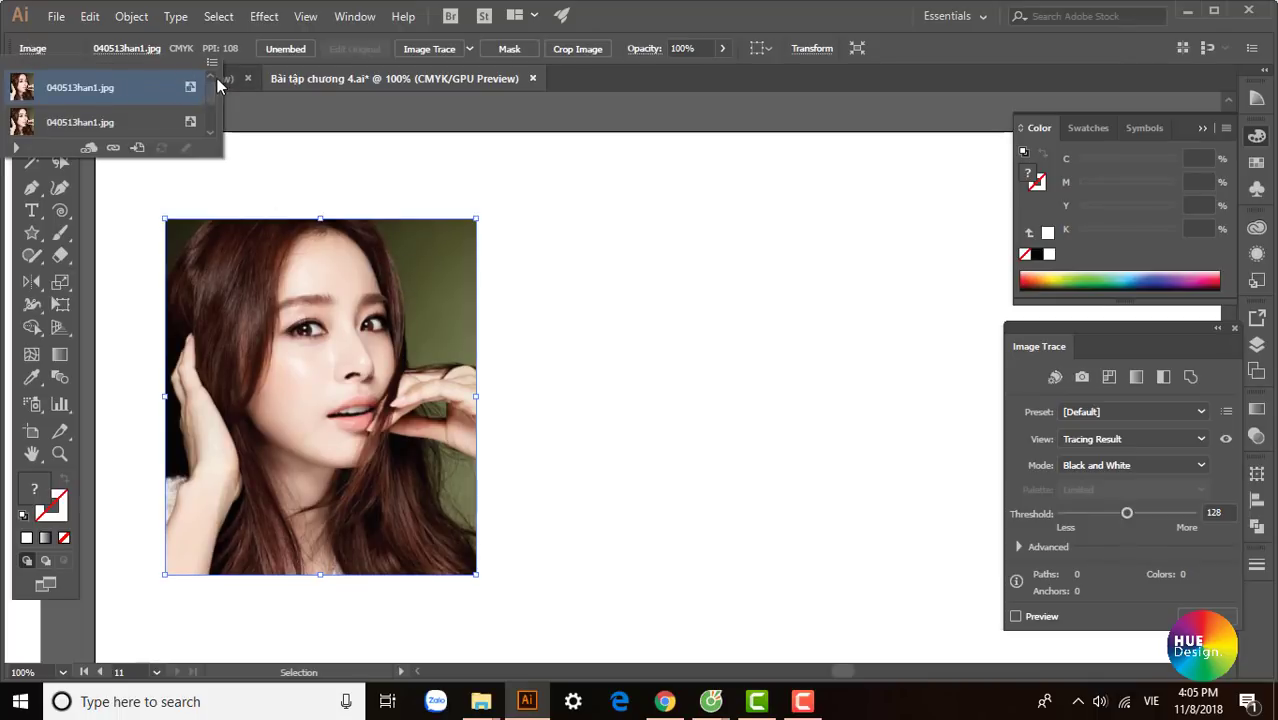
{"action": "left_click", "coordinate": [262, 88]}
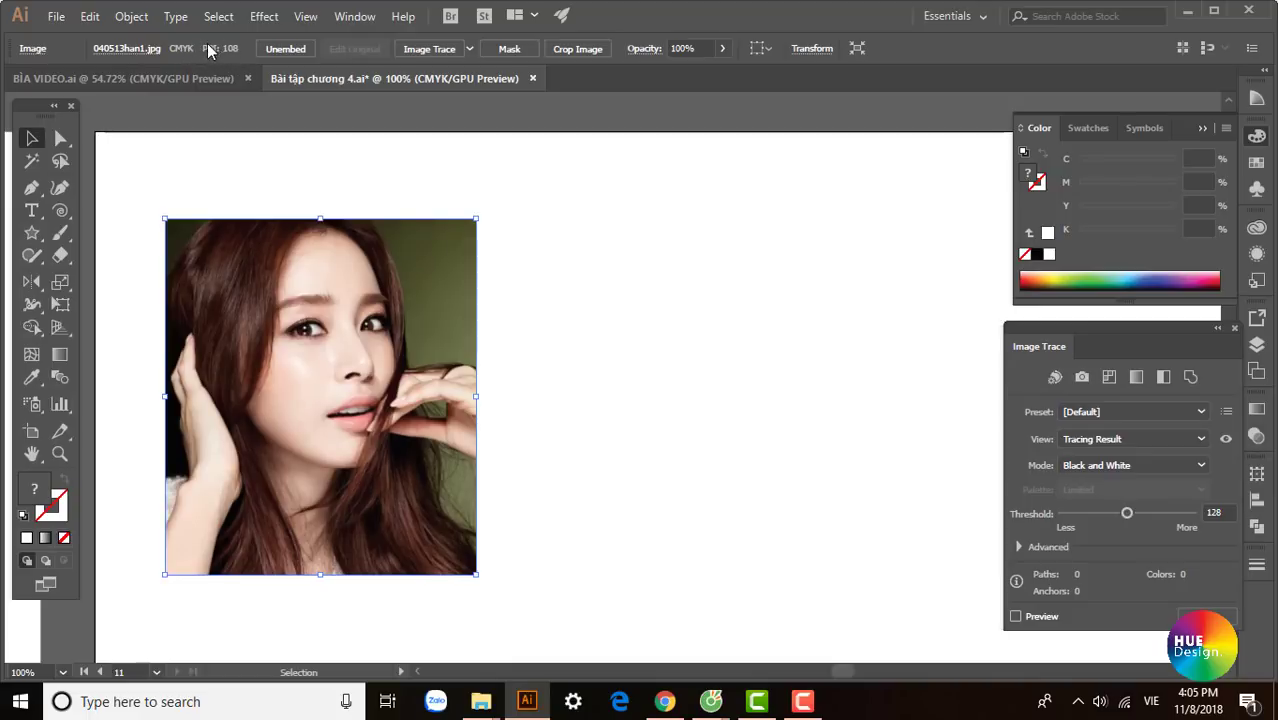
{"action": "left_click", "coordinate": [155, 50]}
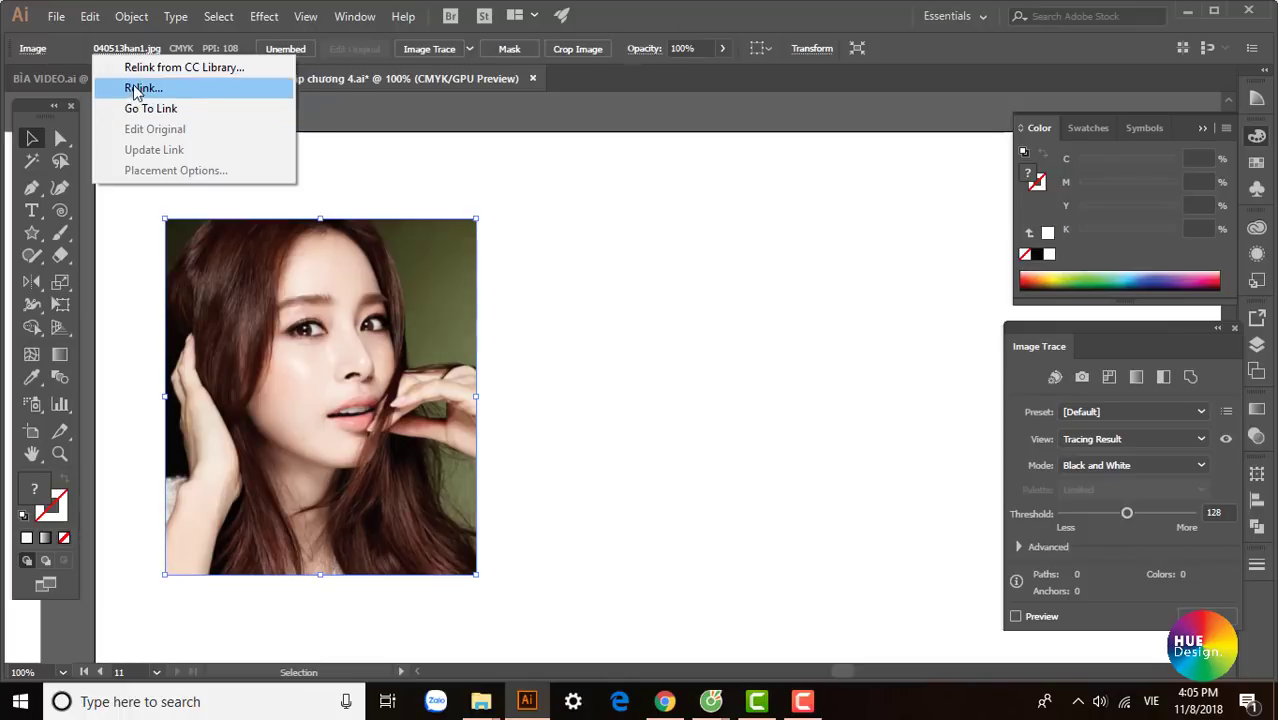
{"action": "left_click", "coordinate": [520, 275]}
{"action": "left_click", "coordinate": [304, 290]}
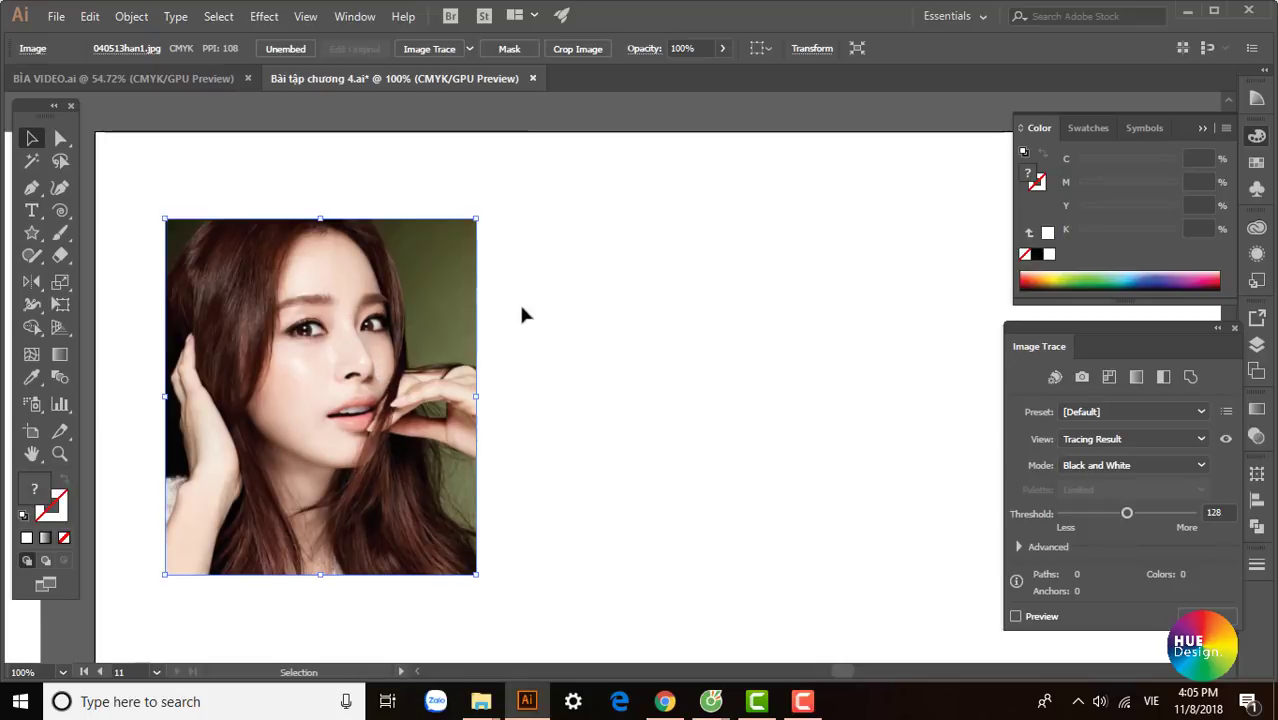
Step: Open Relink from the filename link menu, then cancel to keep the current image
{"action": "left_click", "coordinate": [140, 50]}
{"action": "left_click", "coordinate": [145, 88]}
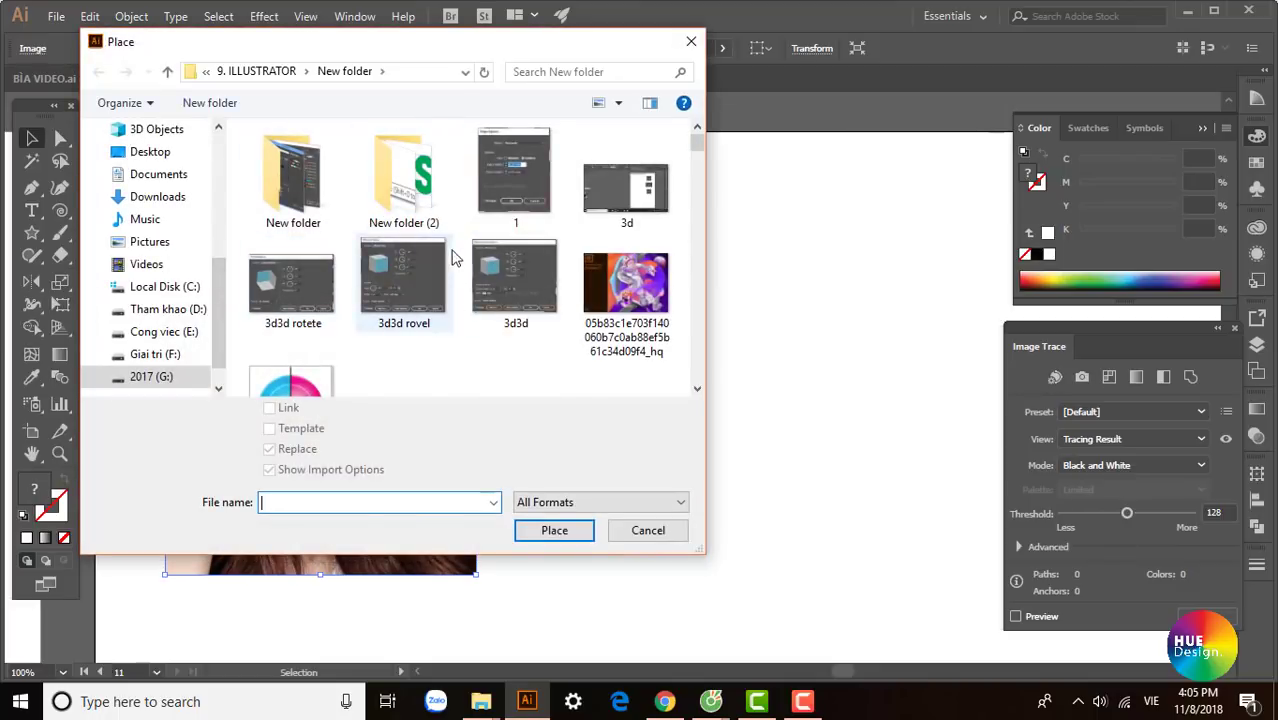
{"action": "scroll", "coordinate": [511, 287], "scroll_direction": "down", "scroll_amount": 1}
{"action": "scroll", "coordinate": [511, 287], "scroll_direction": "down", "scroll_amount": 1}
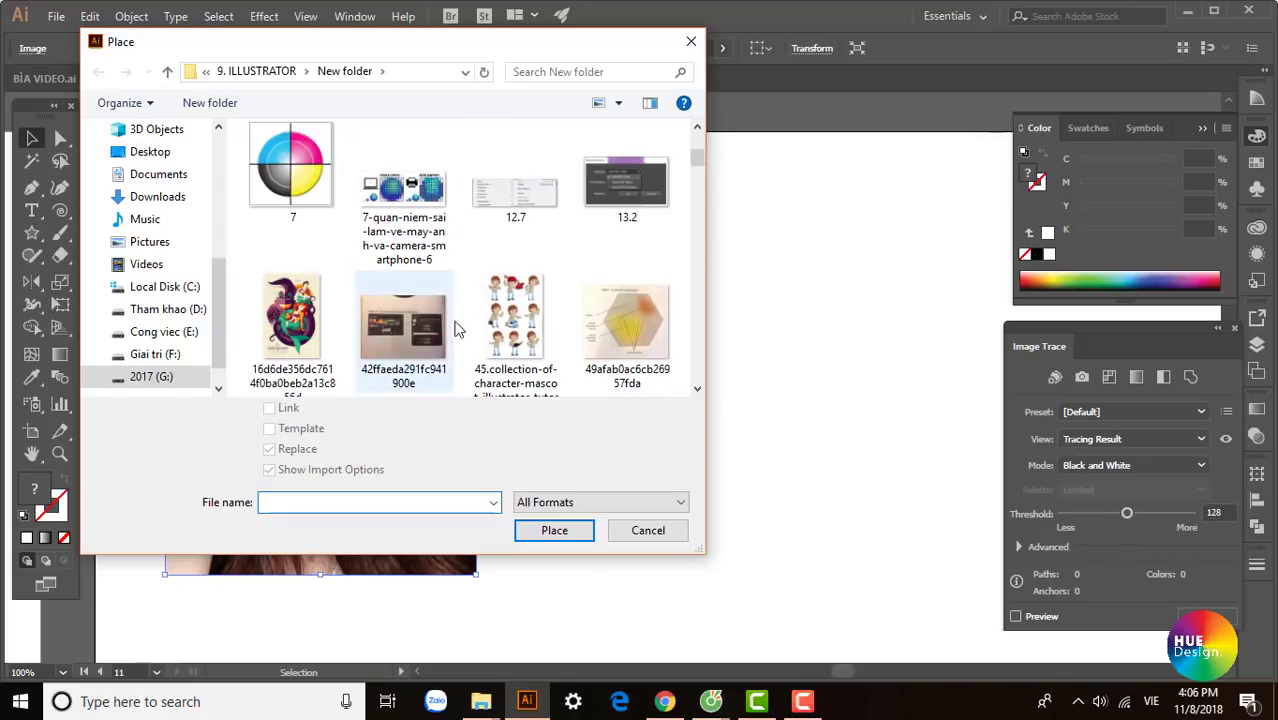
{"action": "left_click", "coordinate": [657, 540]}
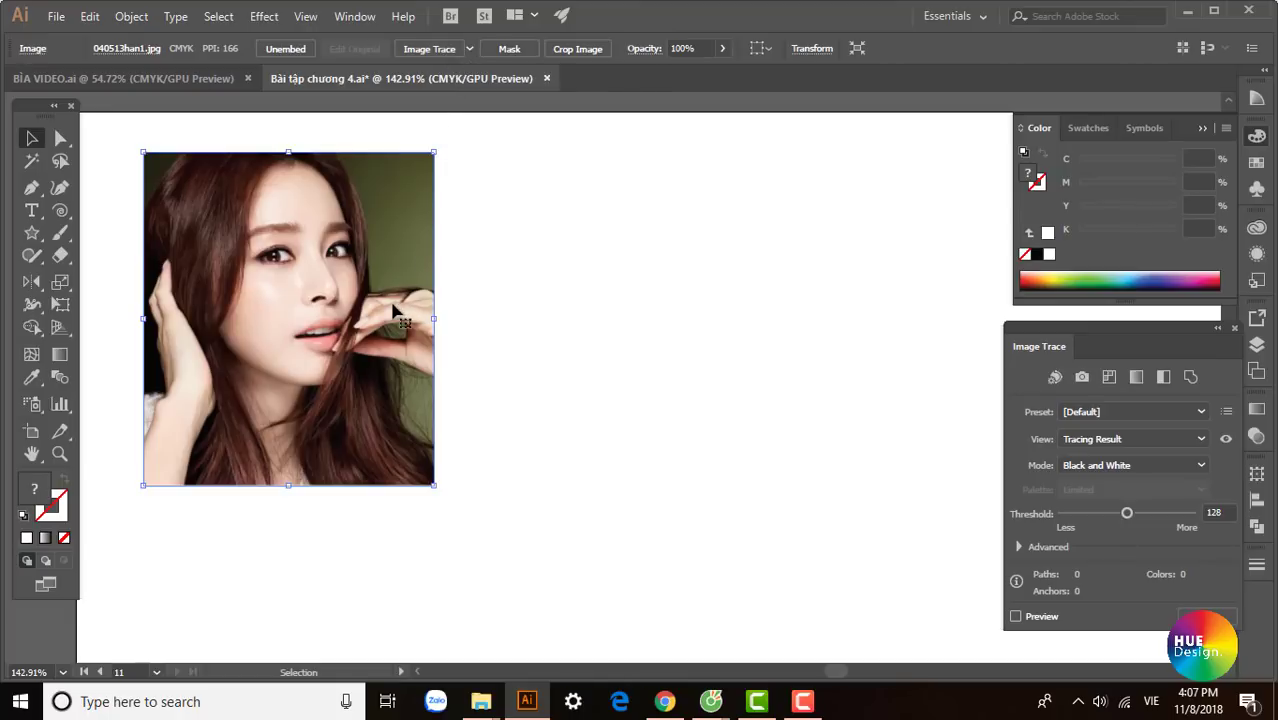
{"action": "left_click", "coordinate": [439, 50]}
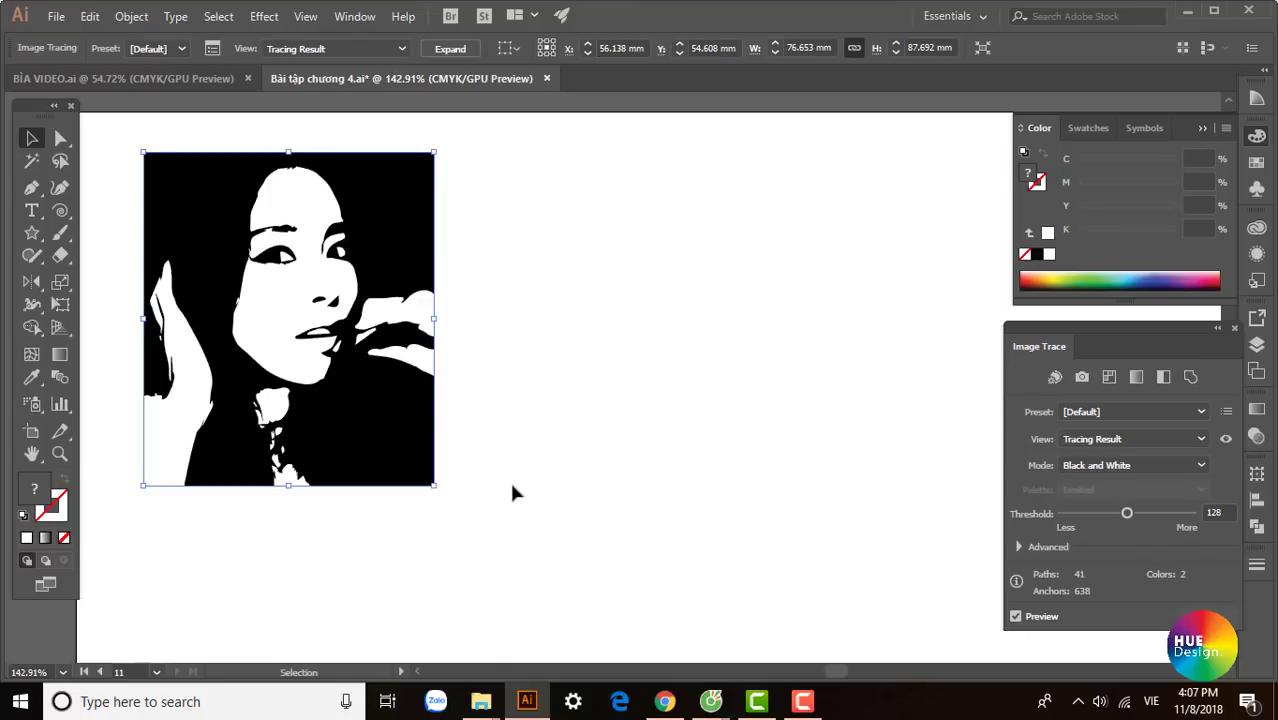
{"action": "key", "text": "ctrl+1"}
{"action": "left_click_drag", "start_coordinate": [519, 427], "coordinate": [461, 401]}
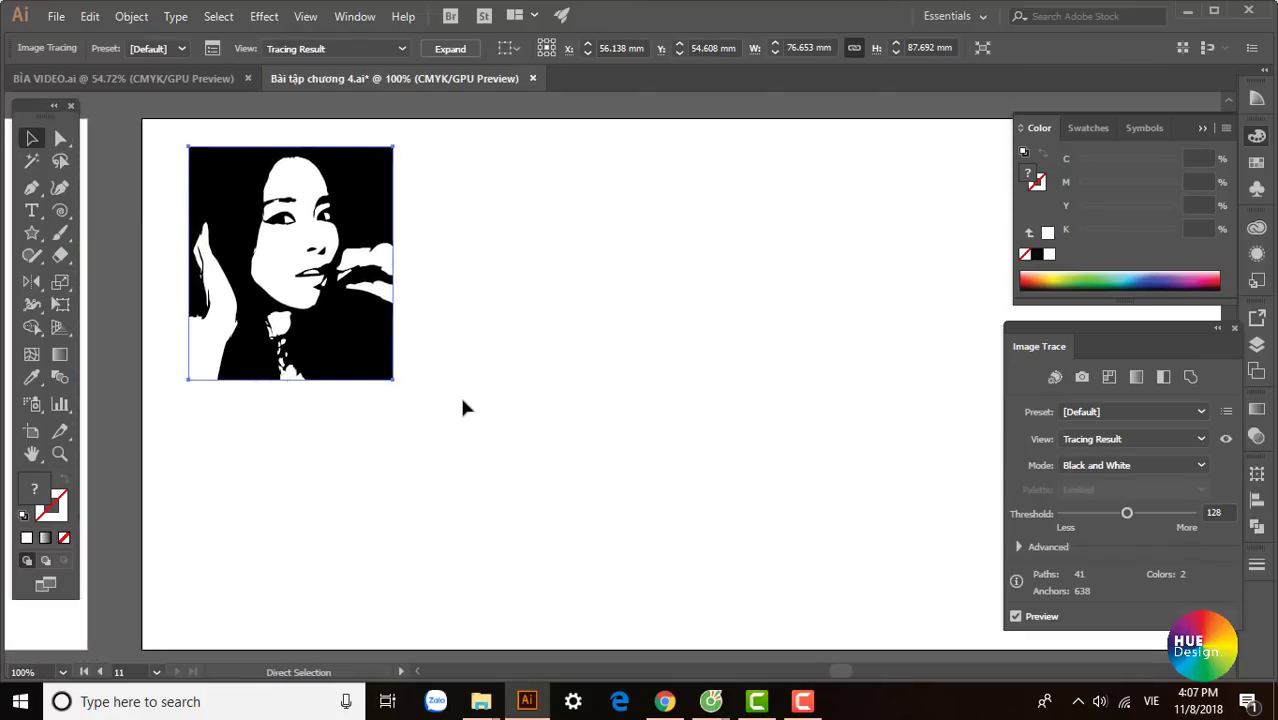
{"action": "key", "text": "ctrl+z"}
{"action": "left_click_drag", "start_coordinate": [518, 354], "coordinate": [490, 347]}
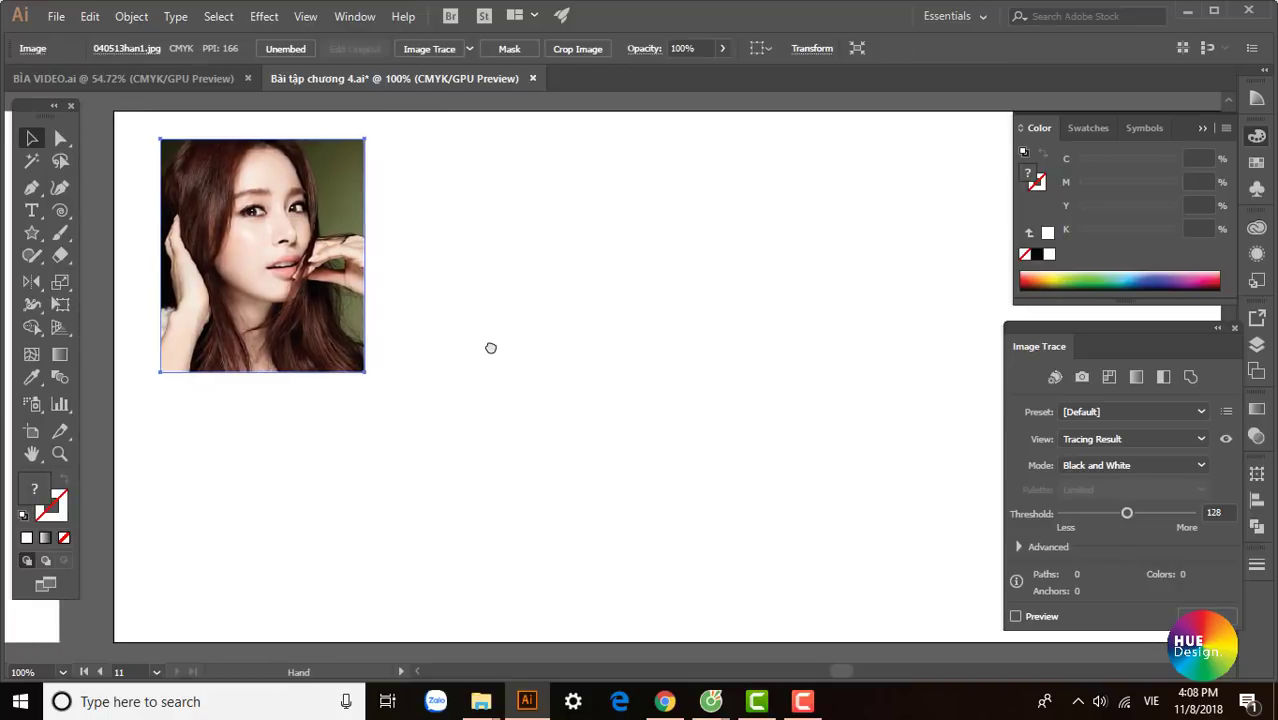
{"action": "left_click", "coordinate": [470, 49]}
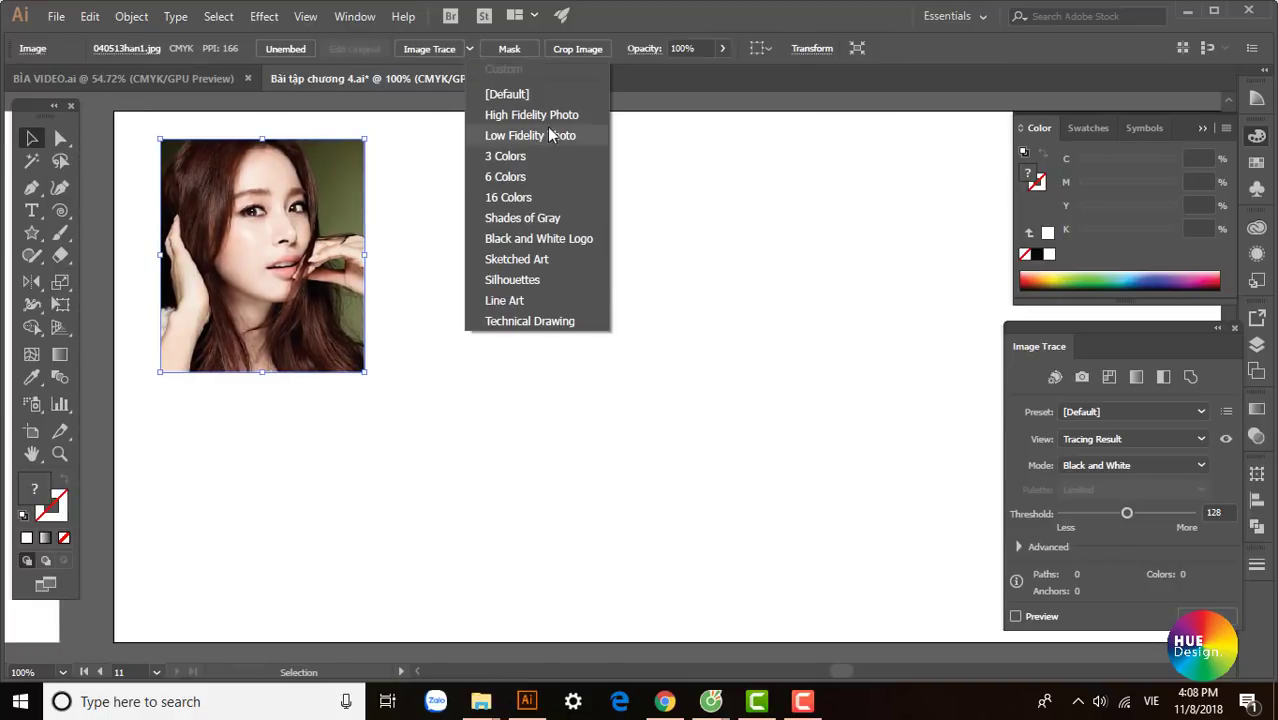
{"action": "left_click", "coordinate": [710, 266]}
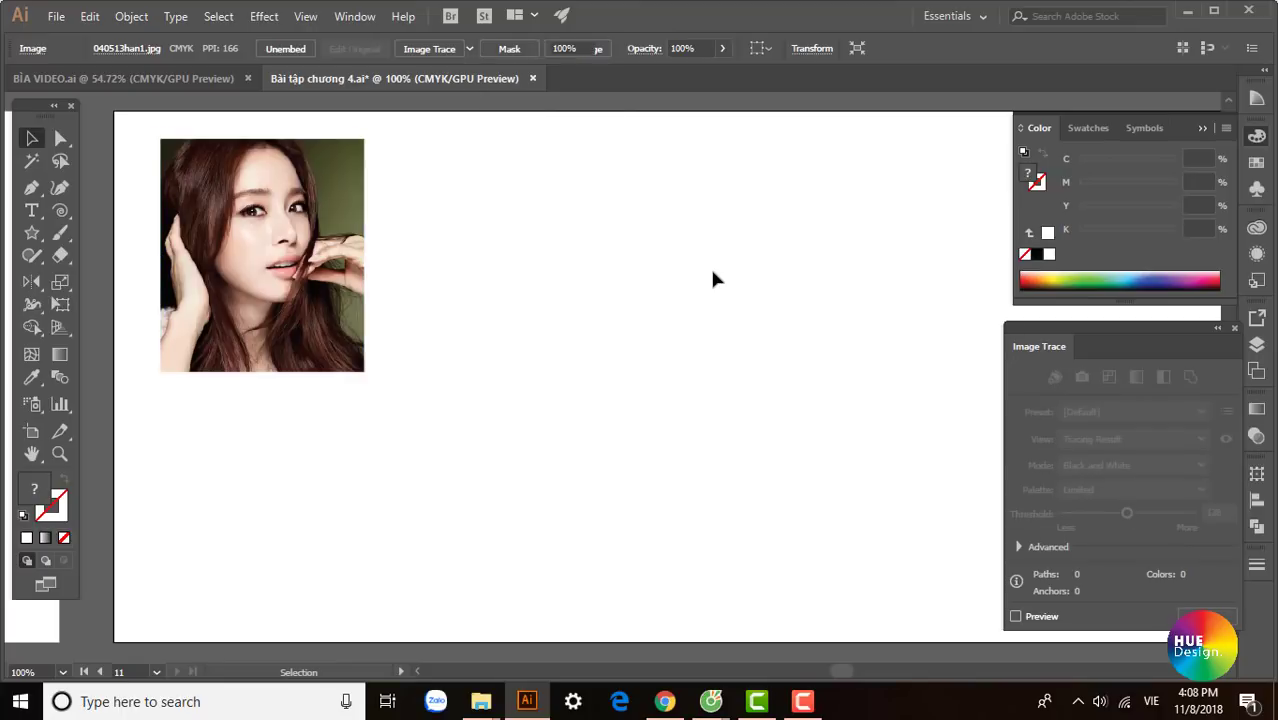
{"action": "left_click", "coordinate": [303, 263]}
Step: Build a 4×2 grid of photo copies with Alt-drags and Ctrl+D repeats
{"action": "left_click_drag", "start_coordinate": [458, 337], "coordinate": [436, 333]}
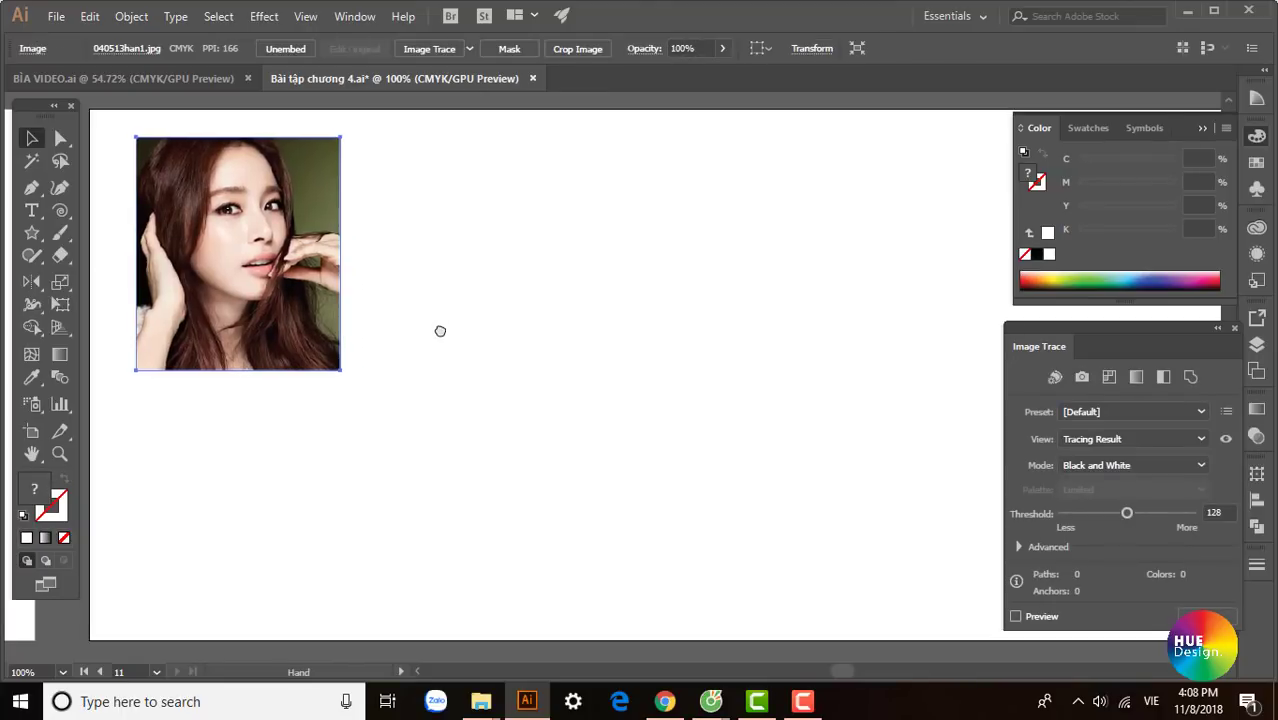
{"action": "left_click_drag", "start_coordinate": [316, 199], "coordinate": [310, 449]}
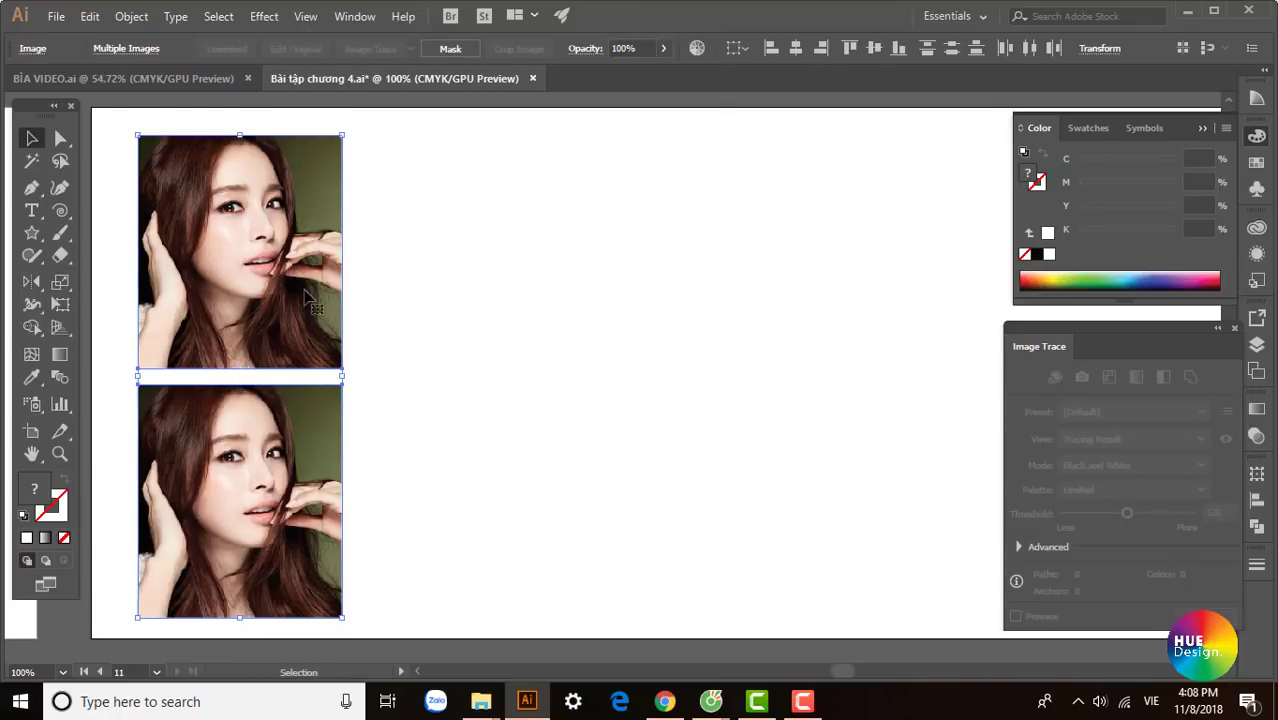
{"action": "left_click_drag", "start_coordinate": [291, 276], "coordinate": [532, 282]}
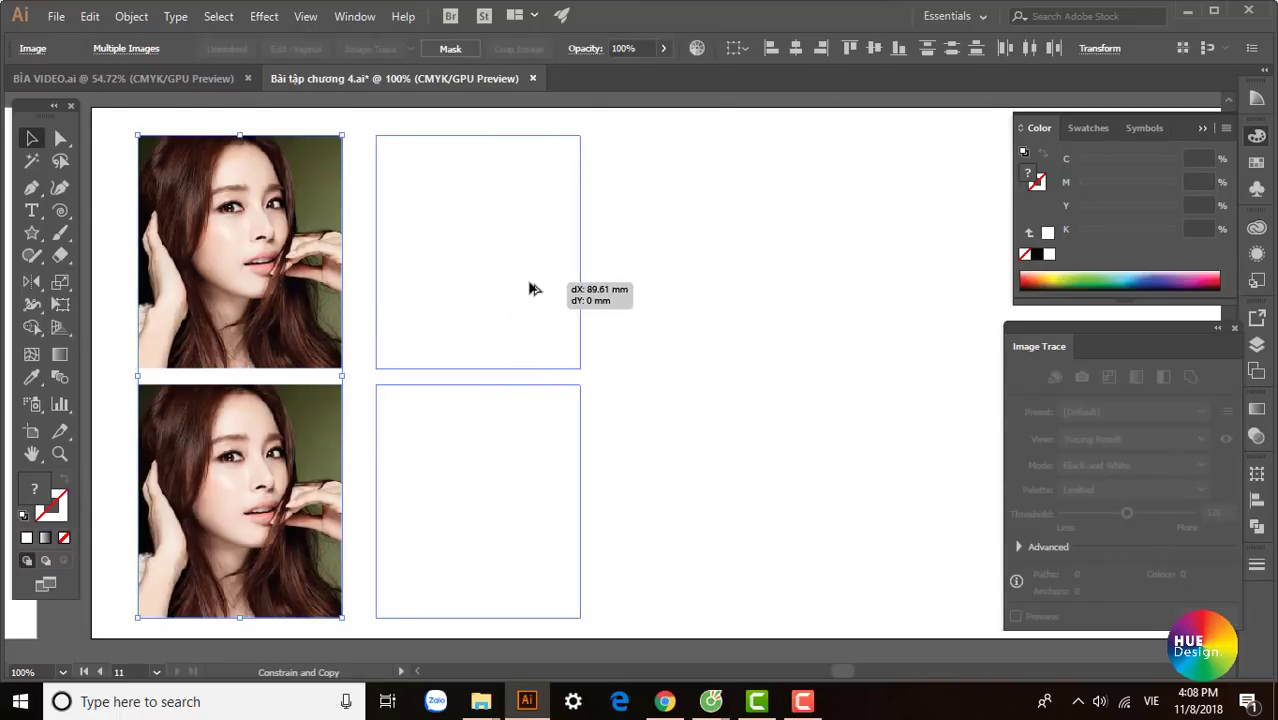
{"action": "key", "text": "a"}
{"action": "key", "text": "ctrl+d"}
{"action": "key", "text": "ctrl+d"}
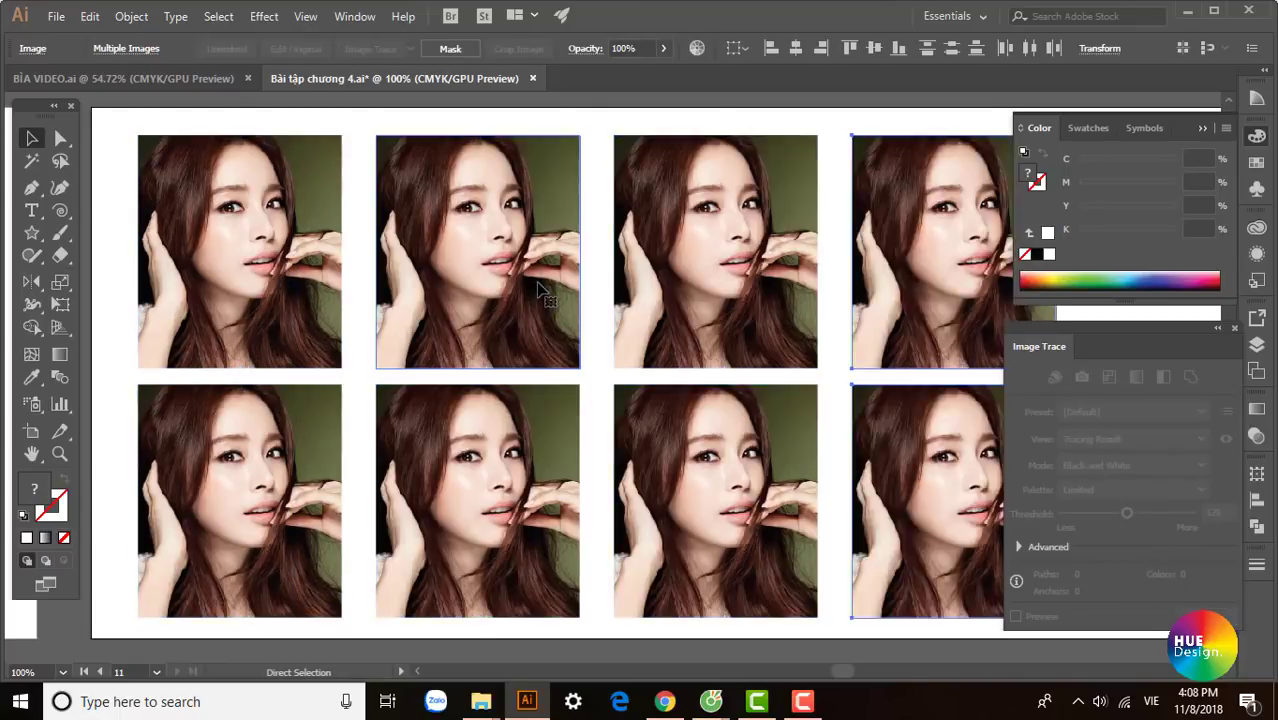
{"action": "left_click_drag", "start_coordinate": [873, 343], "coordinate": [829, 333]}
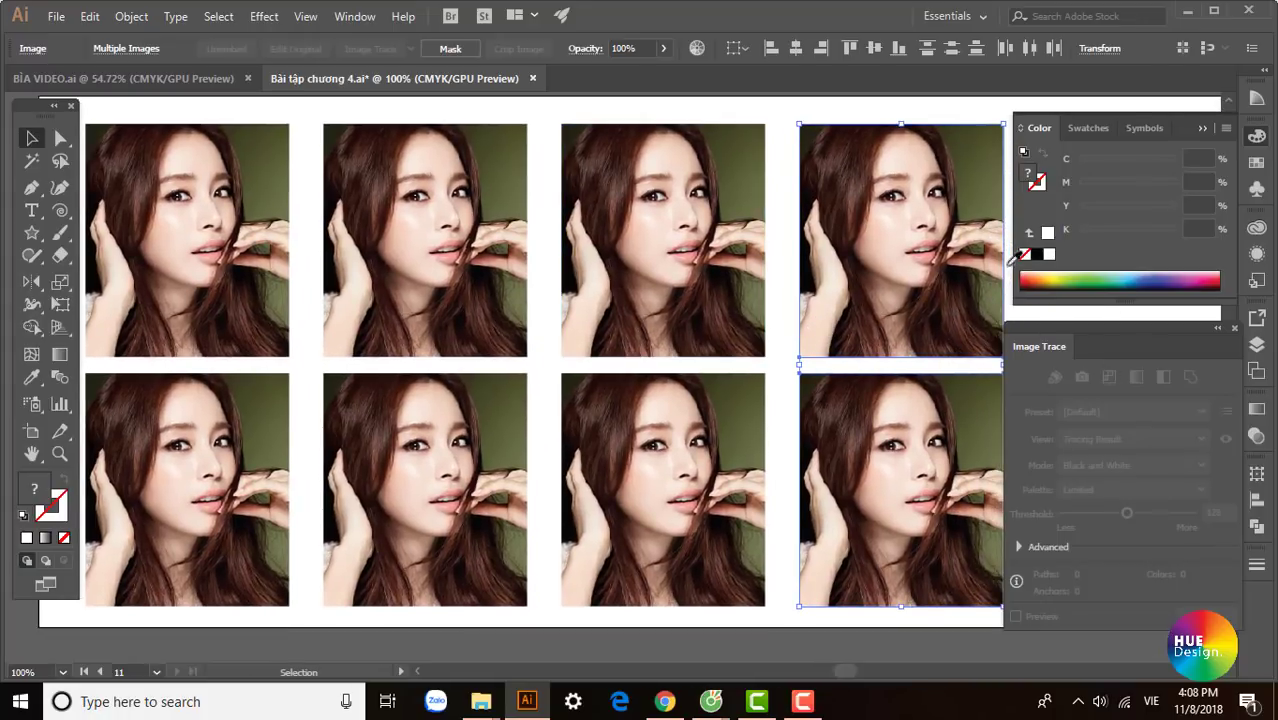
{"action": "left_click", "coordinate": [583, 406], "text": "ctrl+alt"}
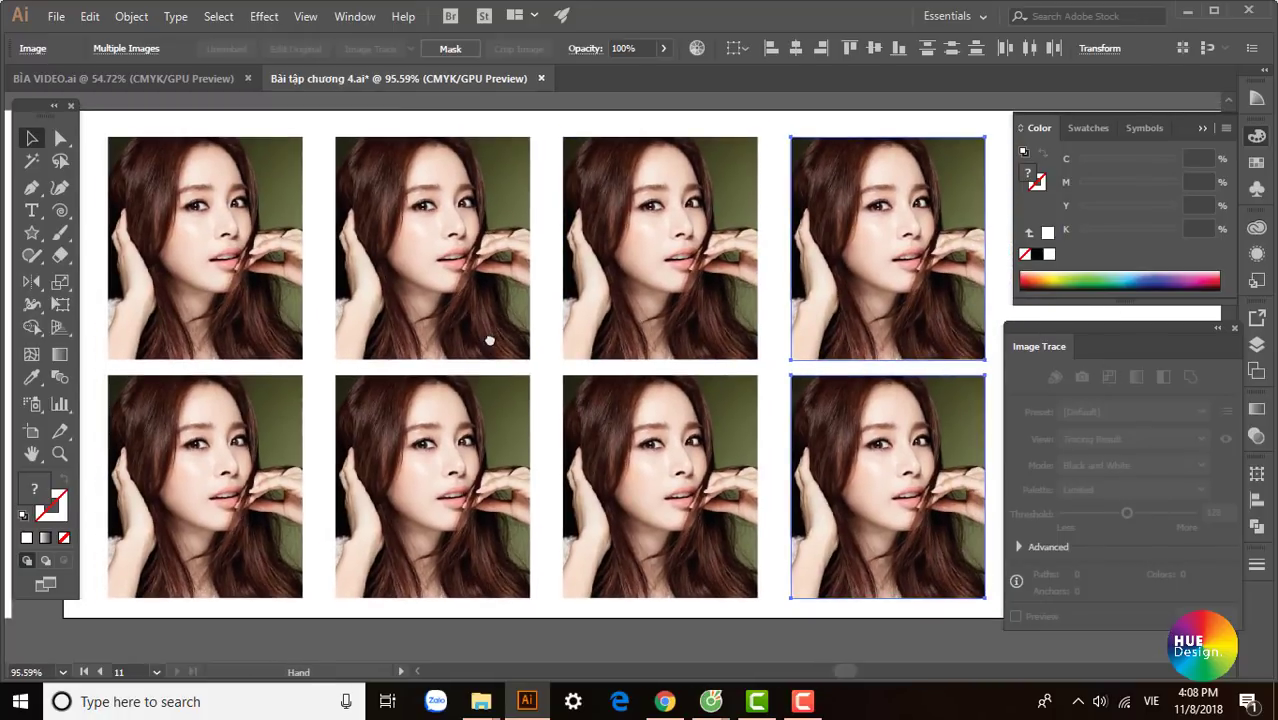
{"action": "key", "text": "v"}
{"action": "left_click", "coordinate": [240, 250], "text": "shift"}
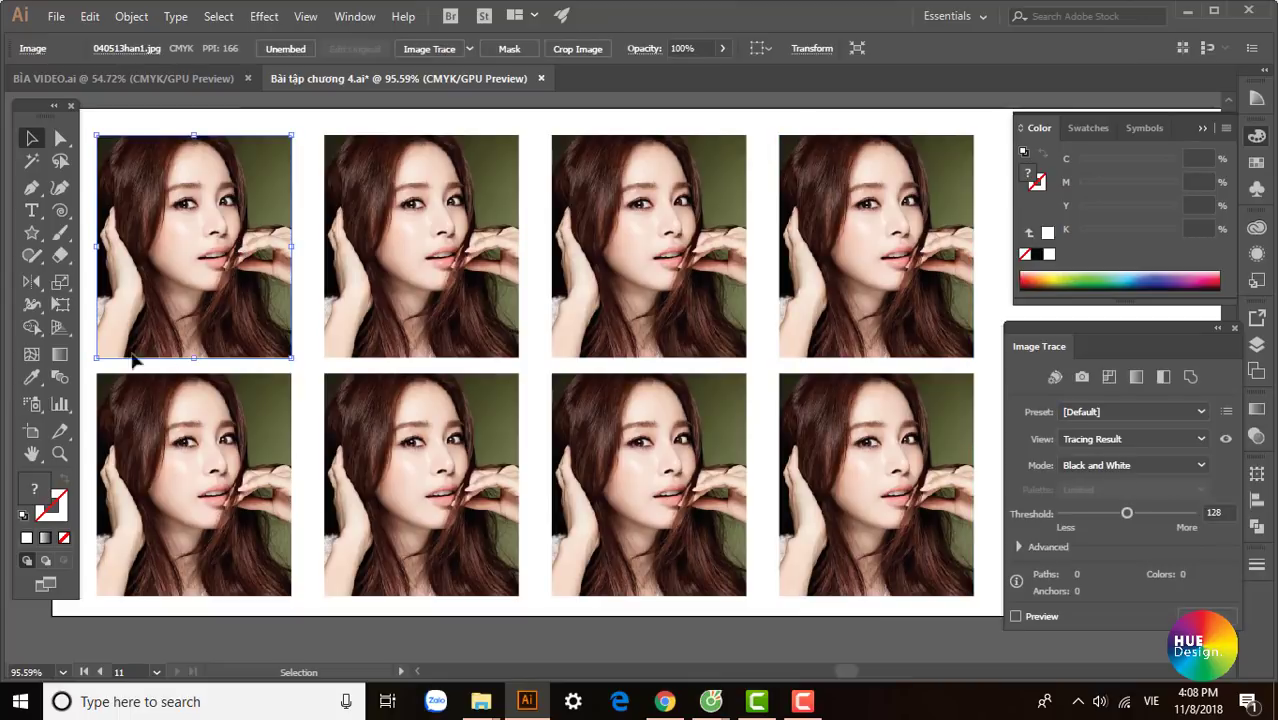
Step: Trace the top-middle copy to black and white with the [Default] preset
{"action": "left_click", "coordinate": [420, 200]}
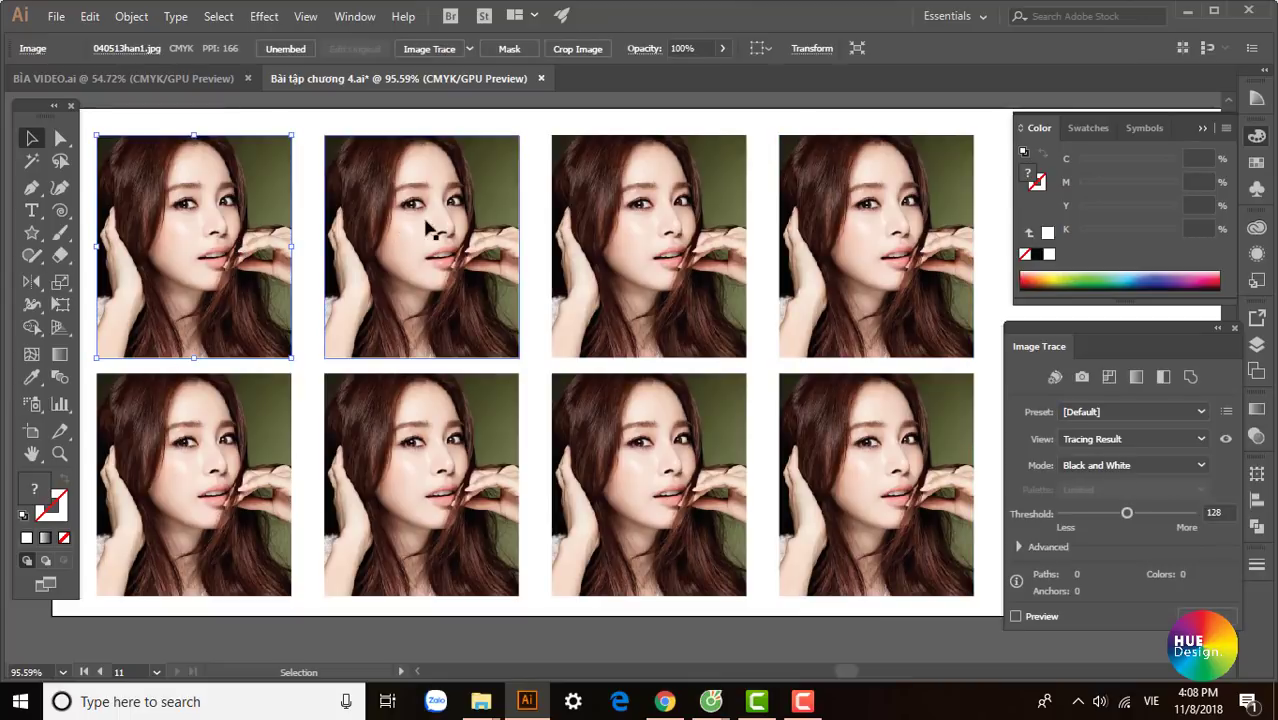
{"action": "left_click", "coordinate": [470, 50]}
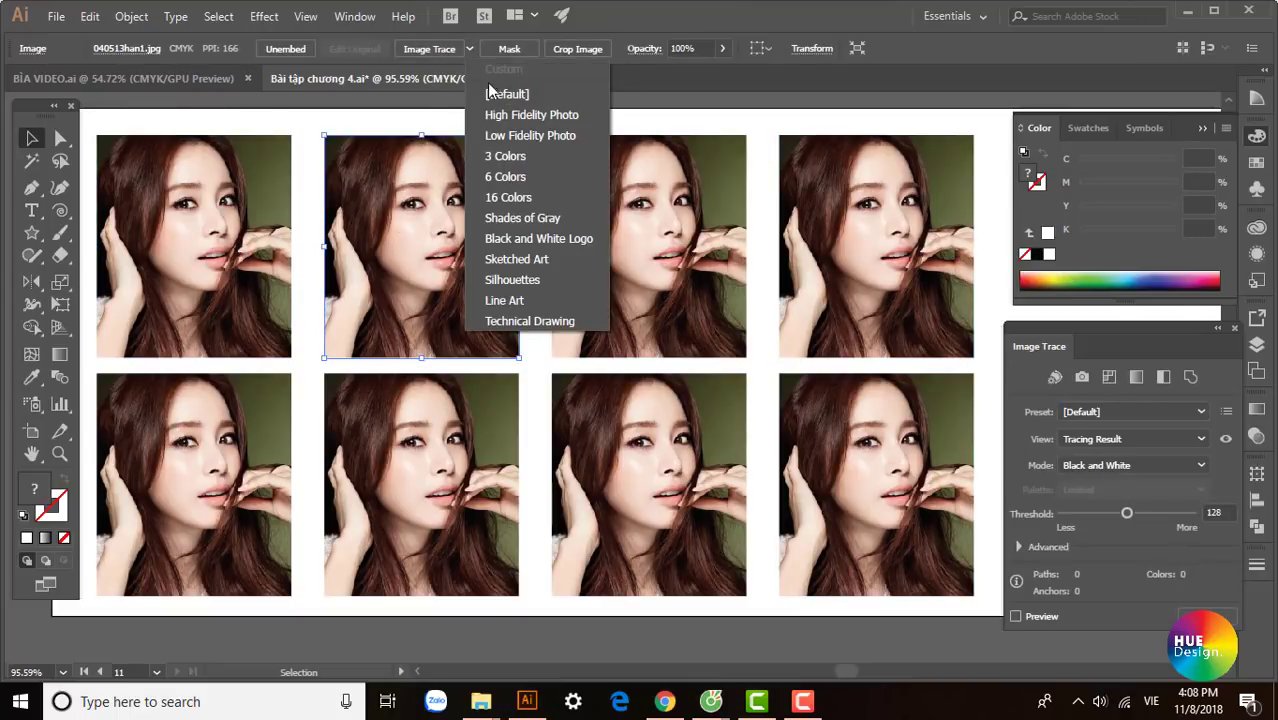
{"action": "left_click", "coordinate": [500, 94]}
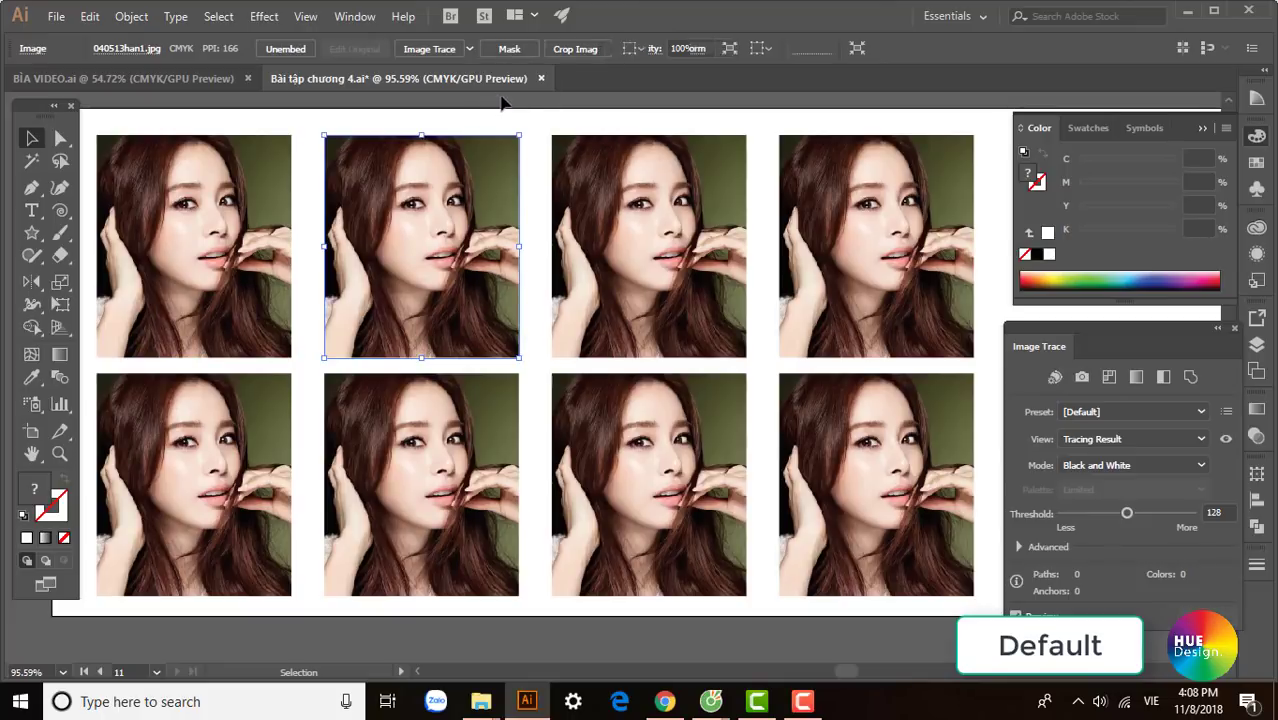
{"action": "mouse_move", "coordinate": [562, 286]}
{"action": "left_mouse_down"}
{"action": "mouse_move", "coordinate": [533, 288]}
{"action": "mouse_move", "coordinate": [580, 322]}
{"action": "mouse_move", "coordinate": [538, 375]}
{"action": "left_mouse_up"}
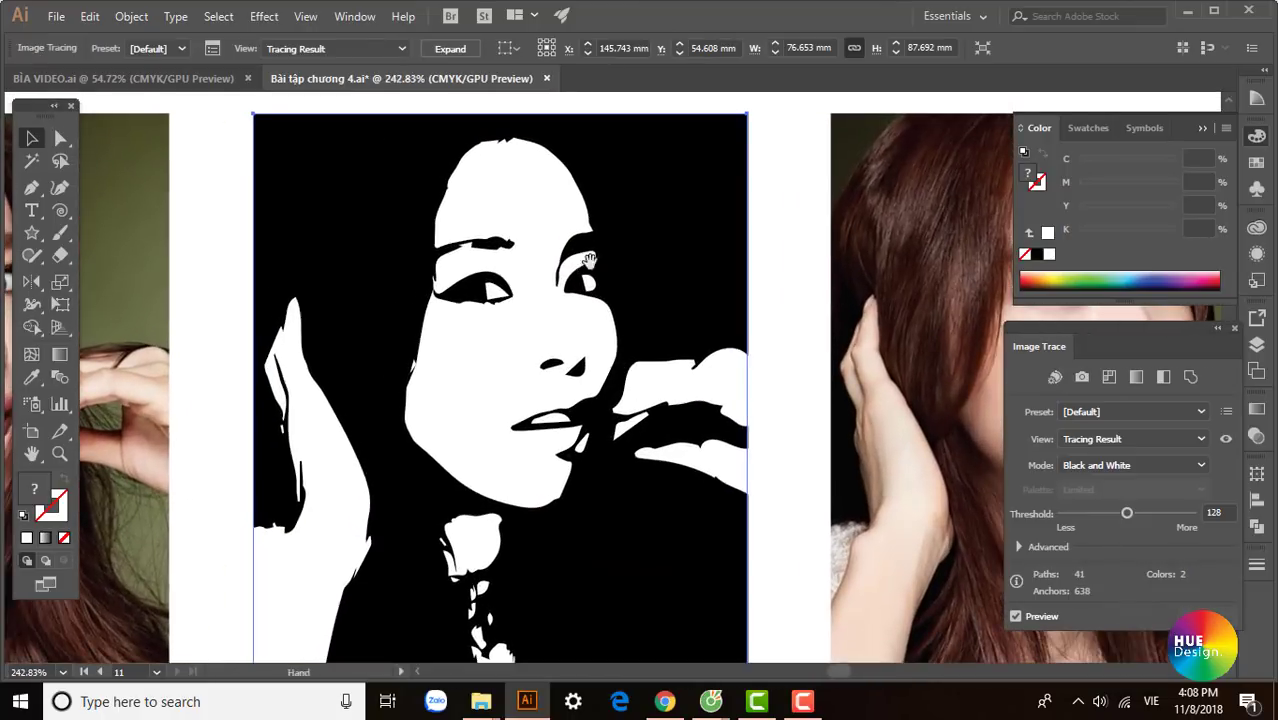
{"action": "mouse_move", "coordinate": [533, 452]}
{"action": "left_mouse_down"}
{"action": "mouse_move", "coordinate": [456, 342]}
{"action": "mouse_move", "coordinate": [475, 350]}
{"action": "left_mouse_up"}
Step: Select the untraced copy next to the black-and-white trace and show the trace presets
{"action": "left_click", "coordinate": [655, 388]}
{"action": "key", "text": "ctrl+minus"}
{"action": "left_click", "coordinate": [469, 48]}
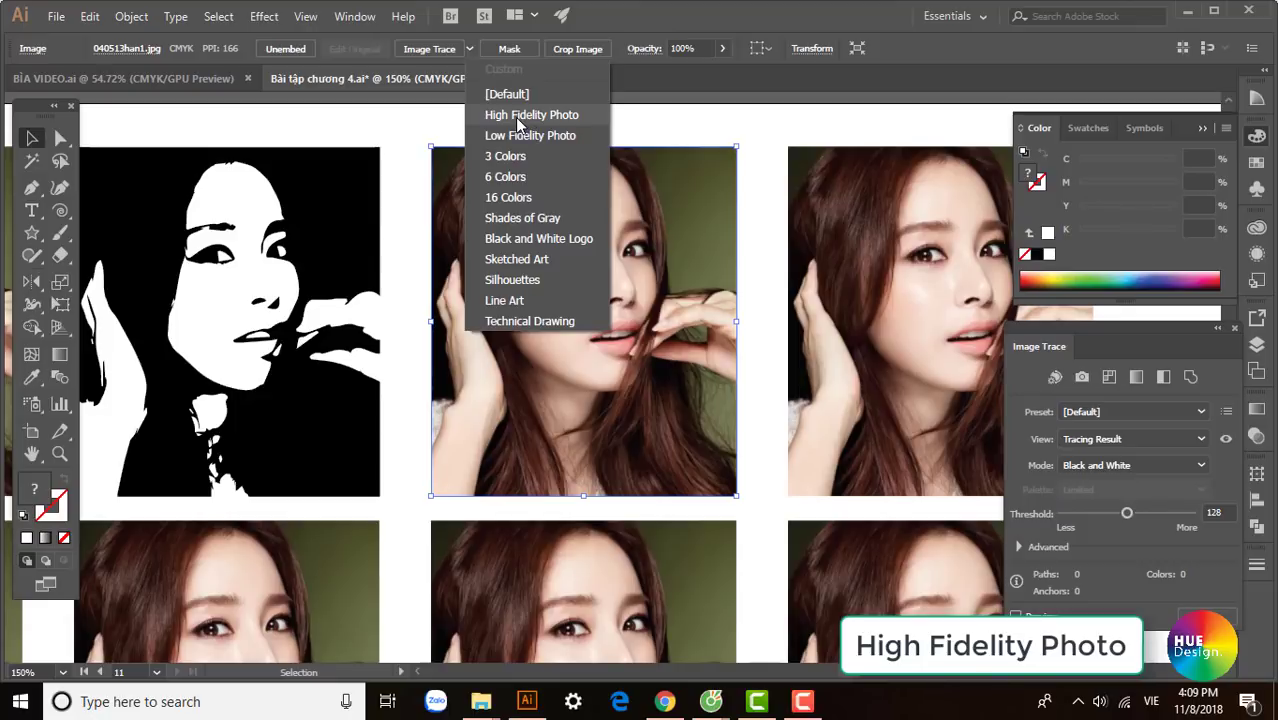
Step: Trace the copy with High Fidelity Photo, giving 5205 paths and 4217 colours
{"action": "left_click", "coordinate": [517, 117]}
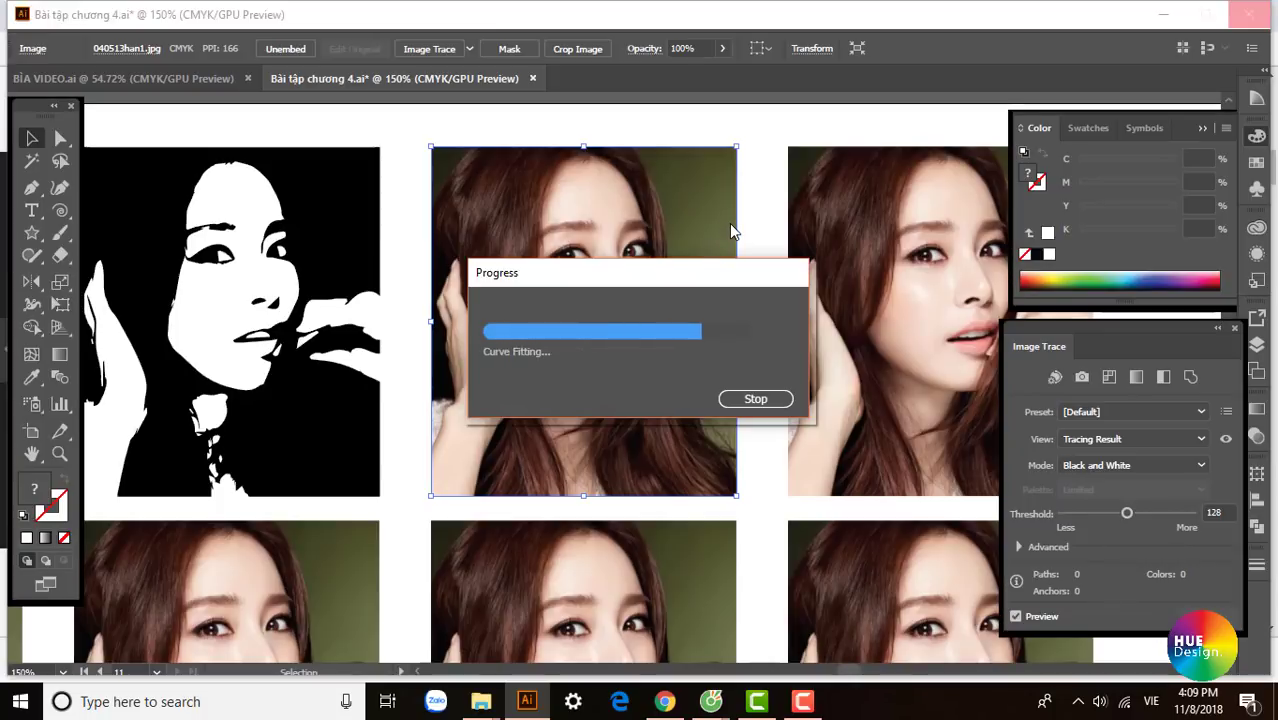
{"action": "mouse_move", "coordinate": [684, 317]}
{"action": "left_mouse_down"}
{"action": "mouse_move", "coordinate": [665, 300]}
{"action": "mouse_move", "coordinate": [856, 493]}
{"action": "mouse_move", "coordinate": [944, 545]}
{"action": "mouse_move", "coordinate": [810, 465]}
{"action": "mouse_move", "coordinate": [680, 420]}
{"action": "mouse_move", "coordinate": [595, 335]}
{"action": "mouse_move", "coordinate": [893, 534]}
{"action": "mouse_move", "coordinate": [590, 322]}
{"action": "mouse_move", "coordinate": [442, 187]}
{"action": "left_mouse_up"}
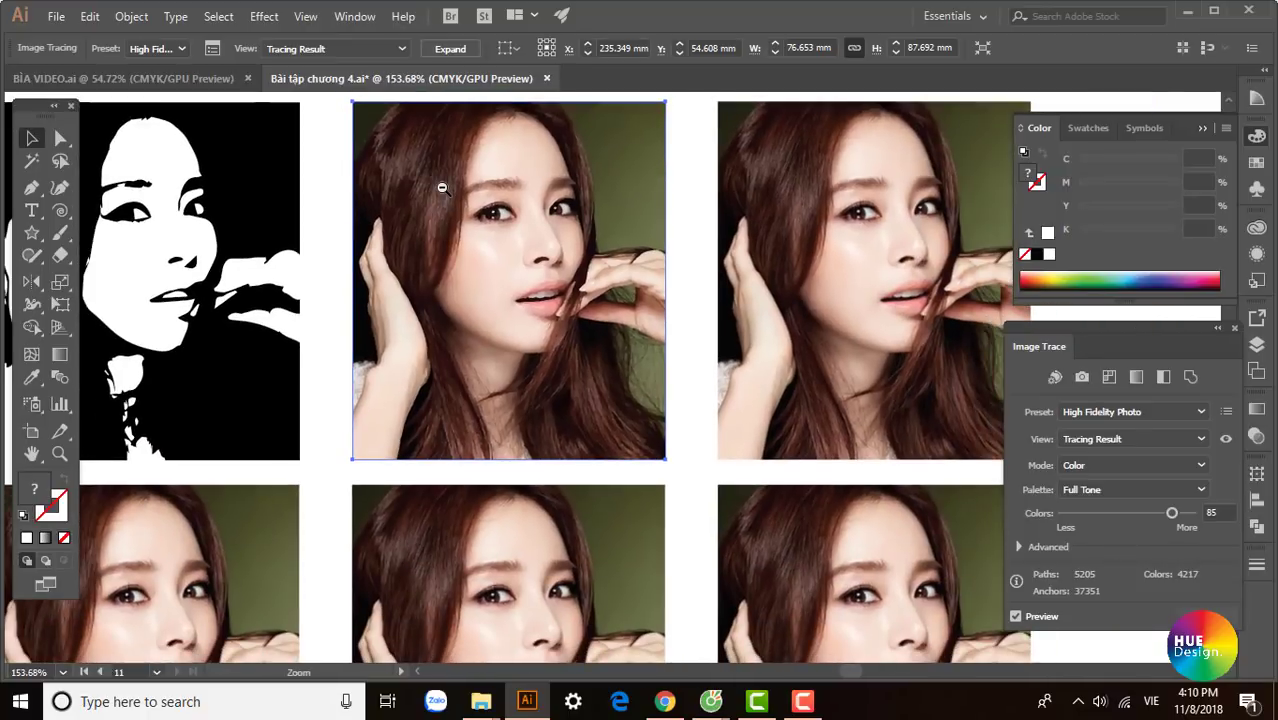
{"action": "left_click_drag", "start_coordinate": [604, 194], "coordinate": [624, 250]}
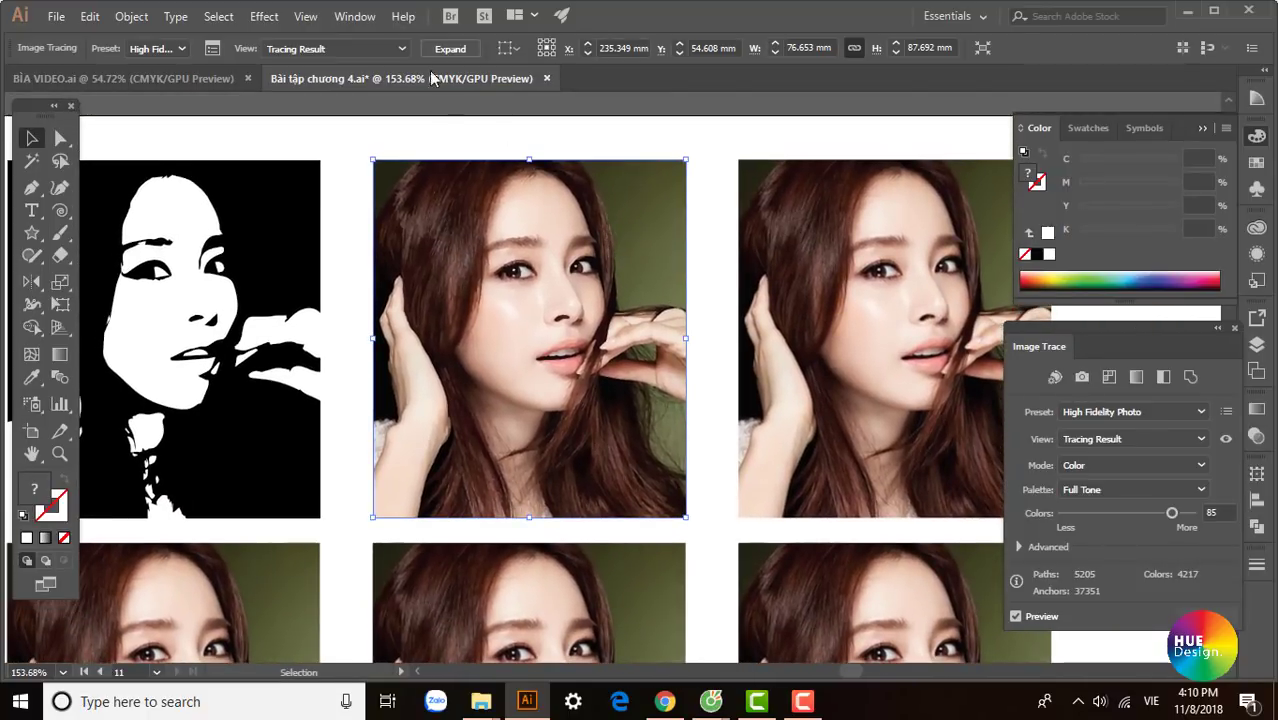
{"action": "left_click", "coordinate": [388, 50]}
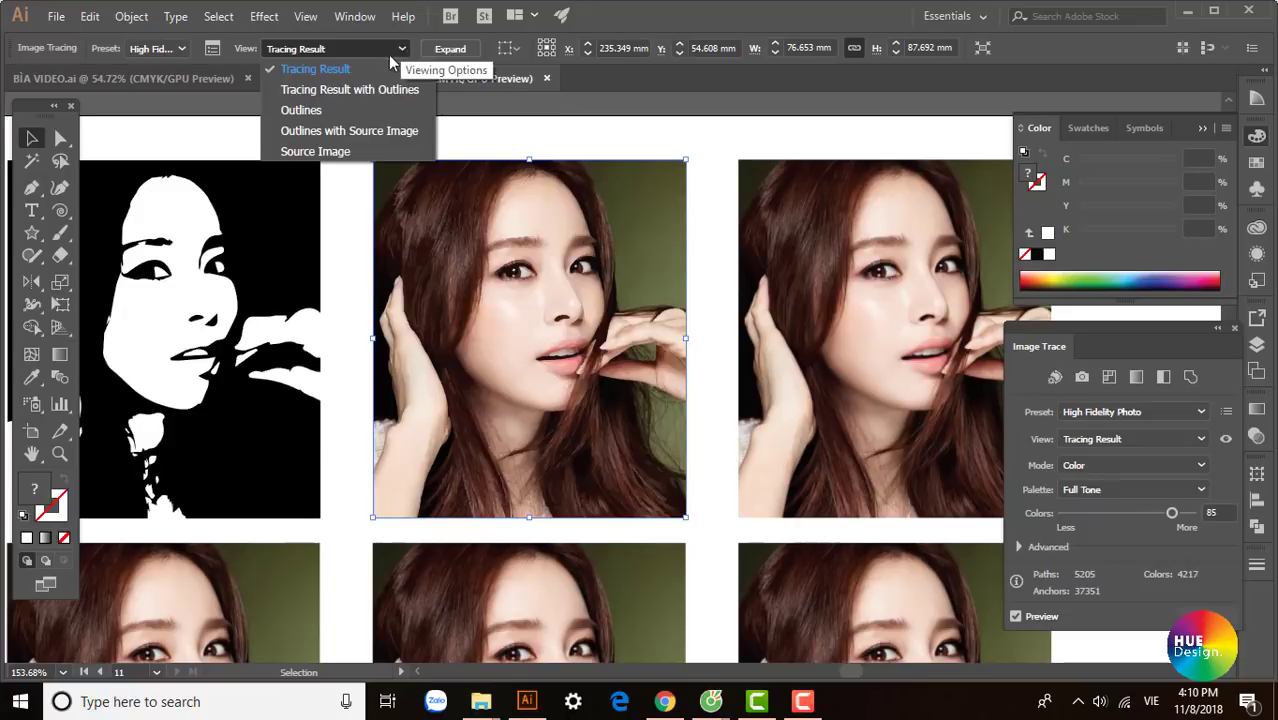
{"action": "left_click", "coordinate": [322, 89]}
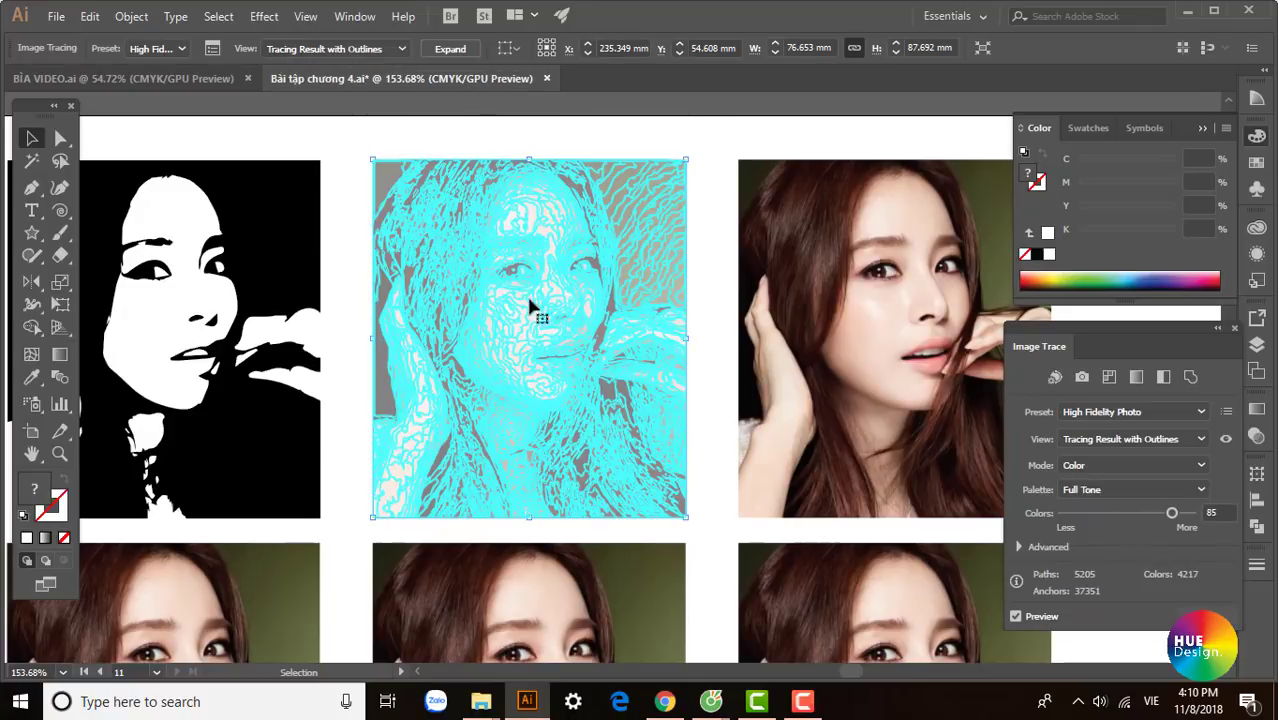
{"action": "mouse_move", "coordinate": [443, 234]}
{"action": "left_mouse_down"}
{"action": "mouse_move", "coordinate": [587, 356]}
{"action": "mouse_move", "coordinate": [537, 255]}
{"action": "mouse_move", "coordinate": [508, 228]}
{"action": "left_mouse_up"}
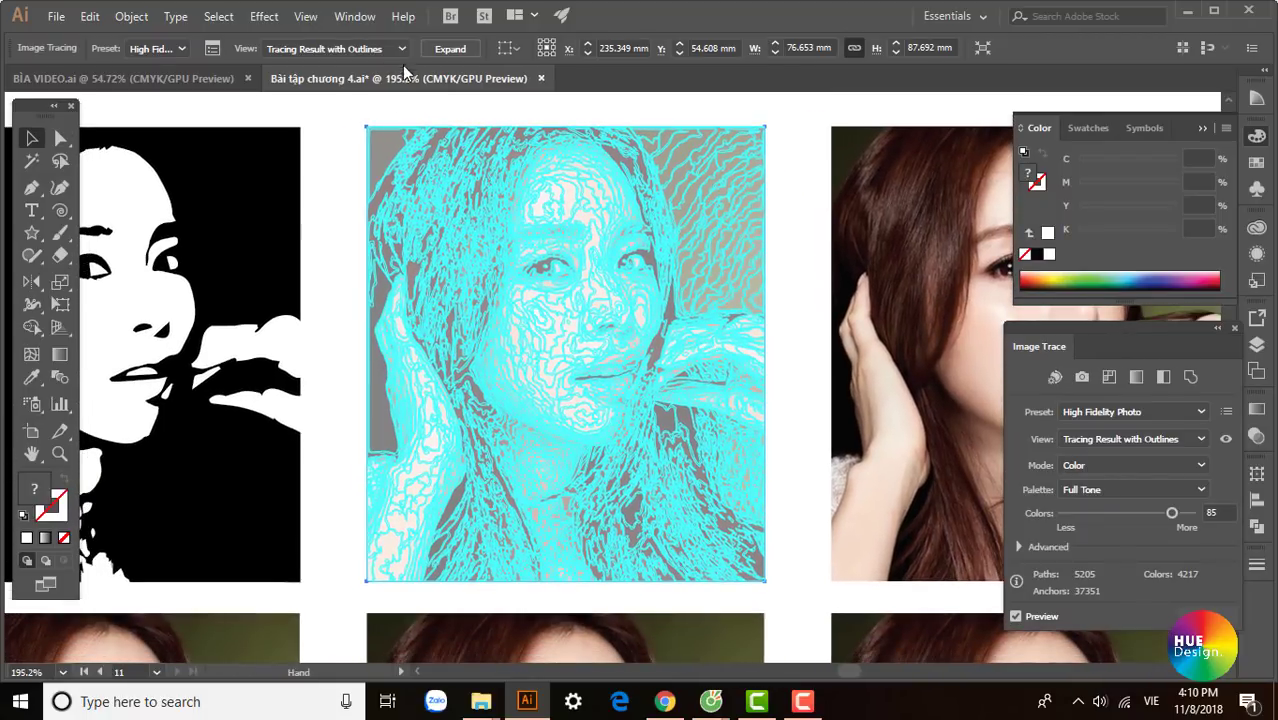
{"action": "left_click", "coordinate": [402, 47]}
{"action": "left_click", "coordinate": [300, 110]}
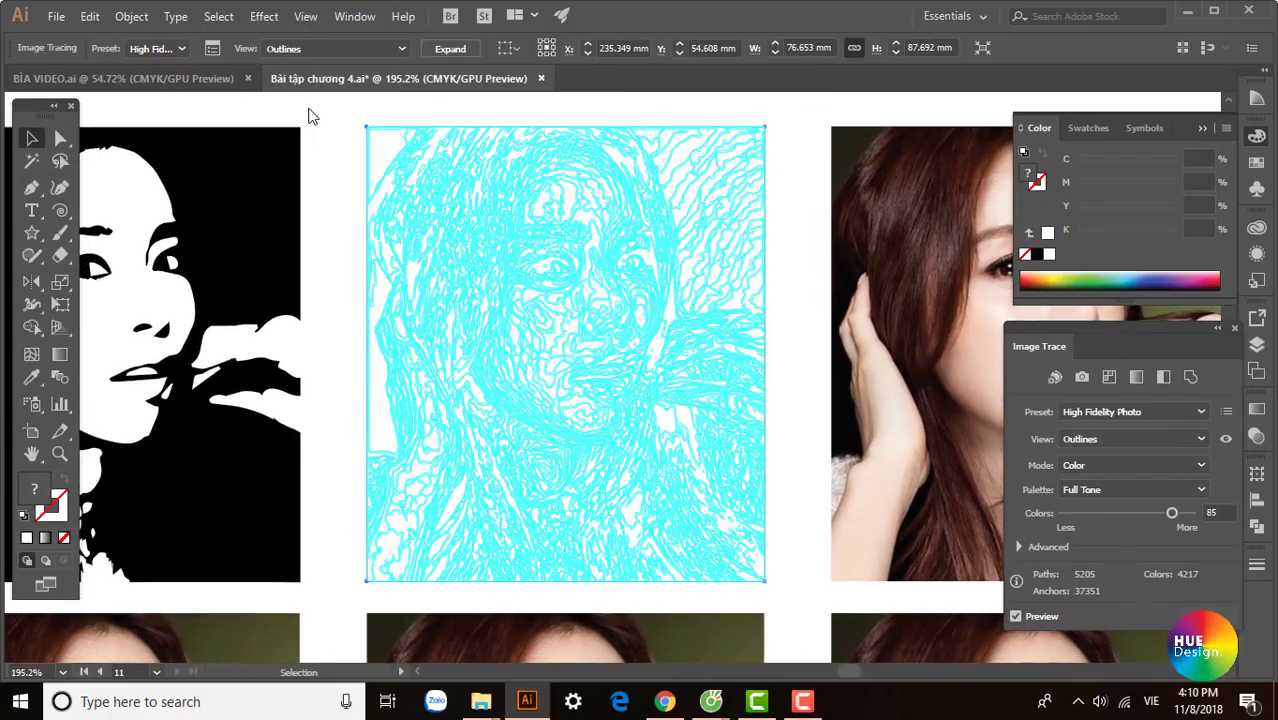
{"action": "mouse_move", "coordinate": [568, 290]}
{"action": "left_mouse_down"}
{"action": "mouse_move", "coordinate": [756, 470]}
{"action": "mouse_move", "coordinate": [645, 360]}
{"action": "mouse_move", "coordinate": [469, 228]}
{"action": "left_mouse_up"}
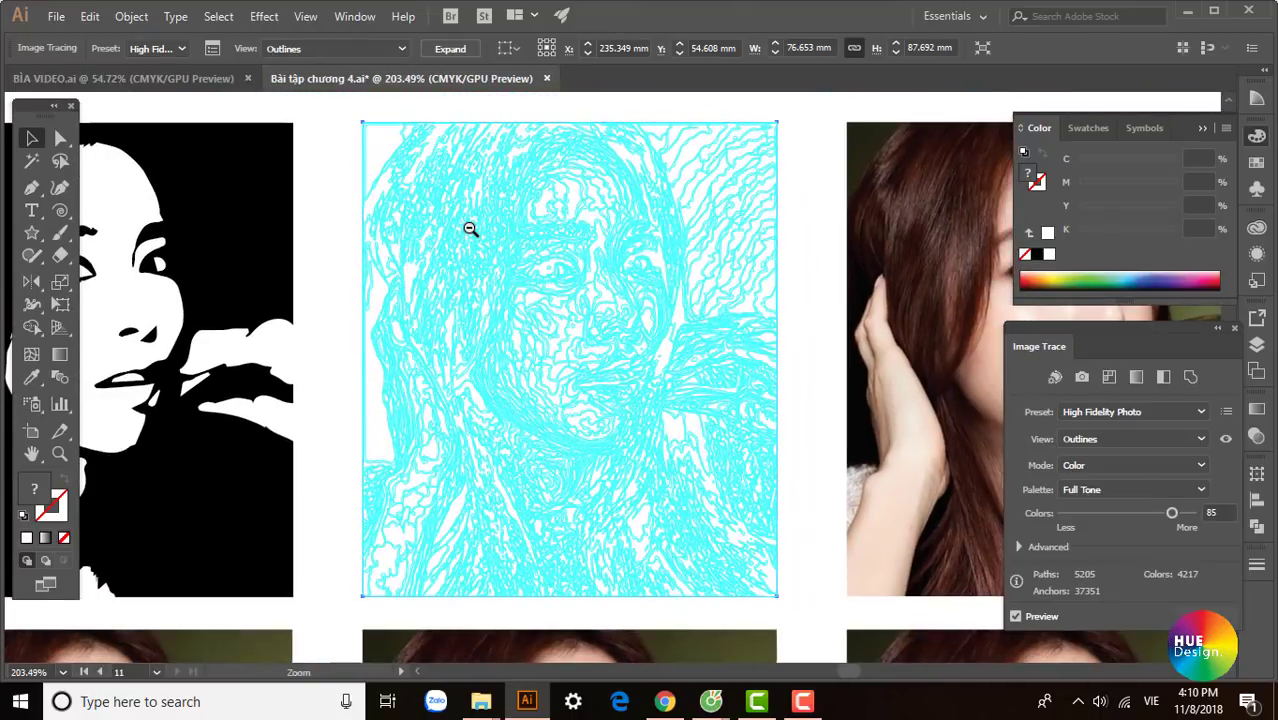
{"action": "left_click", "coordinate": [396, 50]}
{"action": "left_click", "coordinate": [344, 128]}
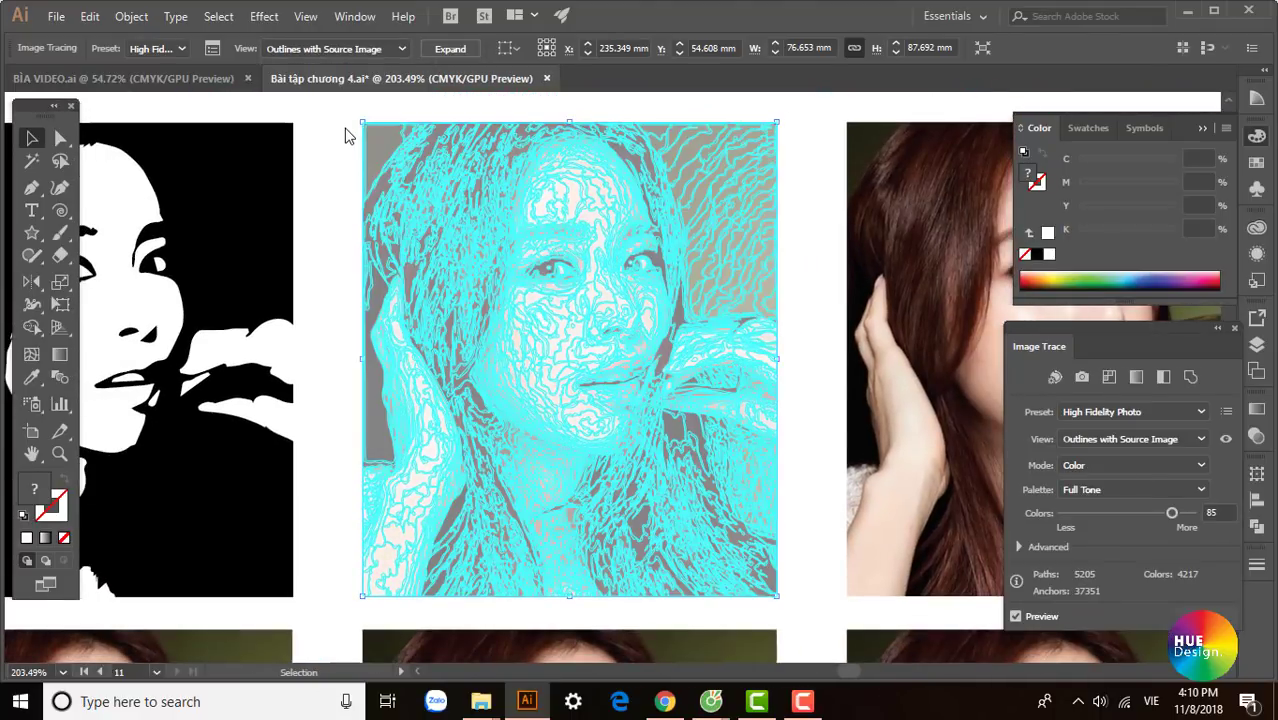
{"action": "key", "text": "z"}
{"action": "mouse_move", "coordinate": [611, 303]}
{"action": "left_mouse_down"}
{"action": "mouse_move", "coordinate": [812, 470]}
{"action": "mouse_move", "coordinate": [439, 214]}
{"action": "left_mouse_up"}
{"action": "key", "text": "v"}
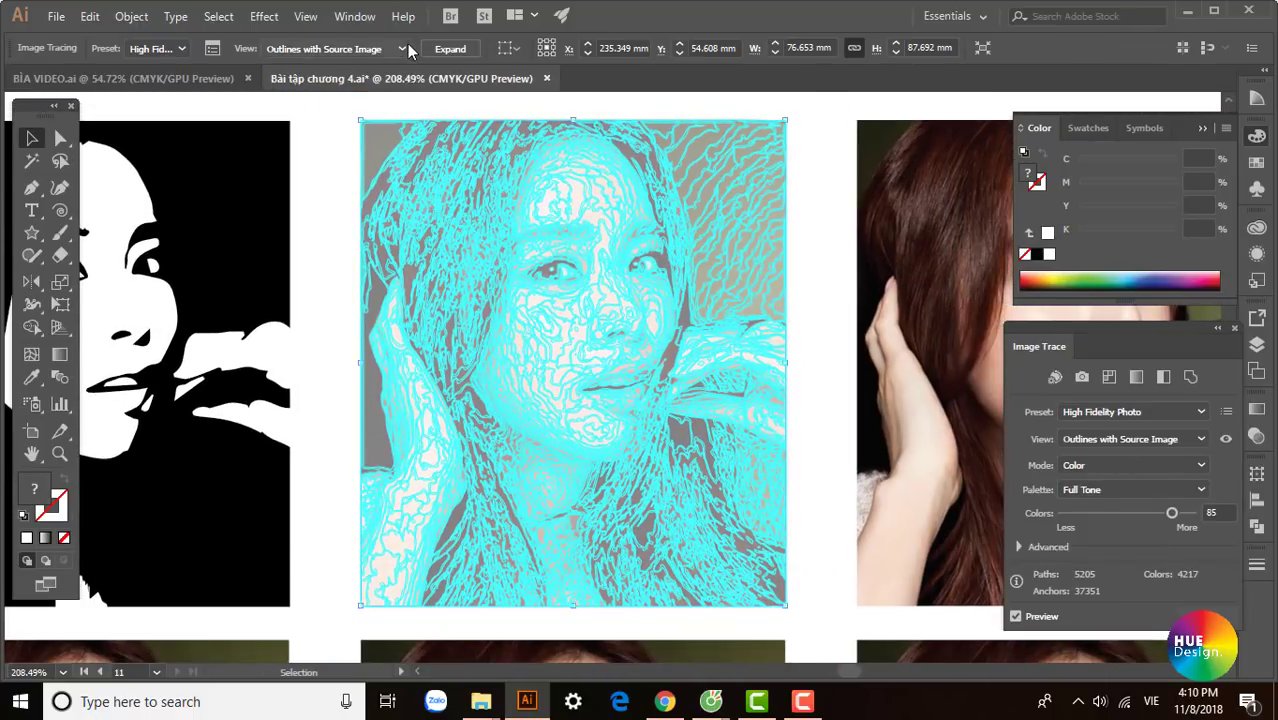
{"action": "left_click", "coordinate": [402, 48]}
{"action": "left_click", "coordinate": [314, 151]}
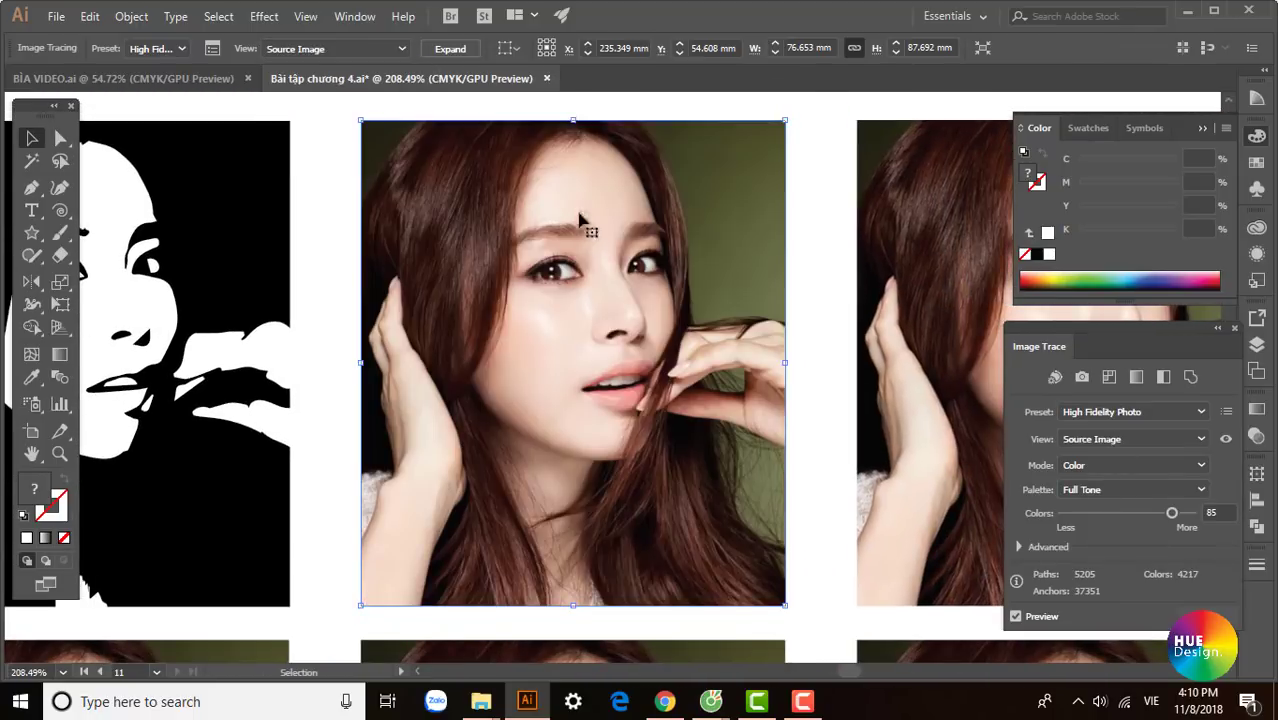
{"action": "key", "text": "z"}
{"action": "mouse_move", "coordinate": [442, 228]}
{"action": "left_mouse_down"}
{"action": "mouse_move", "coordinate": [799, 502]}
{"action": "mouse_move", "coordinate": [467, 242]}
{"action": "mouse_move", "coordinate": [434, 186]}
{"action": "left_mouse_up"}
{"action": "left_click", "coordinate": [335, 48]}
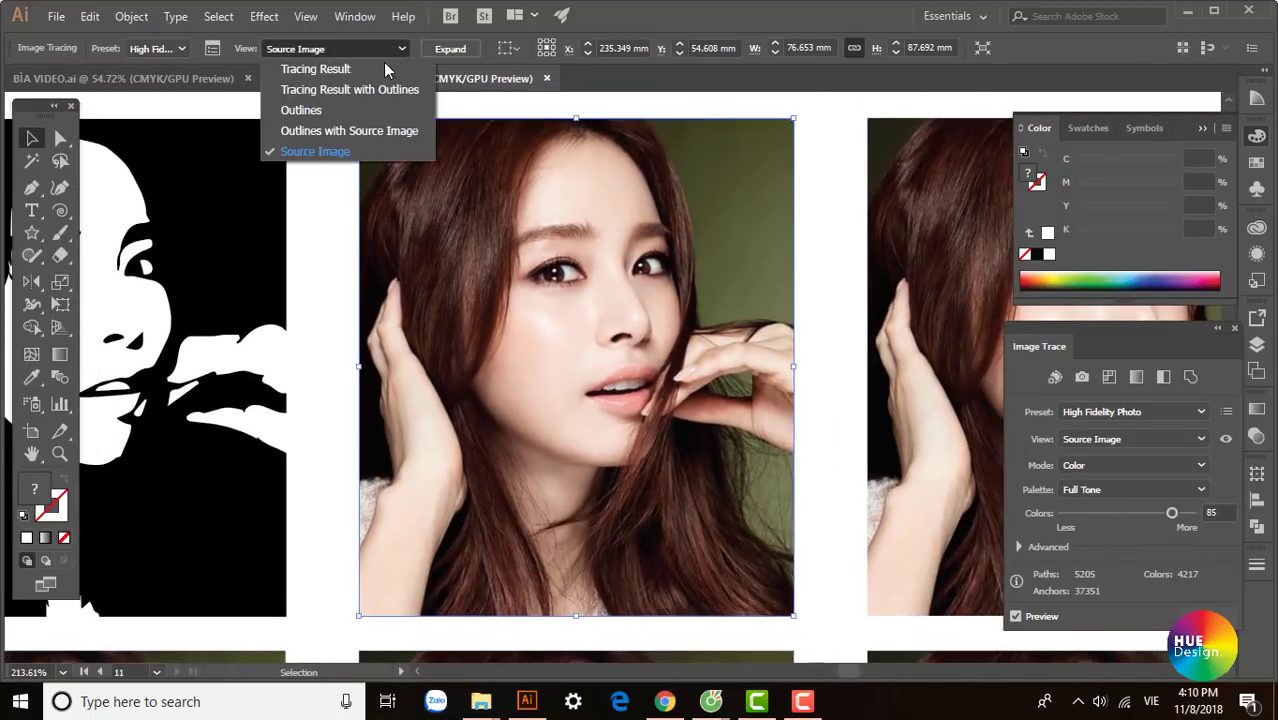
{"action": "left_click", "coordinate": [364, 65]}
{"action": "key", "text": "z"}
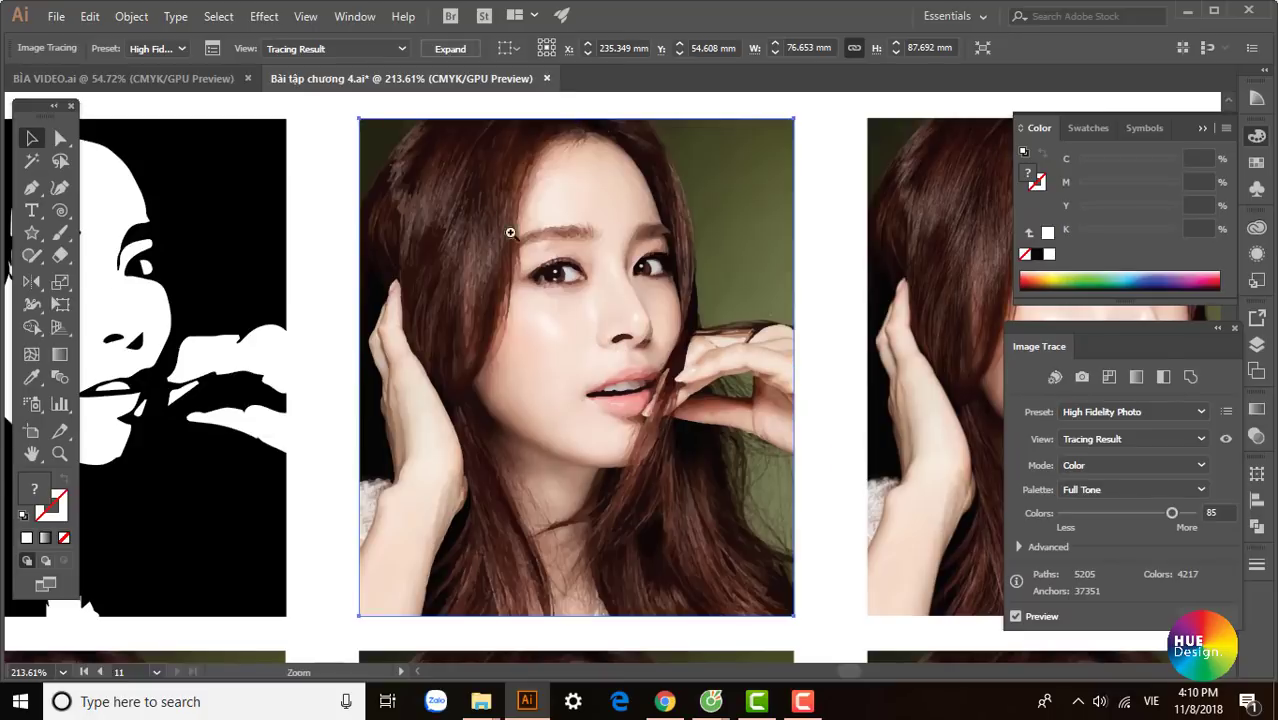
{"action": "mouse_move", "coordinate": [508, 228]}
{"action": "left_mouse_down"}
{"action": "mouse_move", "coordinate": [867, 561]}
{"action": "mouse_move", "coordinate": [466, 222]}
{"action": "left_mouse_up"}
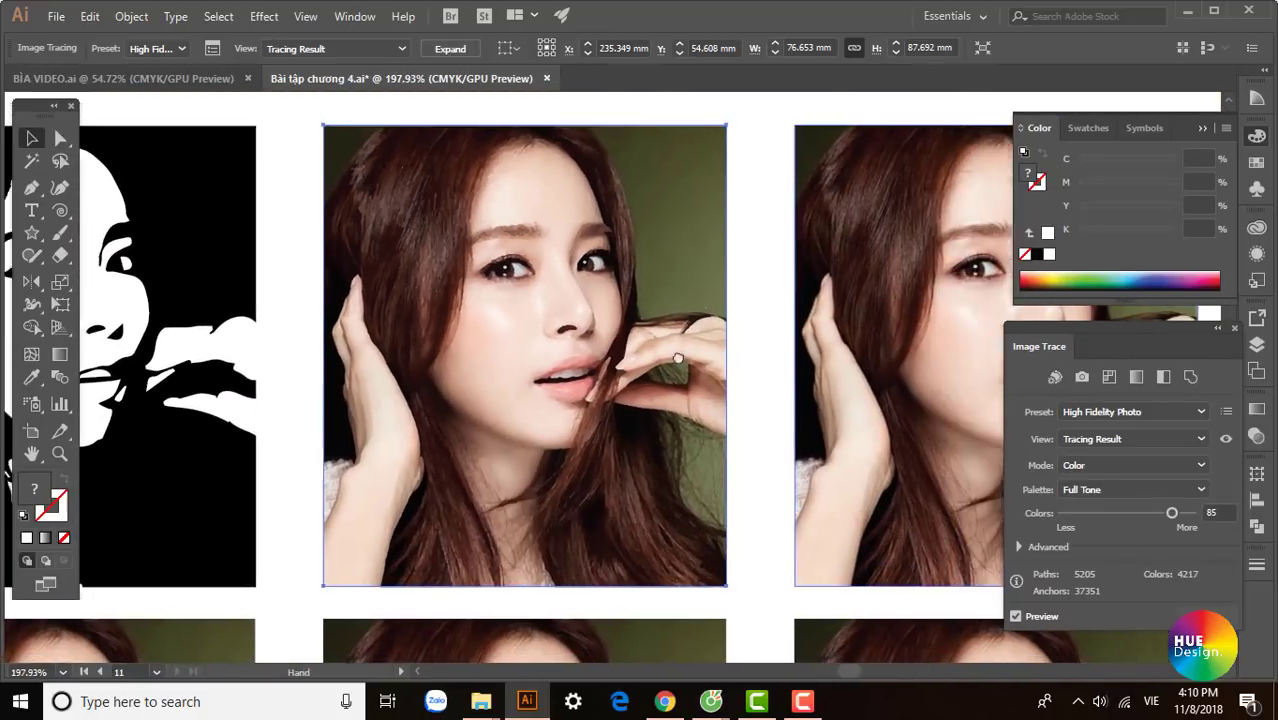
{"action": "left_click_drag", "start_coordinate": [805, 366], "coordinate": [279, 357]}
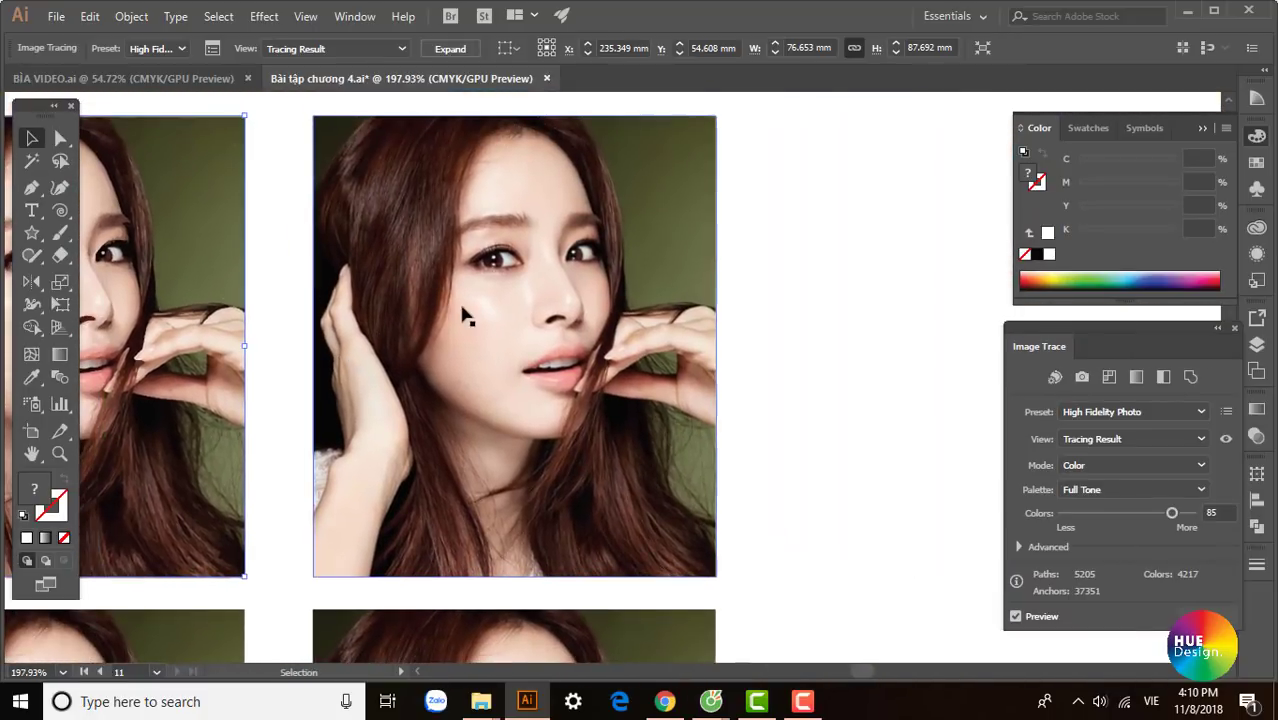
Step: Trace the next photo copy with the Low Fidelity Photo preset (542 paths, 360 colours)
{"action": "left_click", "coordinate": [479, 318]}
{"action": "mouse_move", "coordinate": [479, 318]}
{"action": "left_mouse_down"}
{"action": "mouse_move", "coordinate": [650, 354]}
{"action": "mouse_move", "coordinate": [533, 270]}
{"action": "left_mouse_up"}
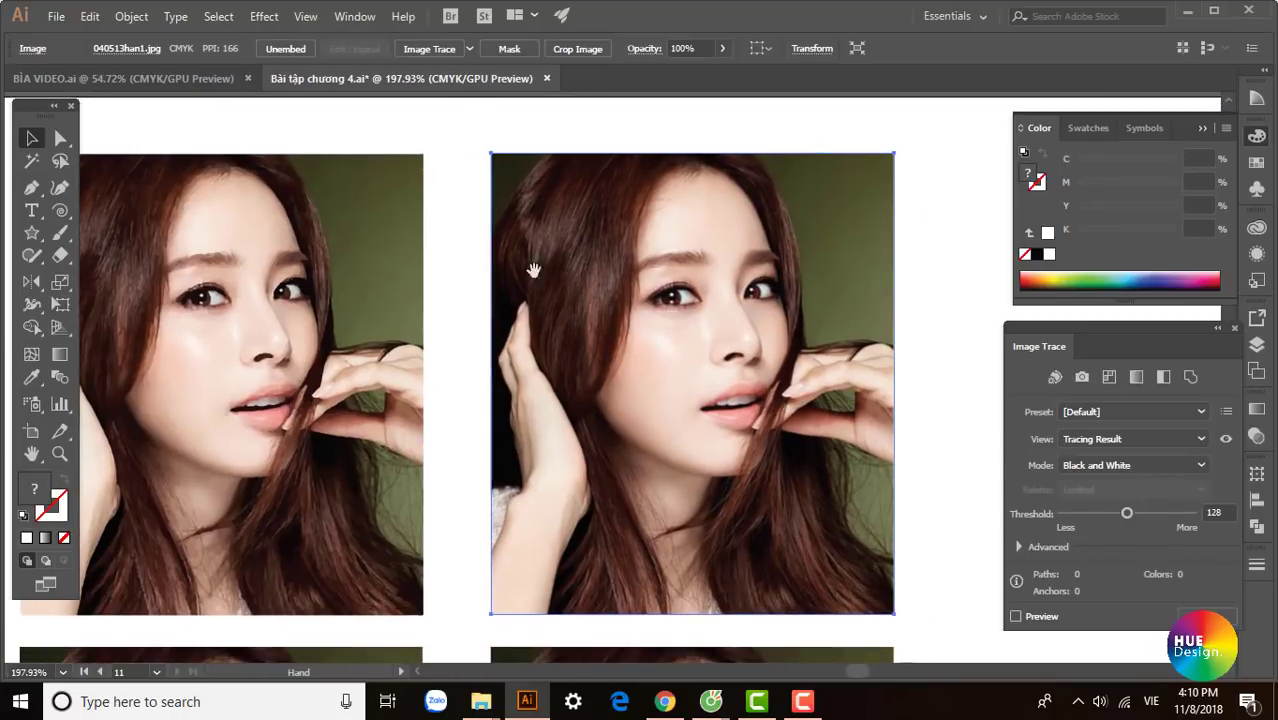
{"action": "left_click", "coordinate": [469, 48]}
{"action": "left_click", "coordinate": [503, 146]}
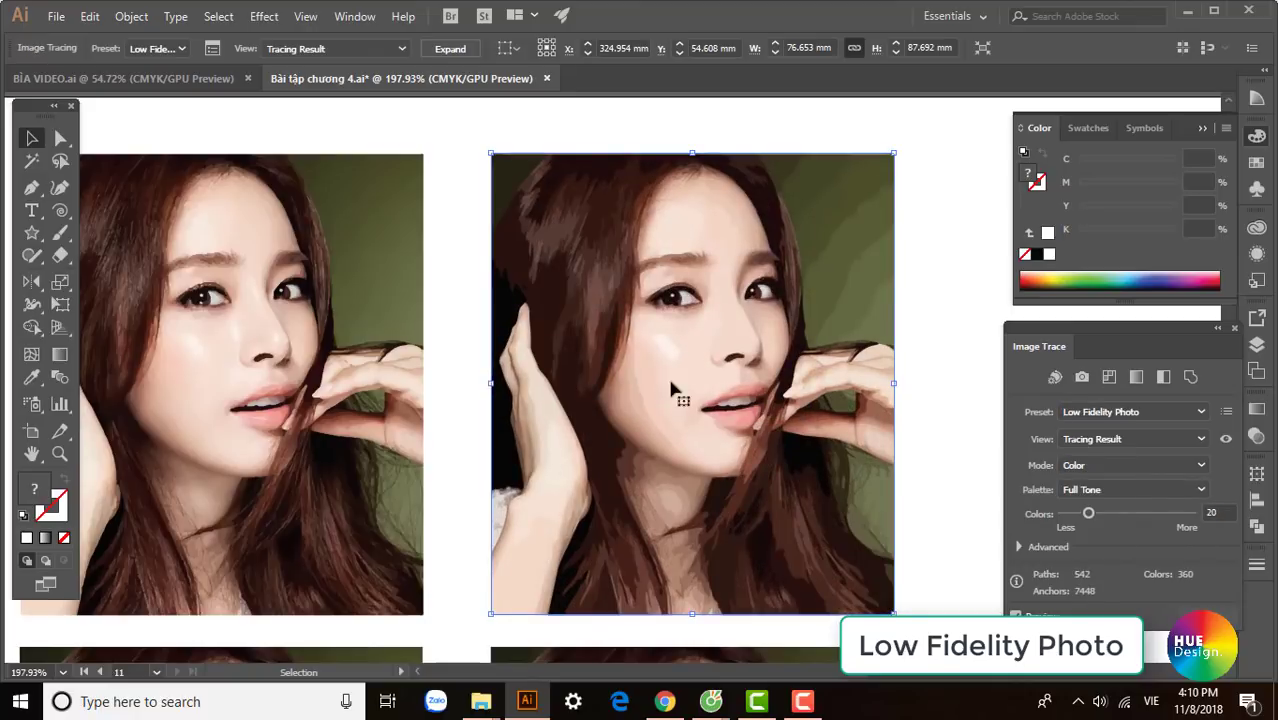
Step: Zoom in to compare the Low Fidelity face with the High Fidelity trace
{"action": "left_click", "coordinate": [576, 296]}
{"action": "left_click_drag", "start_coordinate": [796, 451], "coordinate": [496, 179]}
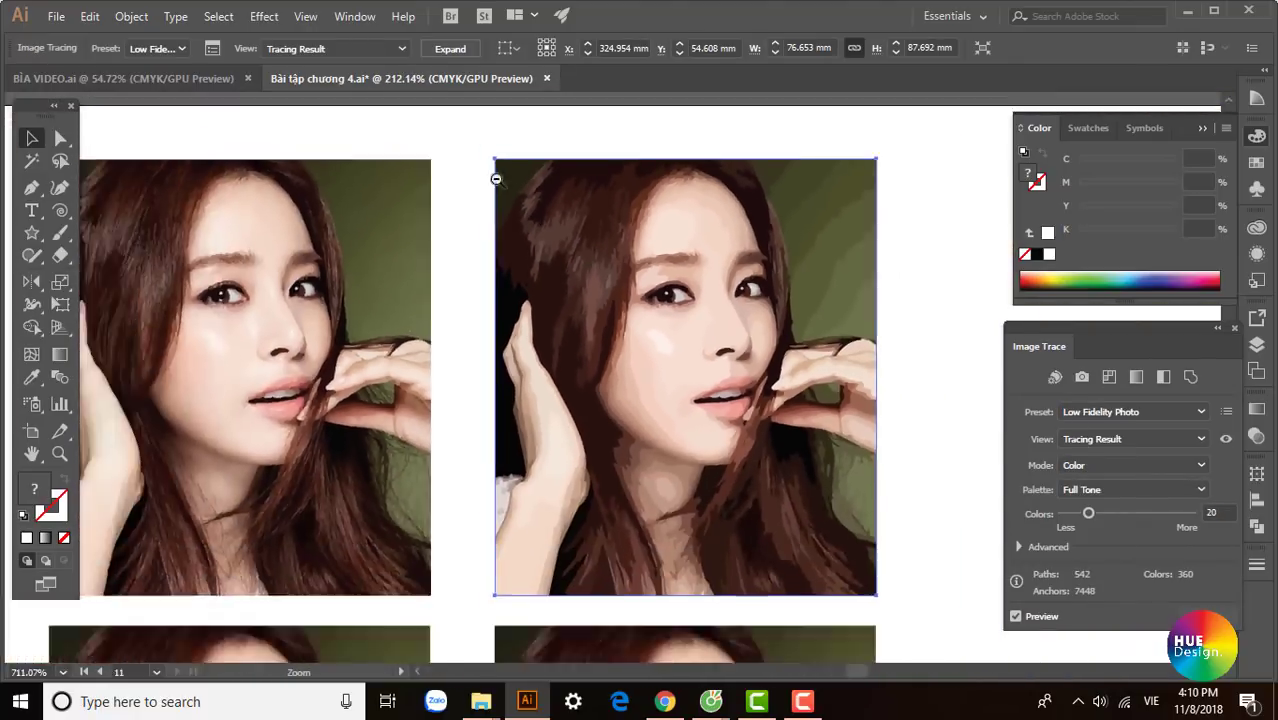
{"action": "left_click", "coordinate": [496, 179], "text": "alt"}
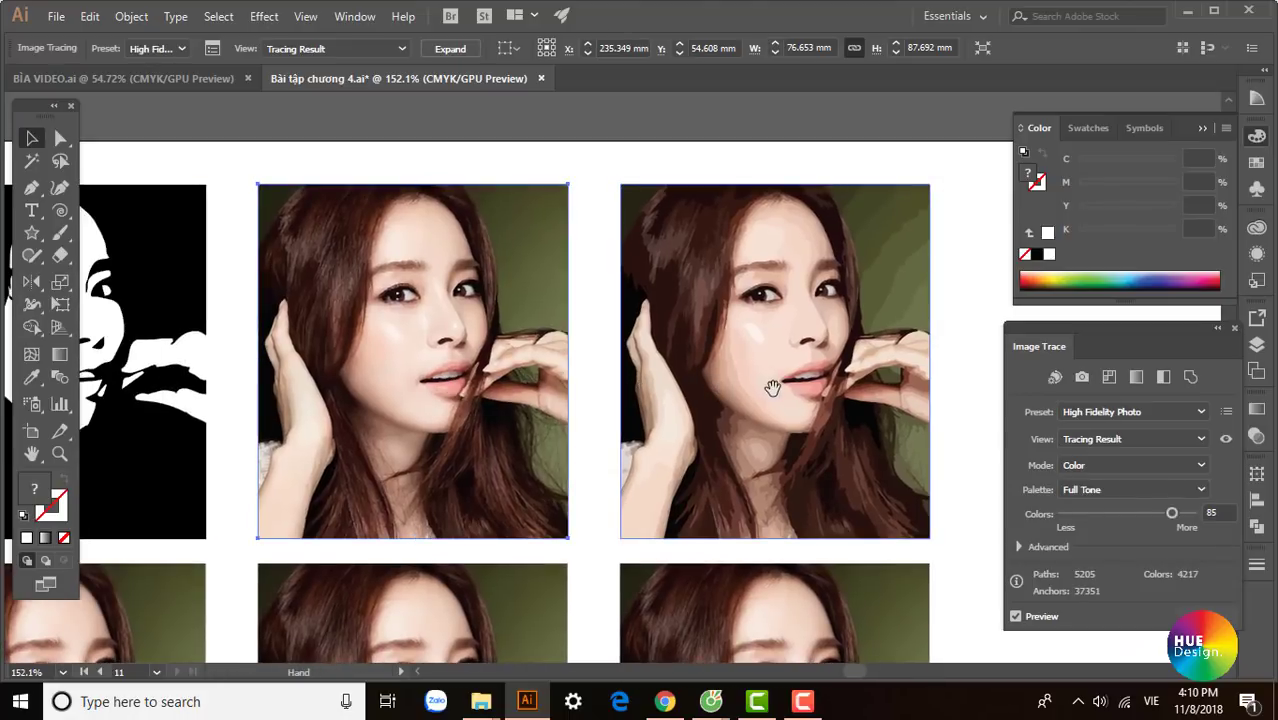
{"action": "left_click_drag", "start_coordinate": [770, 385], "coordinate": [639, 376]}
{"action": "mouse_move", "coordinate": [561, 259]}
{"action": "left_mouse_down"}
{"action": "mouse_move", "coordinate": [790, 461]}
{"action": "mouse_move", "coordinate": [595, 303]}
{"action": "left_mouse_up"}
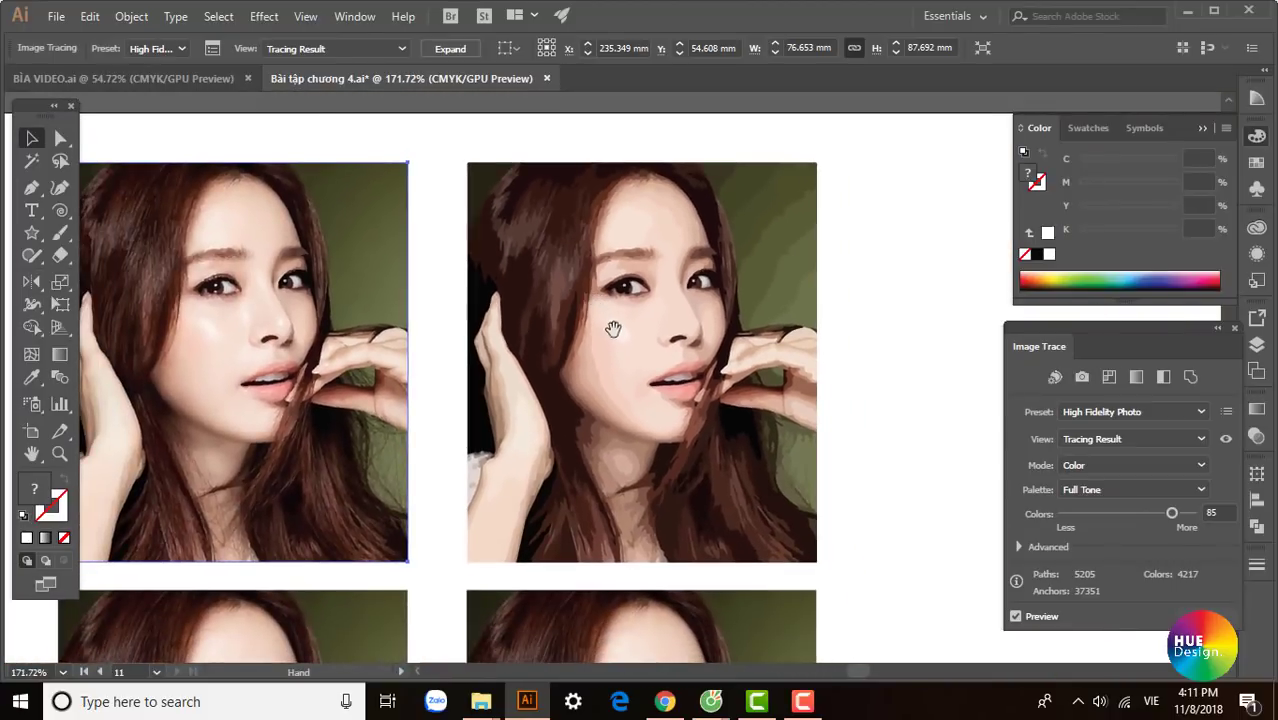
{"action": "left_click_drag", "start_coordinate": [649, 390], "coordinate": [600, 358]}
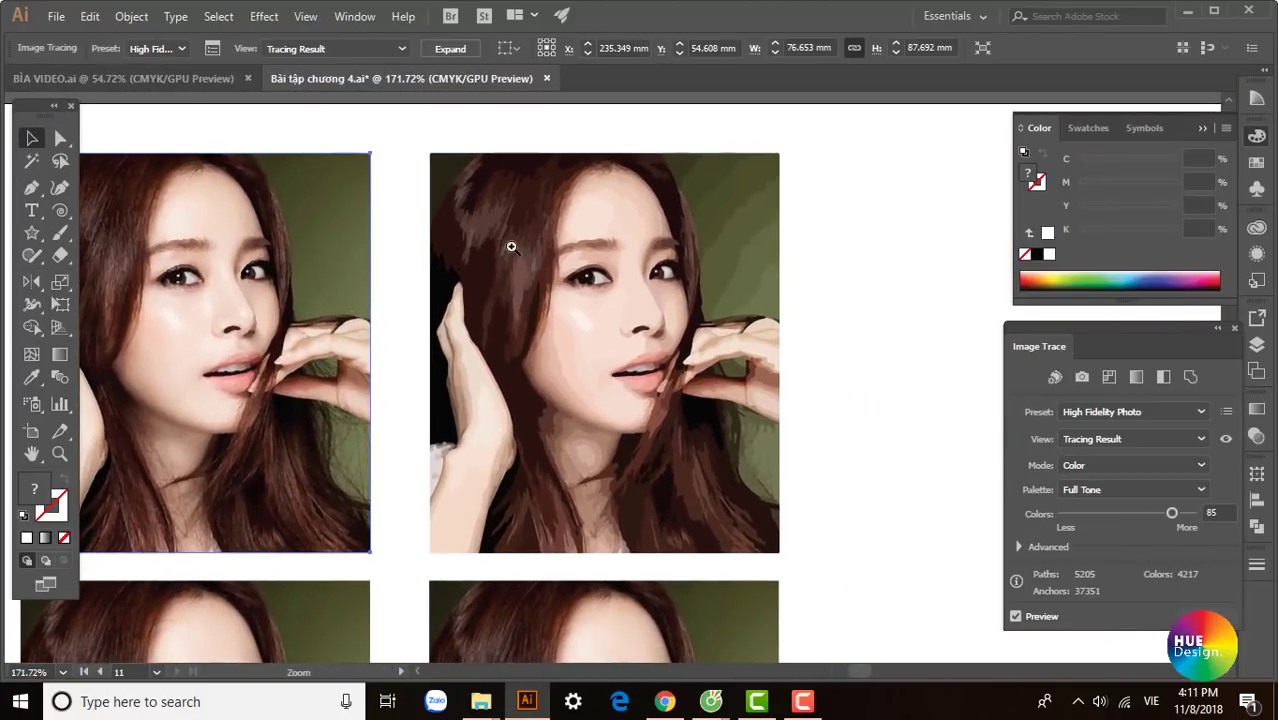
{"action": "mouse_move", "coordinate": [511, 247]}
{"action": "left_mouse_down"}
{"action": "mouse_move", "coordinate": [673, 385]}
{"action": "mouse_move", "coordinate": [561, 281]}
{"action": "left_mouse_up"}
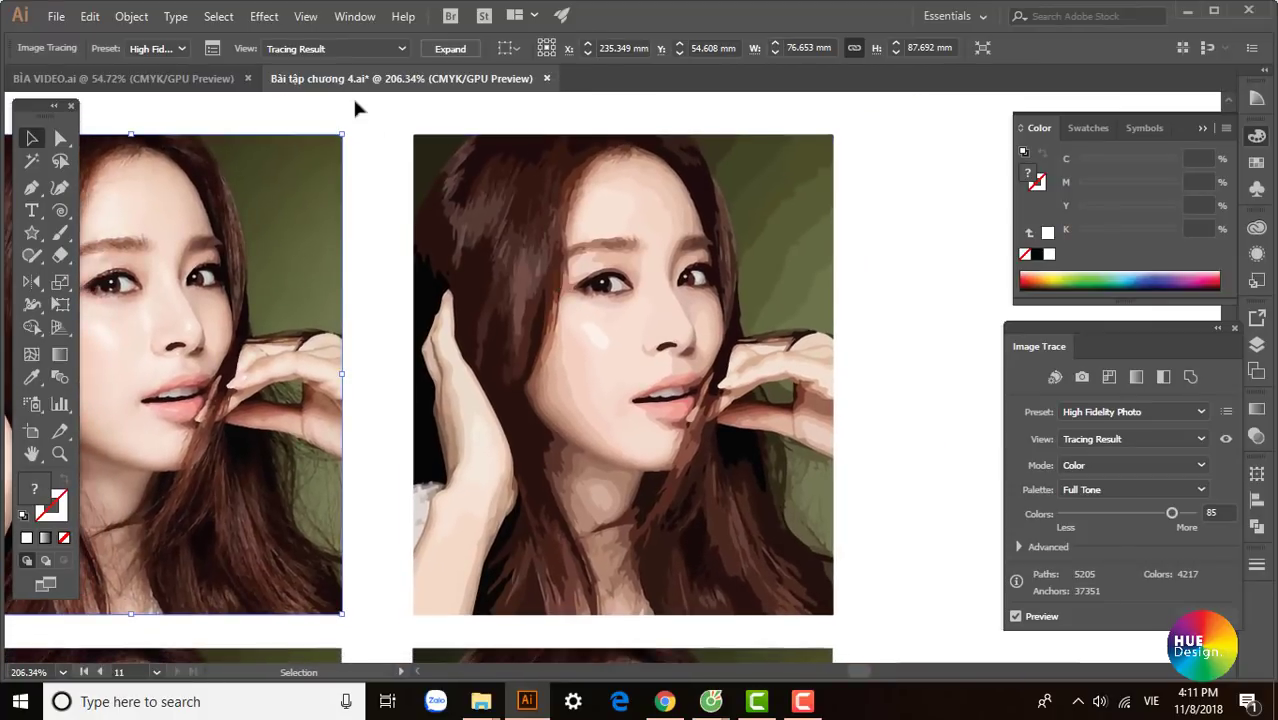
{"action": "left_click", "coordinate": [520, 195]}
{"action": "left_click", "coordinate": [403, 50]}
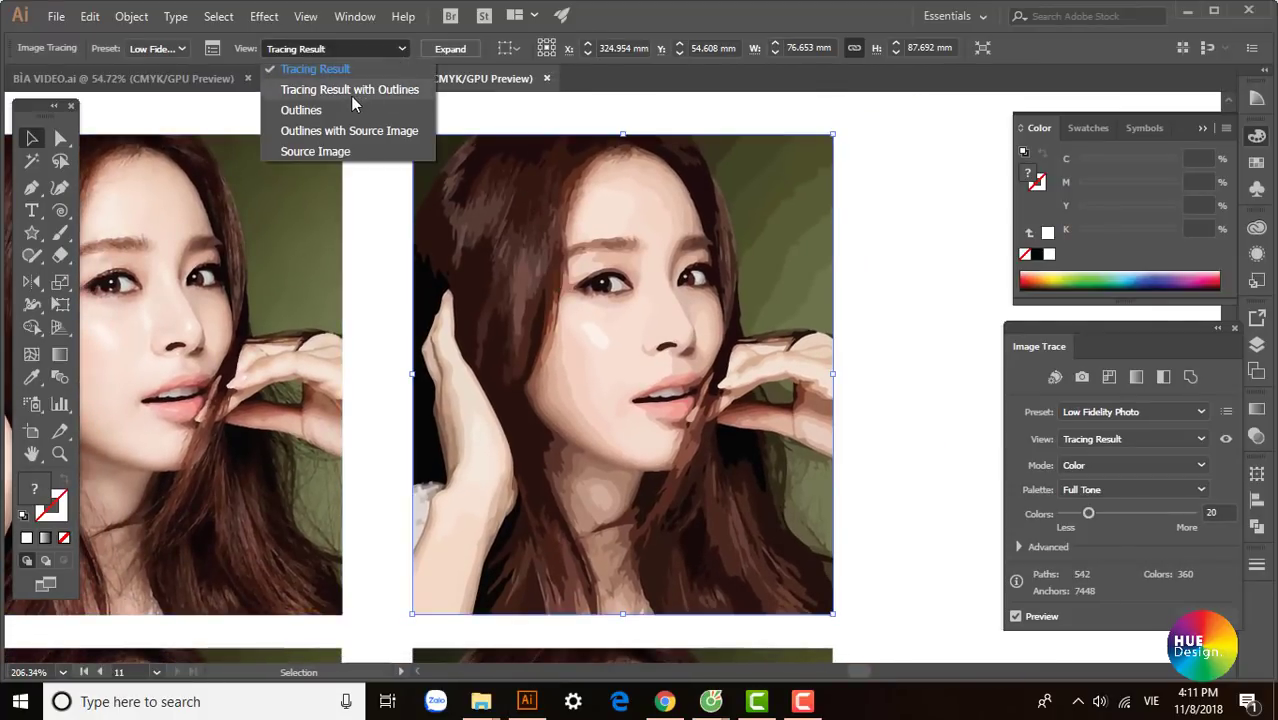
{"action": "left_click", "coordinate": [322, 90]}
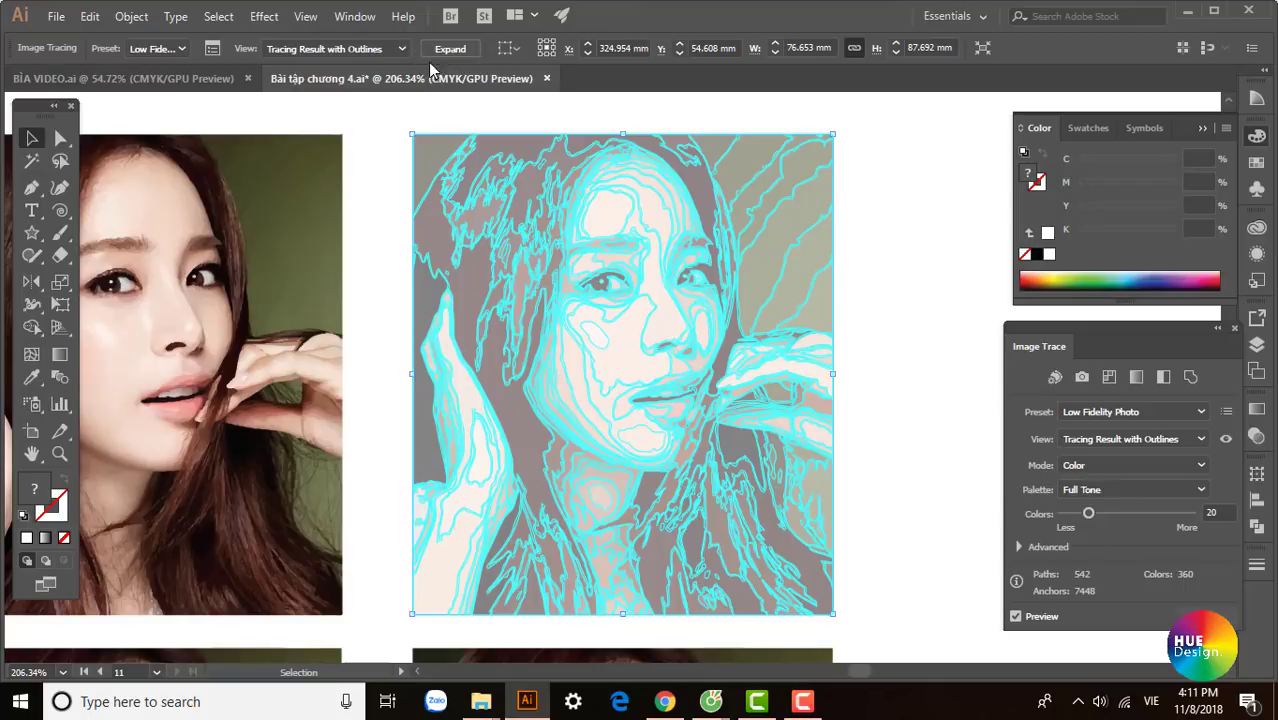
{"action": "left_click", "coordinate": [398, 48]}
{"action": "left_click", "coordinate": [350, 106]}
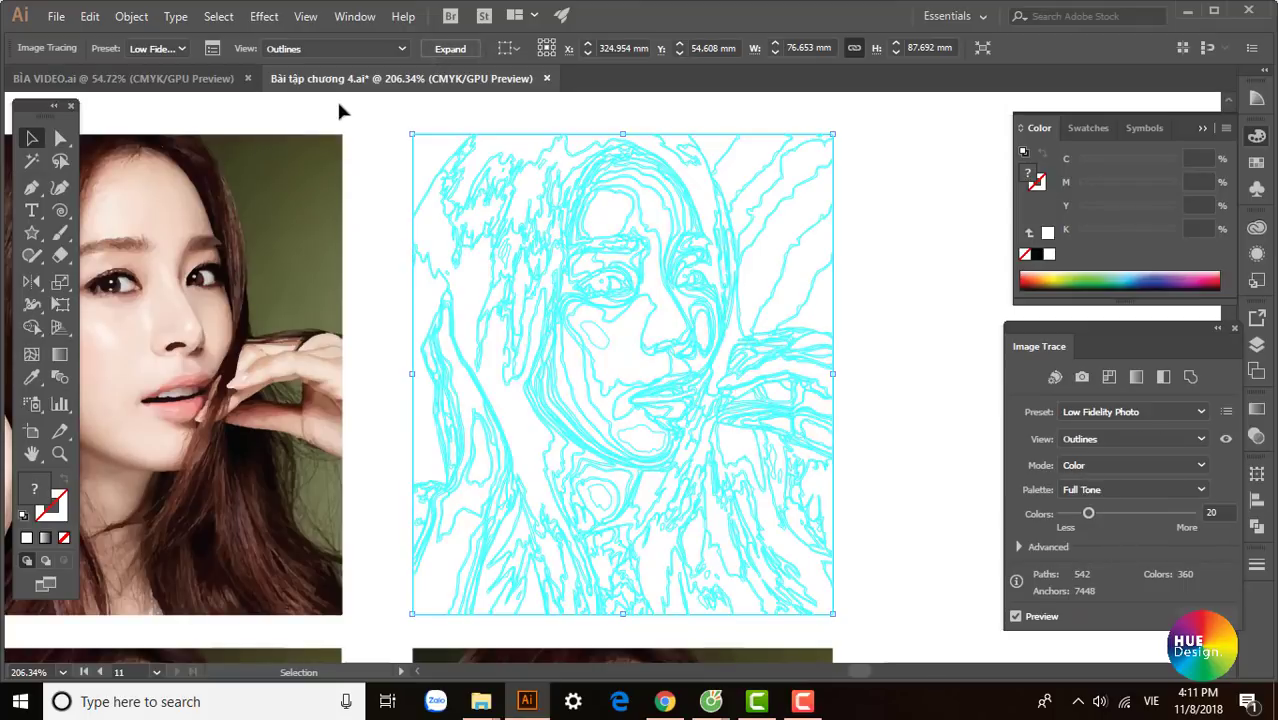
{"action": "left_click", "coordinate": [400, 48]}
{"action": "left_click", "coordinate": [355, 127]}
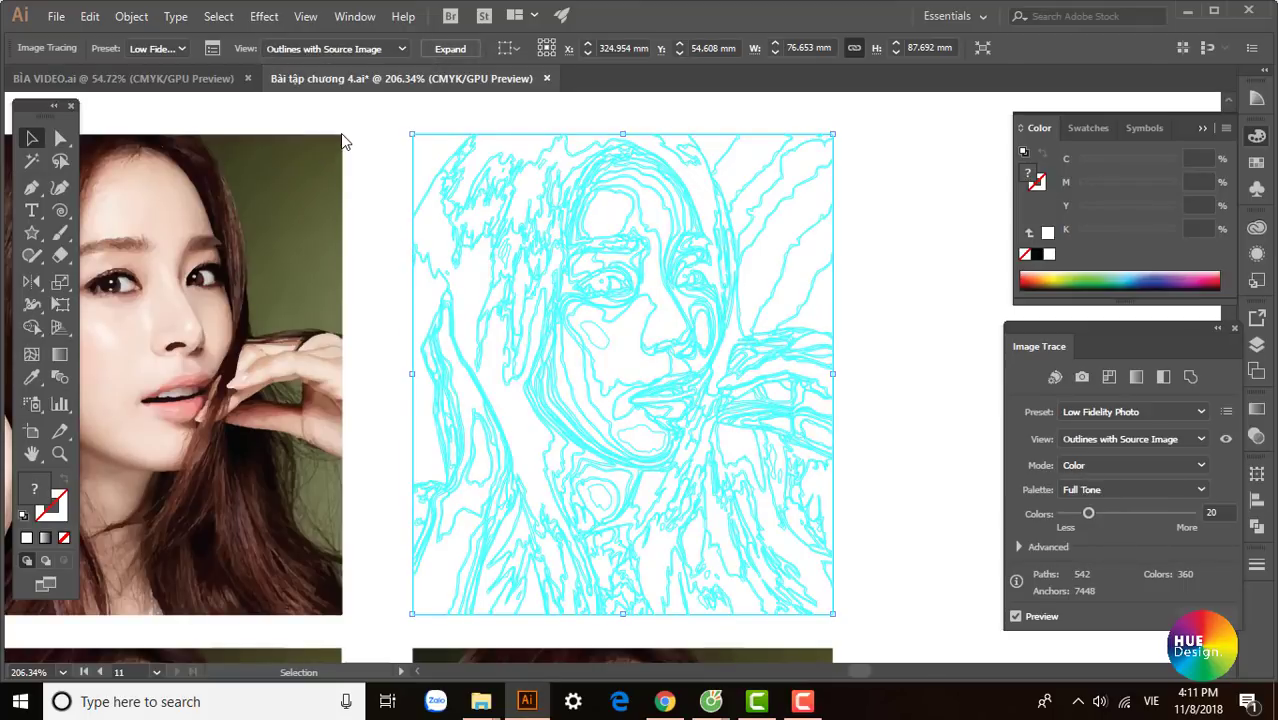
{"action": "left_click", "coordinate": [398, 48]}
{"action": "left_click", "coordinate": [345, 146]}
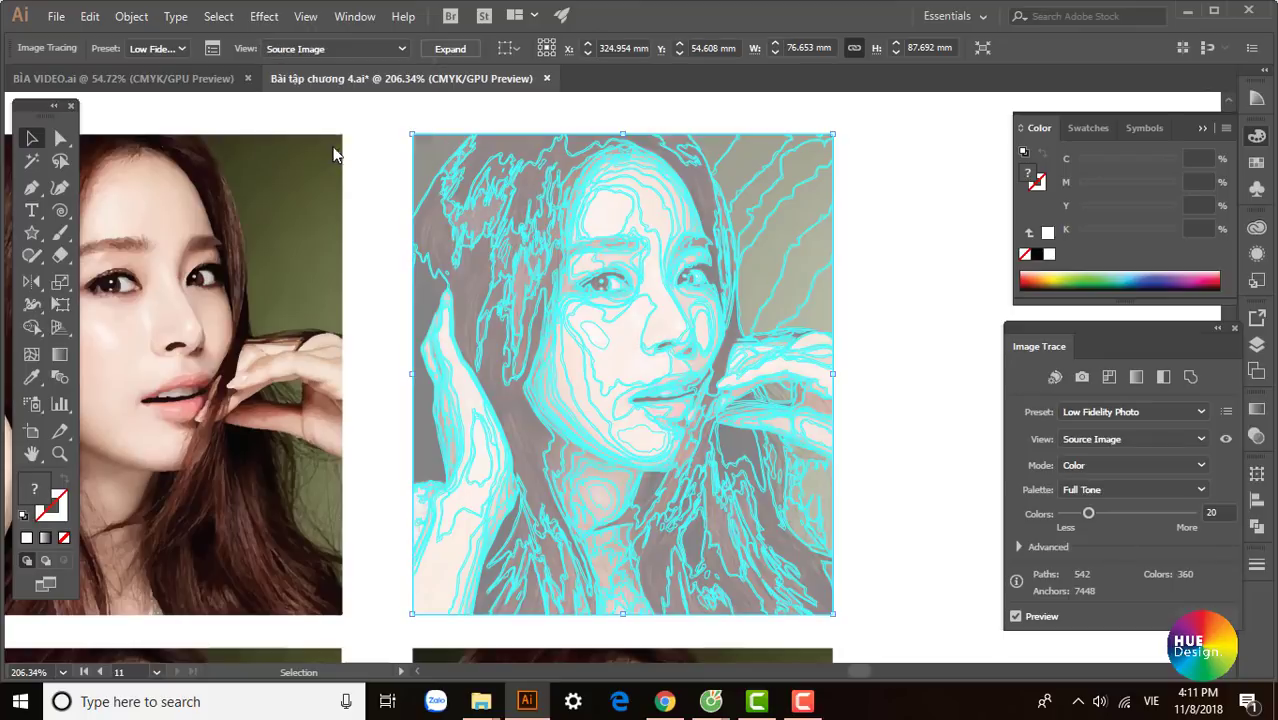
{"action": "left_click", "coordinate": [398, 48]}
{"action": "left_click", "coordinate": [352, 68]}
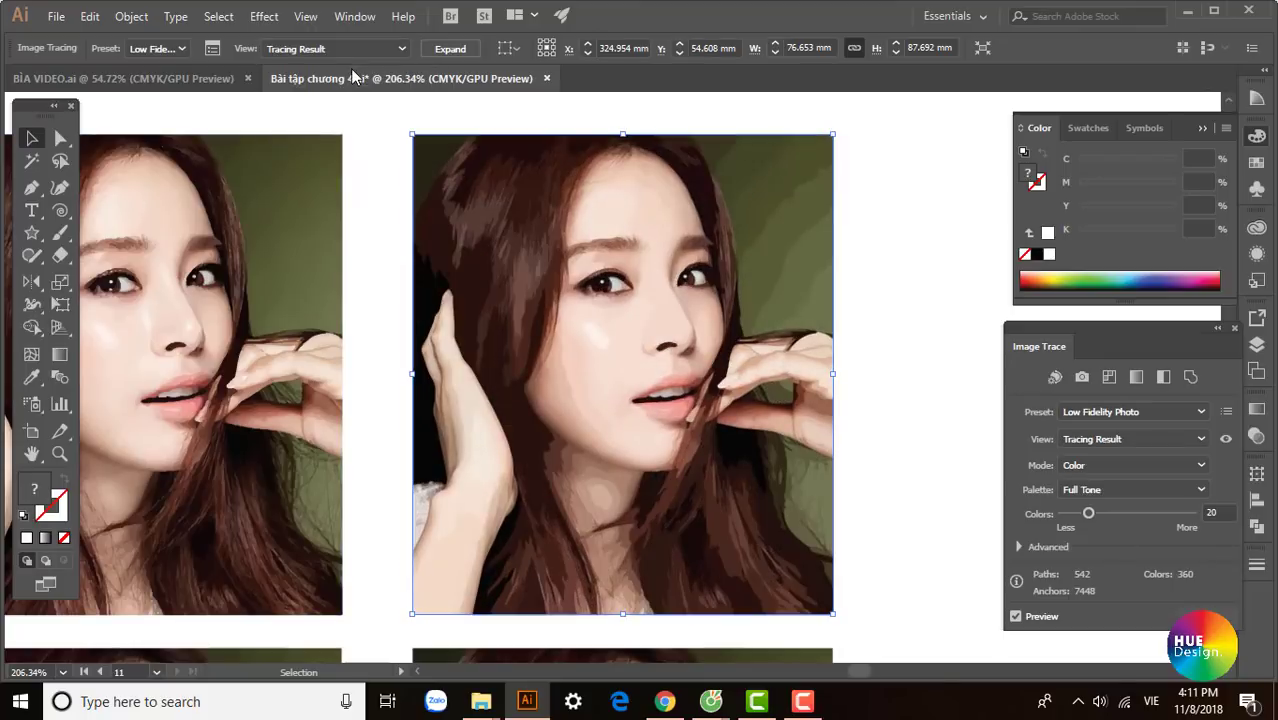
{"action": "left_click", "coordinate": [857, 329]}
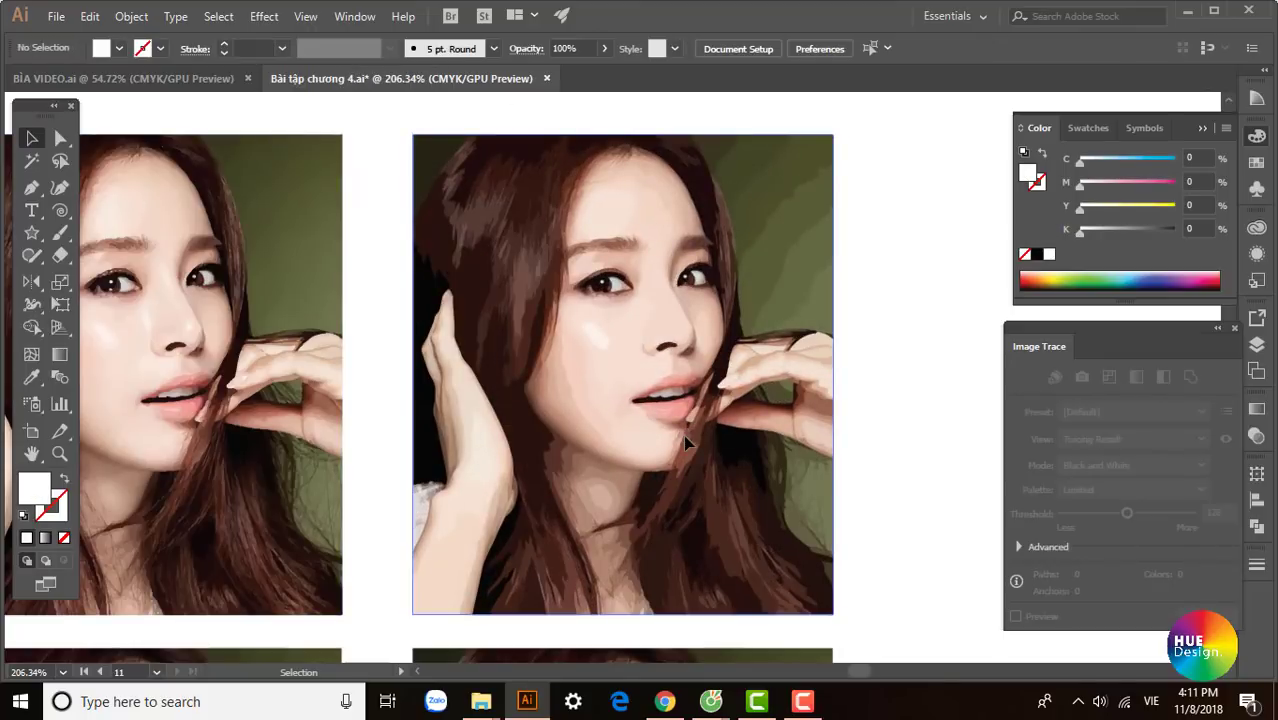
{"action": "key", "text": "ctrl+minus"}
{"action": "key", "text": "ctrl+minus"}
{"action": "key", "text": "ctrl+minus"}
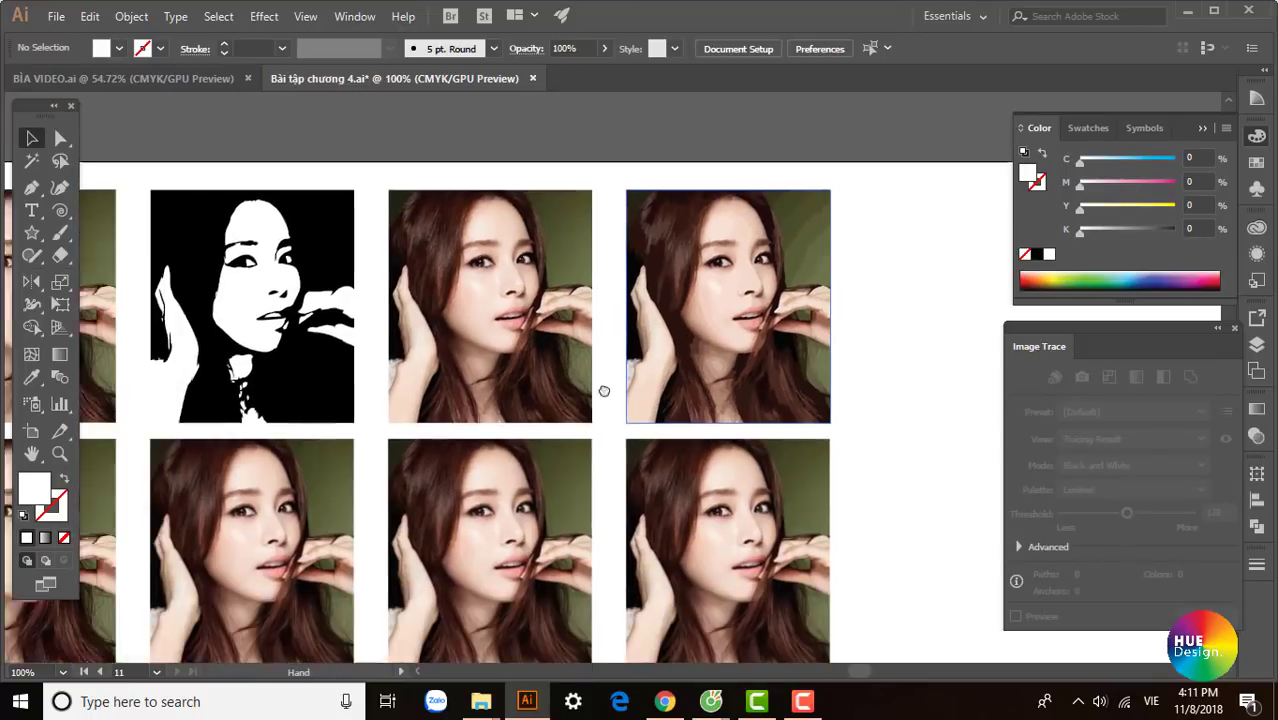
{"action": "left_click_drag", "start_coordinate": [604, 390], "coordinate": [600, 314]}
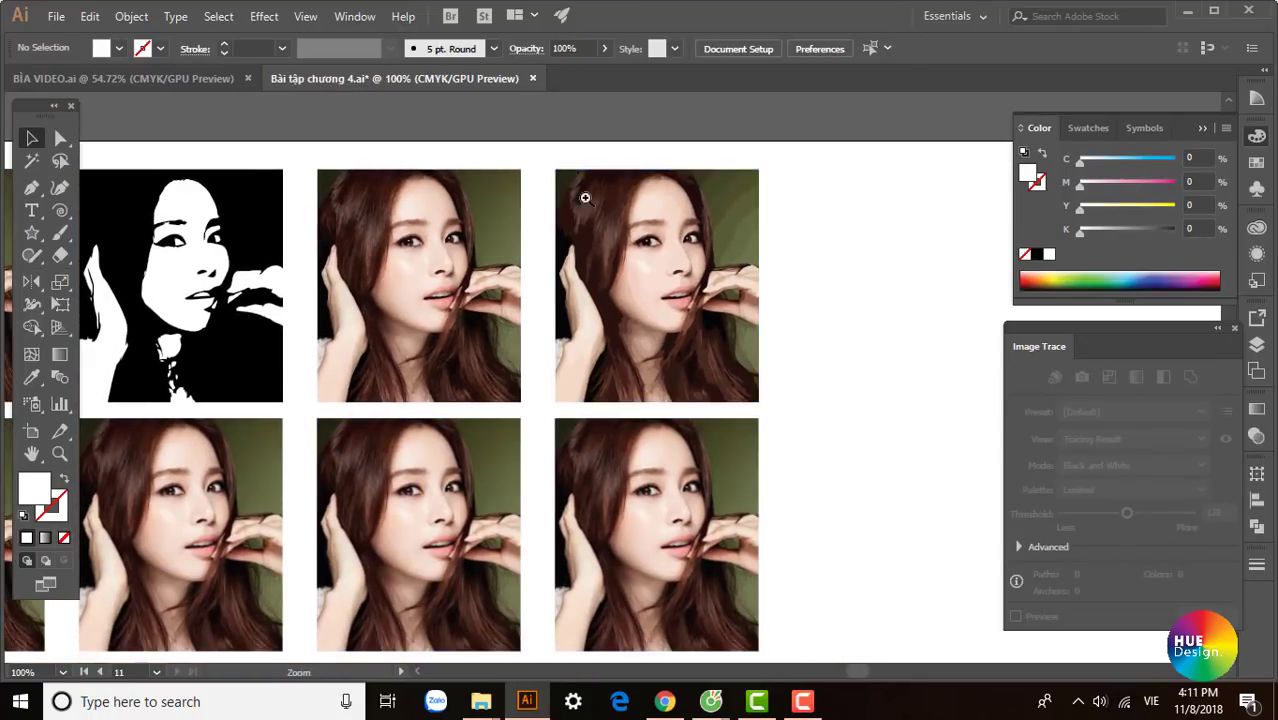
{"action": "left_click_drag", "start_coordinate": [585, 198], "coordinate": [718, 327]}
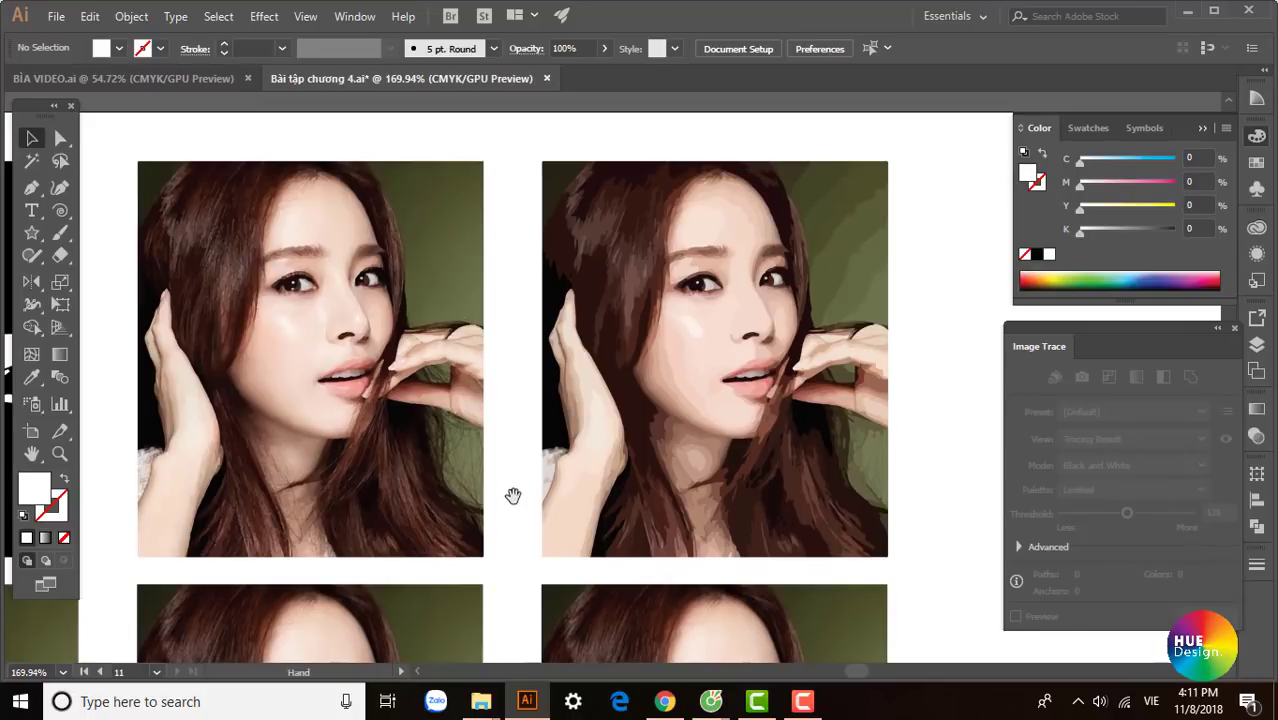
{"action": "key", "text": "ctrl+minus"}
{"action": "left_click", "coordinate": [700, 450]}
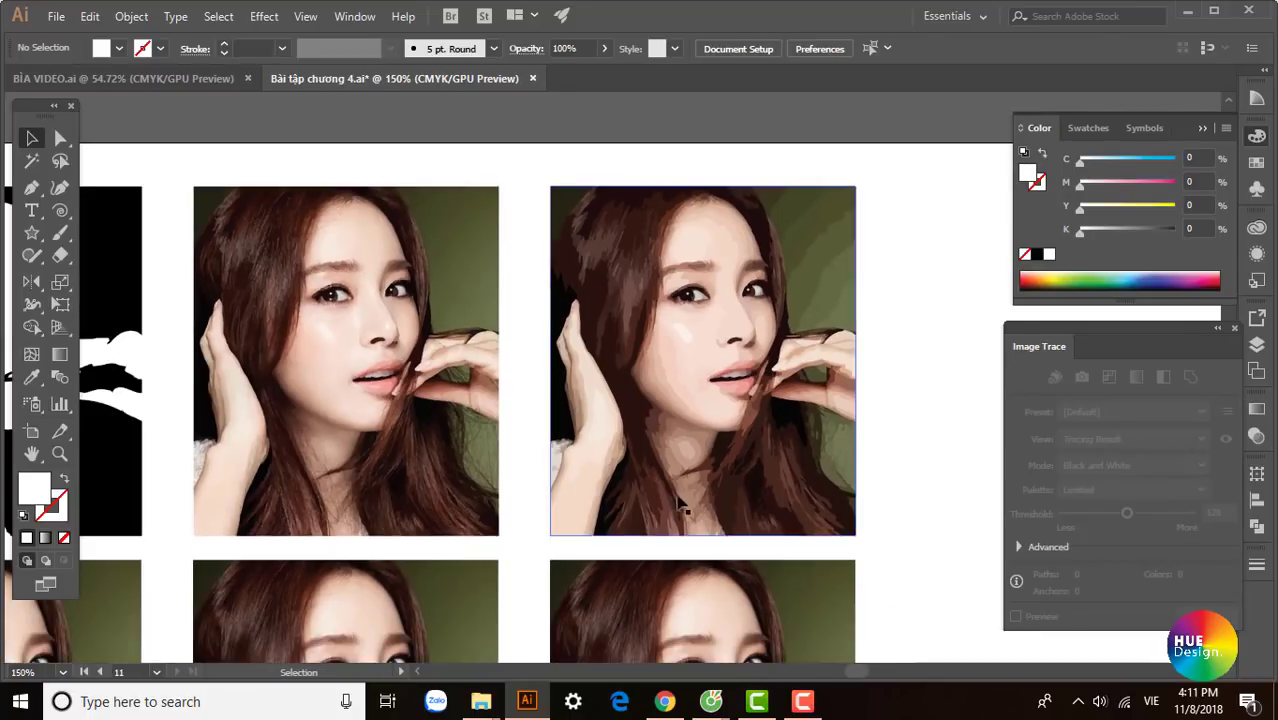
{"action": "mouse_move", "coordinate": [355, 536]}
{"action": "left_mouse_down"}
{"action": "mouse_move", "coordinate": [766, 341]}
{"action": "mouse_move", "coordinate": [1130, 260]}
{"action": "left_mouse_up"}
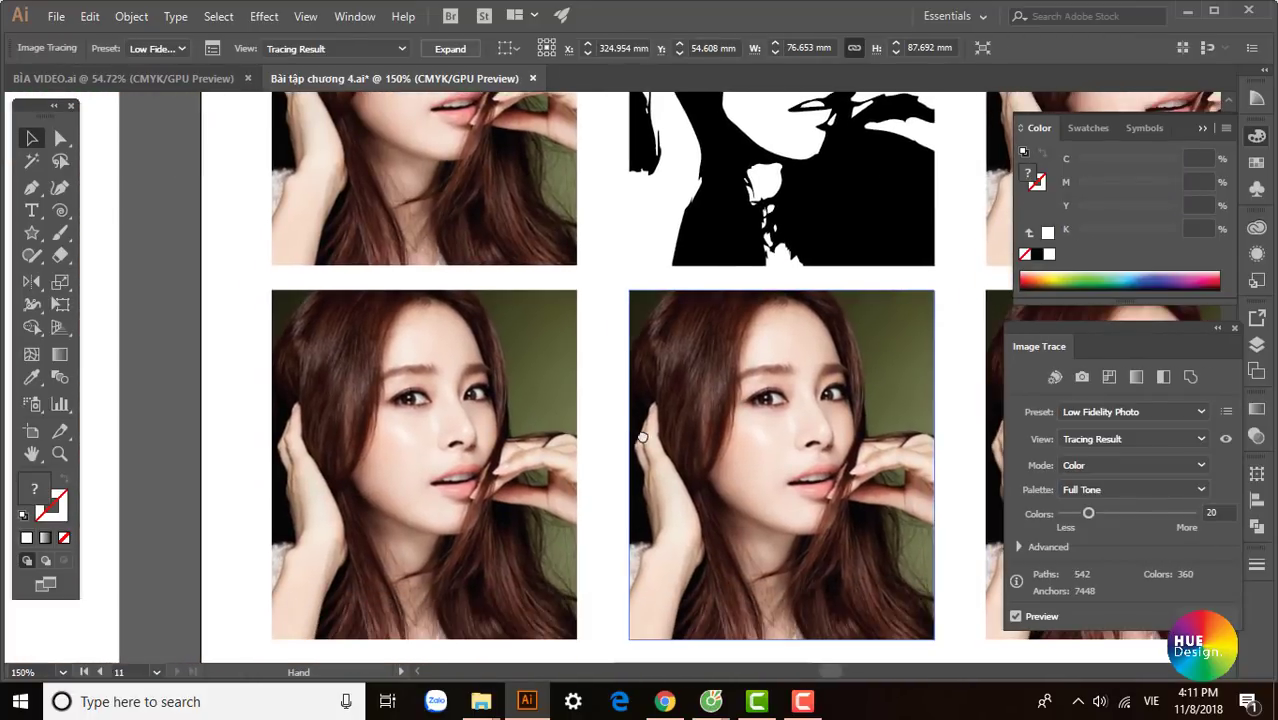
Step: Trace the next-row photo copy with the 3 Colors preset, yielding 300 paths and 3 colours
{"action": "left_click", "coordinate": [554, 453]}
{"action": "left_click_drag", "start_coordinate": [554, 453], "coordinate": [463, 403]}
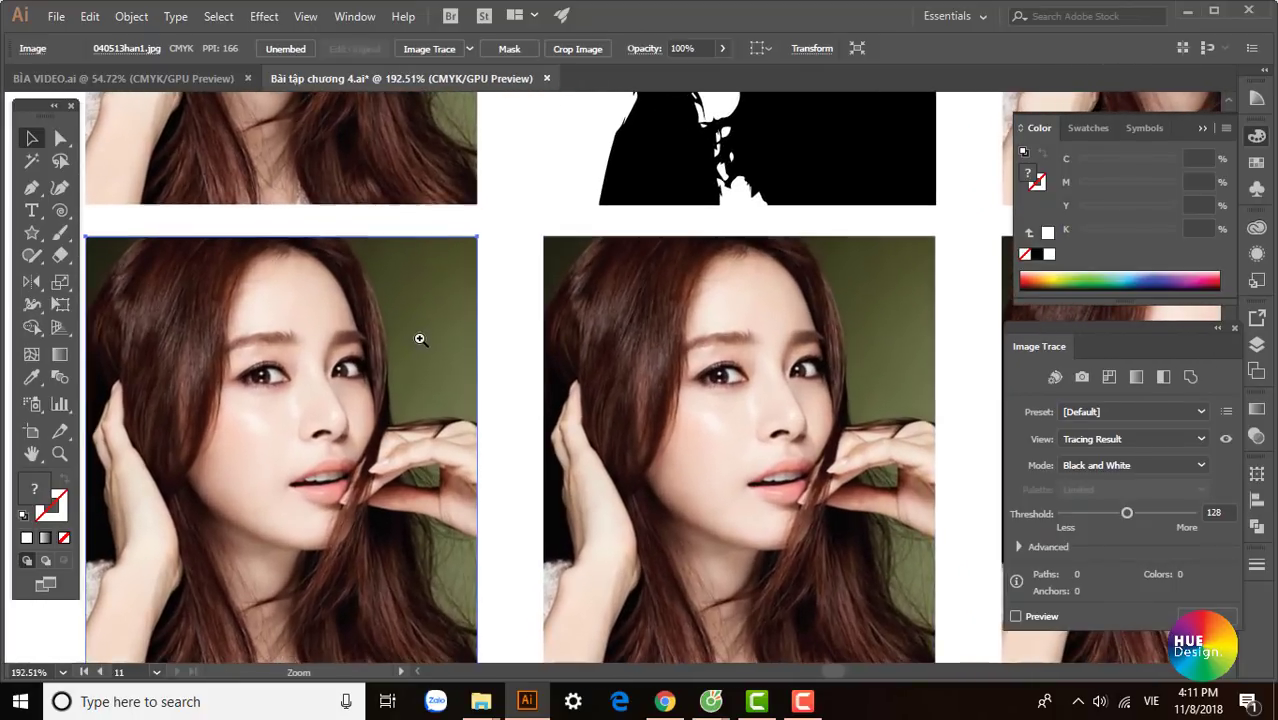
{"action": "left_click_drag", "start_coordinate": [352, 310], "coordinate": [434, 320]}
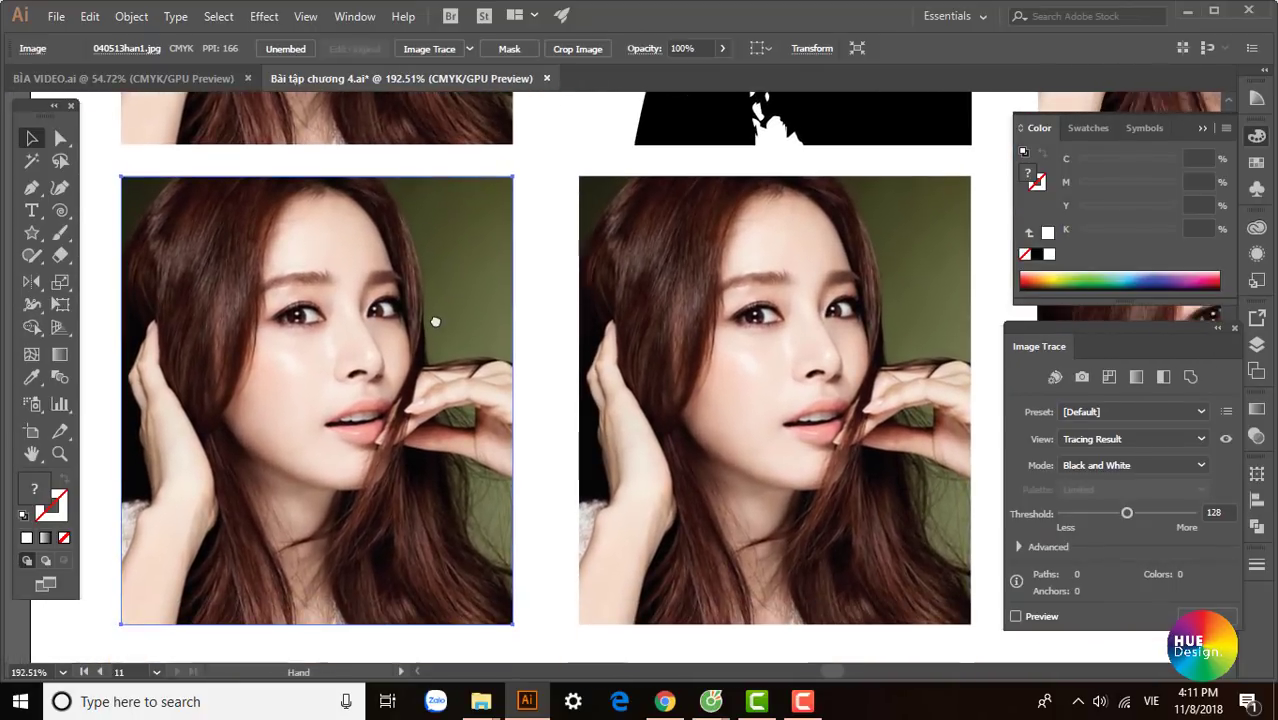
{"action": "left_click", "coordinate": [469, 48]}
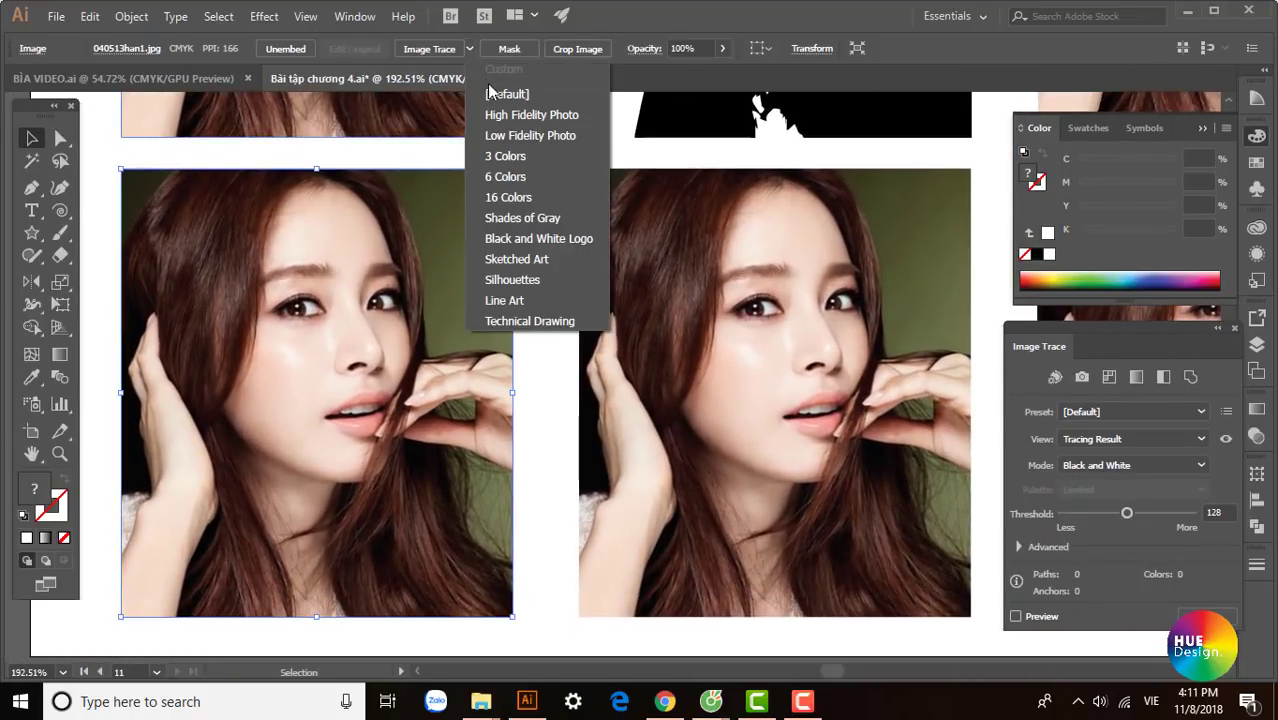
{"action": "left_click", "coordinate": [498, 158]}
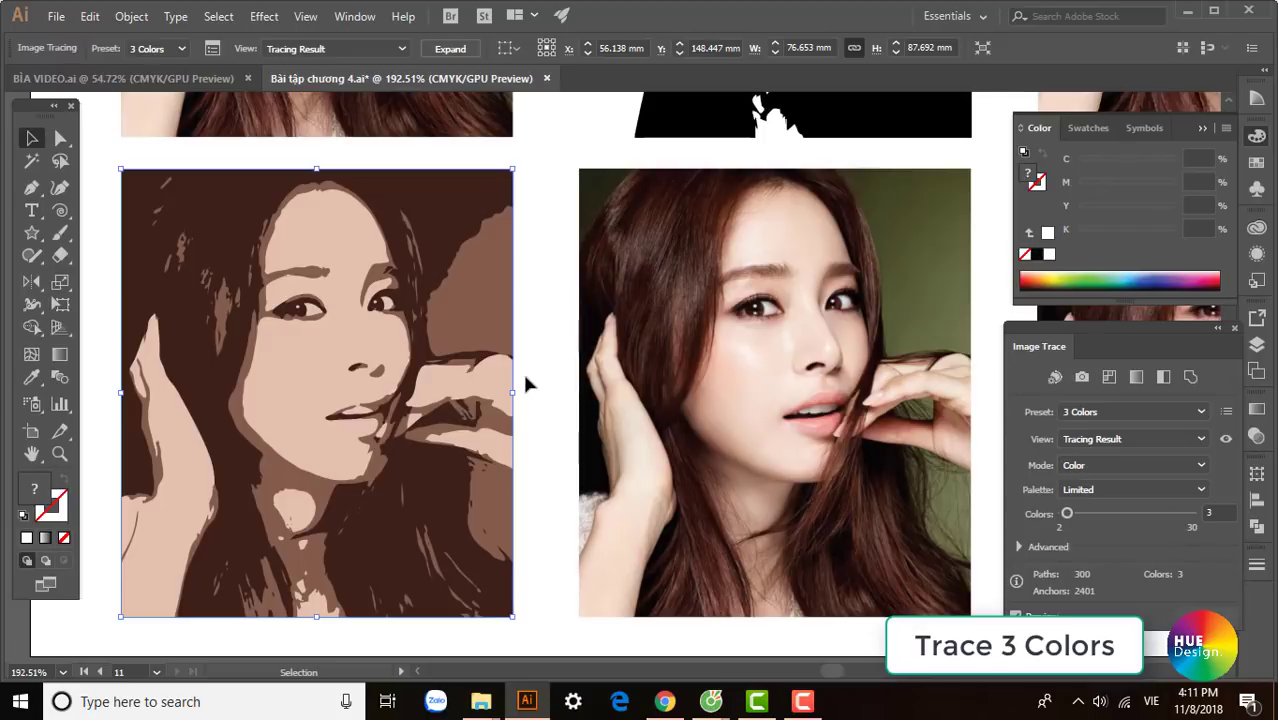
{"action": "left_click_drag", "start_coordinate": [524, 377], "coordinate": [594, 347]}
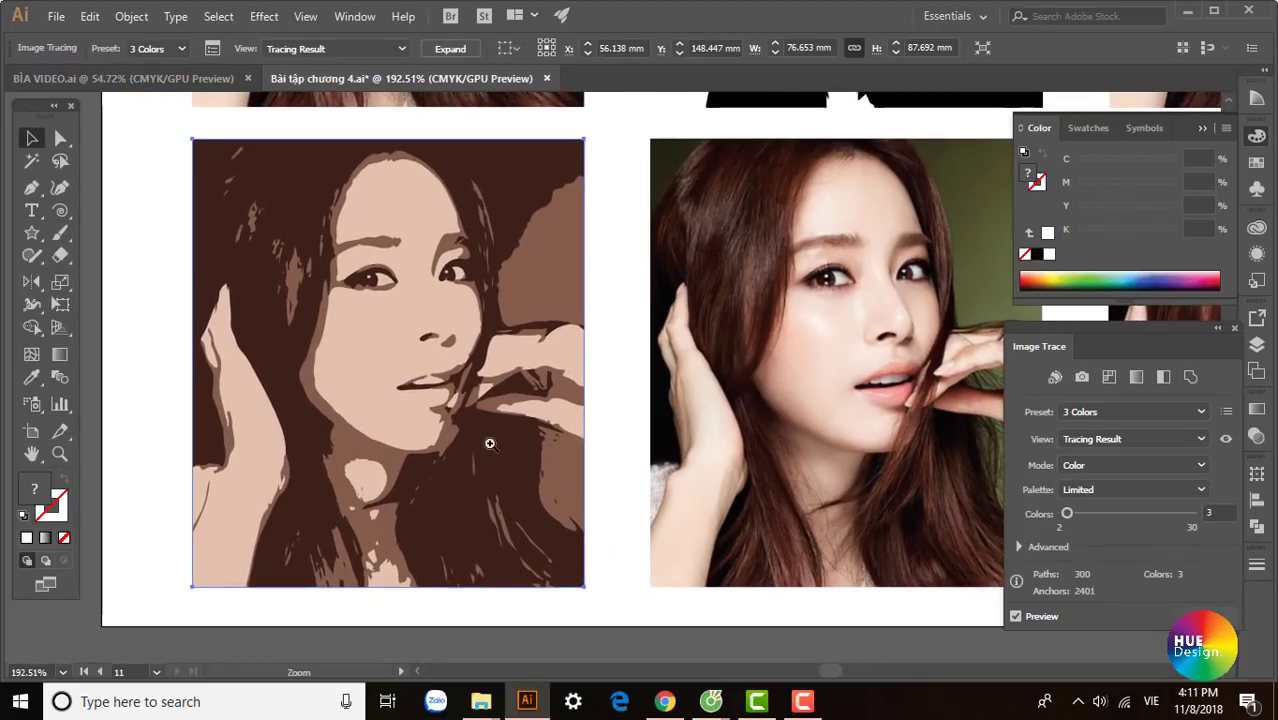
{"action": "left_click_drag", "start_coordinate": [467, 328], "coordinate": [456, 351]}
{"action": "mouse_move", "coordinate": [363, 268]}
{"action": "left_mouse_down"}
{"action": "mouse_move", "coordinate": [613, 474]}
{"action": "mouse_move", "coordinate": [370, 185]}
{"action": "left_mouse_up"}
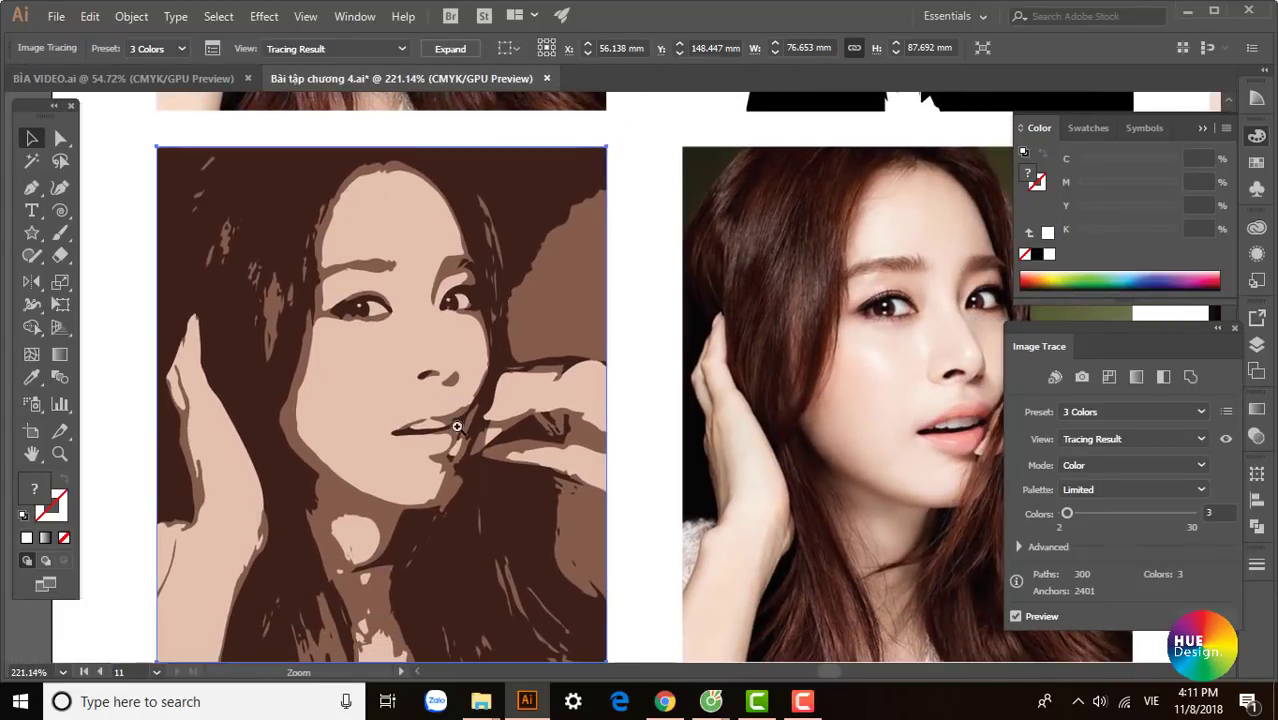
{"action": "mouse_move", "coordinate": [479, 473]}
{"action": "left_mouse_down"}
{"action": "mouse_move", "coordinate": [482, 494]}
{"action": "mouse_move", "coordinate": [459, 457]}
{"action": "left_mouse_up"}
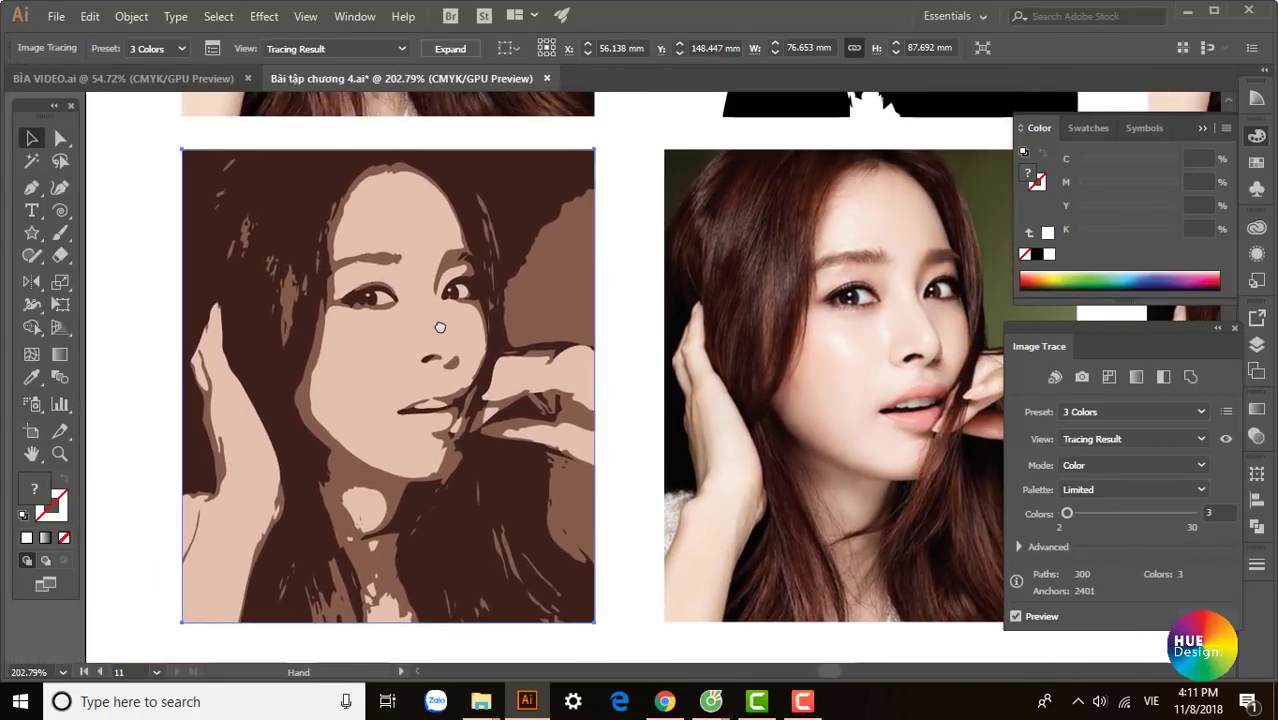
{"action": "left_click_drag", "start_coordinate": [440, 327], "coordinate": [452, 333]}
Step: Cycle the 3 Colors trace through outline and source-image views, ending on Tracing Result
{"action": "left_click", "coordinate": [401, 49]}
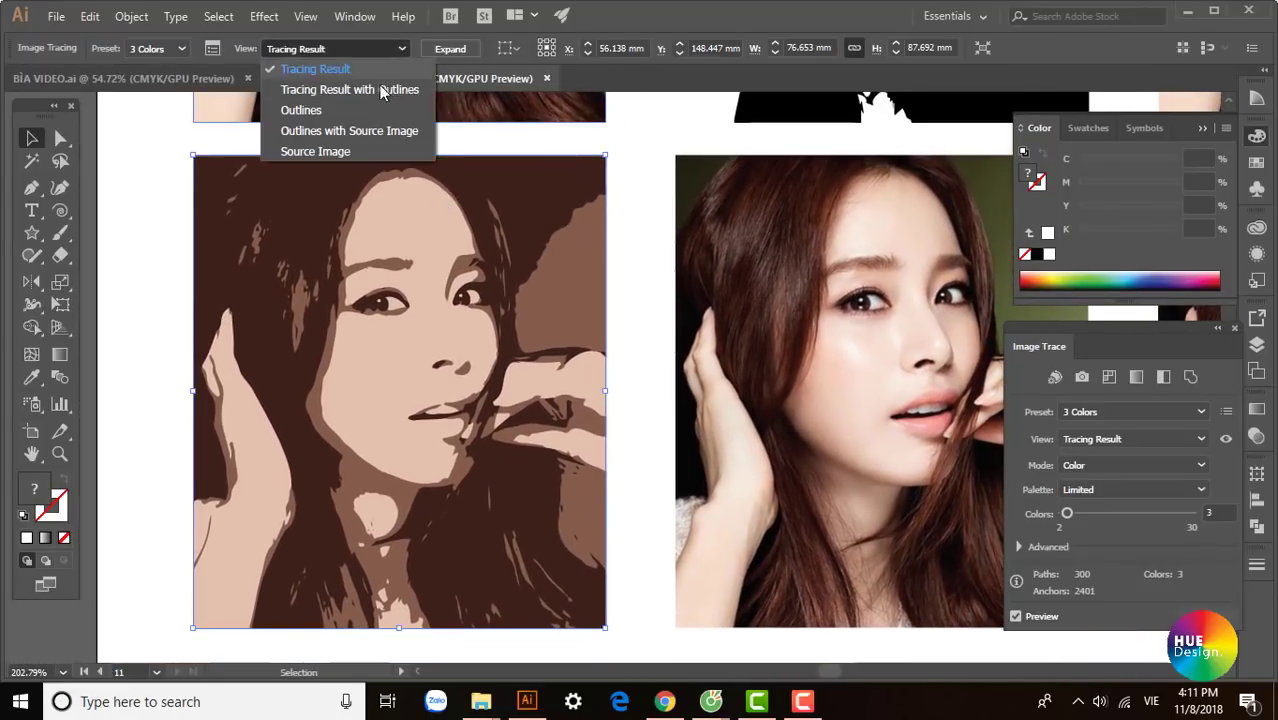
{"action": "left_click", "coordinate": [340, 95]}
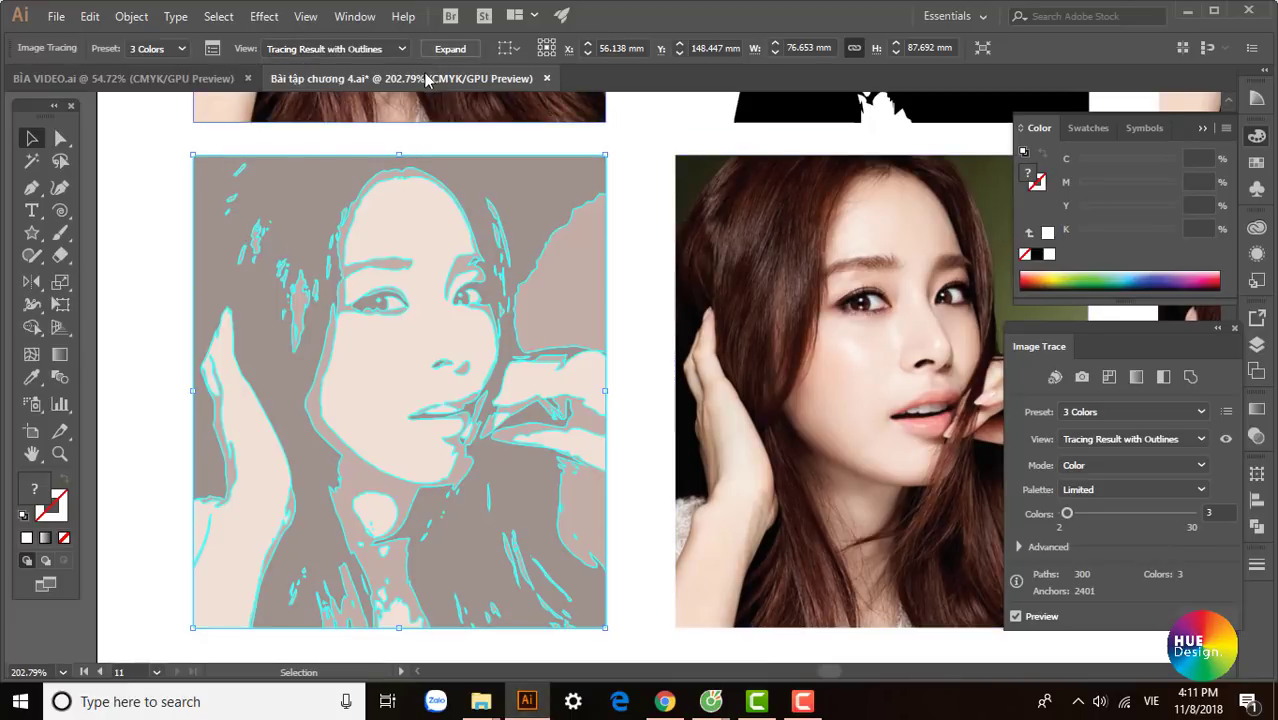
{"action": "left_click", "coordinate": [401, 49]}
{"action": "left_click", "coordinate": [312, 110]}
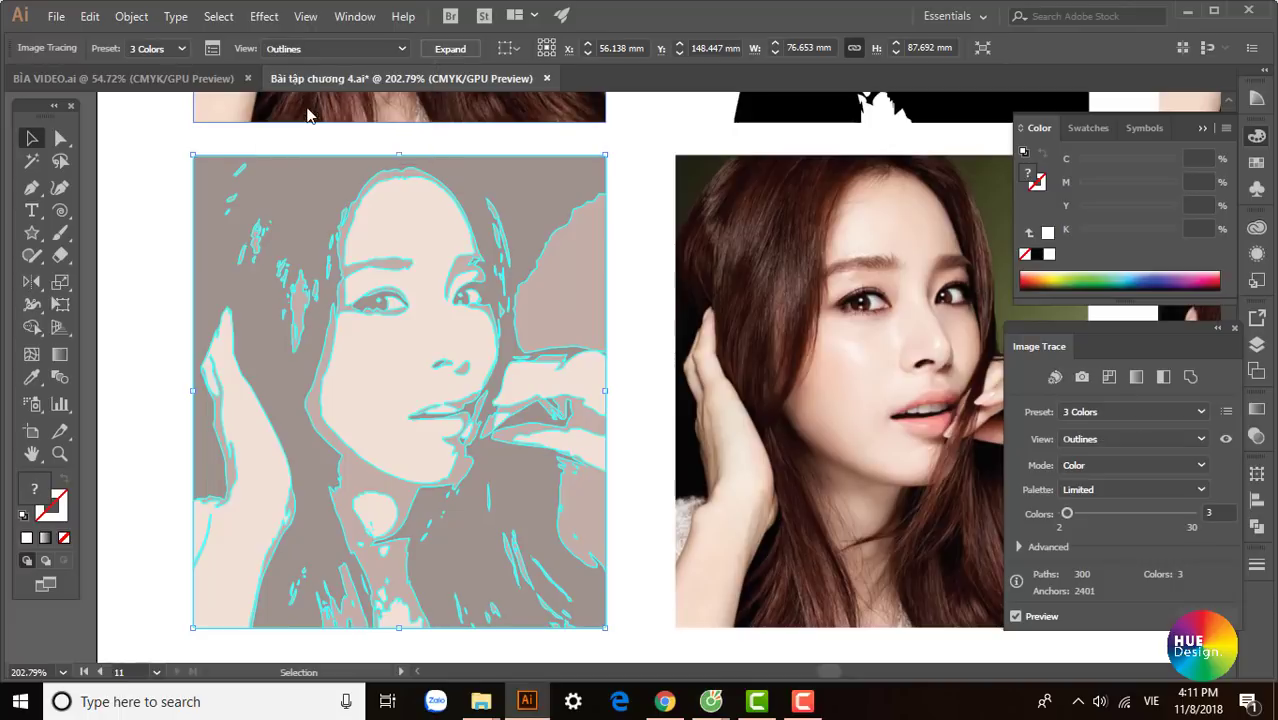
{"action": "left_click", "coordinate": [402, 43]}
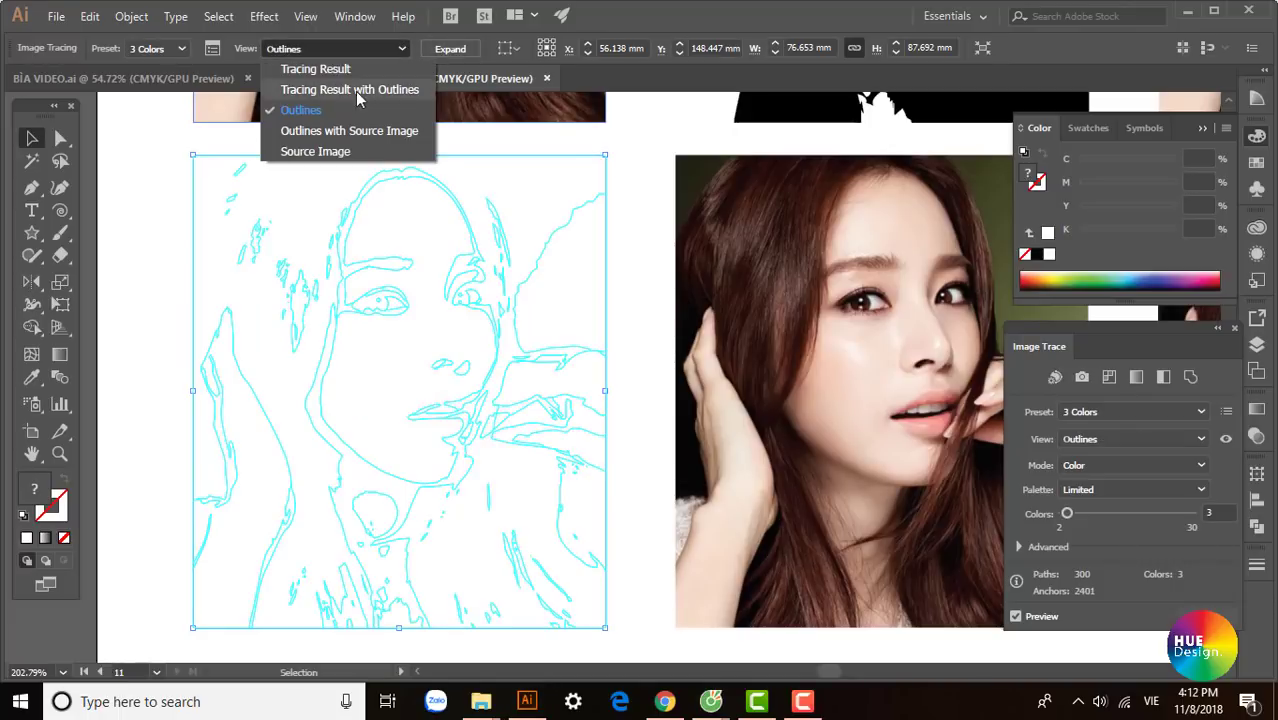
{"action": "left_click", "coordinate": [324, 133]}
{"action": "left_click", "coordinate": [402, 48]}
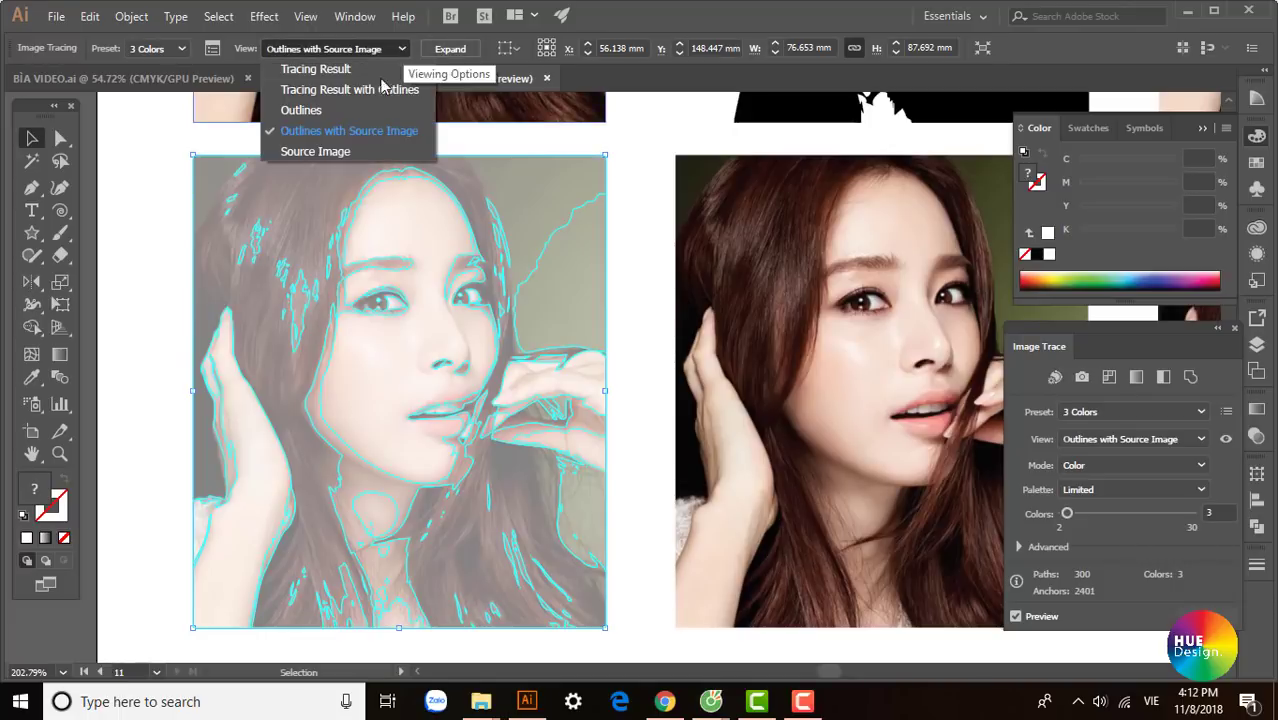
{"action": "left_click", "coordinate": [329, 150]}
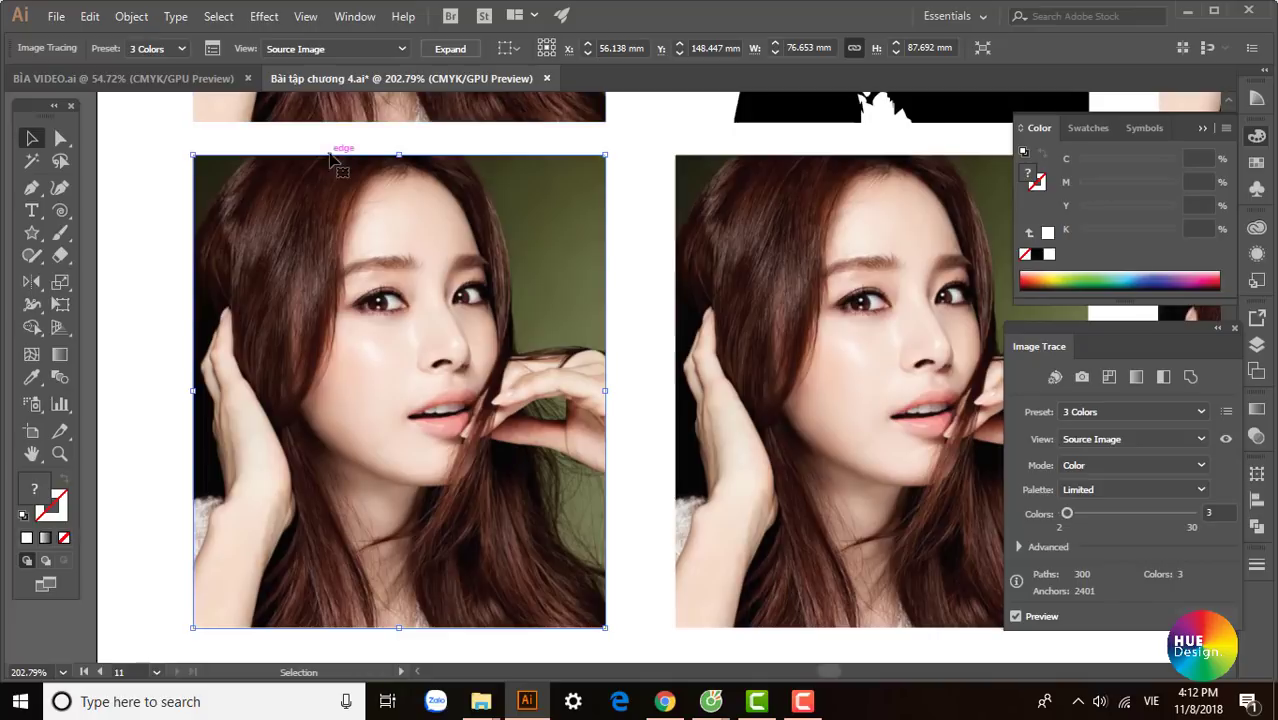
{"action": "left_click", "coordinate": [401, 48]}
{"action": "left_click", "coordinate": [364, 79]}
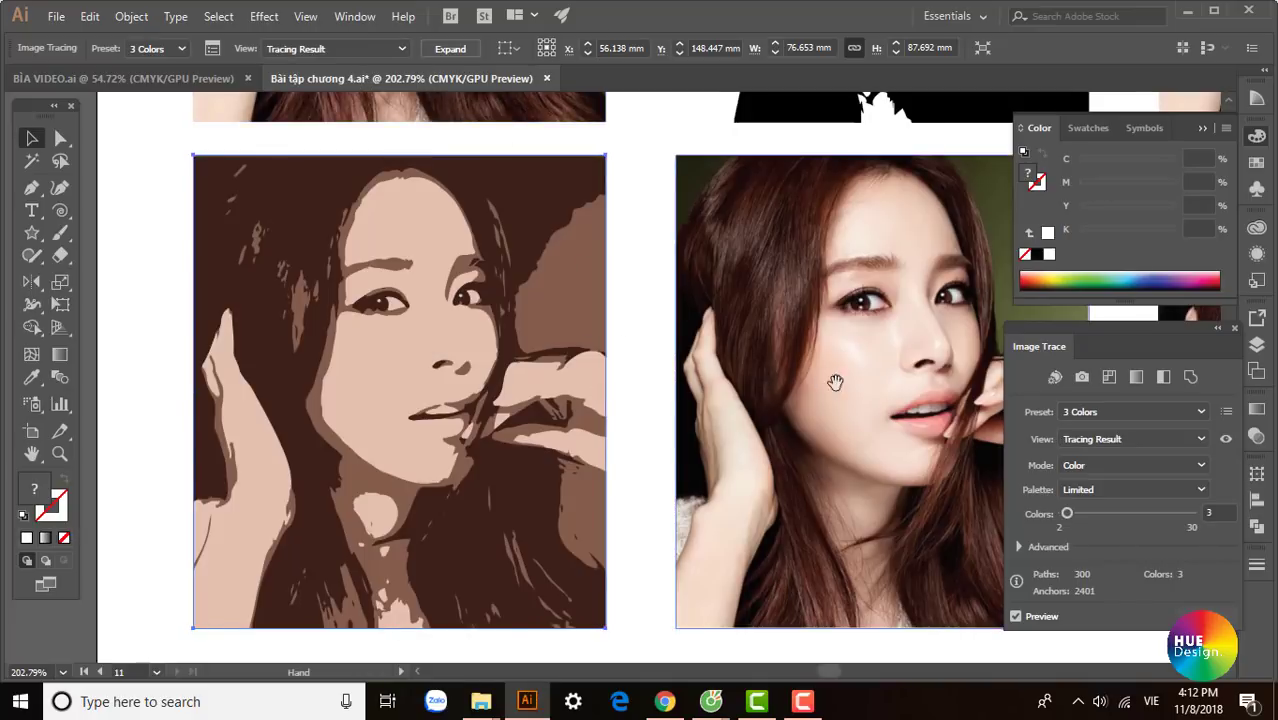
Step: Select the next untraced photo copy and show the trace presets
{"action": "left_click_drag", "start_coordinate": [827, 371], "coordinate": [422, 365]}
{"action": "left_click", "coordinate": [470, 225]}
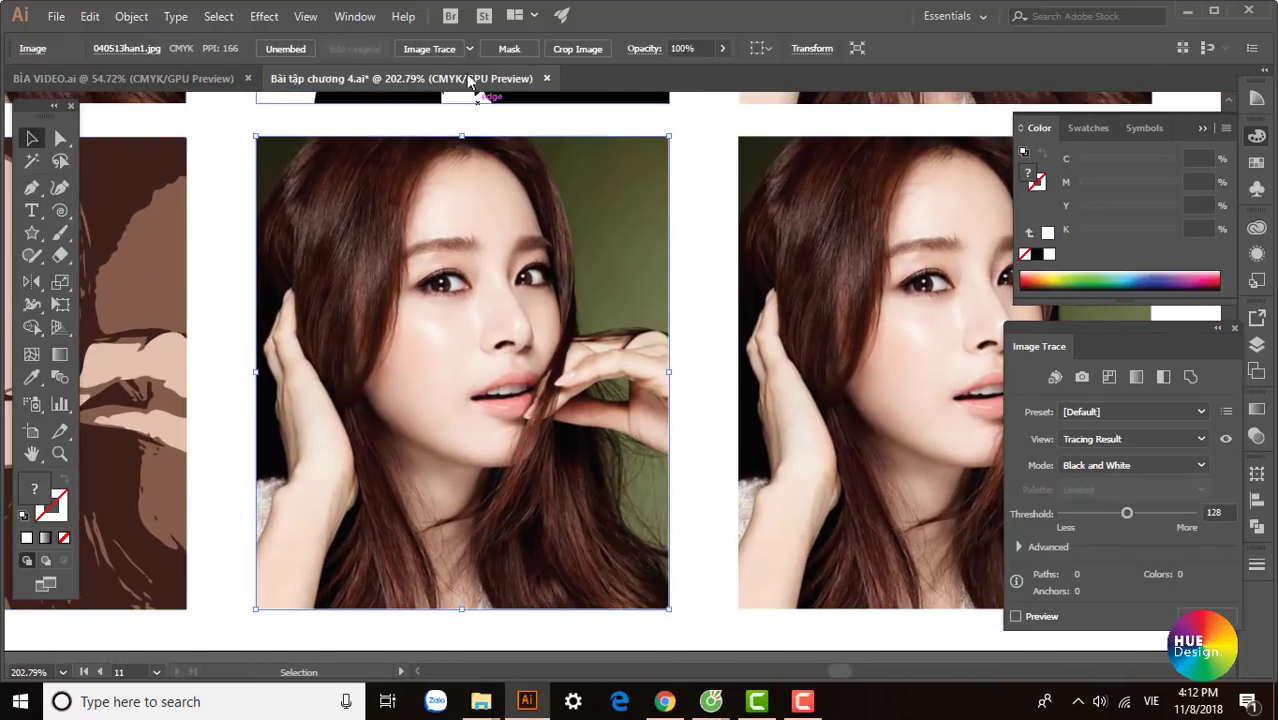
{"action": "left_click", "coordinate": [469, 49]}
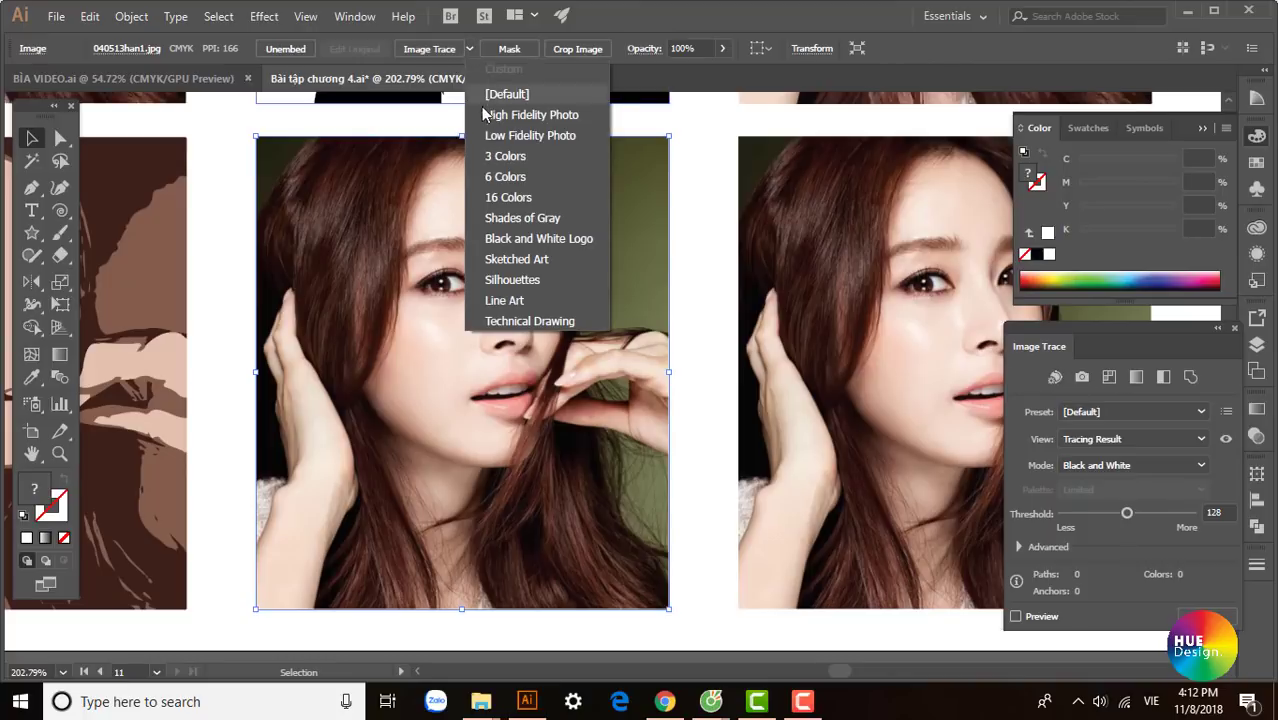
Step: Trace the photo with the 6 Colors preset (731 paths, 6 colours) and zoom in on it
{"action": "left_click", "coordinate": [511, 176]}
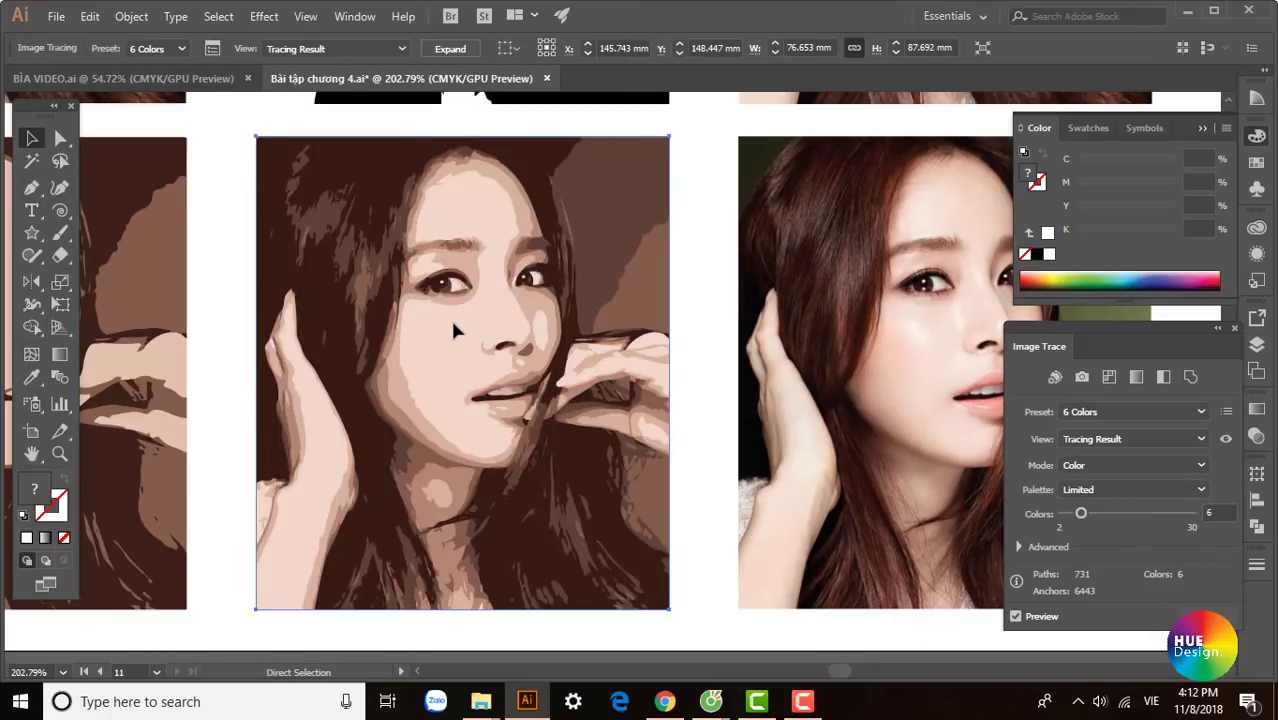
{"action": "key", "text": "ctrl+minus"}
{"action": "mouse_move", "coordinate": [543, 338]}
{"action": "left_mouse_down"}
{"action": "mouse_move", "coordinate": [447, 311]}
{"action": "mouse_move", "coordinate": [412, 327]}
{"action": "mouse_move", "coordinate": [446, 333]}
{"action": "left_mouse_up"}
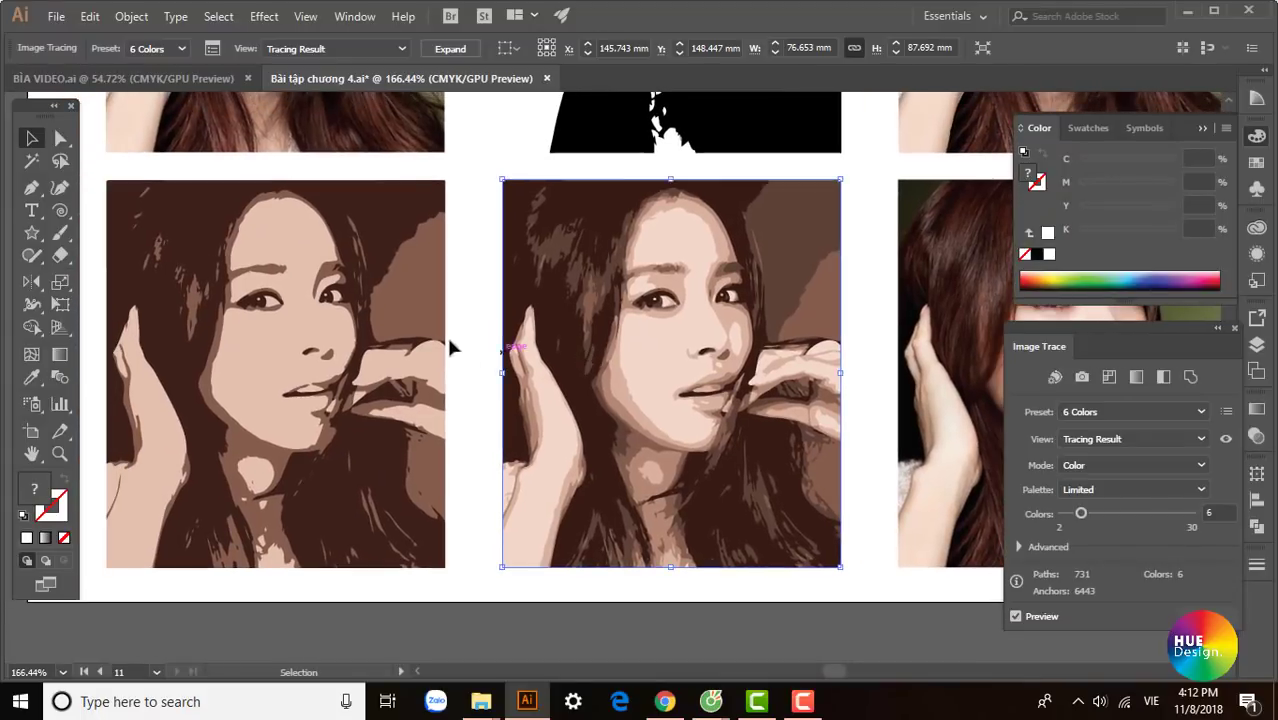
{"action": "mouse_move", "coordinate": [640, 340]}
{"action": "left_mouse_down"}
{"action": "mouse_move", "coordinate": [684, 443]}
{"action": "mouse_move", "coordinate": [547, 423]}
{"action": "left_mouse_up"}
{"action": "left_click_drag", "start_coordinate": [547, 284], "coordinate": [577, 326]}
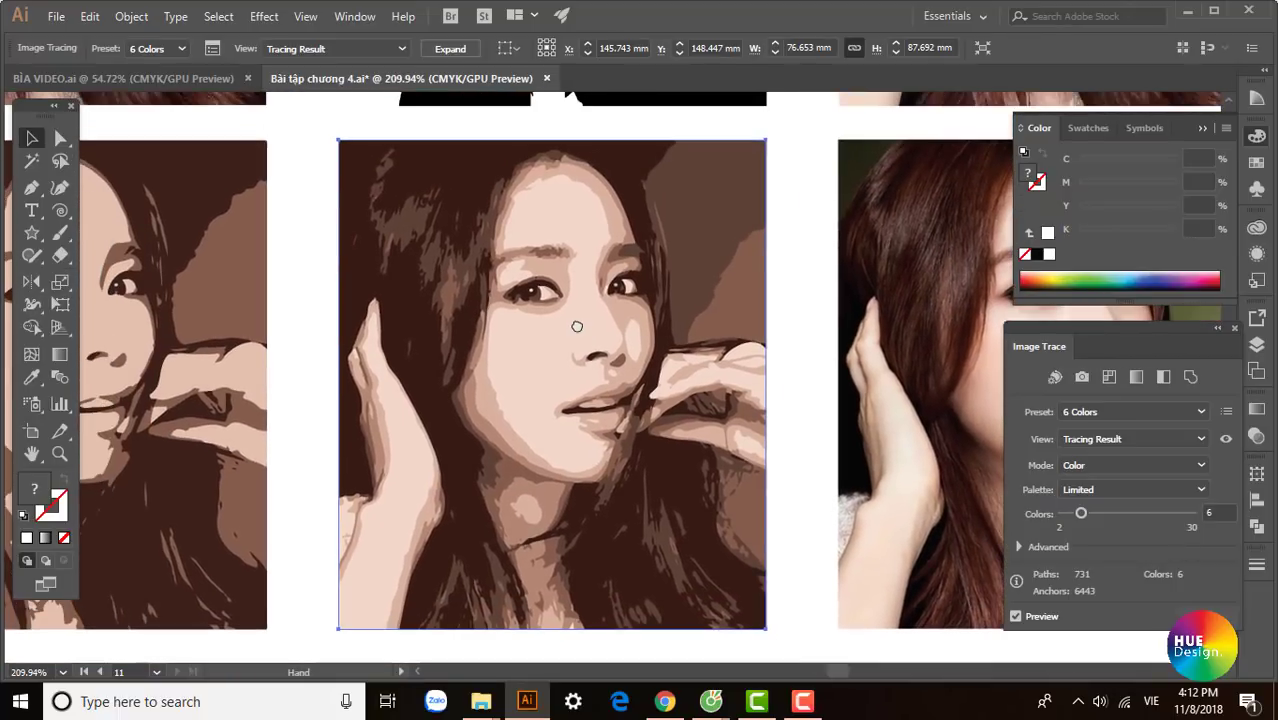
{"action": "left_click_drag", "start_coordinate": [703, 337], "coordinate": [713, 356]}
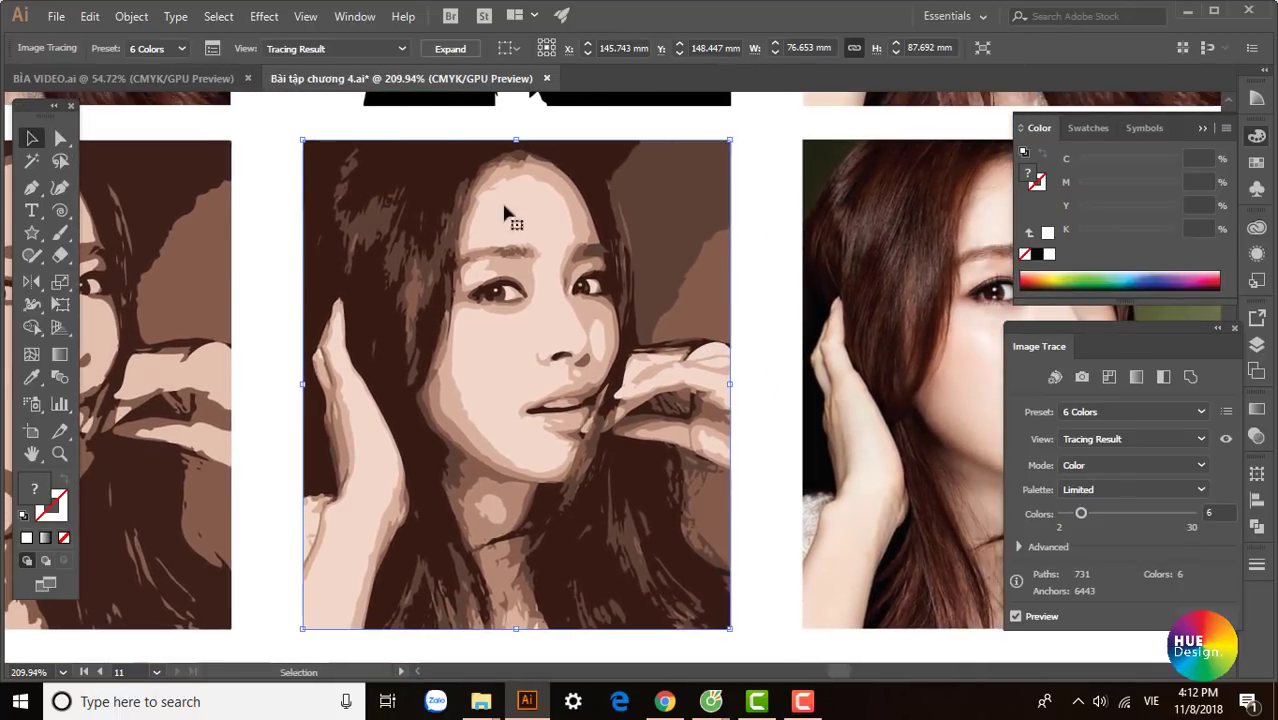
Step: Check the 6 Colors trace against outlines and source, then select the next untraced copy
{"action": "left_click", "coordinate": [400, 48]}
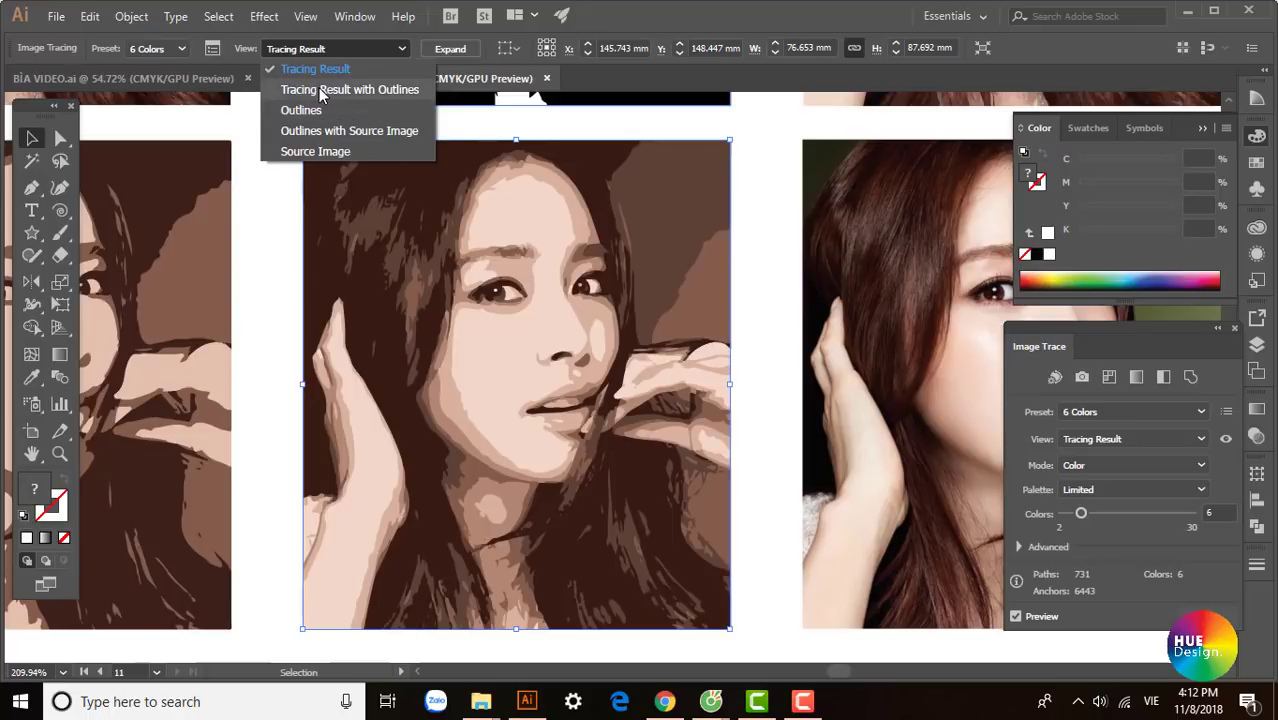
{"action": "left_click", "coordinate": [319, 90]}
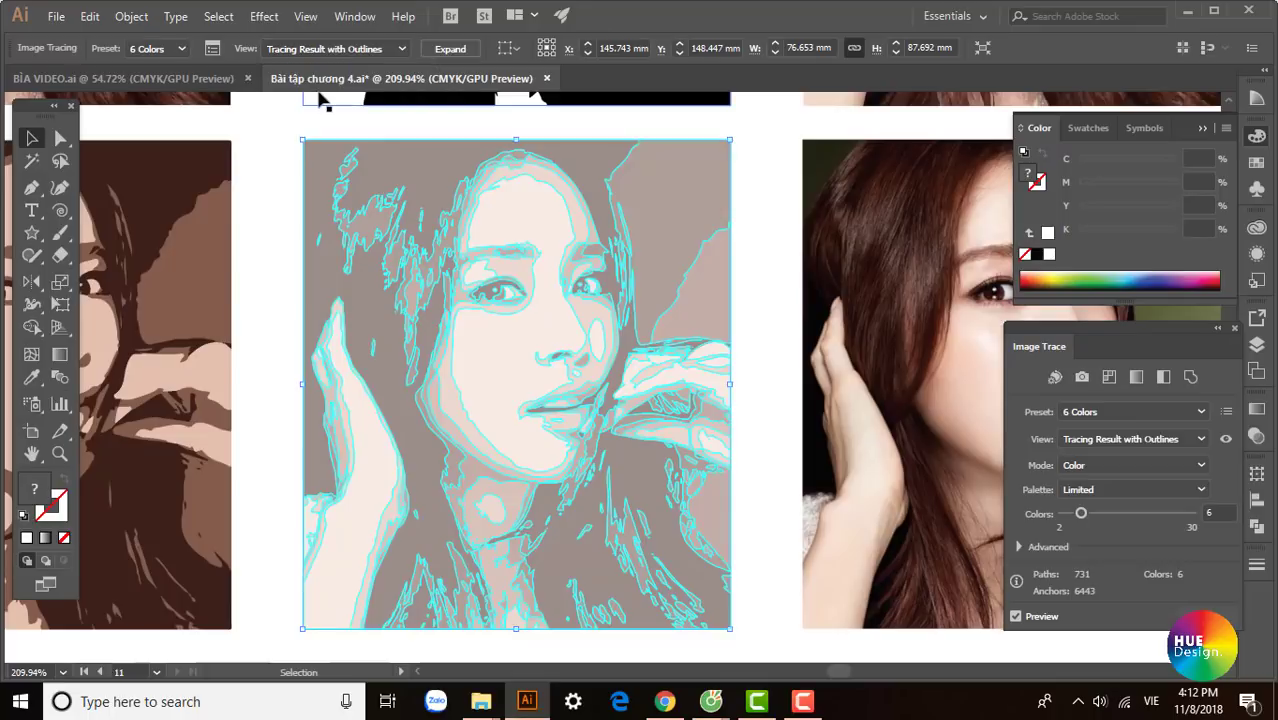
{"action": "left_click", "coordinate": [402, 48]}
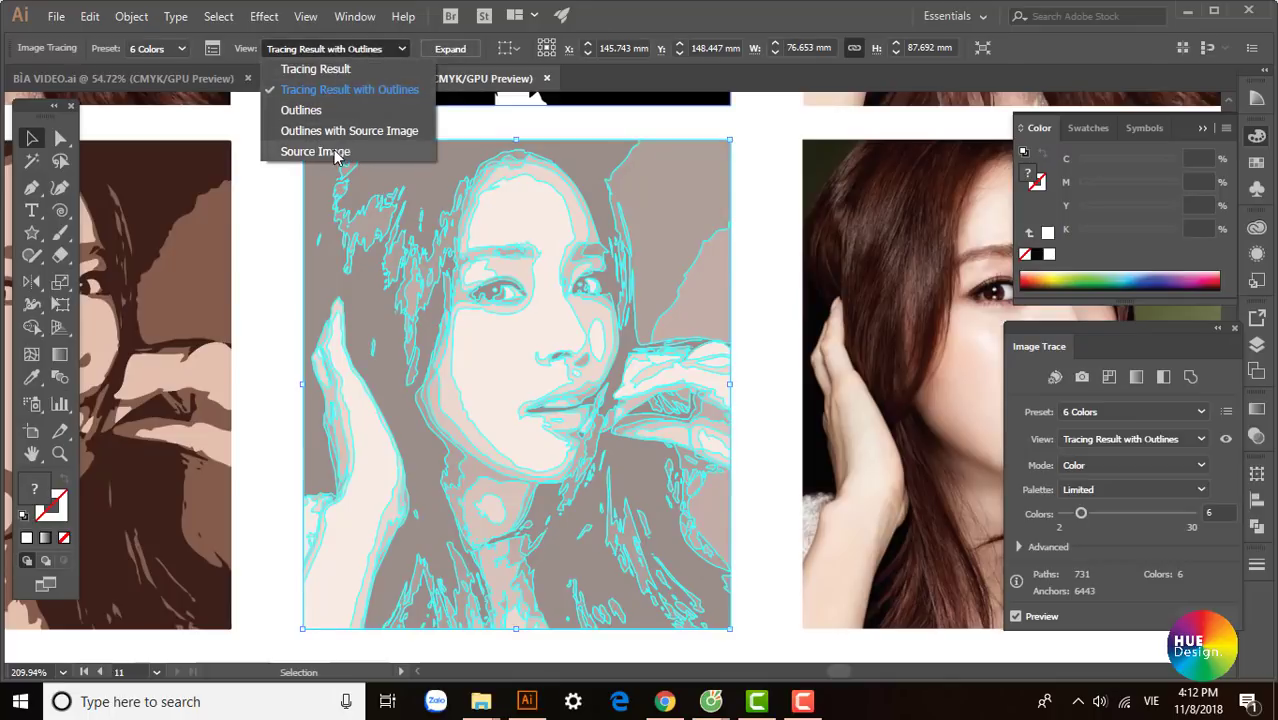
{"action": "left_click", "coordinate": [335, 152]}
{"action": "left_click", "coordinate": [402, 48]}
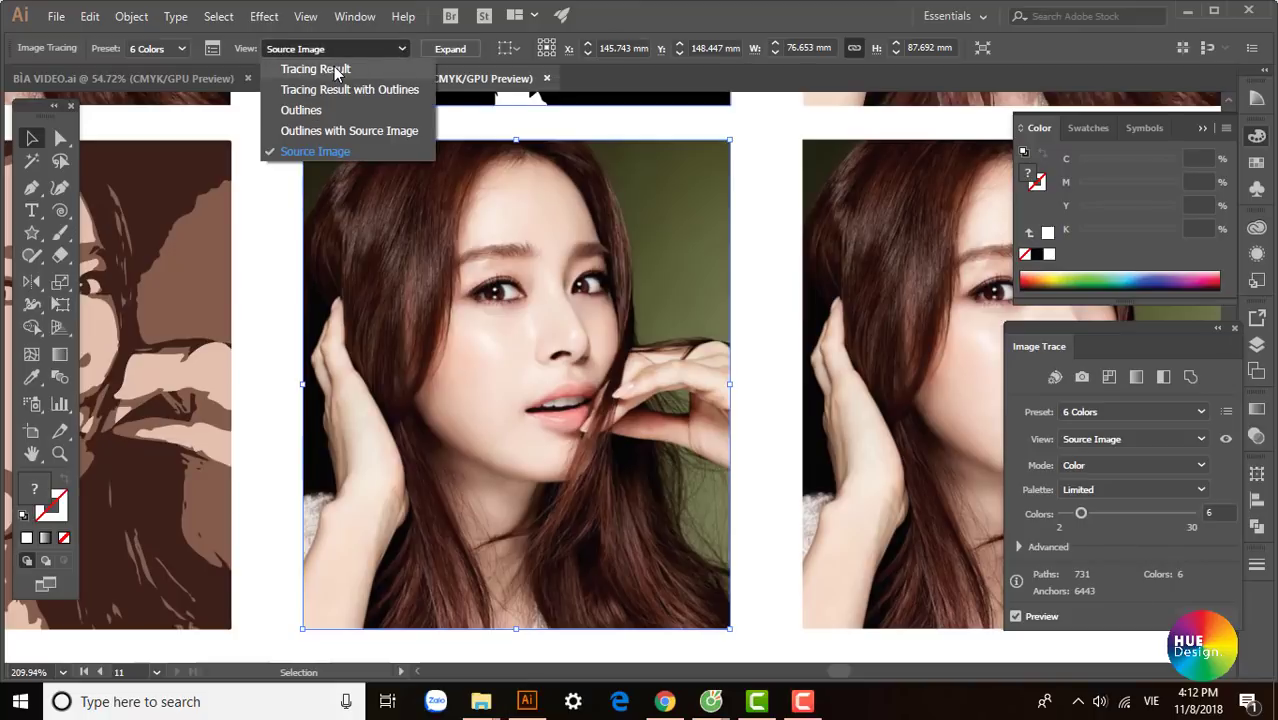
{"action": "left_click", "coordinate": [333, 66]}
{"action": "mouse_move", "coordinate": [788, 366]}
{"action": "left_mouse_down"}
{"action": "mouse_move", "coordinate": [376, 353]}
{"action": "mouse_move", "coordinate": [266, 365]}
{"action": "left_mouse_up"}
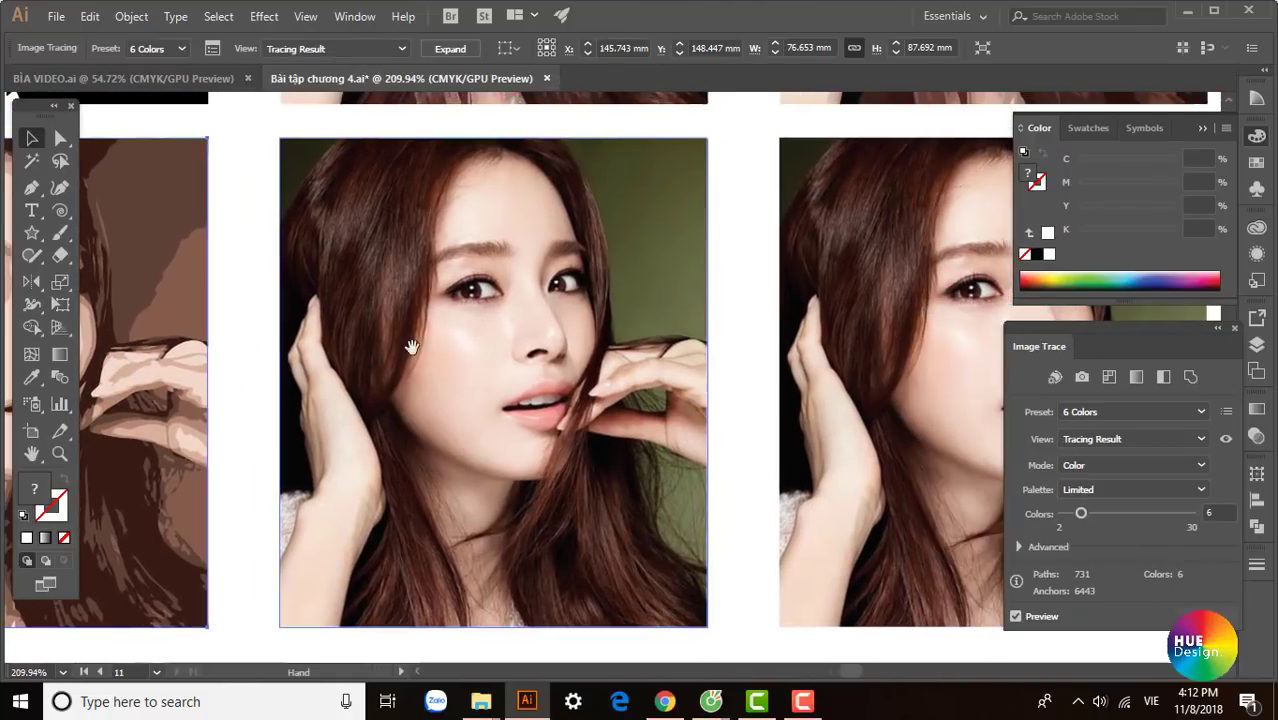
{"action": "left_click", "coordinate": [493, 283]}
Step: Trace the selected photo copy with the 16 Colors preset, keeping the green background
{"action": "left_click", "coordinate": [469, 49]}
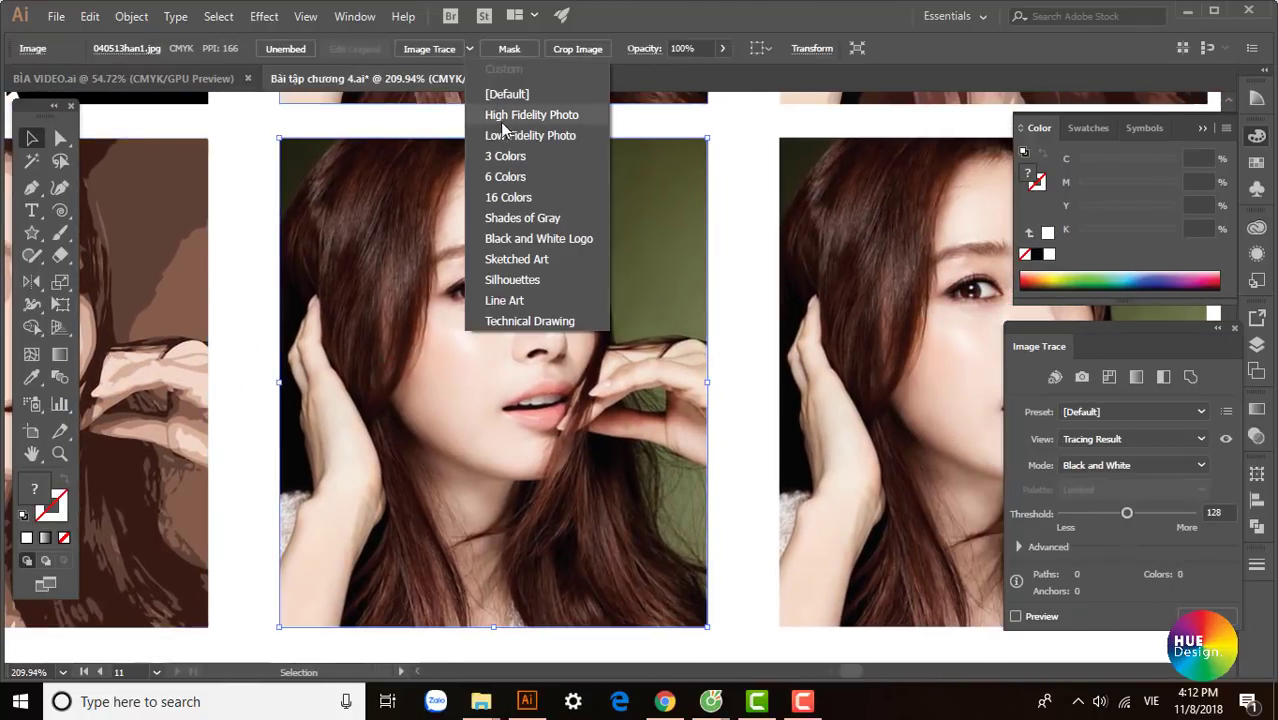
{"action": "left_click", "coordinate": [517, 200]}
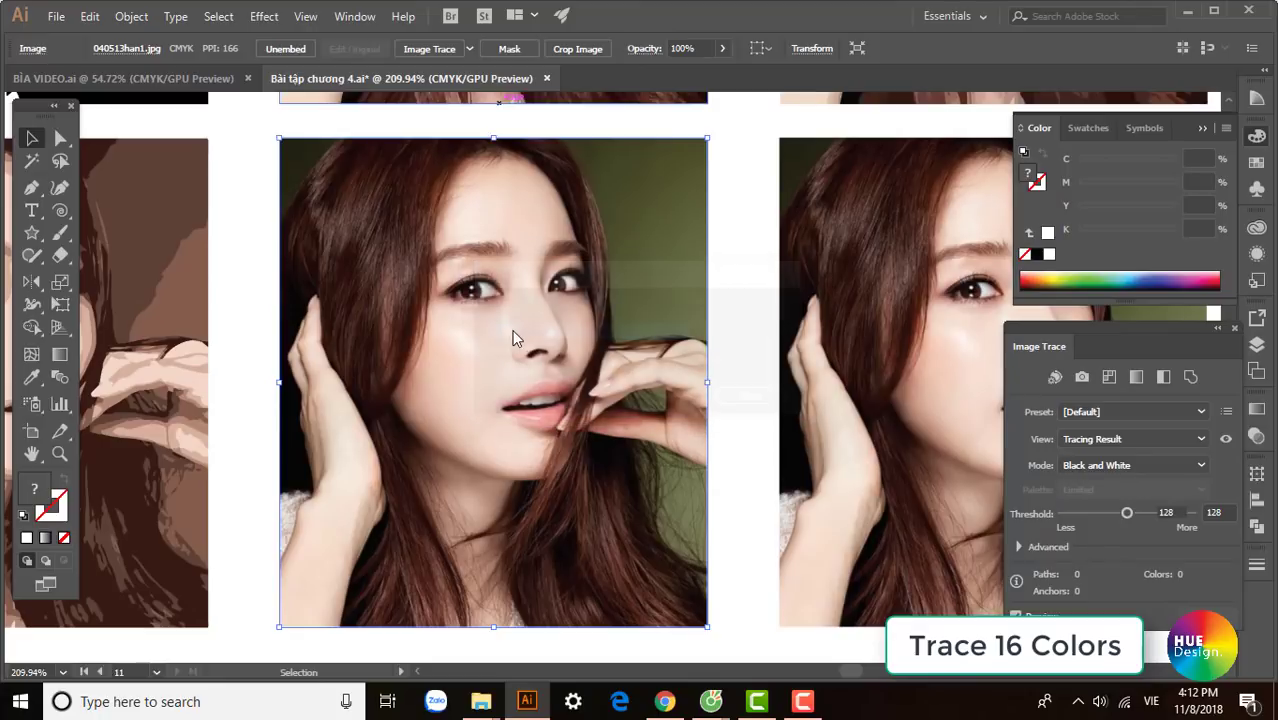
{"action": "left_click_drag", "start_coordinate": [492, 375], "coordinate": [636, 383]}
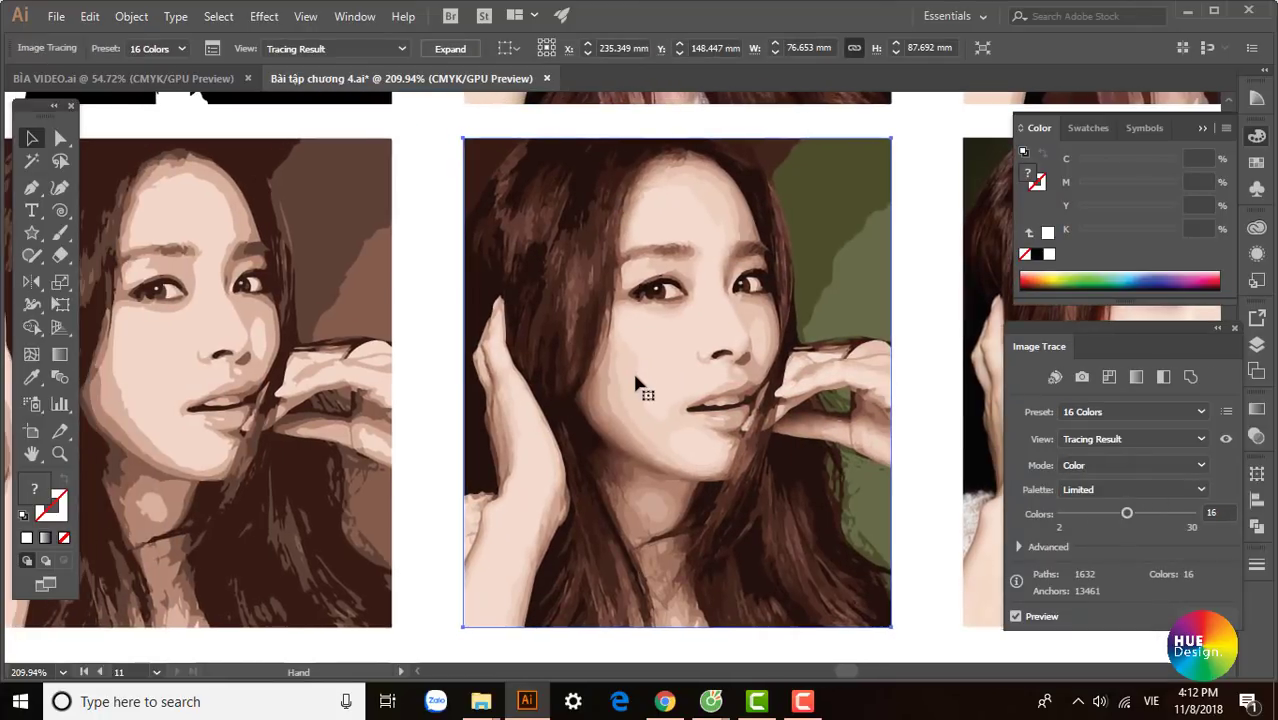
{"action": "key", "text": "ctrl+minus"}
{"action": "key", "text": "ctrl+minus"}
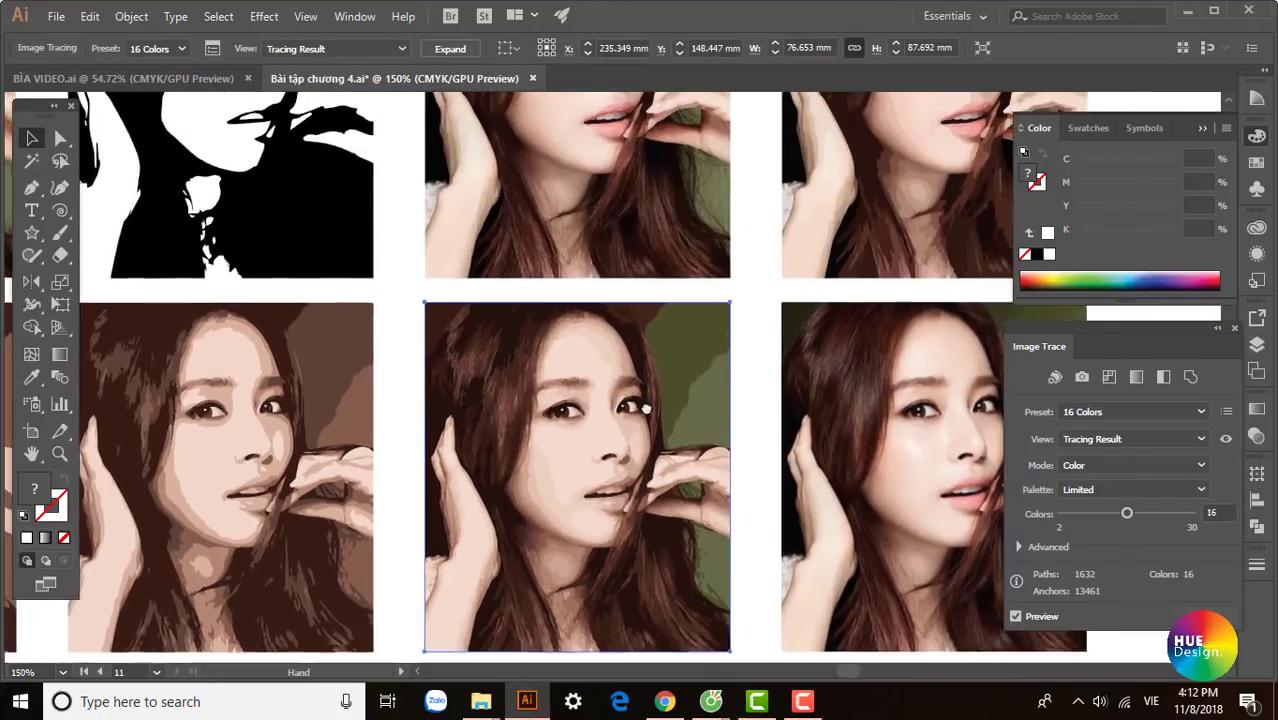
{"action": "mouse_move", "coordinate": [651, 337]}
{"action": "left_mouse_down"}
{"action": "mouse_move", "coordinate": [614, 329]}
{"action": "mouse_move", "coordinate": [593, 451]}
{"action": "mouse_move", "coordinate": [613, 308]}
{"action": "mouse_move", "coordinate": [607, 408]}
{"action": "mouse_move", "coordinate": [578, 300]}
{"action": "left_mouse_up"}
Step: Zoom in on the eyes and nose to inspect the 16-colour skin tones, then step back to the next untraced copy
{"action": "scroll", "coordinate": [562, 322], "scroll_direction": "up", "scroll_amount": 2}
{"action": "scroll", "coordinate": [540, 350], "scroll_direction": "up", "scroll_amount": 2}
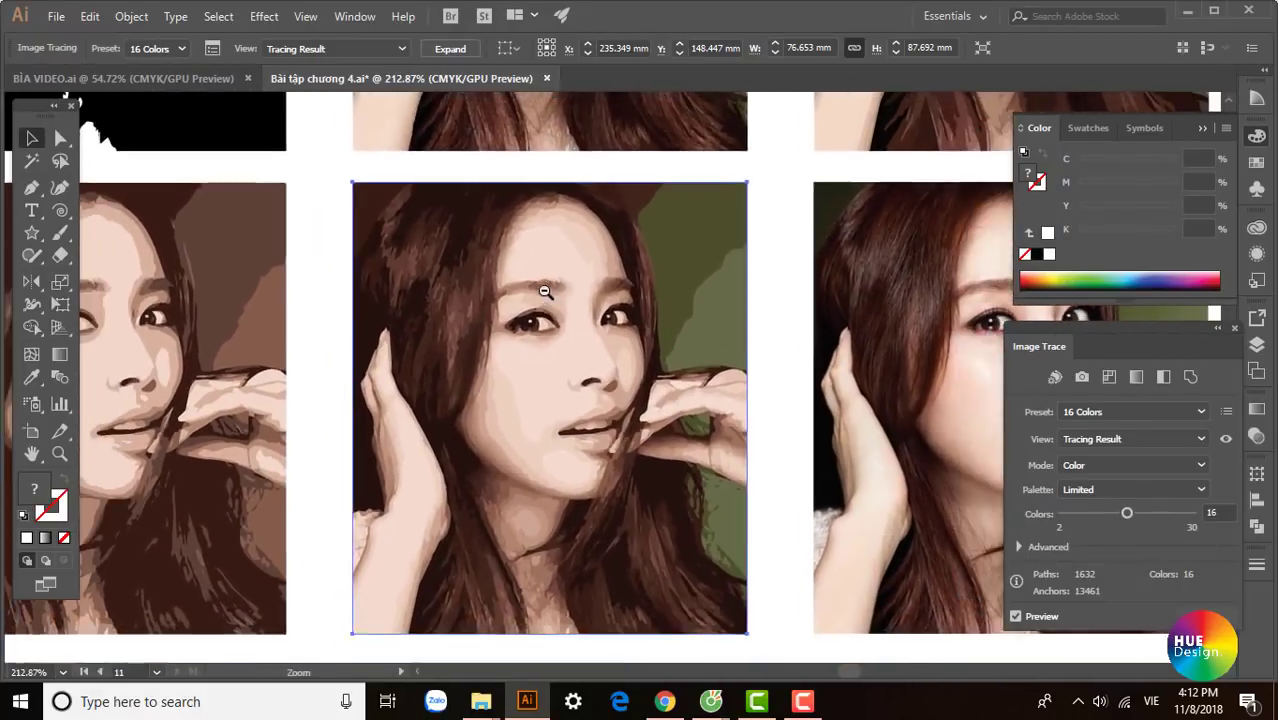
{"action": "scroll", "coordinate": [528, 369], "scroll_direction": "down", "scroll_amount": 1}
{"action": "left_click_drag", "start_coordinate": [528, 369], "coordinate": [554, 380]}
{"action": "scroll", "coordinate": [560, 400], "scroll_direction": "up", "scroll_amount": 3}
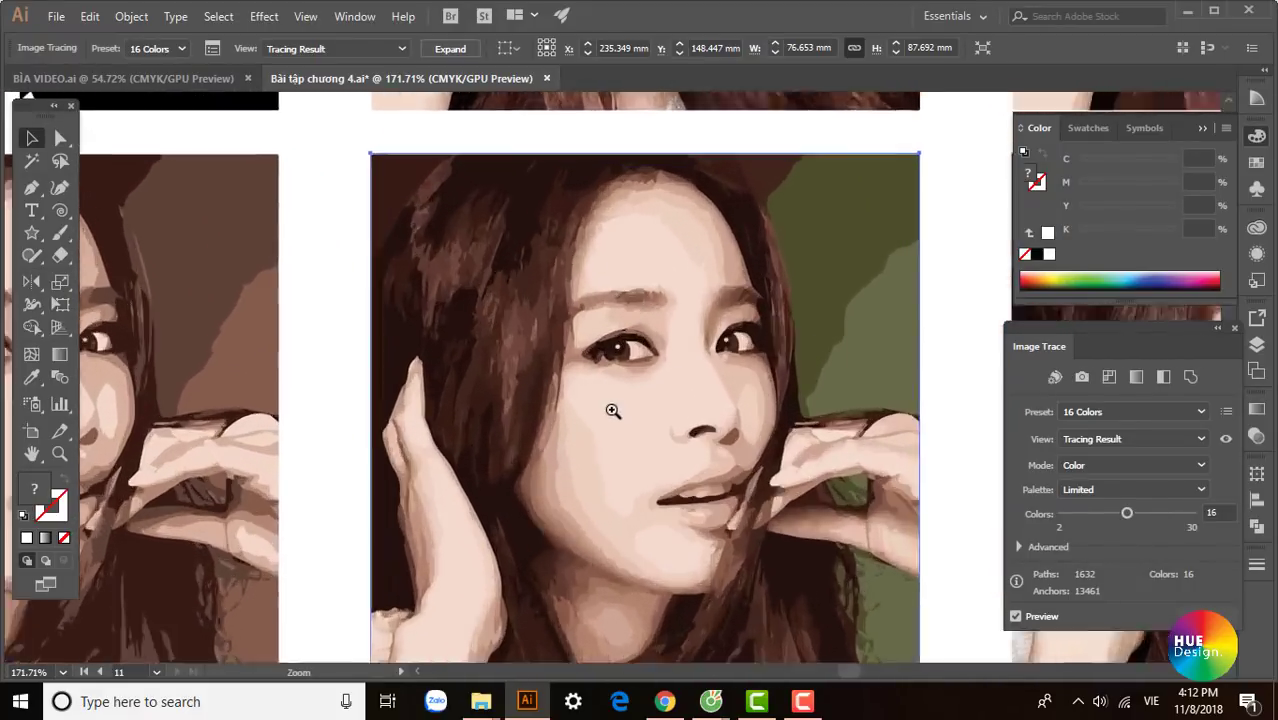
{"action": "scroll", "coordinate": [690, 470], "scroll_direction": "up", "scroll_amount": 3}
{"action": "scroll", "coordinate": [780, 520], "scroll_direction": "up", "scroll_amount": 3}
{"action": "scroll", "coordinate": [787, 527], "scroll_direction": "up", "scroll_amount": 1}
{"action": "scroll", "coordinate": [787, 527], "scroll_direction": "down", "scroll_amount": 8}
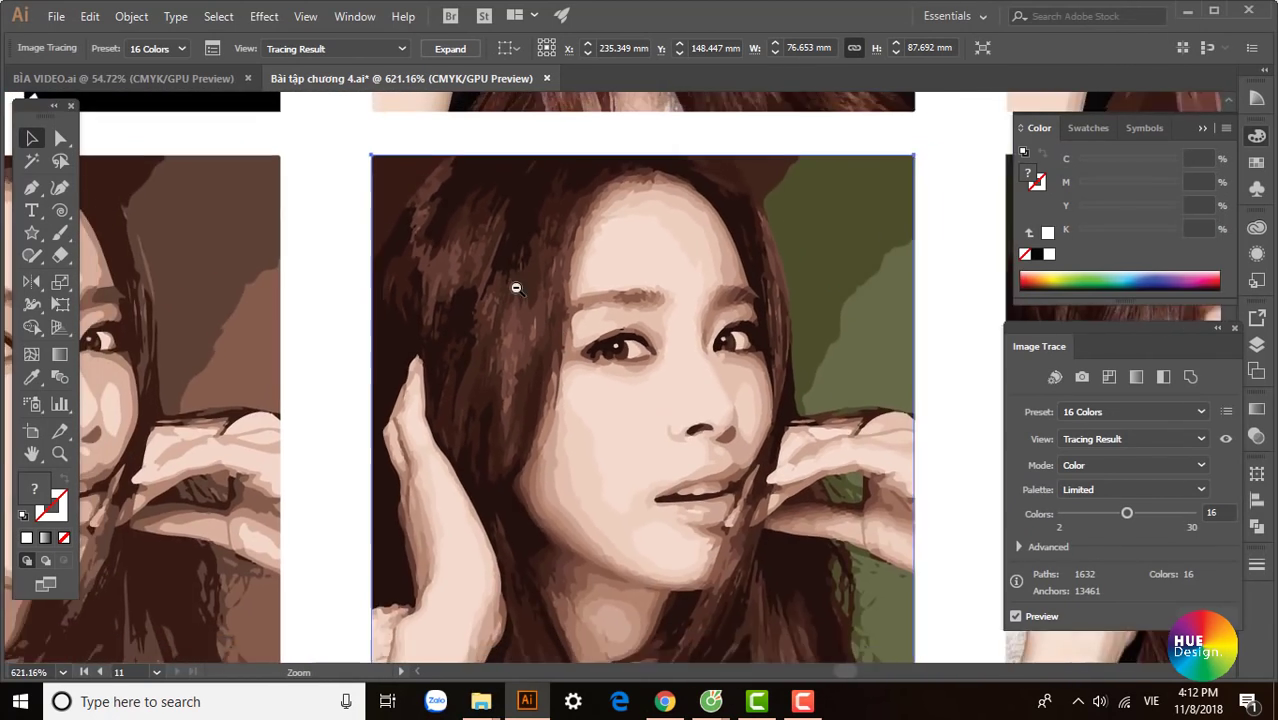
{"action": "scroll", "coordinate": [756, 522], "scroll_direction": "up", "scroll_amount": 7}
{"action": "left_click_drag", "start_coordinate": [756, 522], "coordinate": [491, 281]}
{"action": "scroll", "coordinate": [491, 281], "scroll_direction": "down", "scroll_amount": 1}
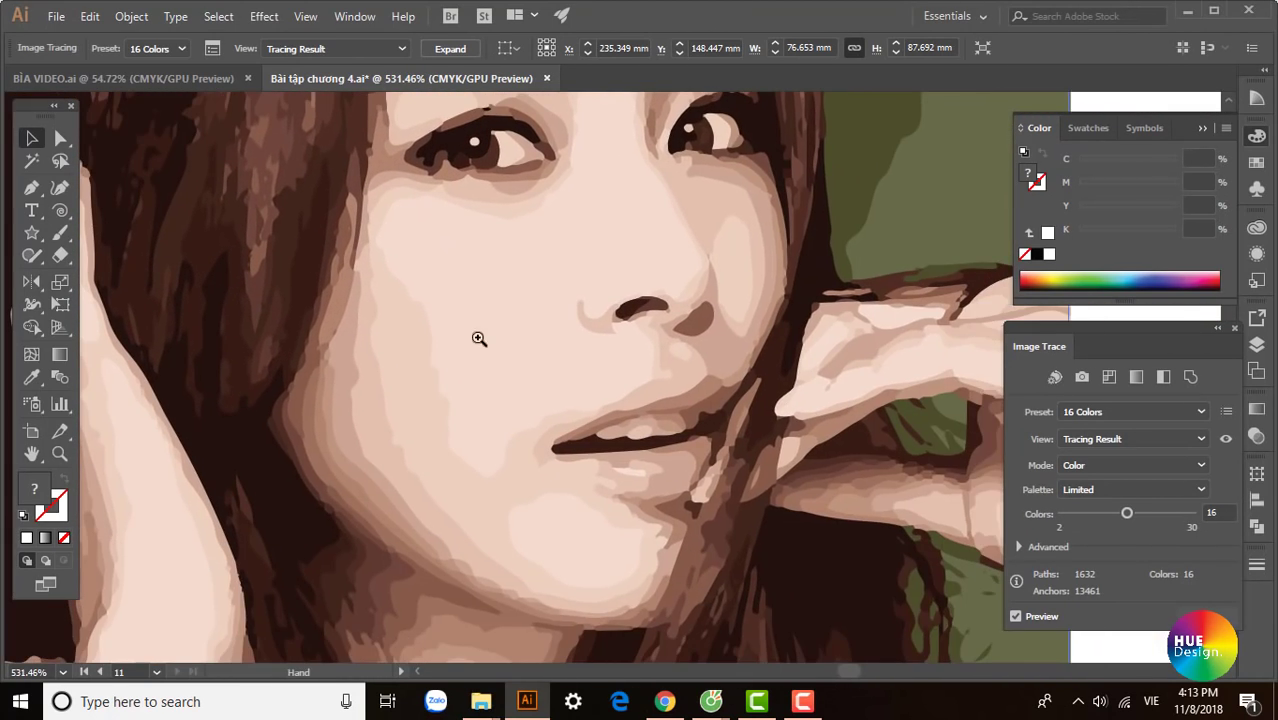
{"action": "scroll", "coordinate": [479, 337], "scroll_direction": "up", "scroll_amount": 2}
{"action": "scroll", "coordinate": [530, 394], "scroll_direction": "up", "scroll_amount": 2}
{"action": "scroll", "coordinate": [348, 229], "scroll_direction": "down", "scroll_amount": 2}
{"action": "scroll", "coordinate": [616, 479], "scroll_direction": "down", "scroll_amount": 2}
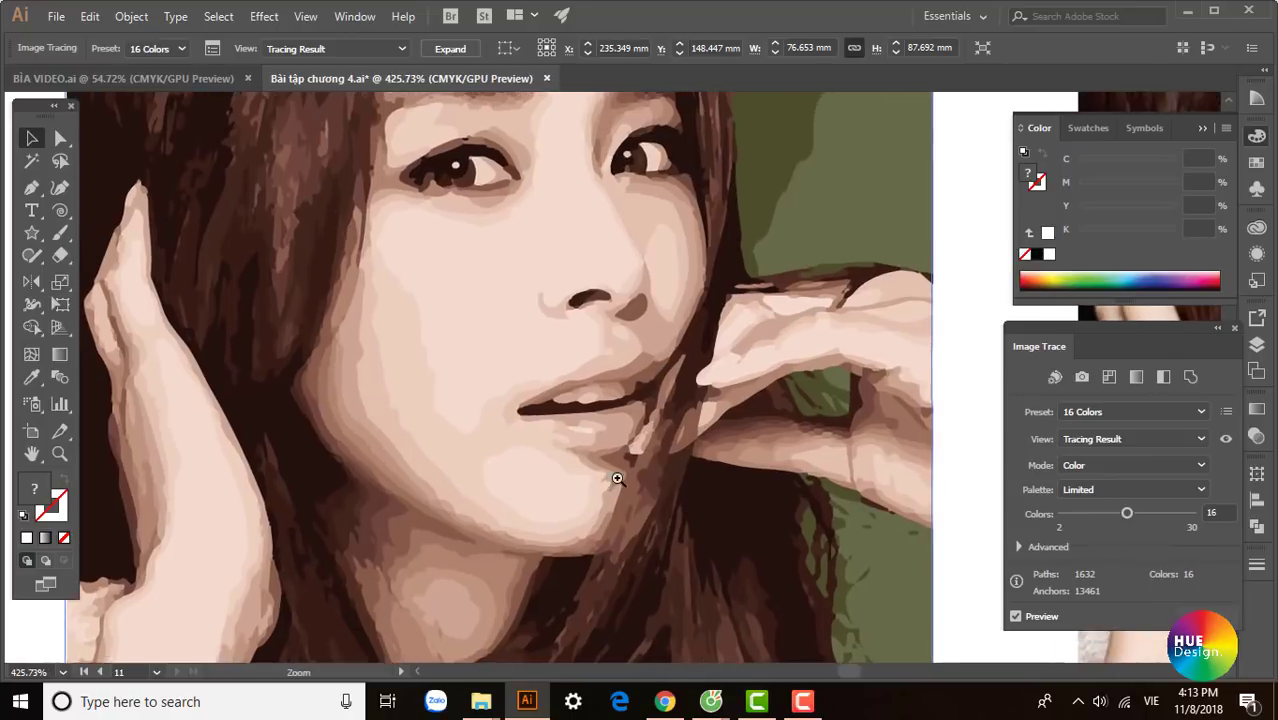
{"action": "scroll", "coordinate": [471, 294], "scroll_direction": "down", "scroll_amount": 3}
{"action": "scroll", "coordinate": [559, 485], "scroll_direction": "down", "scroll_amount": 1}
{"action": "key", "text": "ctrl+z"}
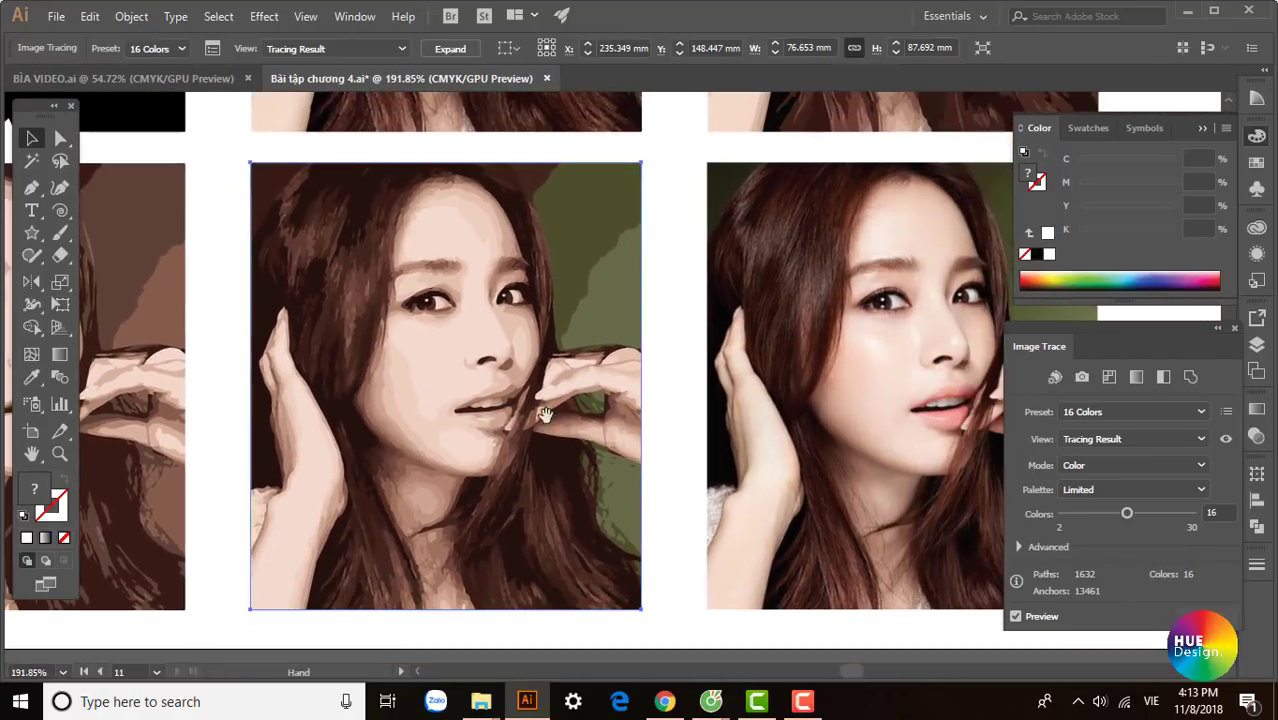
{"action": "key", "text": "ctrl+z"}
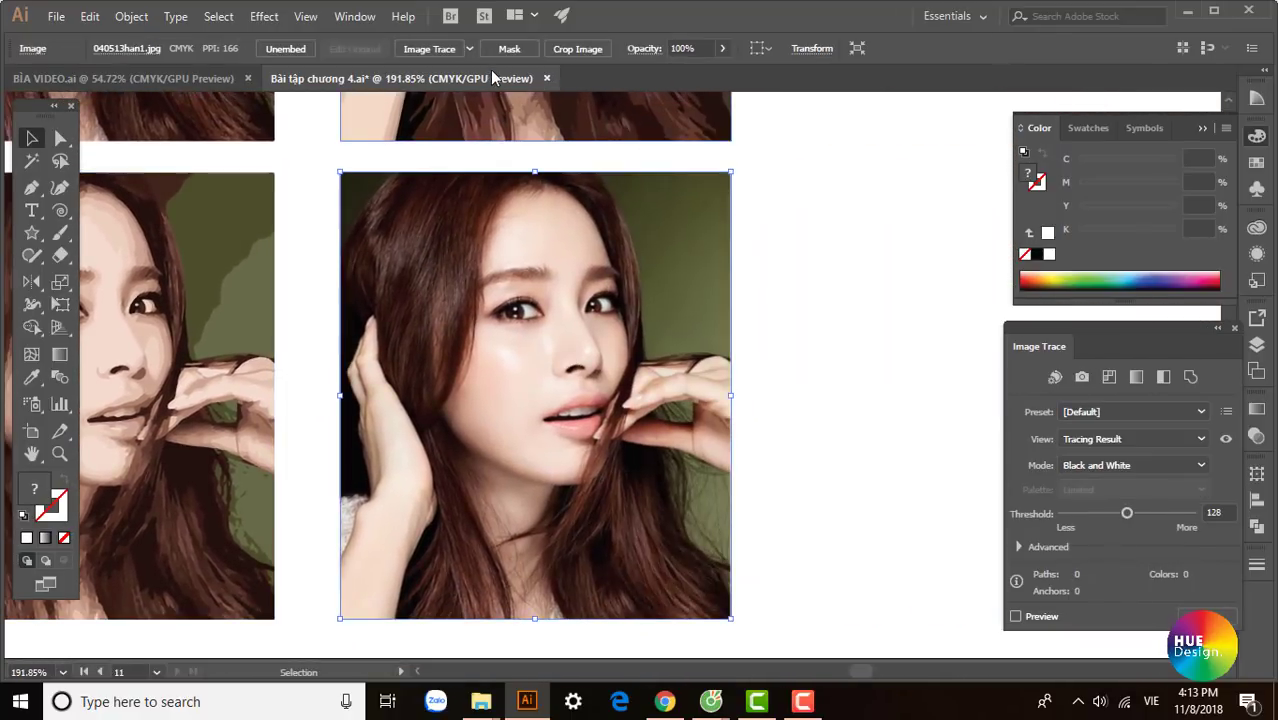
Step: Apply the Shades of Gray preset to the last grid copy and zoom in on the eye and hair detail
{"action": "left_click", "coordinate": [468, 50]}
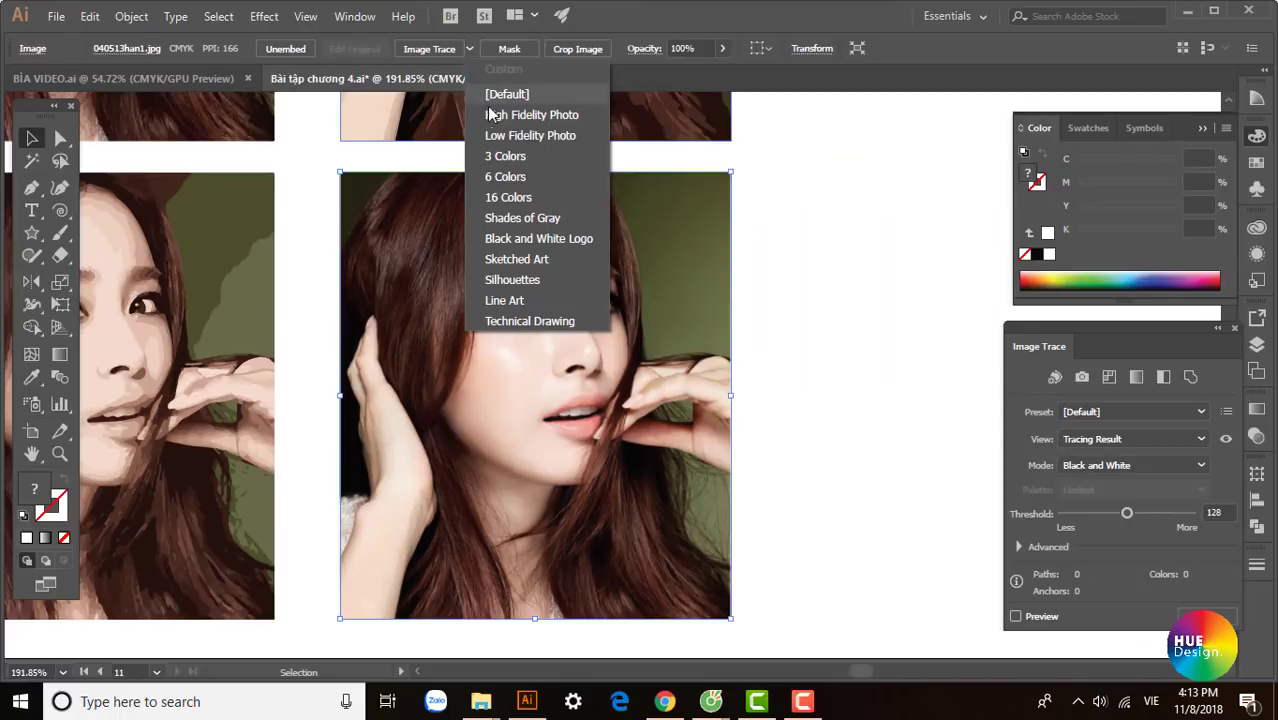
{"action": "left_click", "coordinate": [515, 222]}
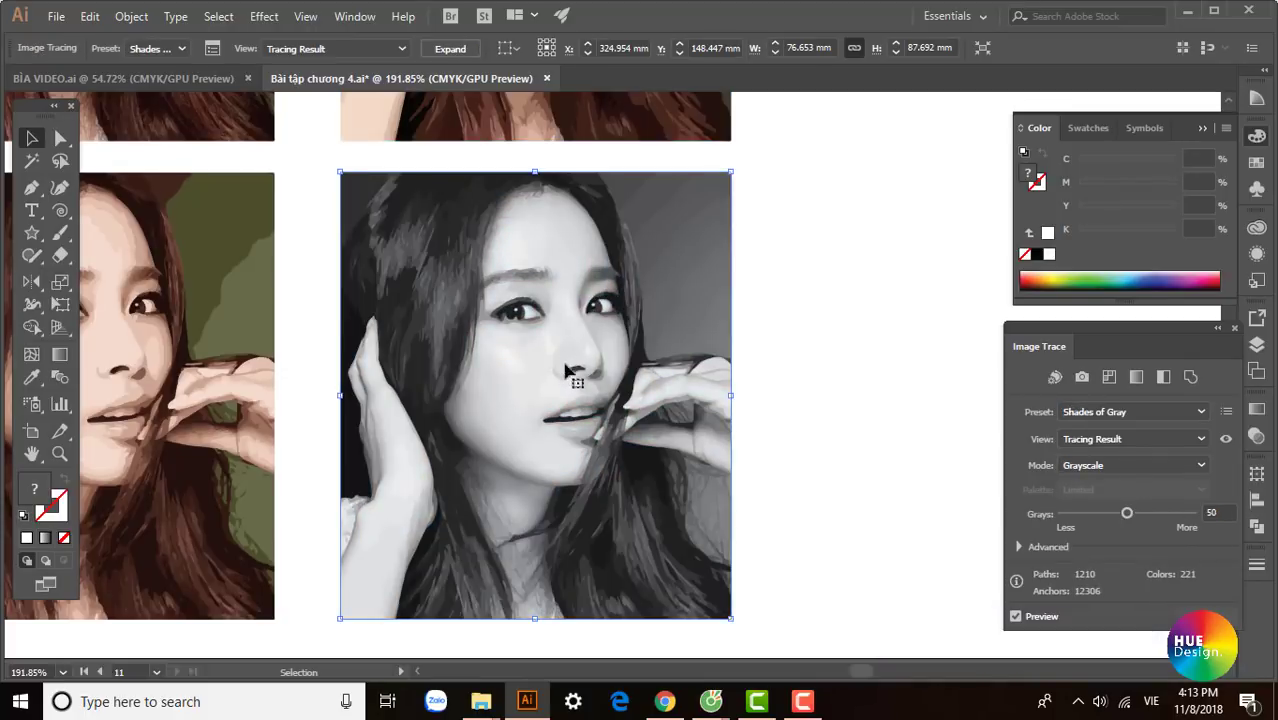
{"action": "mouse_move", "coordinate": [442, 323]}
{"action": "left_mouse_down"}
{"action": "mouse_move", "coordinate": [847, 580]}
{"action": "mouse_move", "coordinate": [499, 286]}
{"action": "mouse_move", "coordinate": [650, 466]}
{"action": "mouse_move", "coordinate": [813, 583]}
{"action": "mouse_move", "coordinate": [455, 265]}
{"action": "mouse_move", "coordinate": [571, 422]}
{"action": "mouse_move", "coordinate": [527, 371]}
{"action": "mouse_move", "coordinate": [565, 365]}
{"action": "mouse_move", "coordinate": [685, 479]}
{"action": "mouse_move", "coordinate": [585, 348]}
{"action": "mouse_move", "coordinate": [650, 439]}
{"action": "mouse_move", "coordinate": [702, 460]}
{"action": "mouse_move", "coordinate": [728, 490]}
{"action": "mouse_move", "coordinate": [768, 489]}
{"action": "mouse_move", "coordinate": [507, 421]}
{"action": "left_mouse_up"}
Step: Copy the 16 Colors and Shades of Gray pair twice to the right, adding third and fourth columns
{"action": "left_click", "coordinate": [709, 378]}
{"action": "key", "text": "ctrl+minus"}
{"action": "key", "text": "ctrl+minus"}
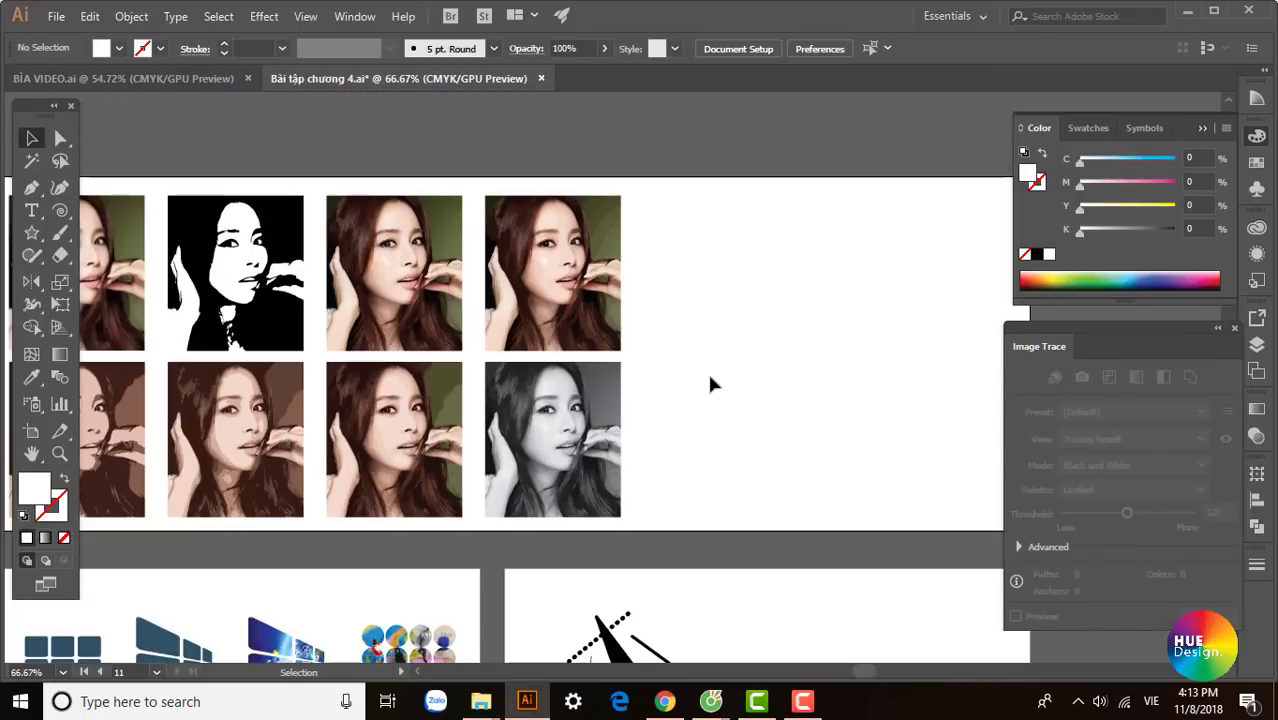
{"action": "mouse_move", "coordinate": [719, 383]}
{"action": "left_mouse_down"}
{"action": "mouse_move", "coordinate": [652, 390]}
{"action": "mouse_move", "coordinate": [491, 451]}
{"action": "mouse_move", "coordinate": [470, 402]}
{"action": "left_mouse_up"}
{"action": "scroll", "coordinate": [531, 422], "scroll_direction": "up", "scroll_amount": 4}
{"action": "scroll", "coordinate": [476, 436], "scroll_direction": "down", "scroll_amount": 2}
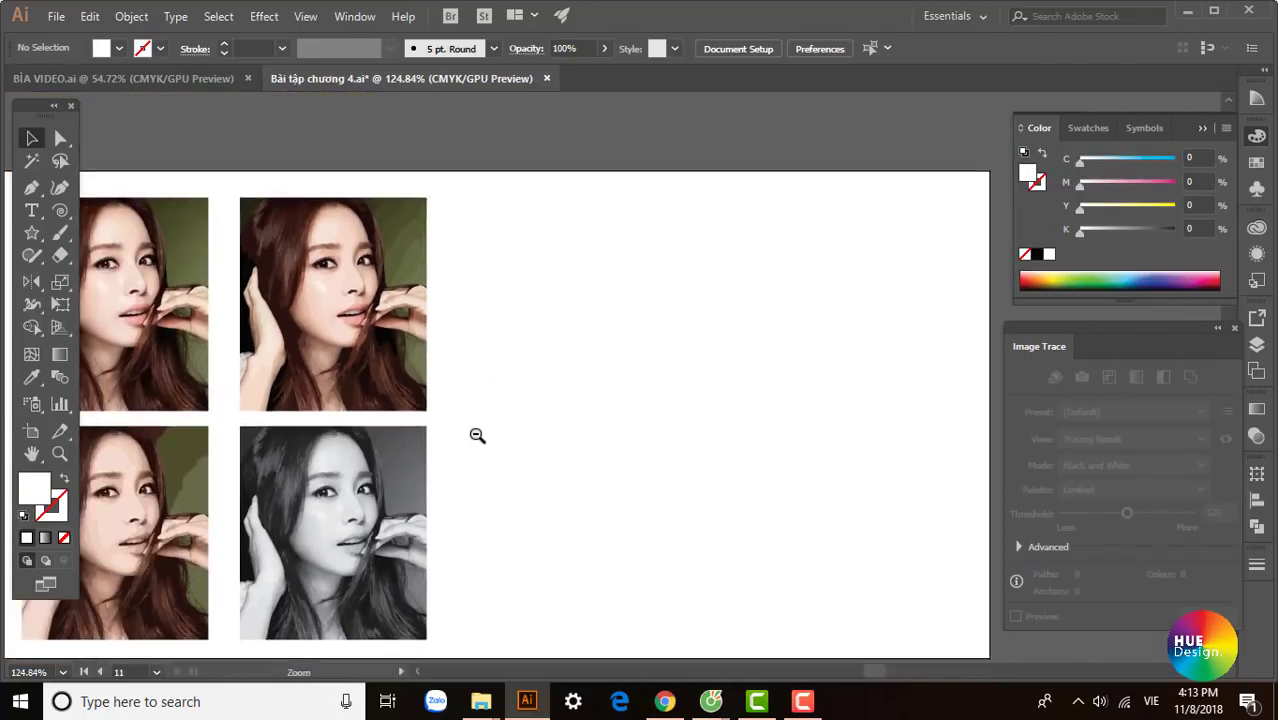
{"action": "left_click", "coordinate": [382, 345], "text": "shift"}
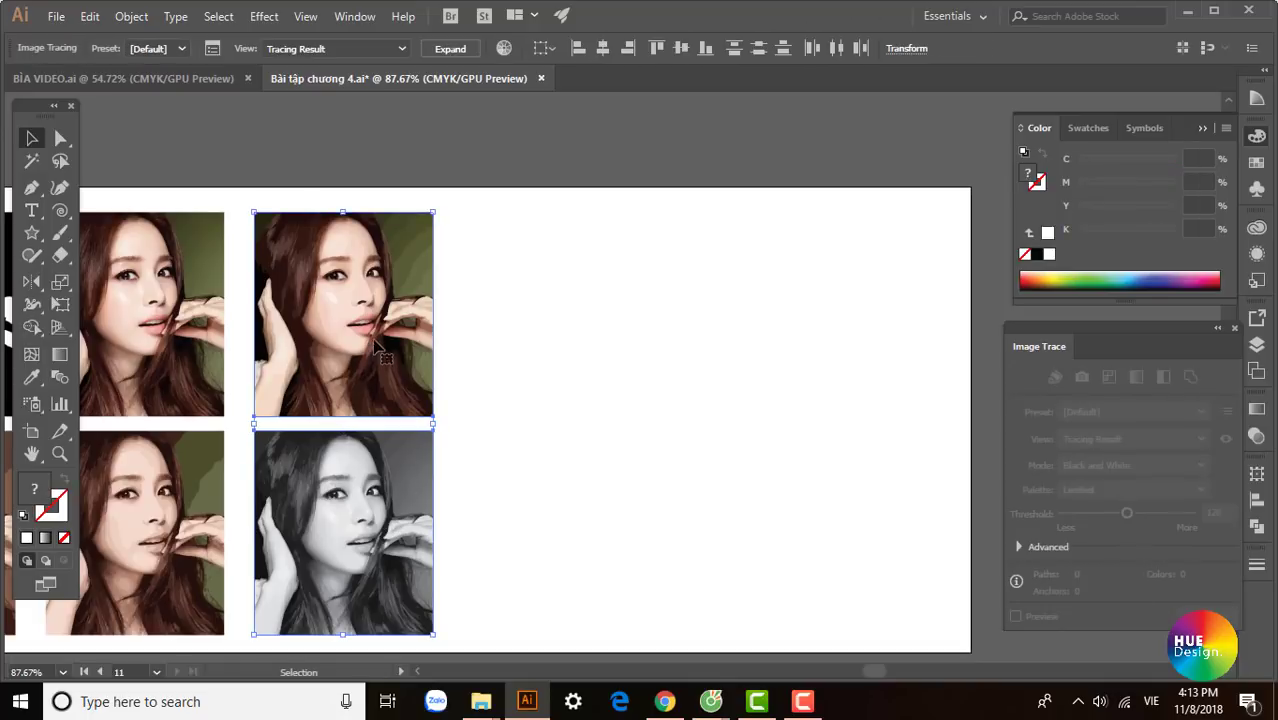
{"action": "left_click_drag", "start_coordinate": [382, 345], "coordinate": [575, 357]}
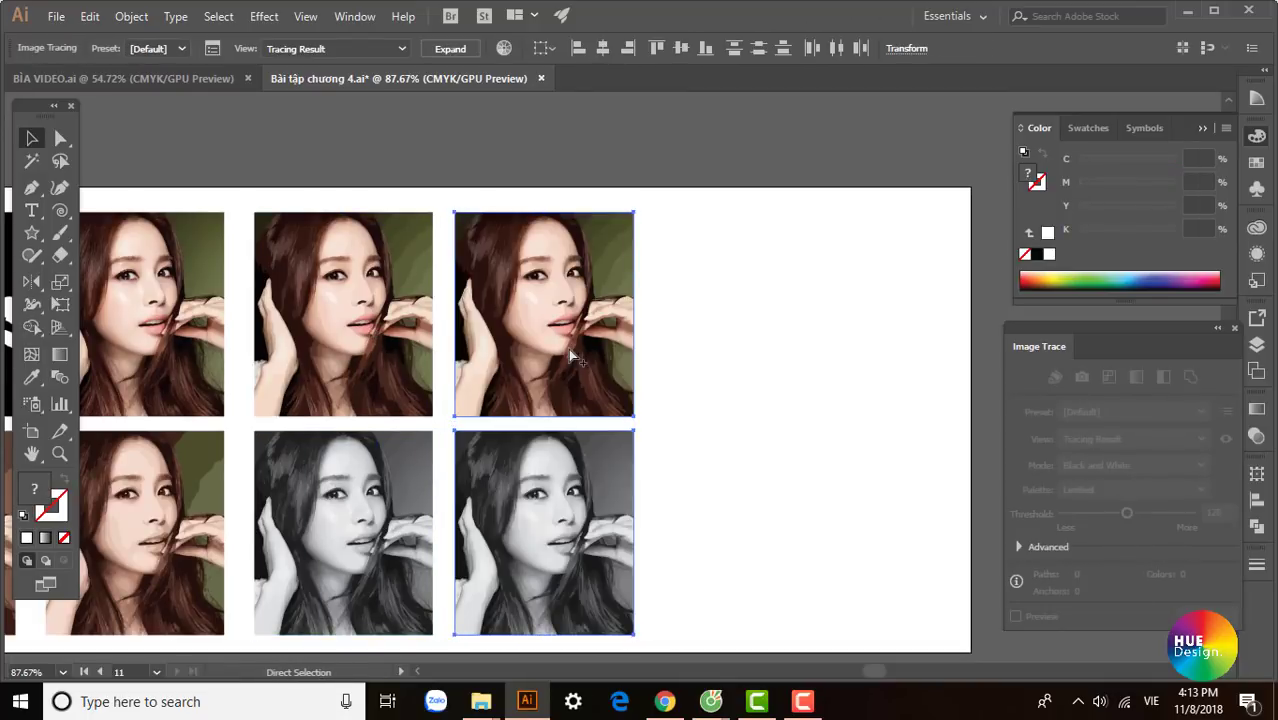
{"action": "key", "text": "ctrl+d"}
{"action": "left_click", "coordinate": [875, 413]}
{"action": "left_click_drag", "start_coordinate": [556, 418], "coordinate": [558, 372]}
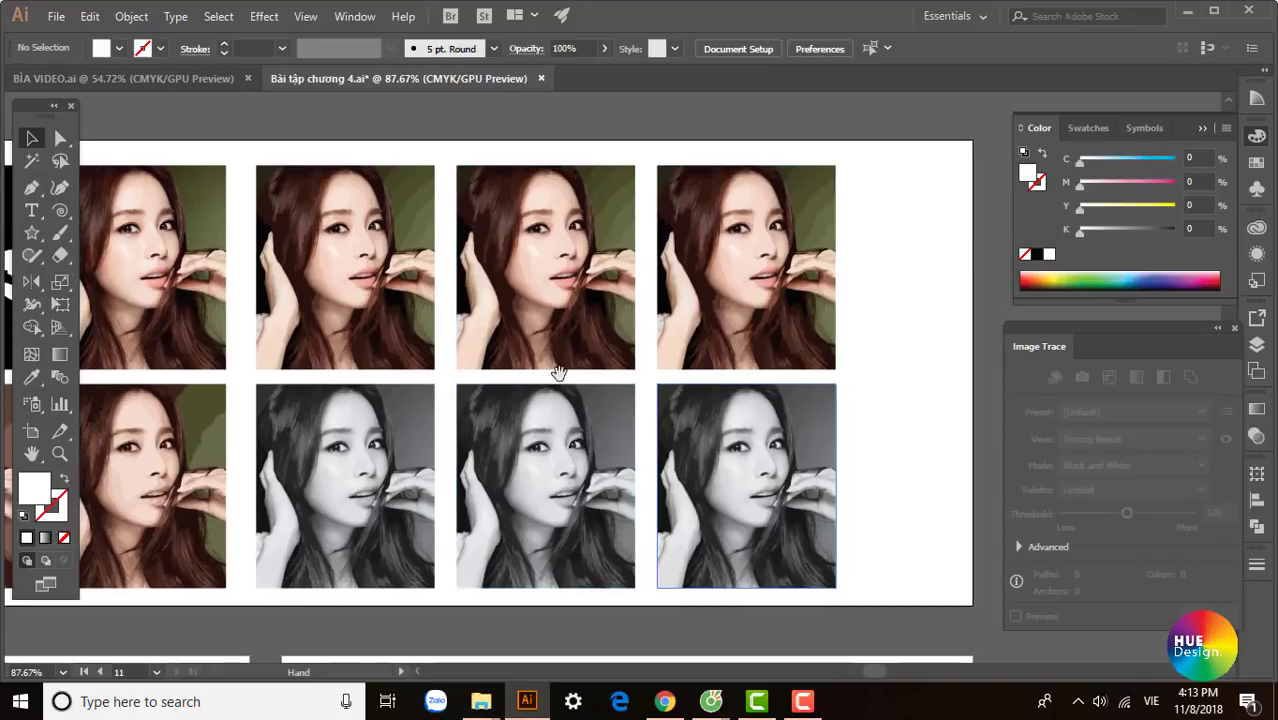
Step: Release the Image Trace on the top-middle and top-right duplicated copies
{"action": "left_click", "coordinate": [553, 280]}
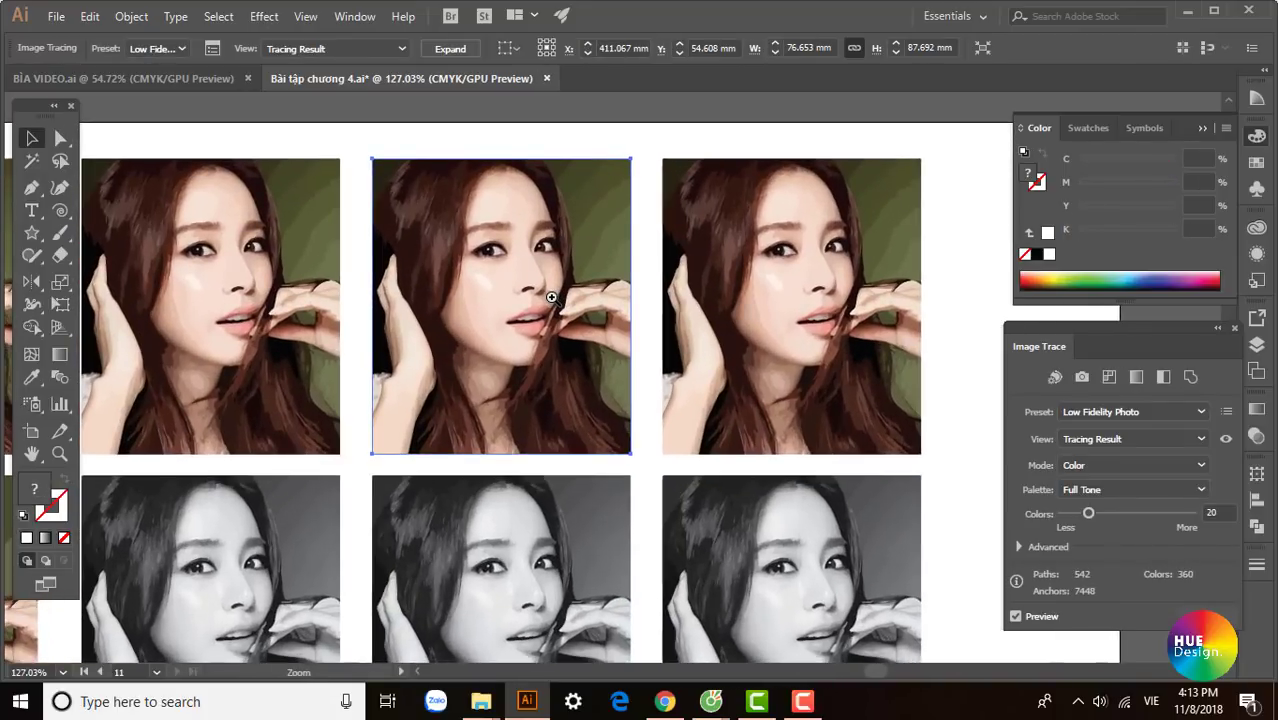
{"action": "left_click", "coordinate": [730, 330], "text": "shift"}
{"action": "left_click", "coordinate": [728, 530], "text": "shift"}
{"action": "left_click", "coordinate": [565, 548], "text": "shift"}
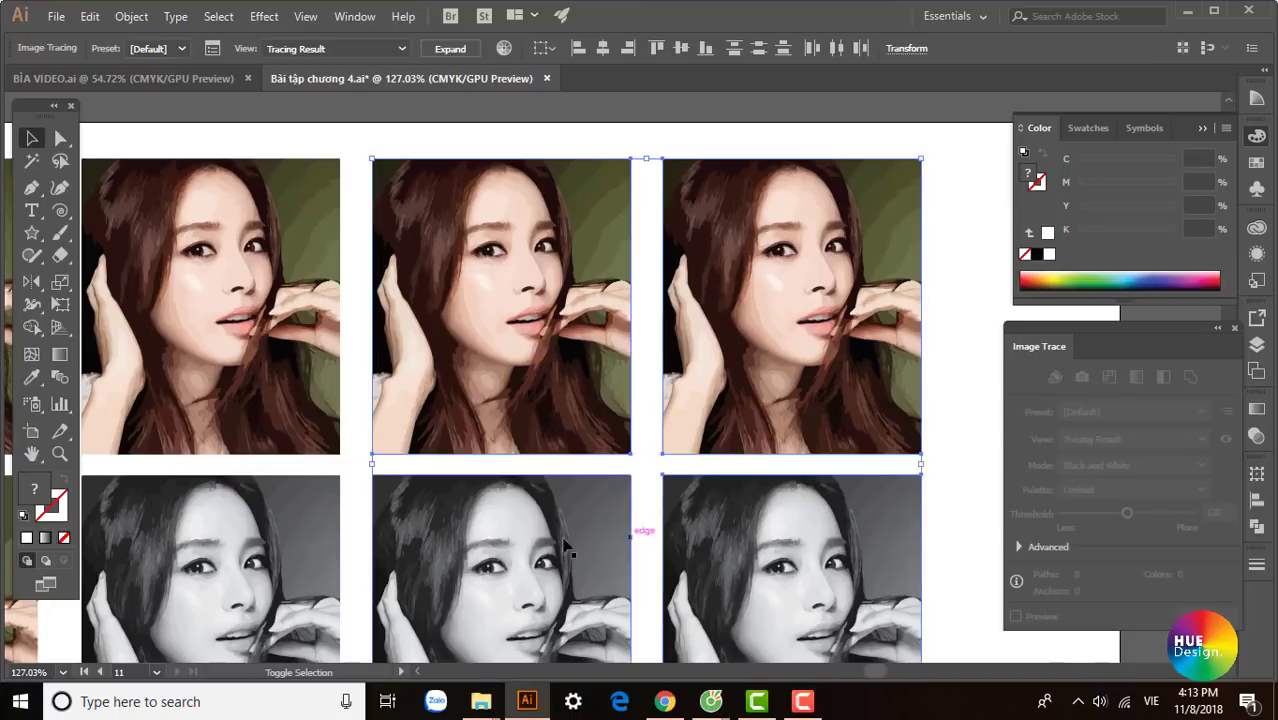
{"action": "left_click", "coordinate": [557, 344]}
{"action": "left_click", "coordinate": [131, 16]}
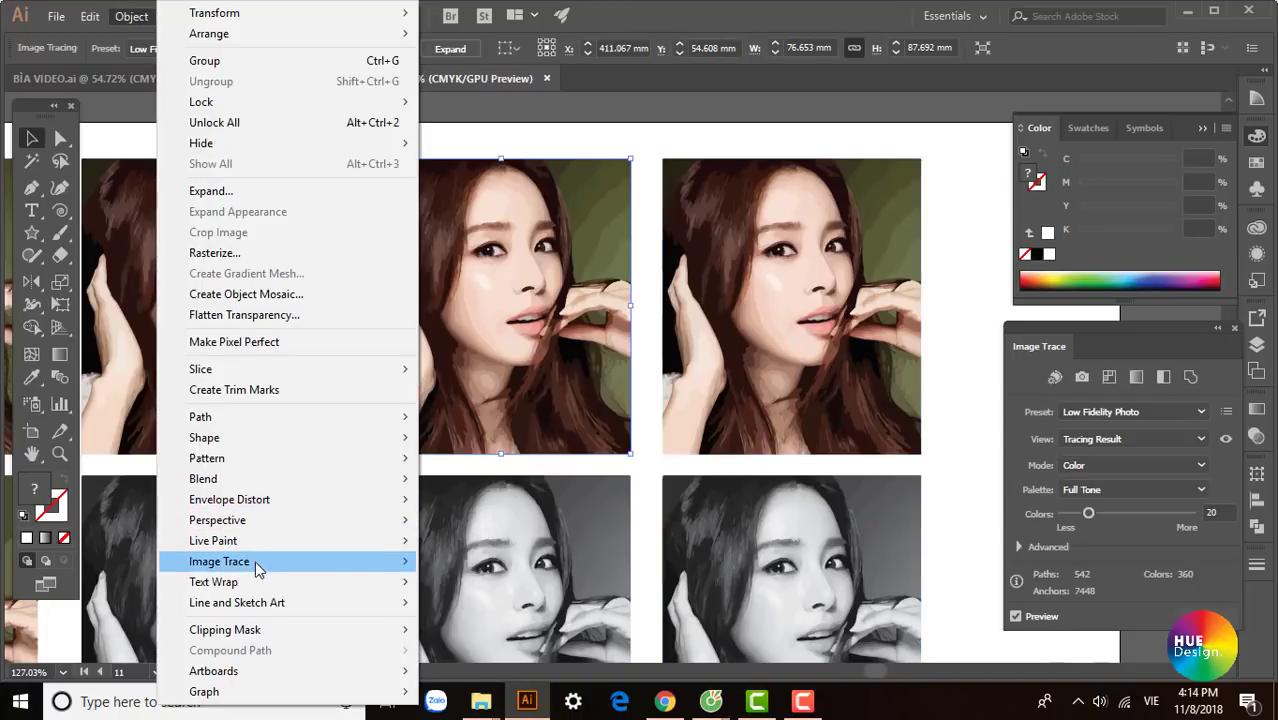
{"action": "left_click", "coordinate": [463, 602]}
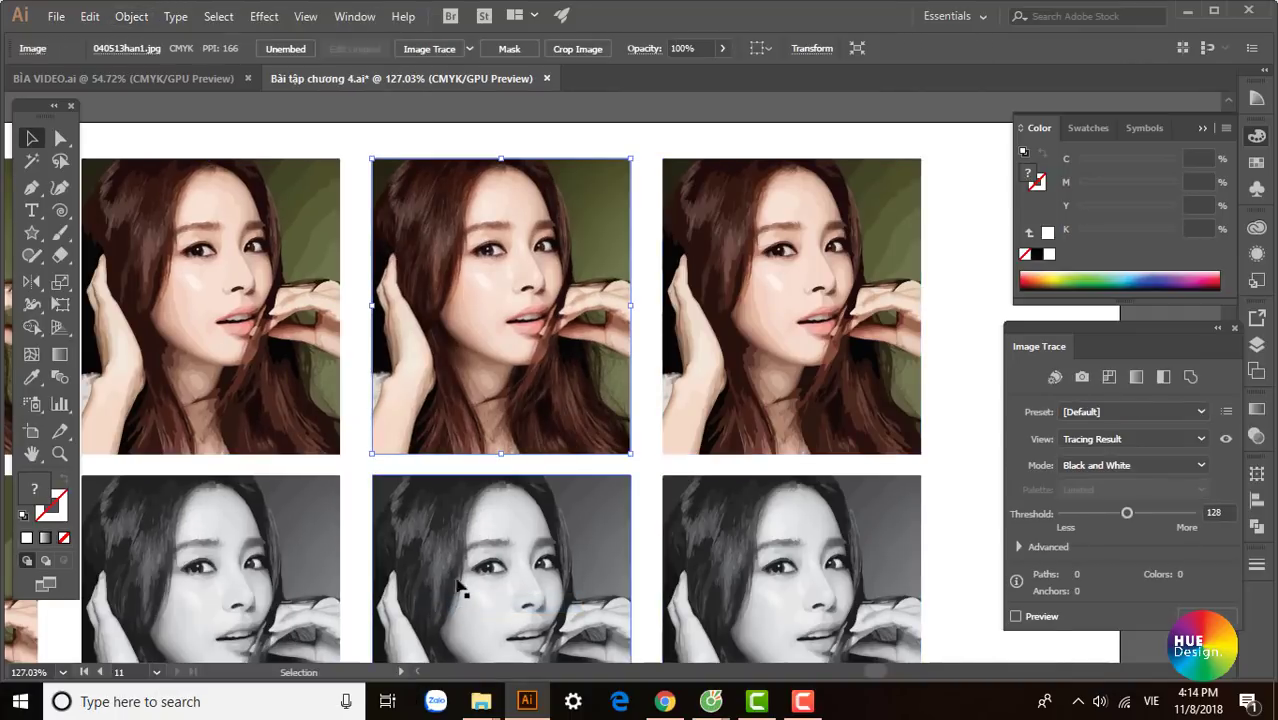
{"action": "left_click", "coordinate": [133, 16]}
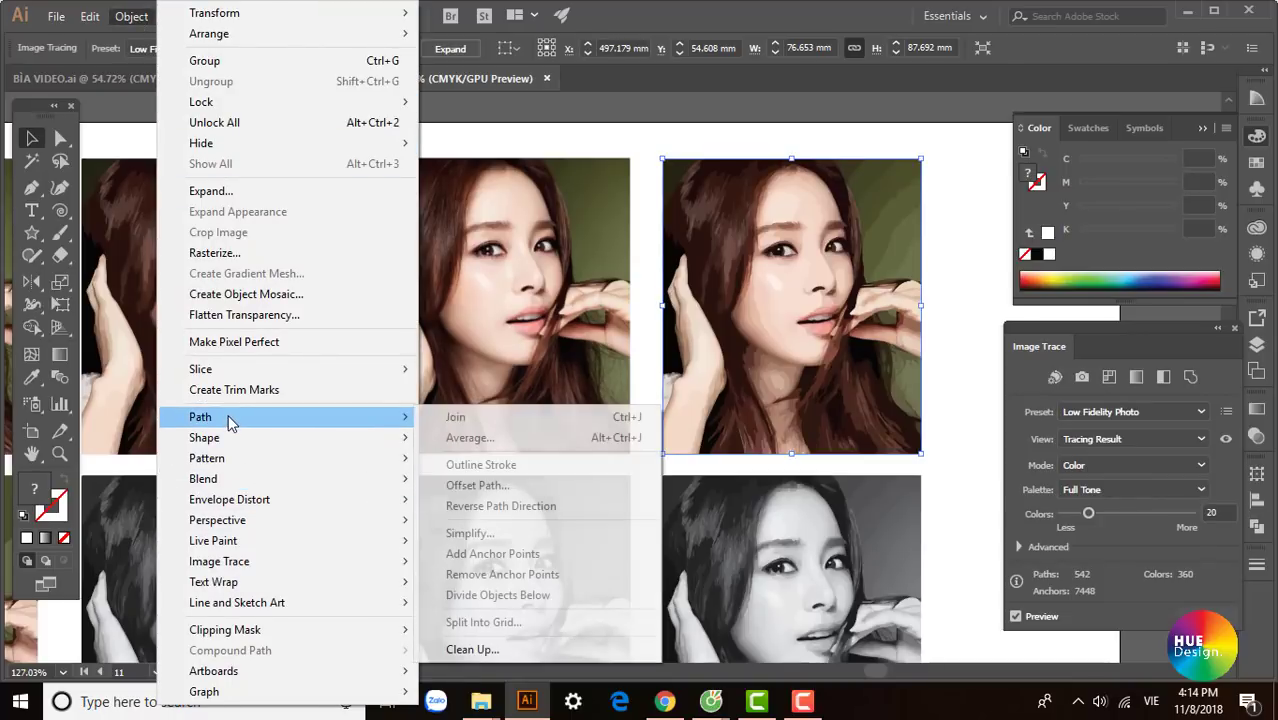
{"action": "mouse_move", "coordinate": [219, 561]}
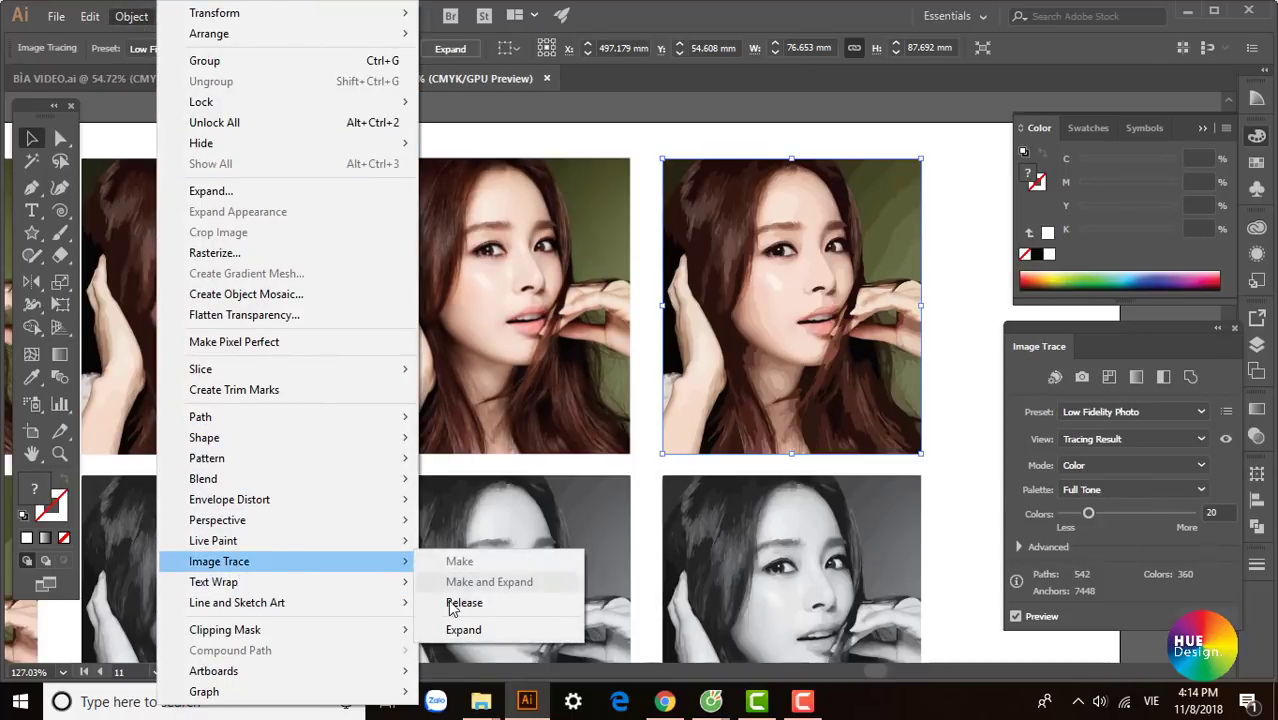
{"action": "left_click", "coordinate": [463, 602]}
Step: Release the bottom-middle and bottom-right copies back to their colour photos
{"action": "left_click", "coordinate": [491, 571]}
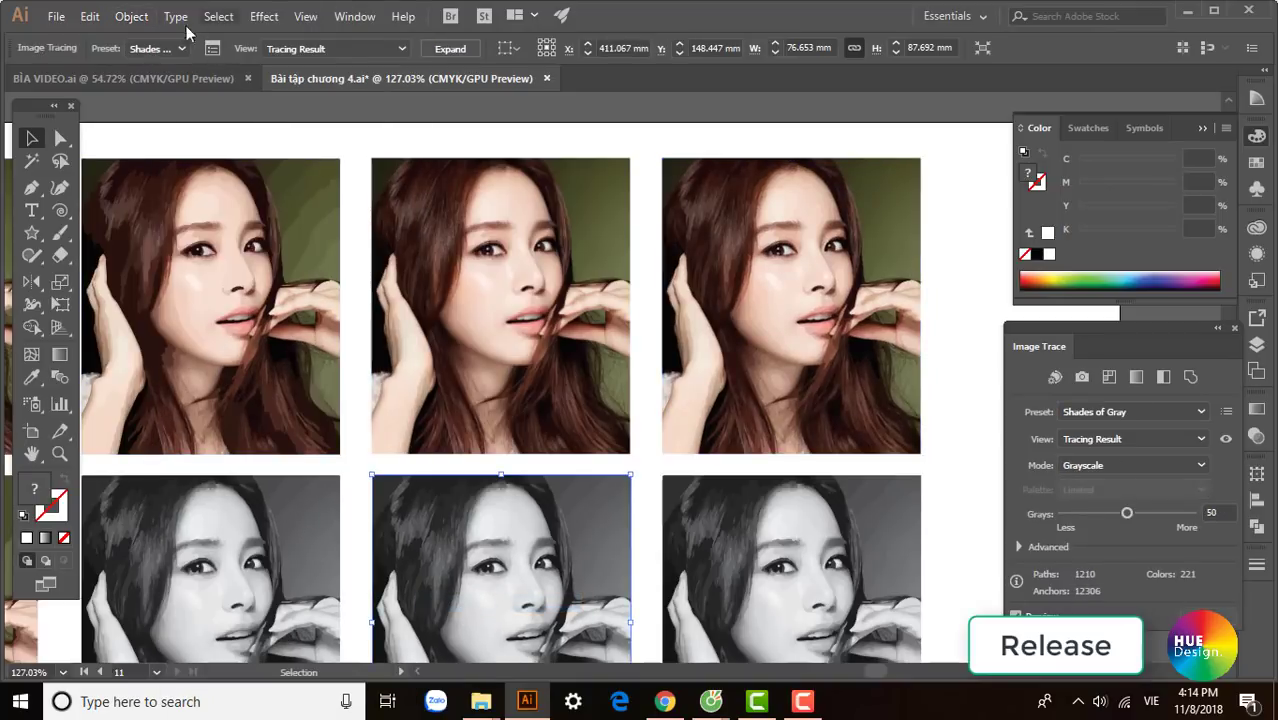
{"action": "left_click", "coordinate": [140, 20]}
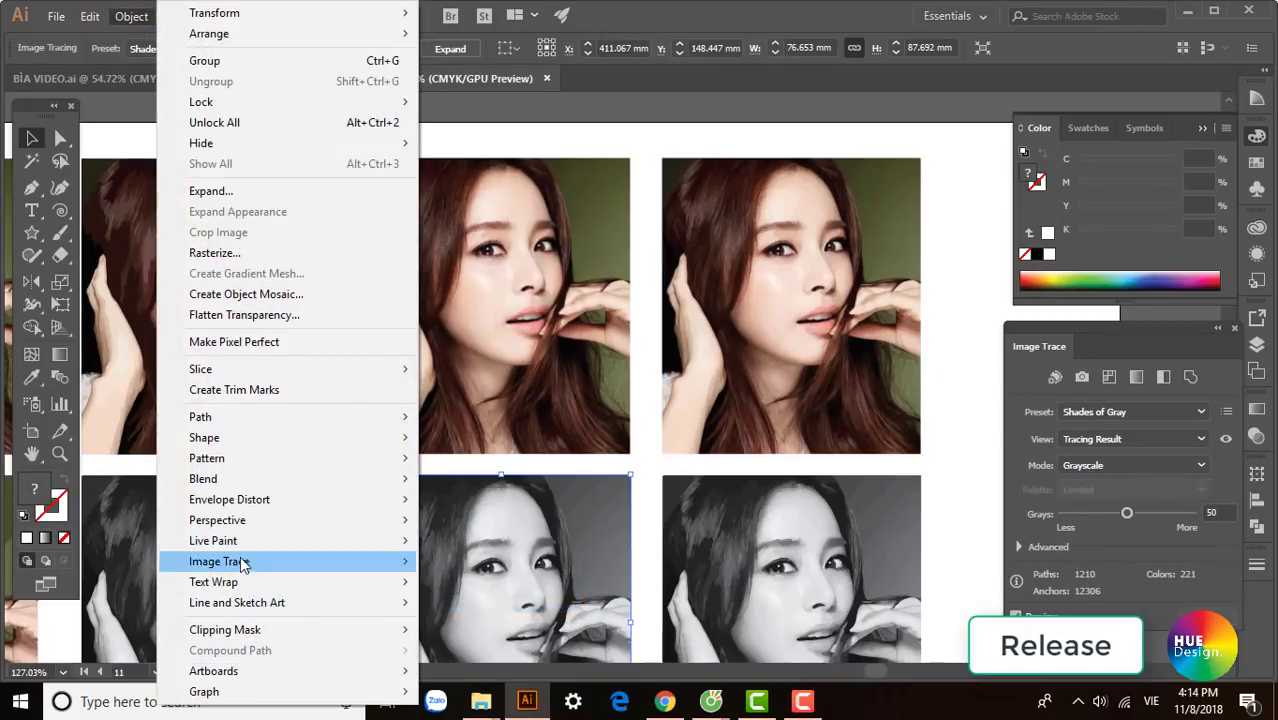
{"action": "mouse_move", "coordinate": [219, 561]}
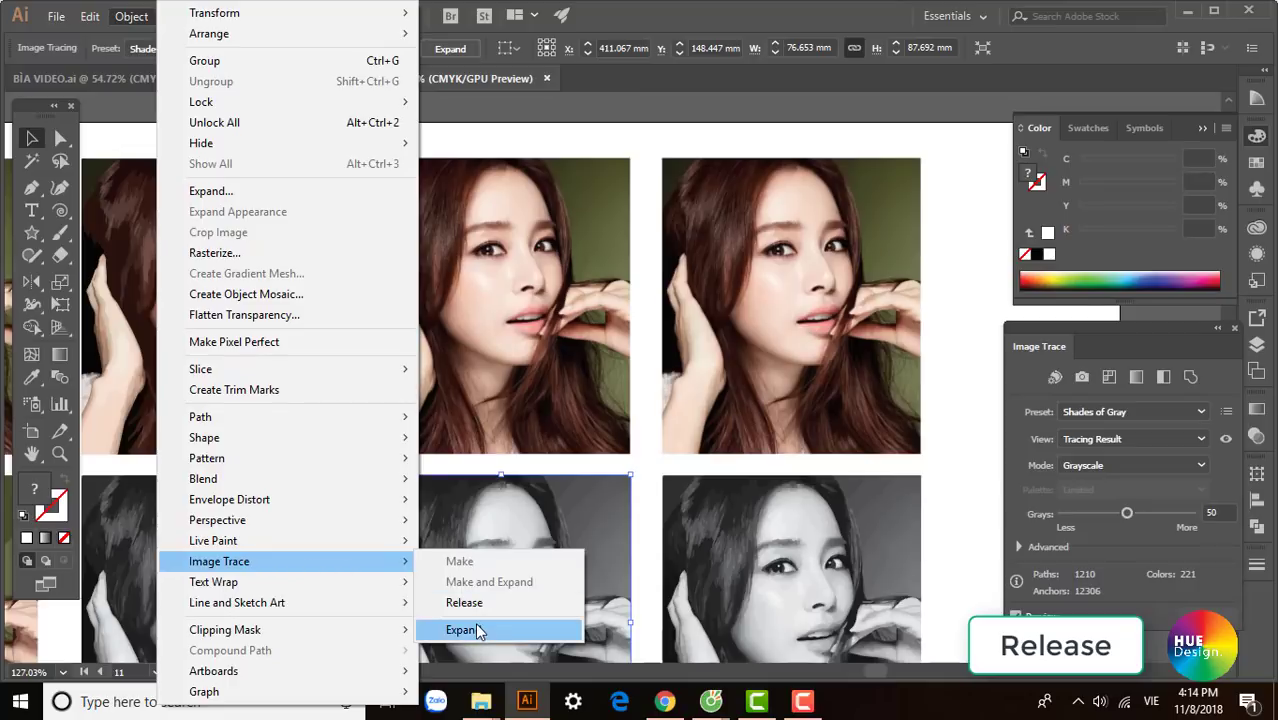
{"action": "left_click", "coordinate": [463, 603]}
{"action": "left_click", "coordinate": [690, 572]}
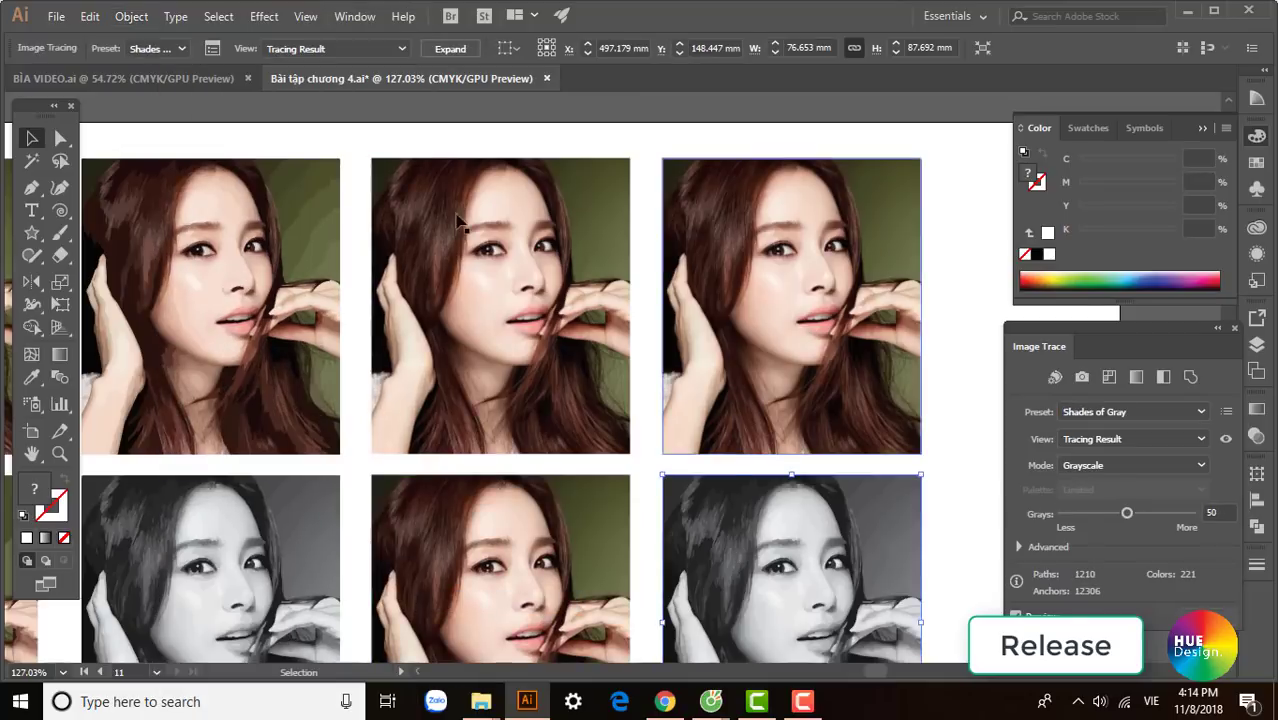
{"action": "left_click", "coordinate": [131, 17]}
{"action": "mouse_move", "coordinate": [219, 561]}
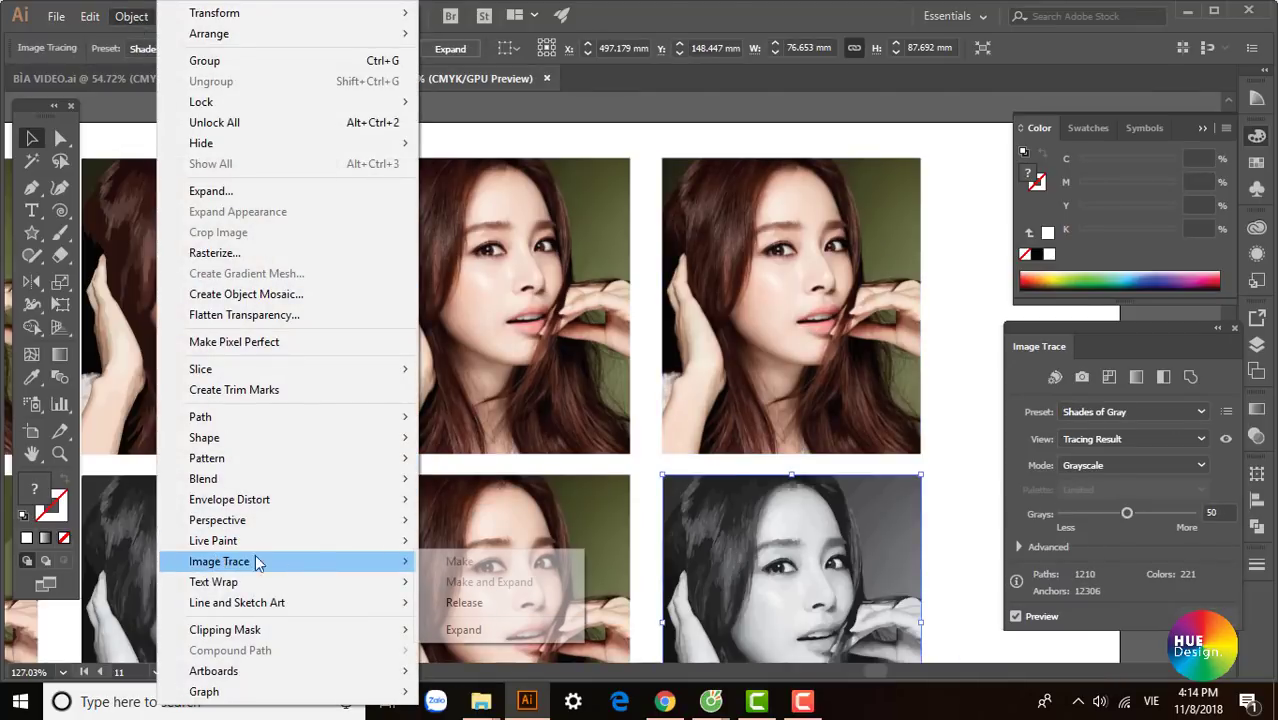
{"action": "left_click", "coordinate": [456, 602]}
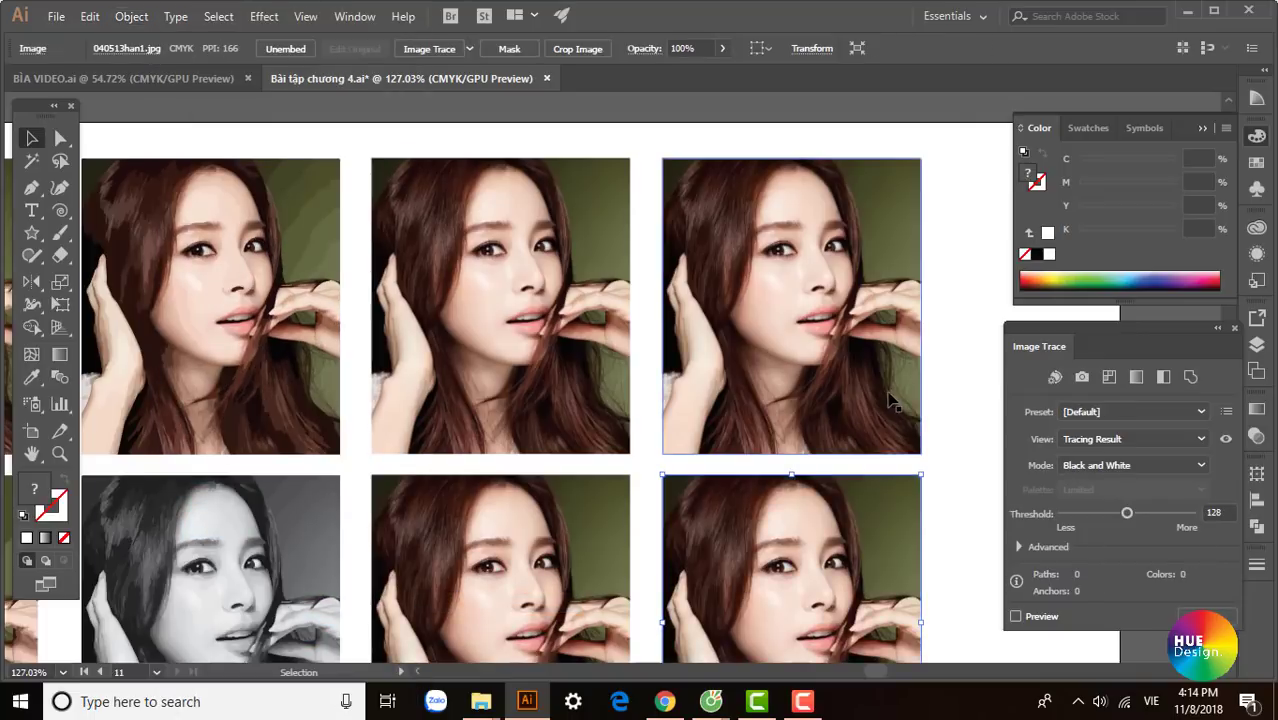
{"action": "left_click_drag", "start_coordinate": [719, 439], "coordinate": [657, 404]}
{"action": "left_click", "coordinate": [834, 346]}
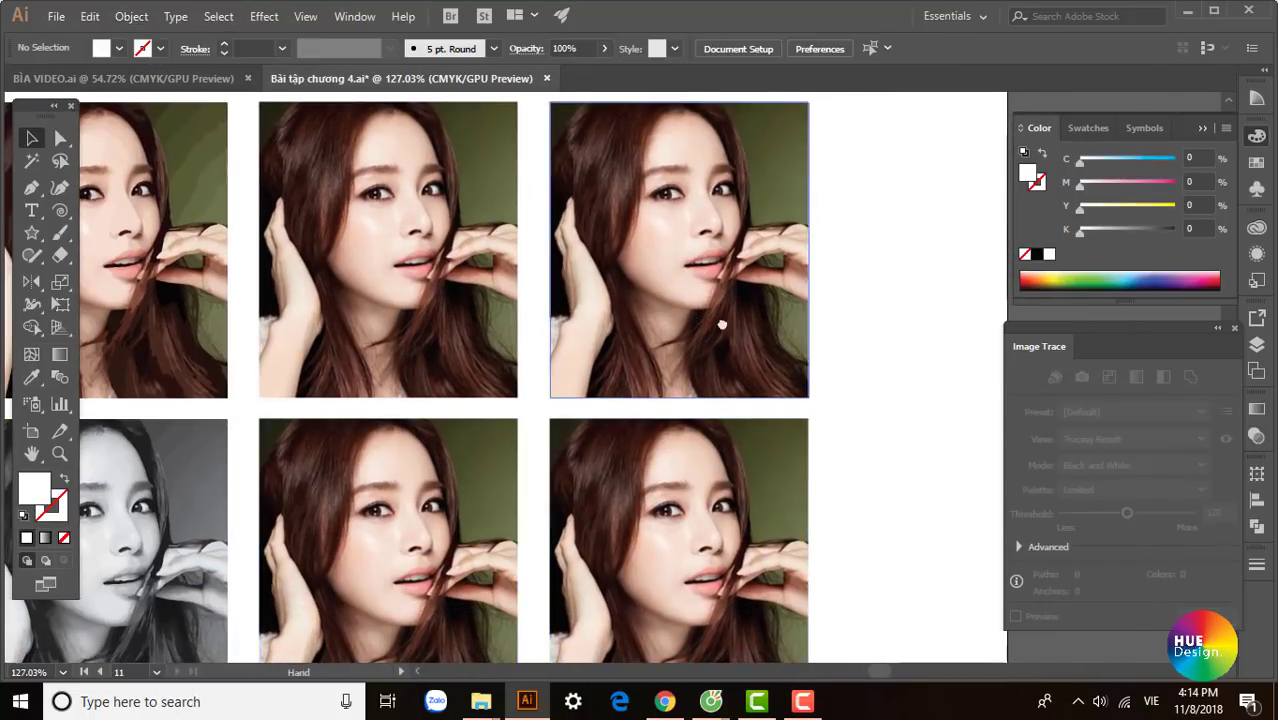
{"action": "left_click", "coordinate": [540, 268]}
{"action": "mouse_move", "coordinate": [428, 194]}
{"action": "left_mouse_down"}
{"action": "mouse_move", "coordinate": [901, 486]}
{"action": "mouse_move", "coordinate": [556, 294]}
{"action": "mouse_move", "coordinate": [558, 245]}
{"action": "mouse_move", "coordinate": [545, 249]}
{"action": "left_mouse_up"}
Step: Trace a top-row colour copy with the Black and White Logo preset
{"action": "left_click", "coordinate": [469, 49]}
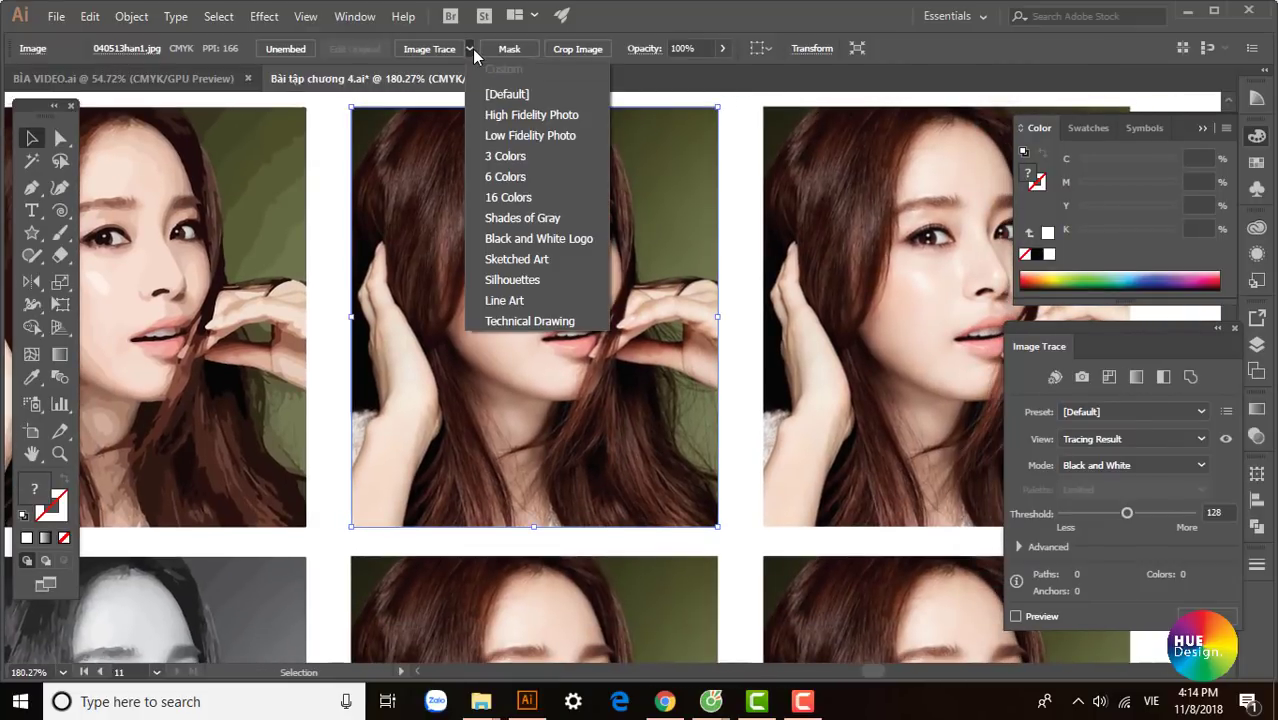
{"action": "left_click", "coordinate": [519, 242]}
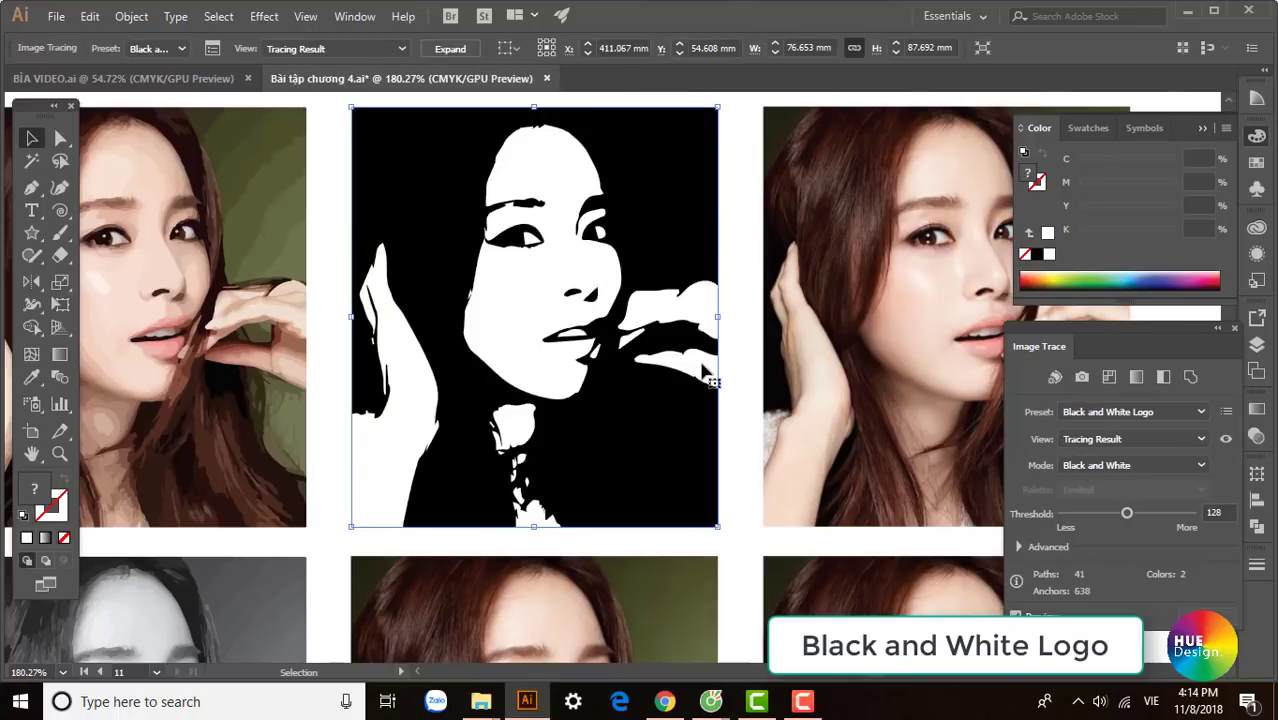
{"action": "scroll", "coordinate": [705, 375], "scroll_direction": "down", "scroll_amount": 3}
{"action": "scroll", "coordinate": [261, 372], "scroll_direction": "left", "scroll_amount": 3}
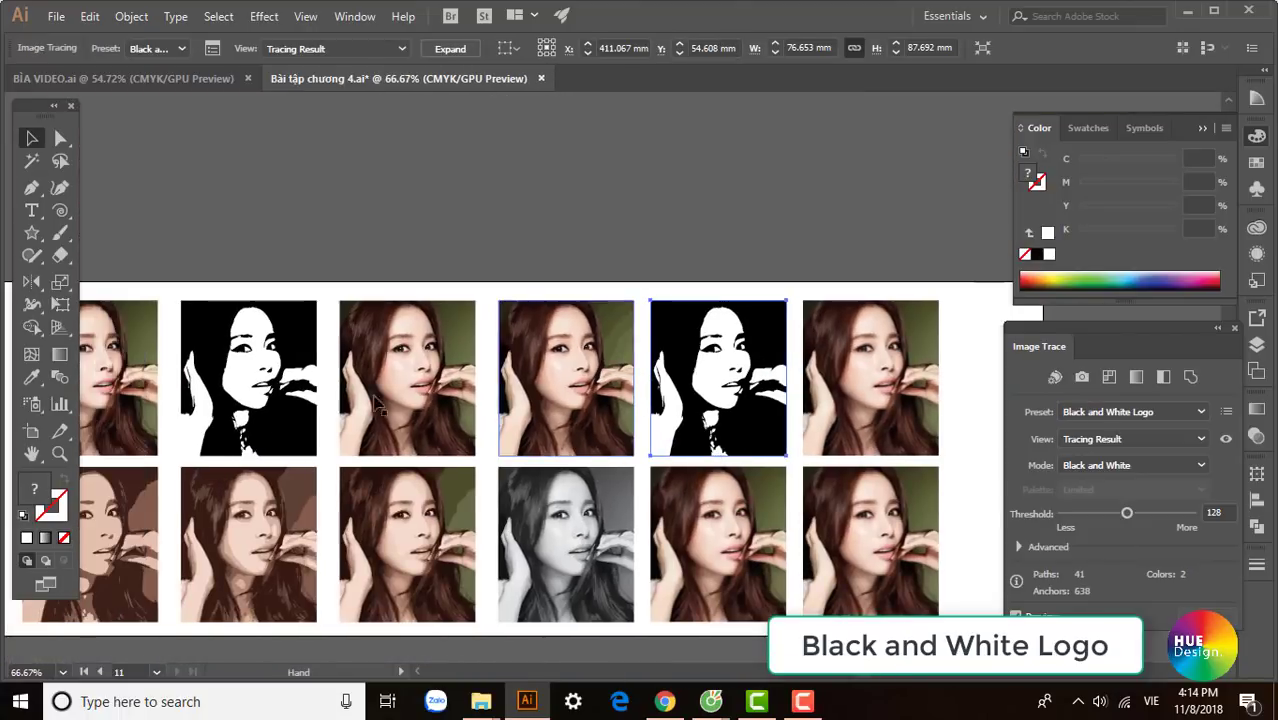
{"action": "left_click_drag", "start_coordinate": [240, 385], "coordinate": [250, 357]}
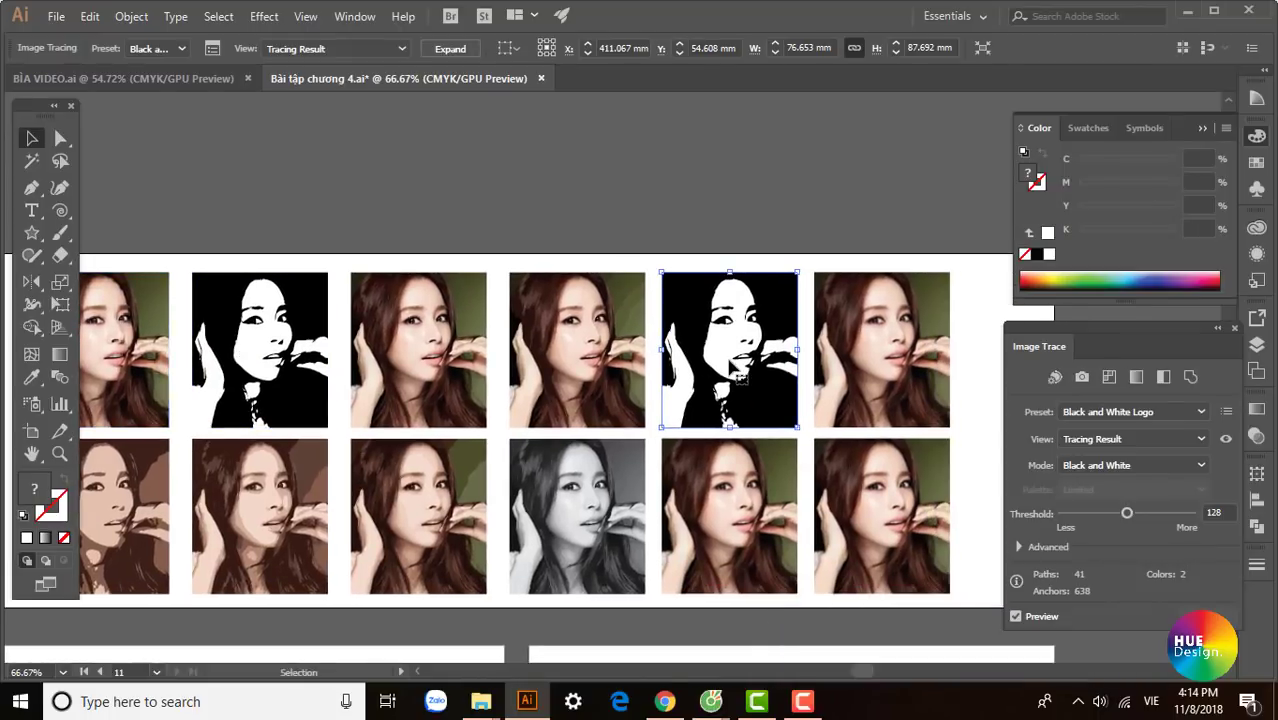
{"action": "scroll", "coordinate": [707, 408], "scroll_direction": "right", "scroll_amount": 2}
{"action": "scroll", "coordinate": [707, 408], "scroll_direction": "up", "scroll_amount": 2}
Step: Pan around the grid and select the upper-right colour photo copy
{"action": "scroll", "coordinate": [782, 471], "scroll_direction": "up", "scroll_amount": 2}
{"action": "left_click_drag", "start_coordinate": [782, 471], "coordinate": [608, 393]}
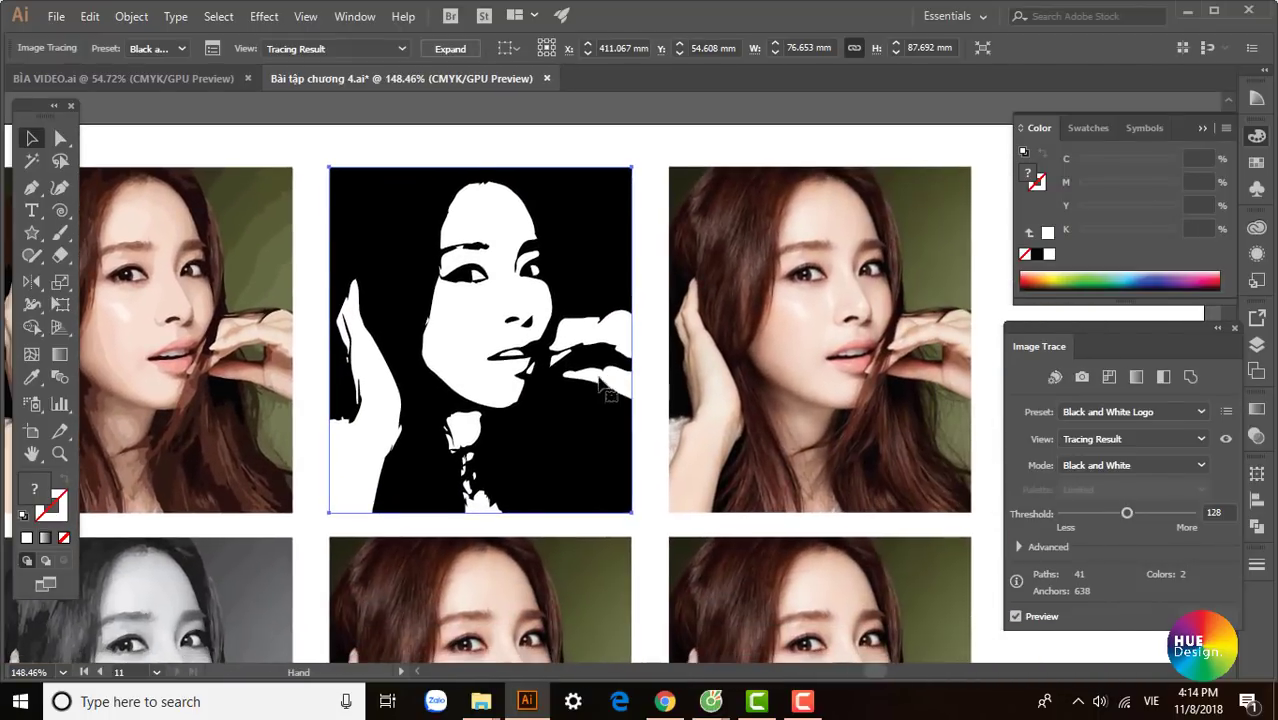
{"action": "scroll", "coordinate": [693, 271], "scroll_direction": "down", "scroll_amount": 1}
{"action": "scroll", "coordinate": [656, 399], "scroll_direction": "right", "scroll_amount": 2}
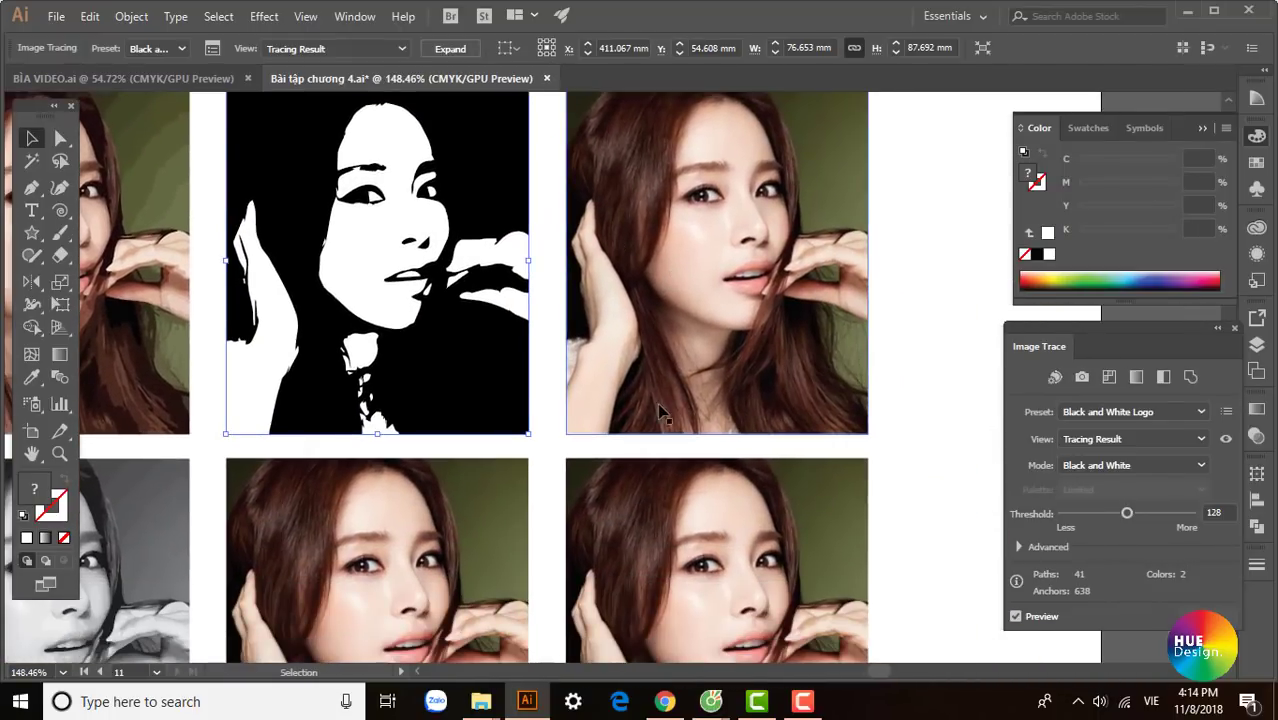
{"action": "left_click", "coordinate": [513, 508]}
{"action": "scroll", "coordinate": [563, 398], "scroll_direction": "down", "scroll_amount": 1}
{"action": "scroll", "coordinate": [563, 398], "scroll_direction": "down", "scroll_amount": 1}
{"action": "scroll", "coordinate": [698, 370], "scroll_direction": "up", "scroll_amount": 2}
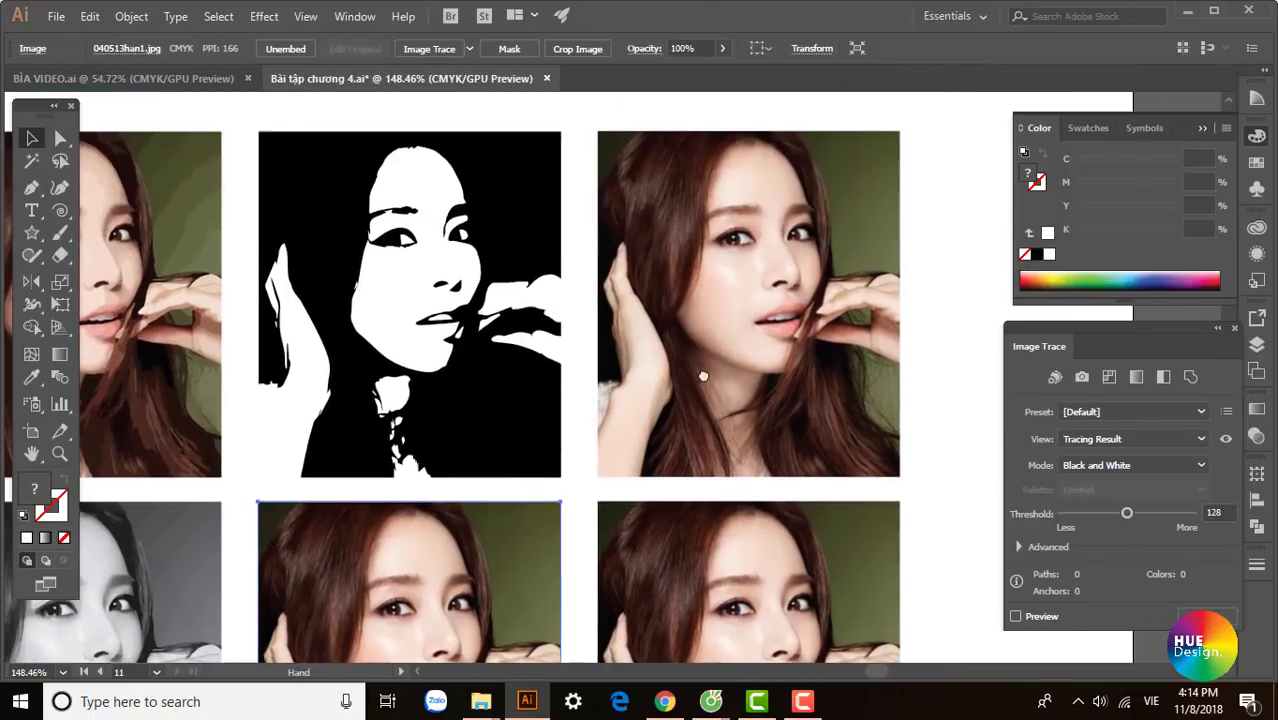
{"action": "left_click", "coordinate": [775, 283]}
Step: Trace the upper-right copy with the Sketched Art preset and compare both black-and-white traces
{"action": "left_click", "coordinate": [468, 49]}
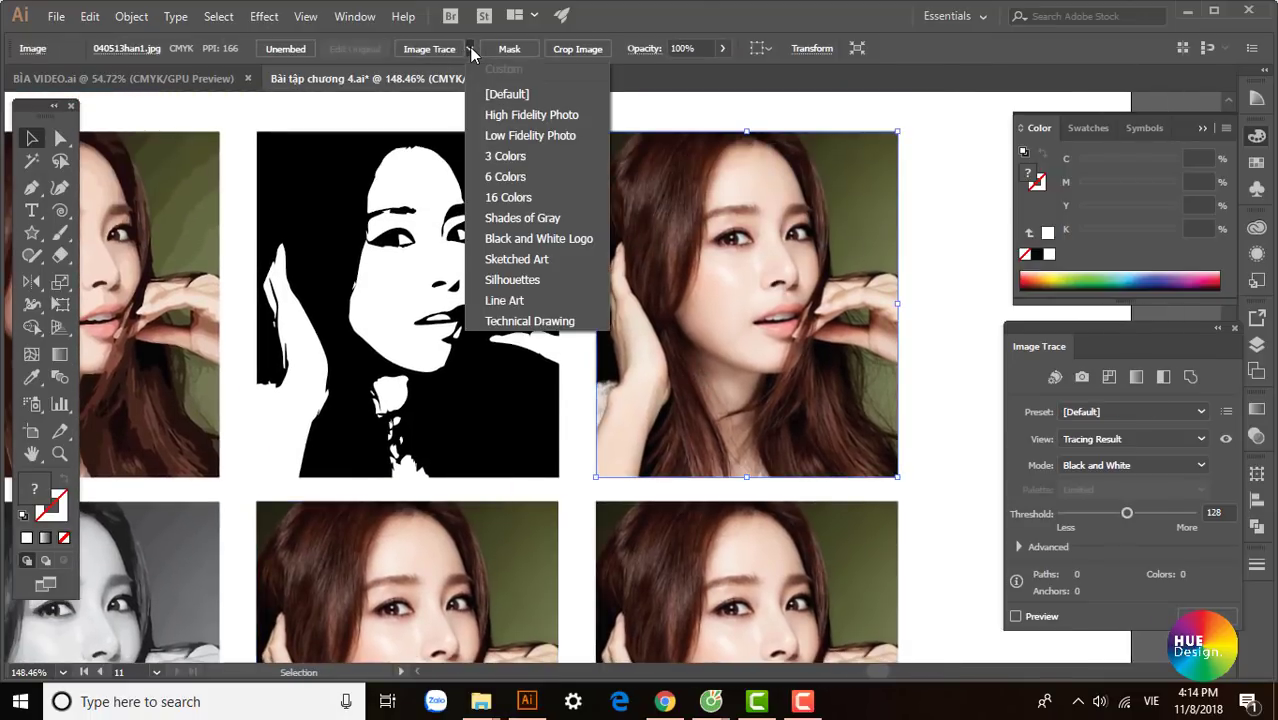
{"action": "left_click", "coordinate": [517, 260]}
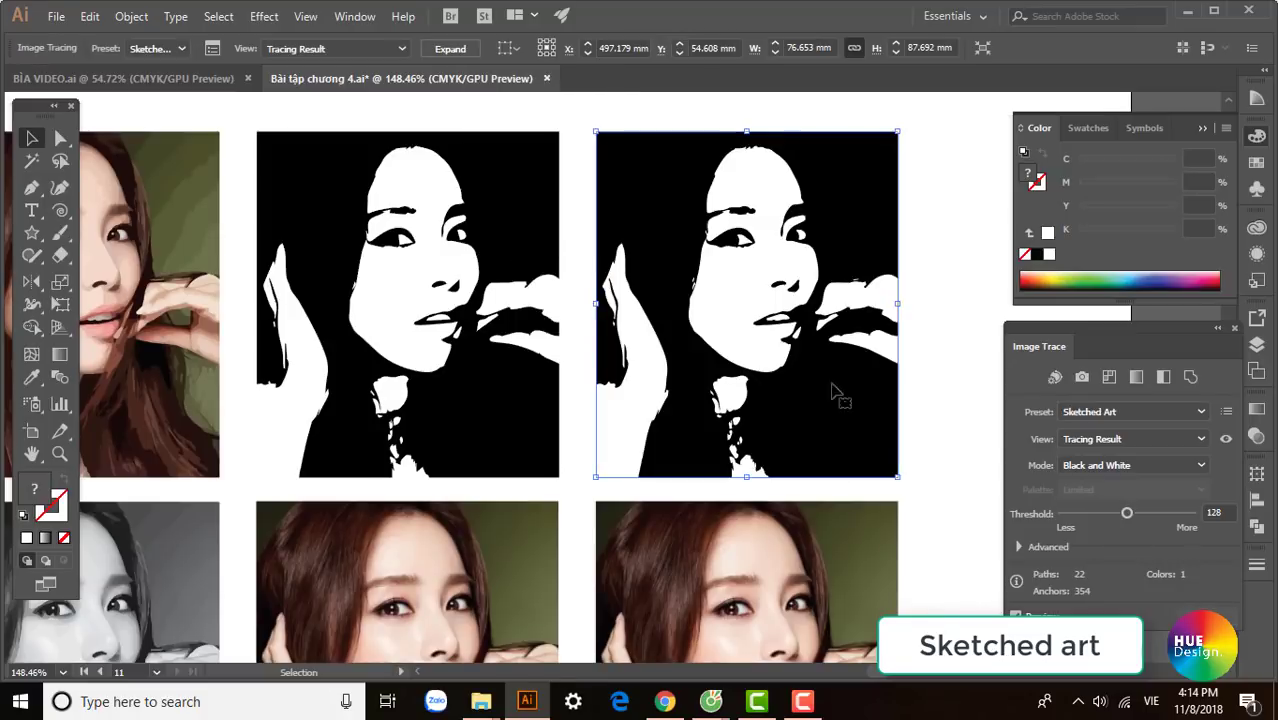
{"action": "left_click_drag", "start_coordinate": [834, 387], "coordinate": [706, 356]}
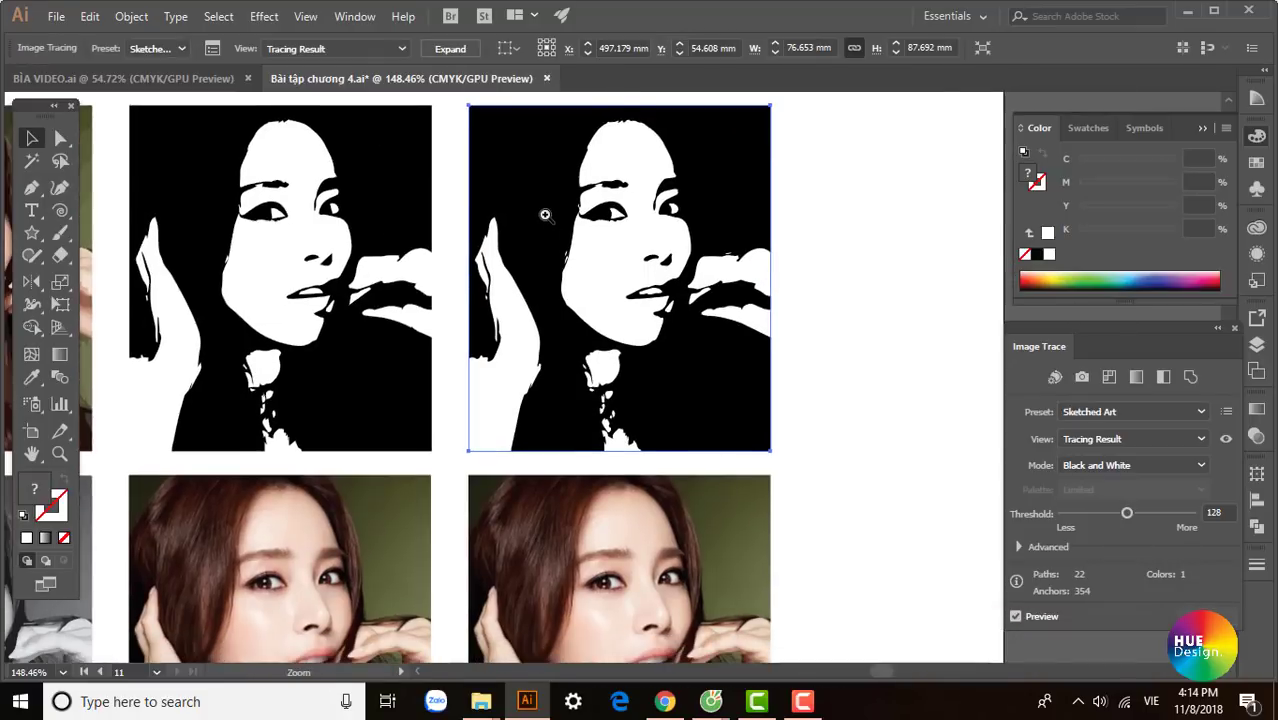
{"action": "scroll", "coordinate": [870, 522], "scroll_direction": "up", "scroll_amount": 5, "text": "alt"}
{"action": "scroll", "coordinate": [622, 300], "scroll_direction": "down", "scroll_amount": 3, "text": "alt"}
{"action": "scroll", "coordinate": [556, 279], "scroll_direction": "down", "scroll_amount": 2, "text": "alt"}
{"action": "left_click_drag", "start_coordinate": [556, 279], "coordinate": [624, 317]}
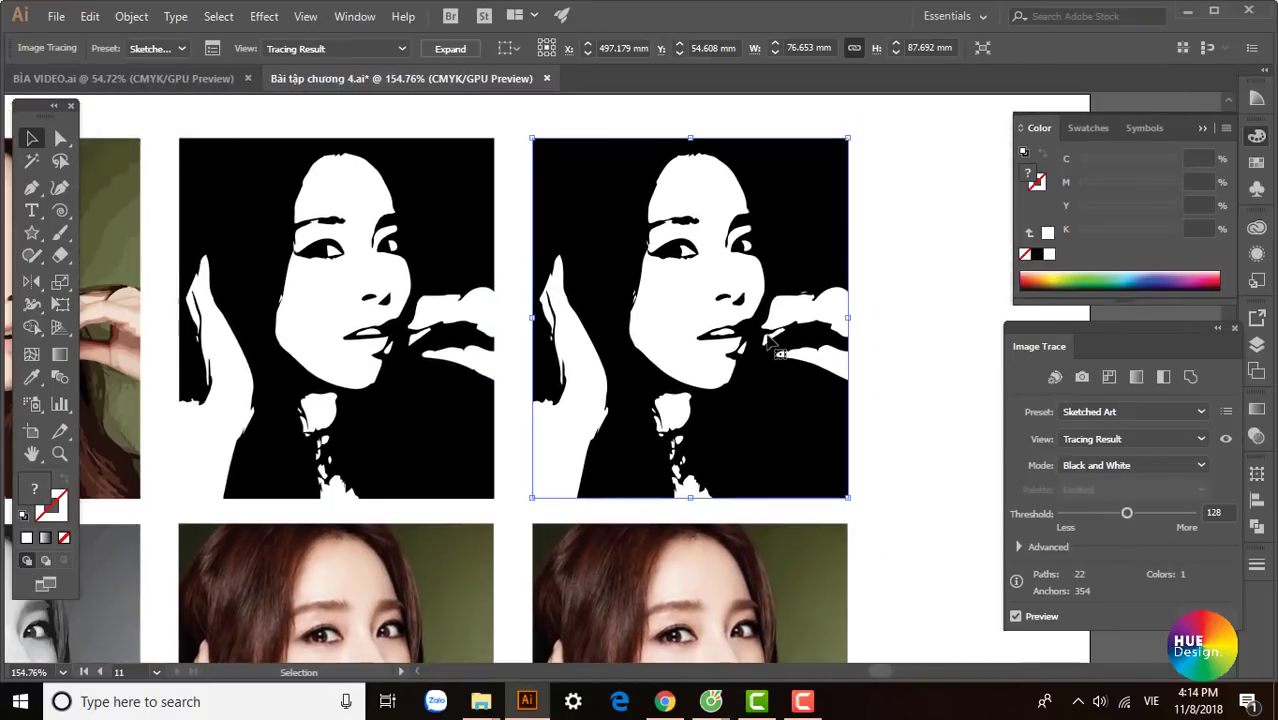
{"action": "left_click_drag", "start_coordinate": [571, 504], "coordinate": [642, 371]}
Step: Apply the Silhouettes preset to the colour photo below, then undo it
{"action": "left_click", "coordinate": [440, 395]}
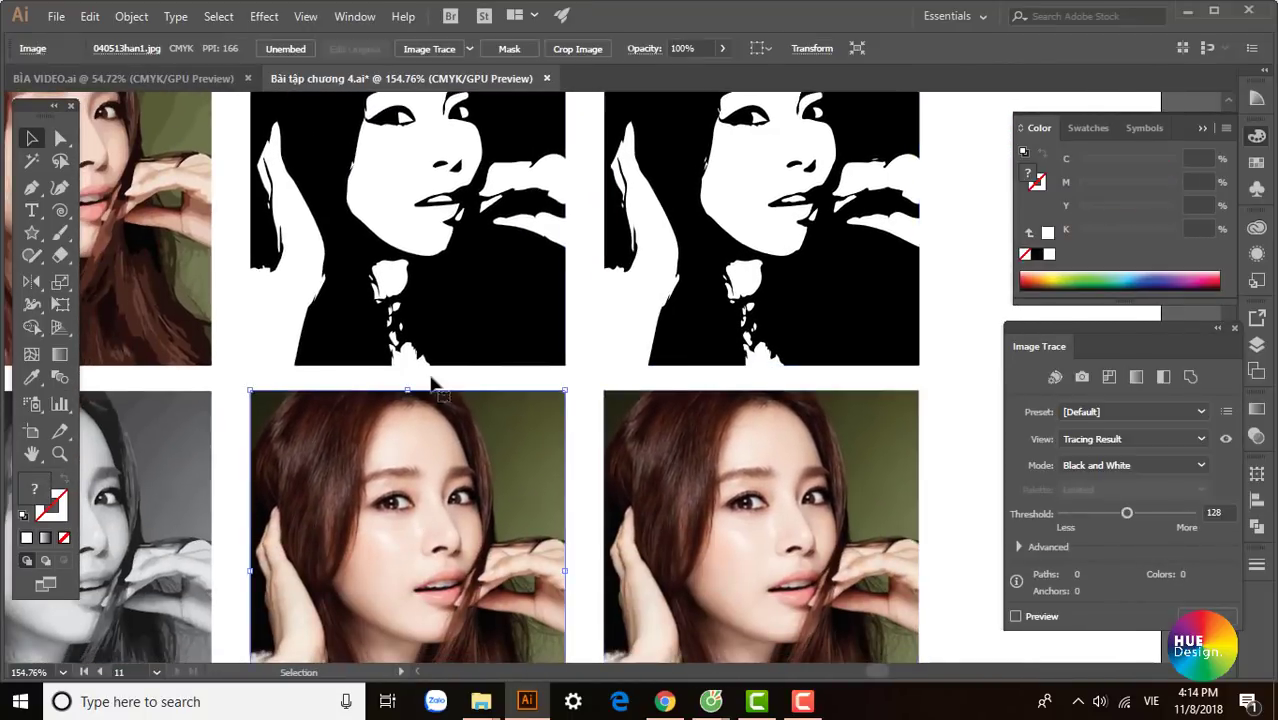
{"action": "left_click", "coordinate": [469, 49]}
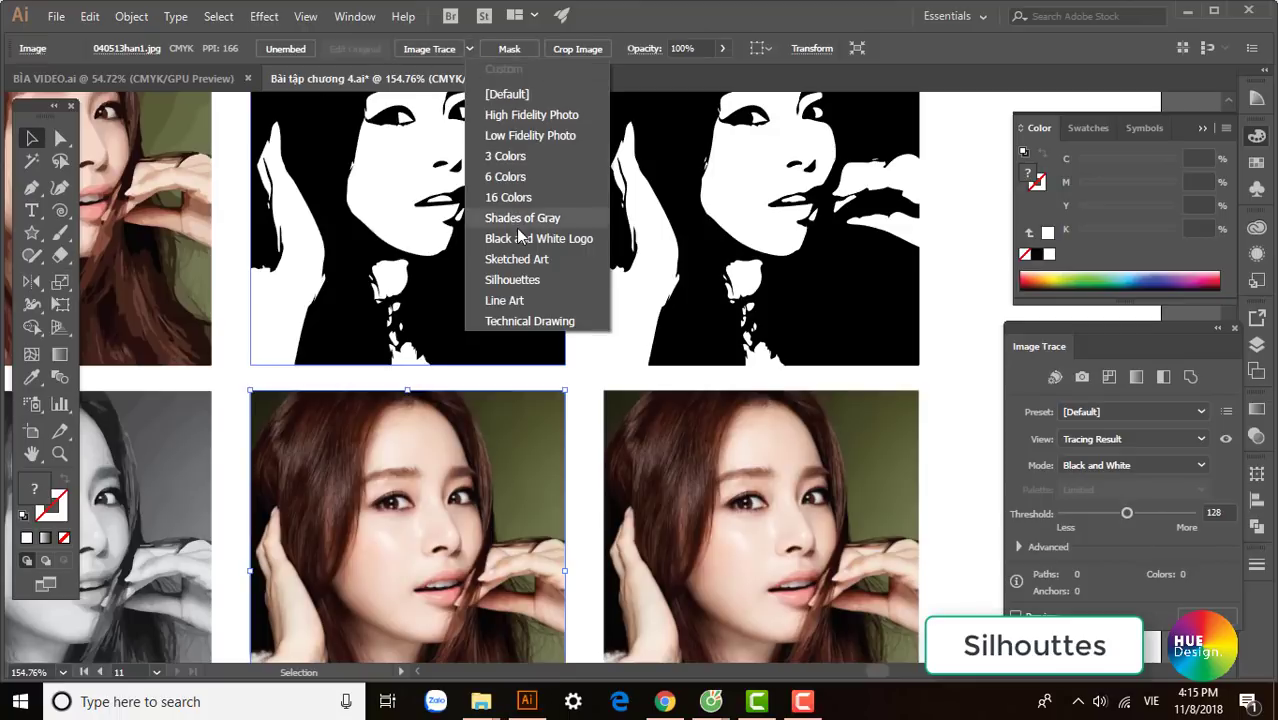
{"action": "left_click", "coordinate": [513, 280]}
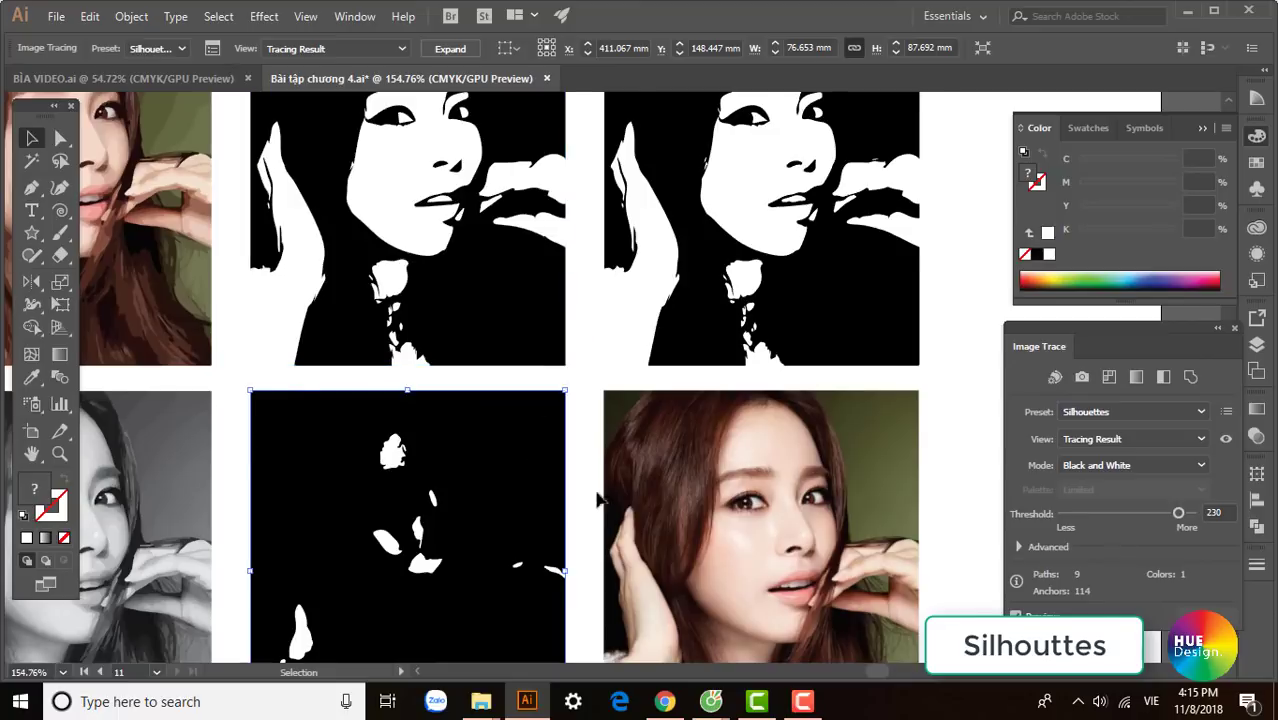
{"action": "left_click_drag", "start_coordinate": [598, 497], "coordinate": [634, 347]}
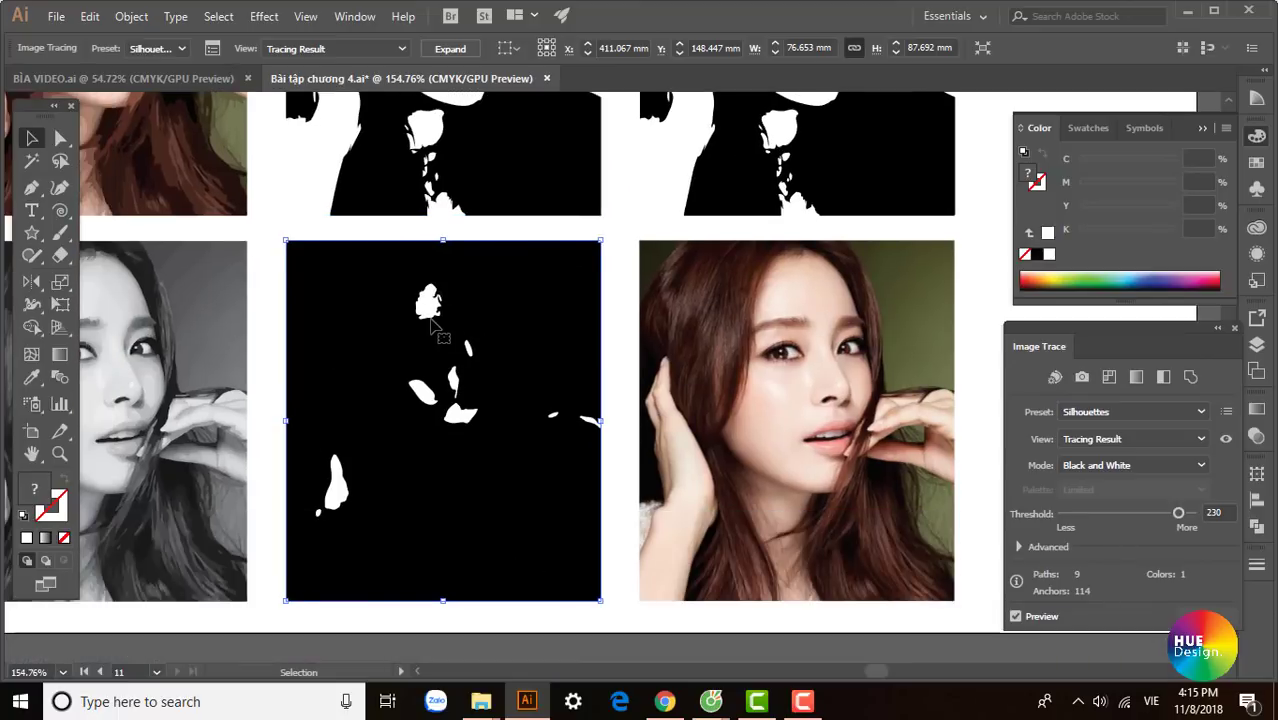
{"action": "key", "text": "ctrl+z"}
Step: Trace a lower-row copy as Line Art and zoom in to check the strokes
{"action": "left_click", "coordinate": [469, 49]}
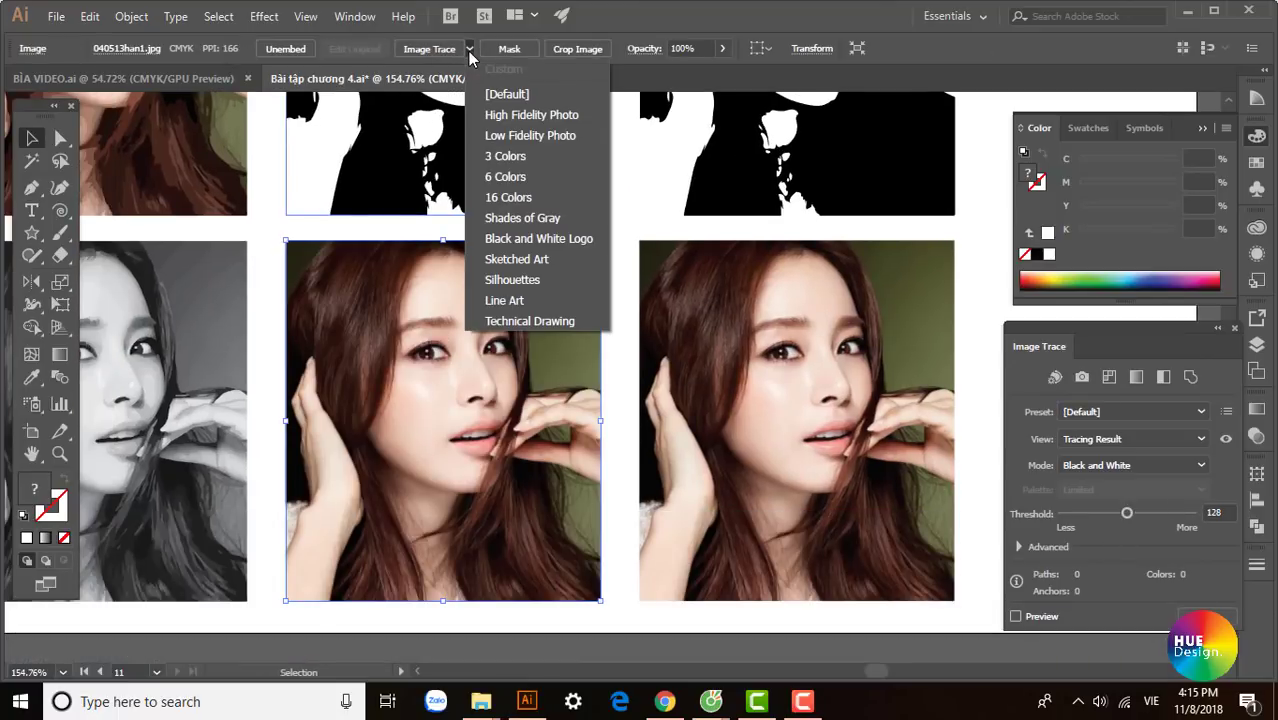
{"action": "left_click", "coordinate": [517, 302]}
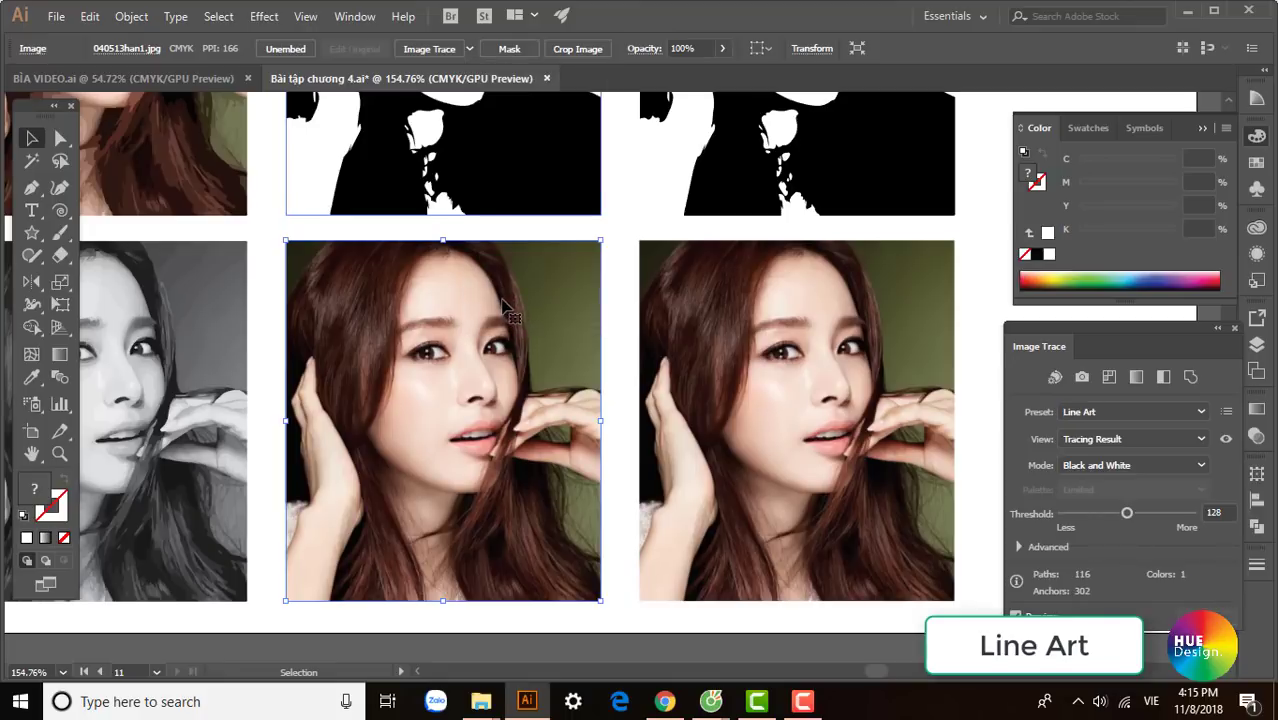
{"action": "left_click", "coordinate": [586, 429], "text": "ctrl"}
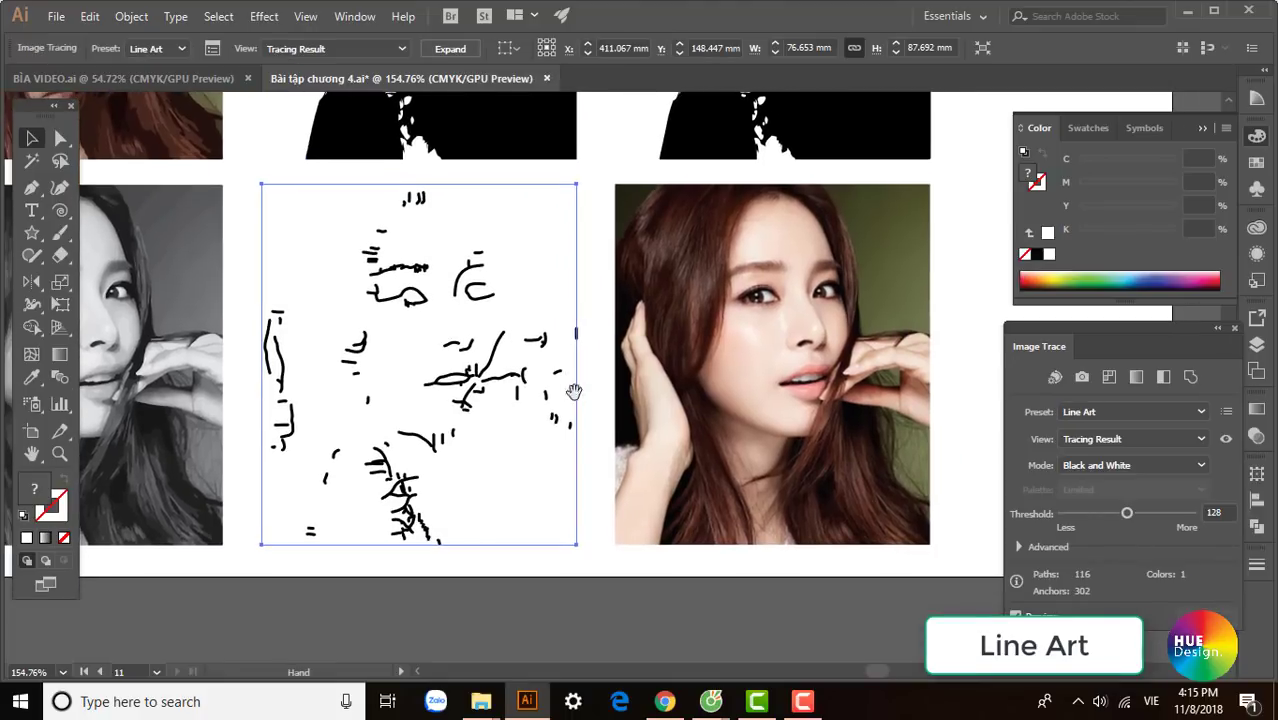
{"action": "left_click", "coordinate": [366, 354], "text": "ctrl"}
{"action": "left_click", "coordinate": [508, 371], "text": "ctrl"}
{"action": "left_click", "coordinate": [714, 533], "text": "ctrl"}
{"action": "left_click_drag", "start_coordinate": [714, 533], "coordinate": [419, 331]}
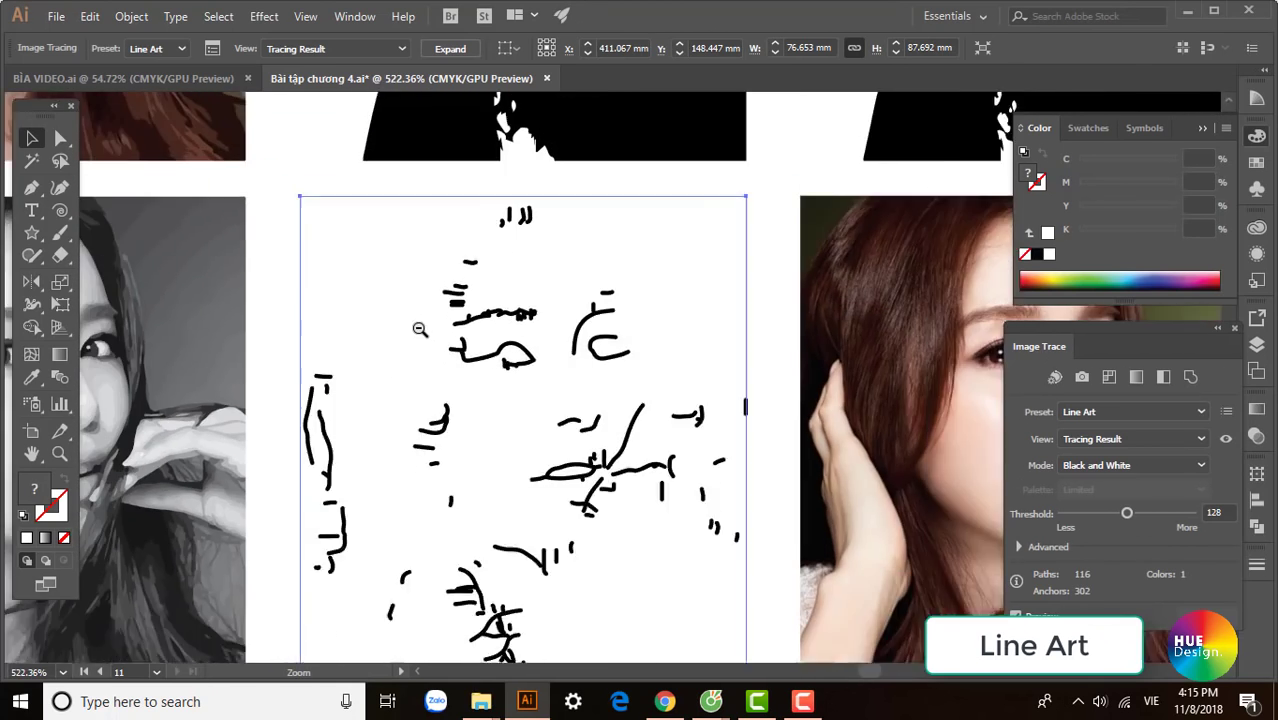
{"action": "mouse_move", "coordinate": [556, 455]}
{"action": "left_mouse_down"}
{"action": "mouse_move", "coordinate": [534, 437]}
{"action": "mouse_move", "coordinate": [540, 468]}
{"action": "mouse_move", "coordinate": [488, 436]}
{"action": "mouse_move", "coordinate": [603, 474]}
{"action": "left_mouse_up"}
Step: Trace the neighbouring colour copy with the Technical Drawing preset
{"action": "left_click_drag", "start_coordinate": [628, 424], "coordinate": [181, 381]}
{"action": "left_click", "coordinate": [590, 283]}
{"action": "left_click", "coordinate": [469, 49]}
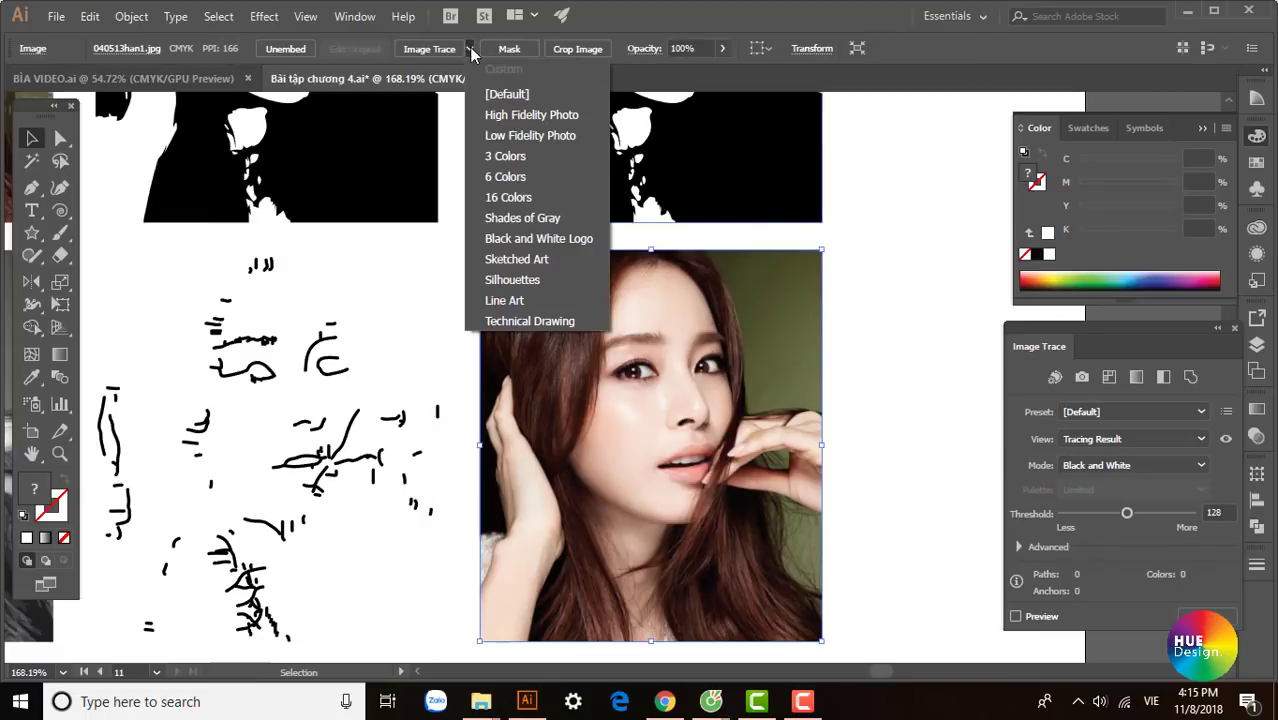
{"action": "left_click", "coordinate": [512, 322]}
{"action": "scroll", "coordinate": [898, 400], "scroll_direction": "down", "scroll_amount": 1}
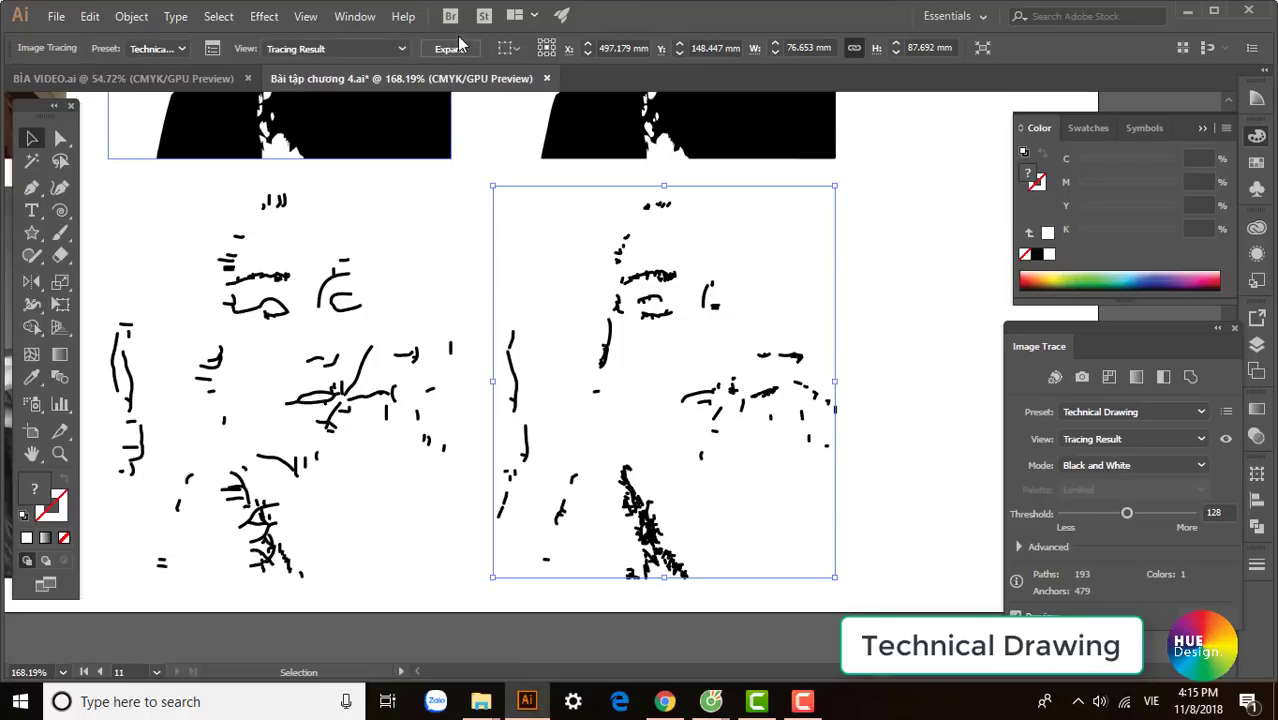
{"action": "key", "text": "ctrl+minus"}
{"action": "key", "text": "ctrl+minus"}
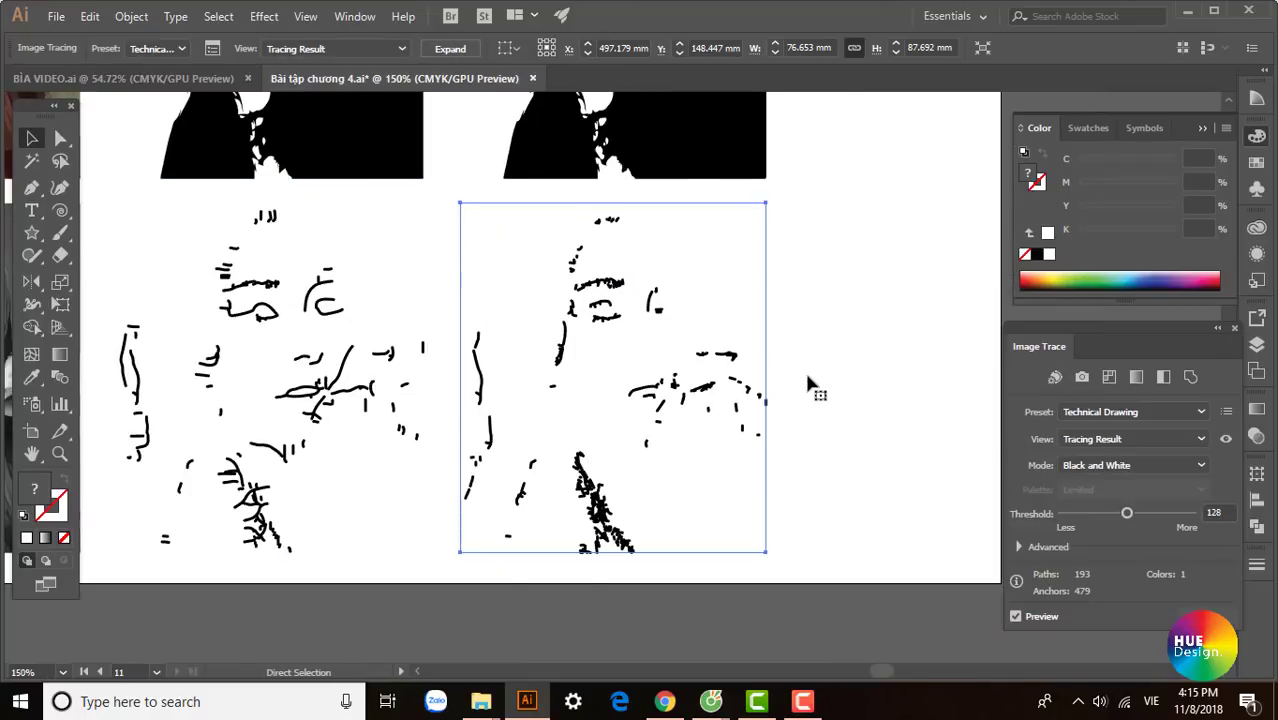
{"action": "key", "text": "ctrl+minus"}
{"action": "left_click_drag", "start_coordinate": [382, 376], "coordinate": [662, 398]}
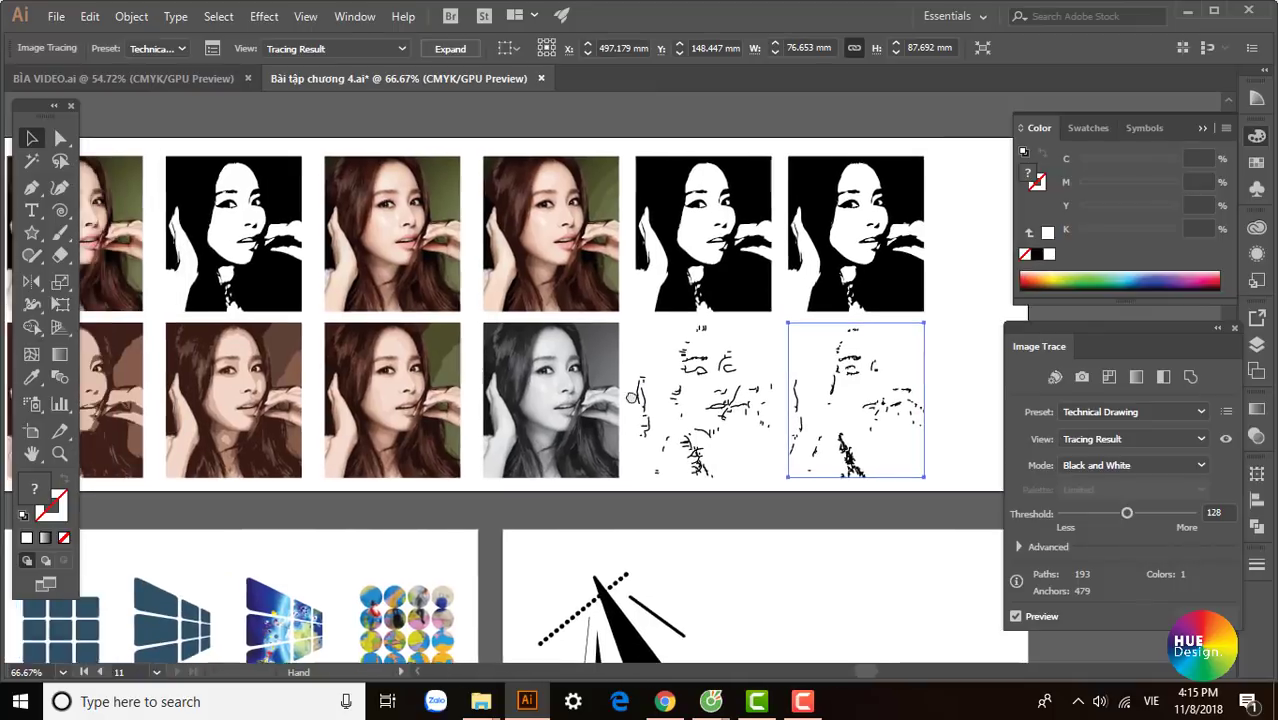
Step: Zoom out to the second six-photo grid and select its top-right colour portrait
{"action": "key", "text": "ctrl+minus"}
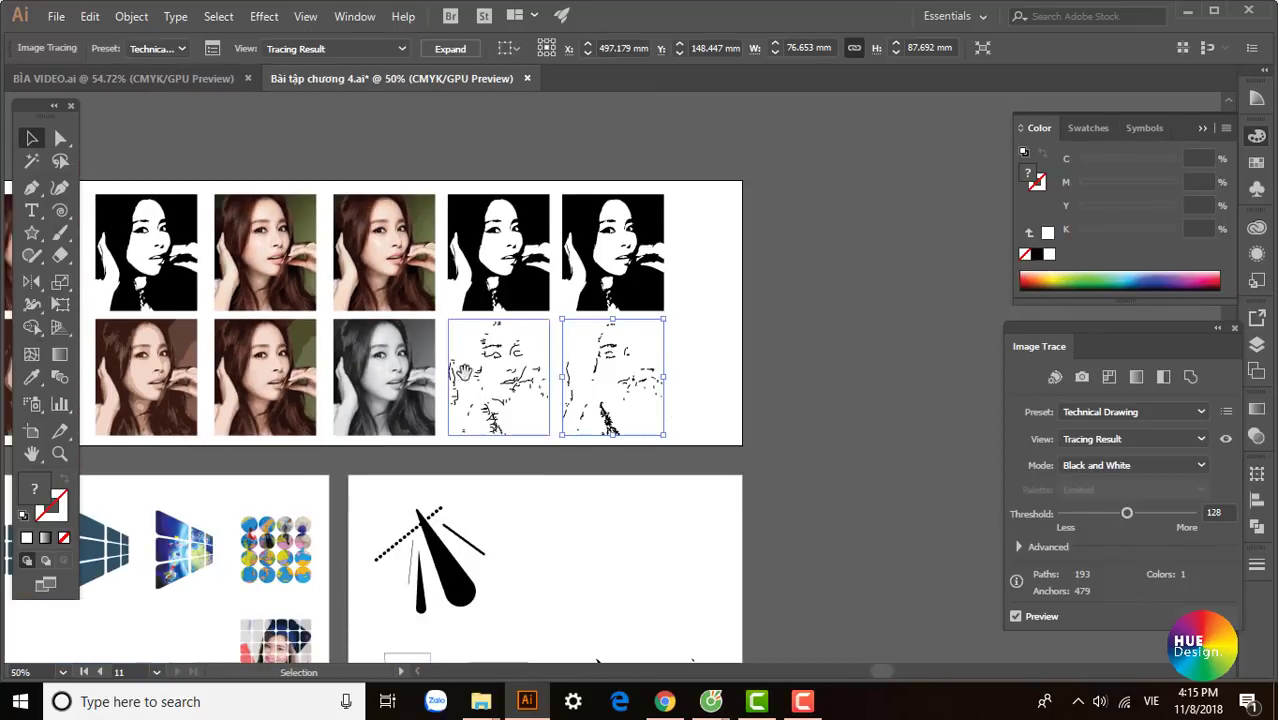
{"action": "scroll", "coordinate": [142, 379], "scroll_direction": "up", "scroll_amount": 1}
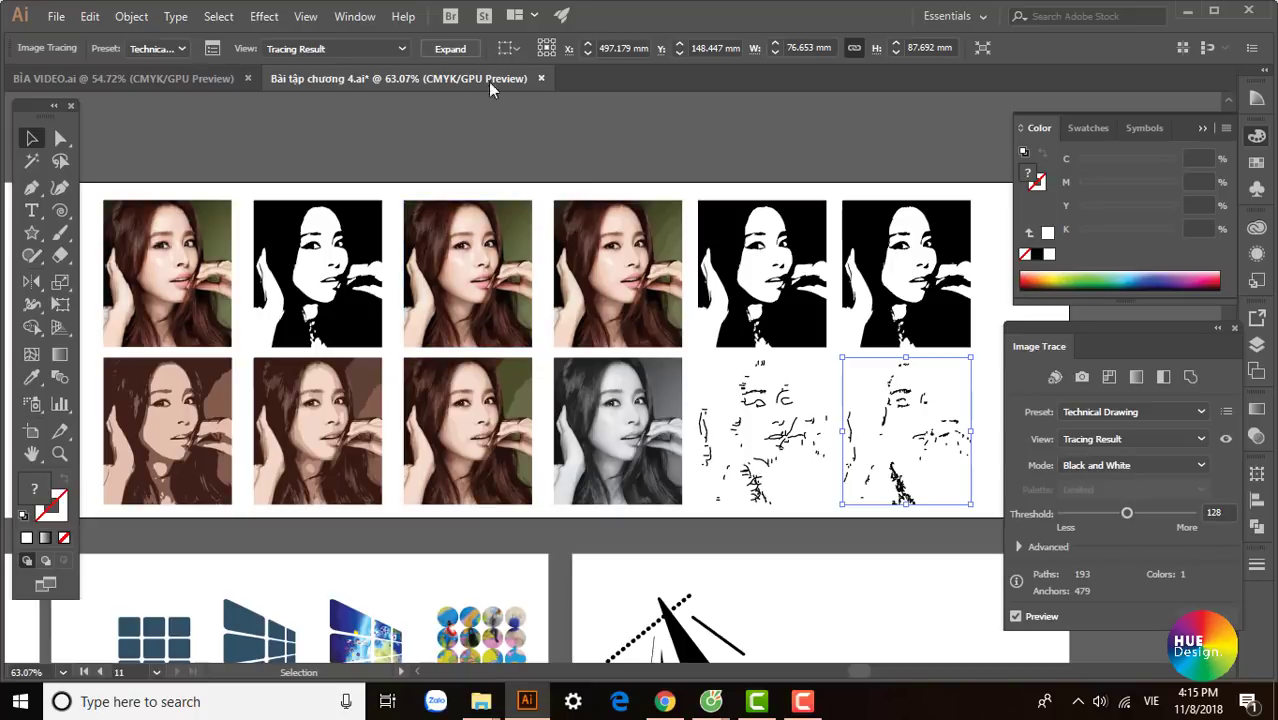
{"action": "left_click", "coordinate": [651, 150]}
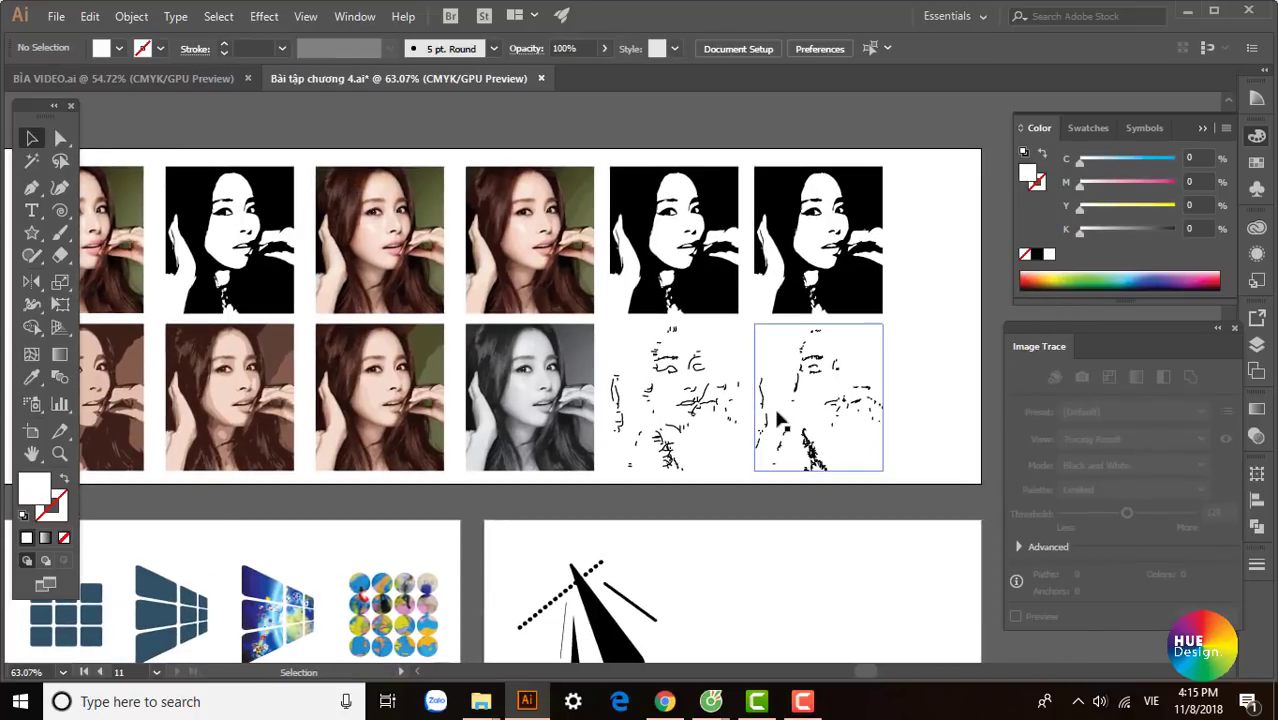
{"action": "scroll", "coordinate": [760, 390], "scroll_direction": "up", "scroll_amount": 2}
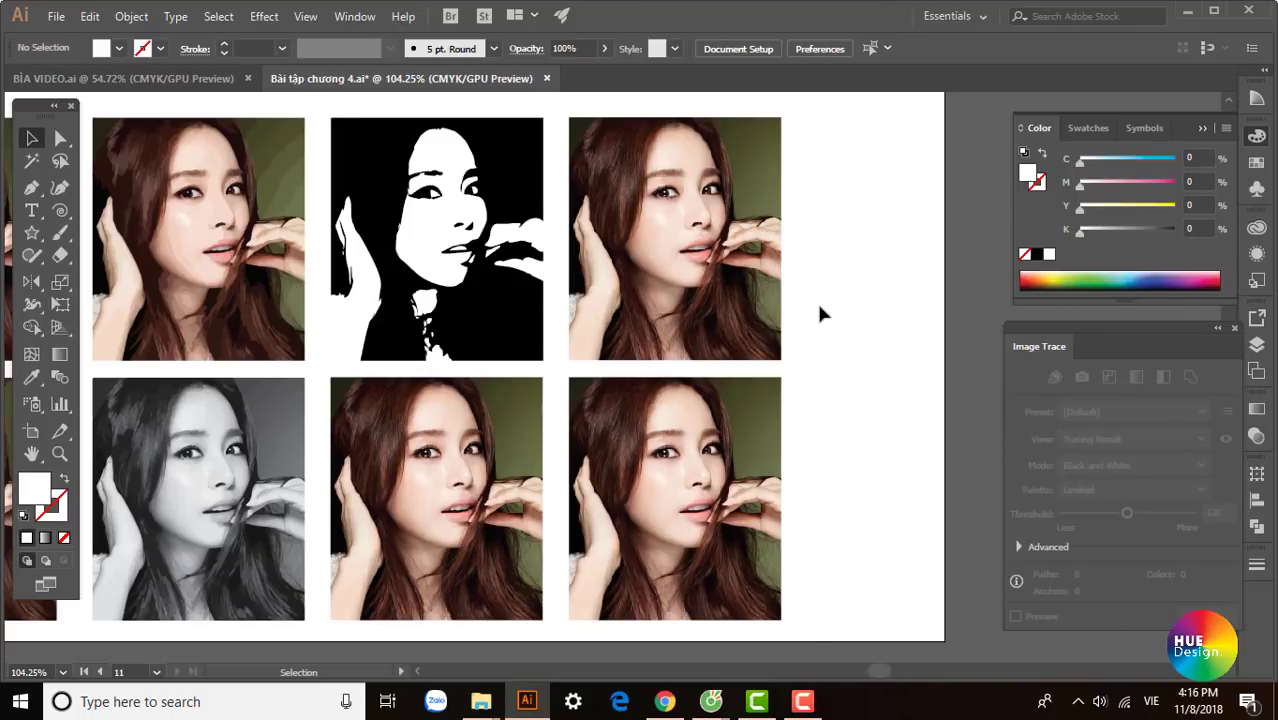
{"action": "scroll", "coordinate": [822, 320], "scroll_direction": "left", "scroll_amount": 1}
{"action": "left_click", "coordinate": [760, 255]}
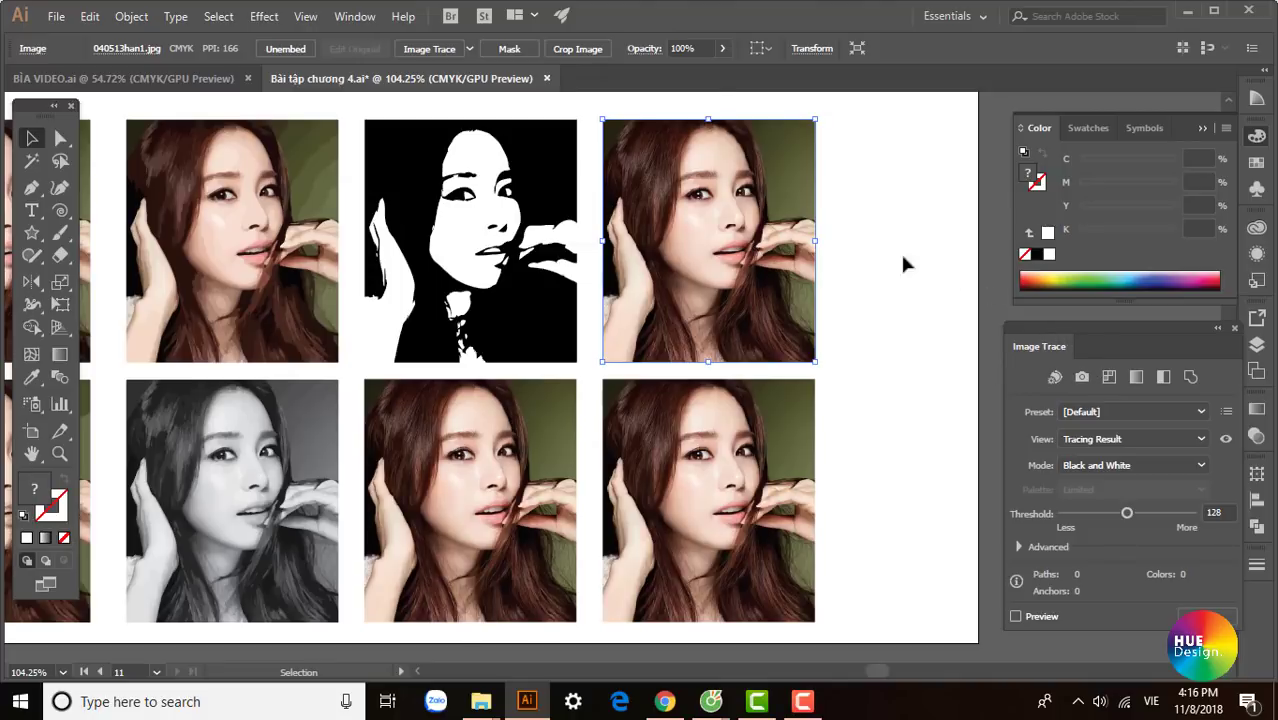
{"action": "left_click", "coordinate": [355, 22]}
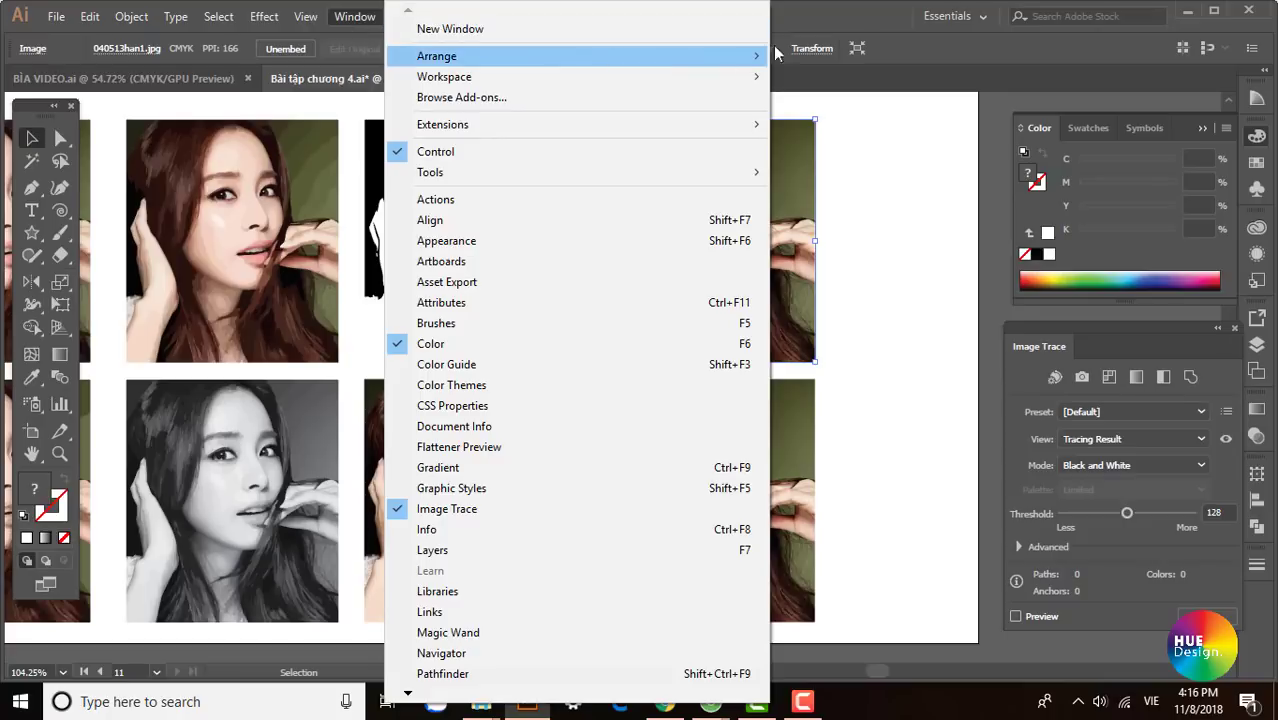
{"action": "left_click", "coordinate": [816, 22]}
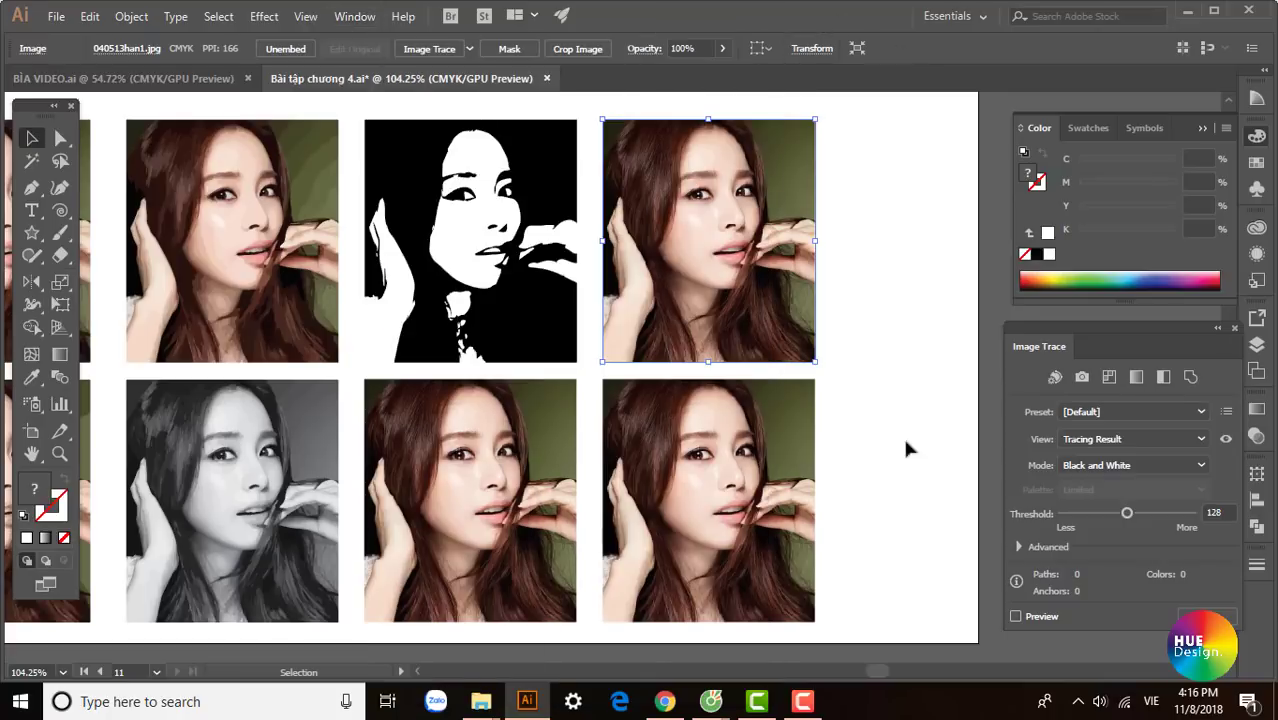
{"action": "left_click", "coordinate": [857, 367]}
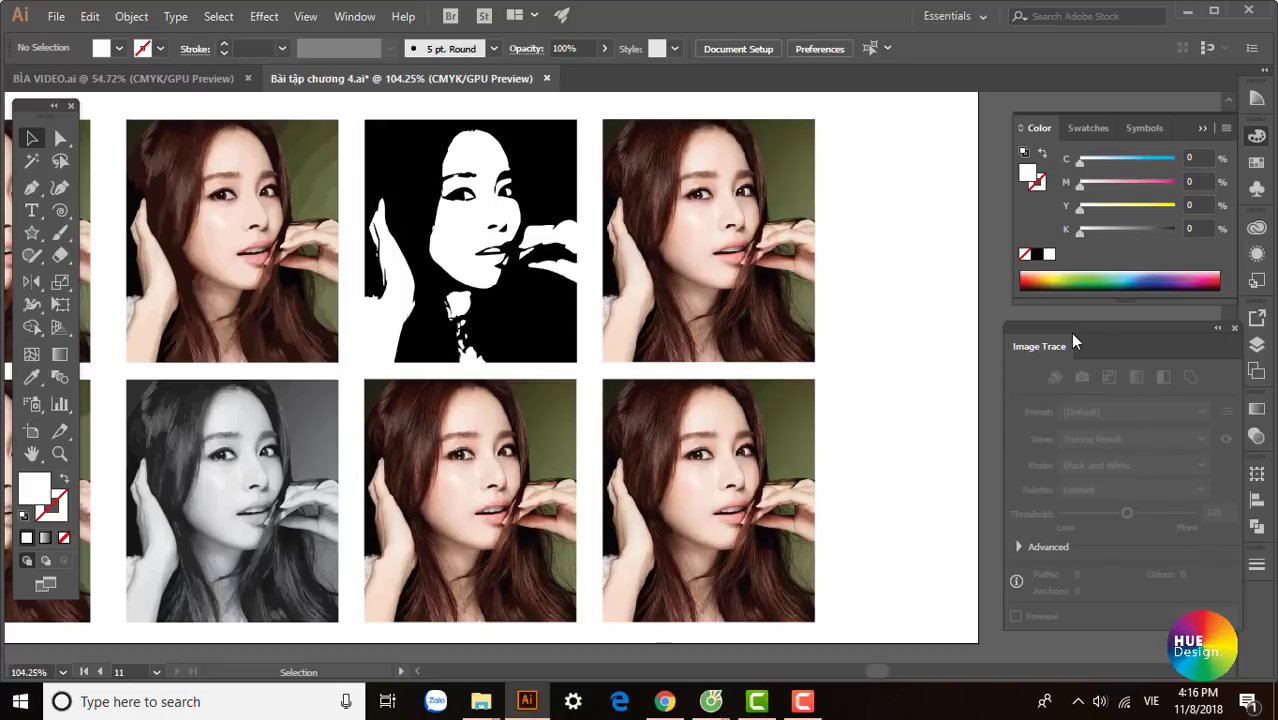
{"action": "left_click", "coordinate": [770, 270]}
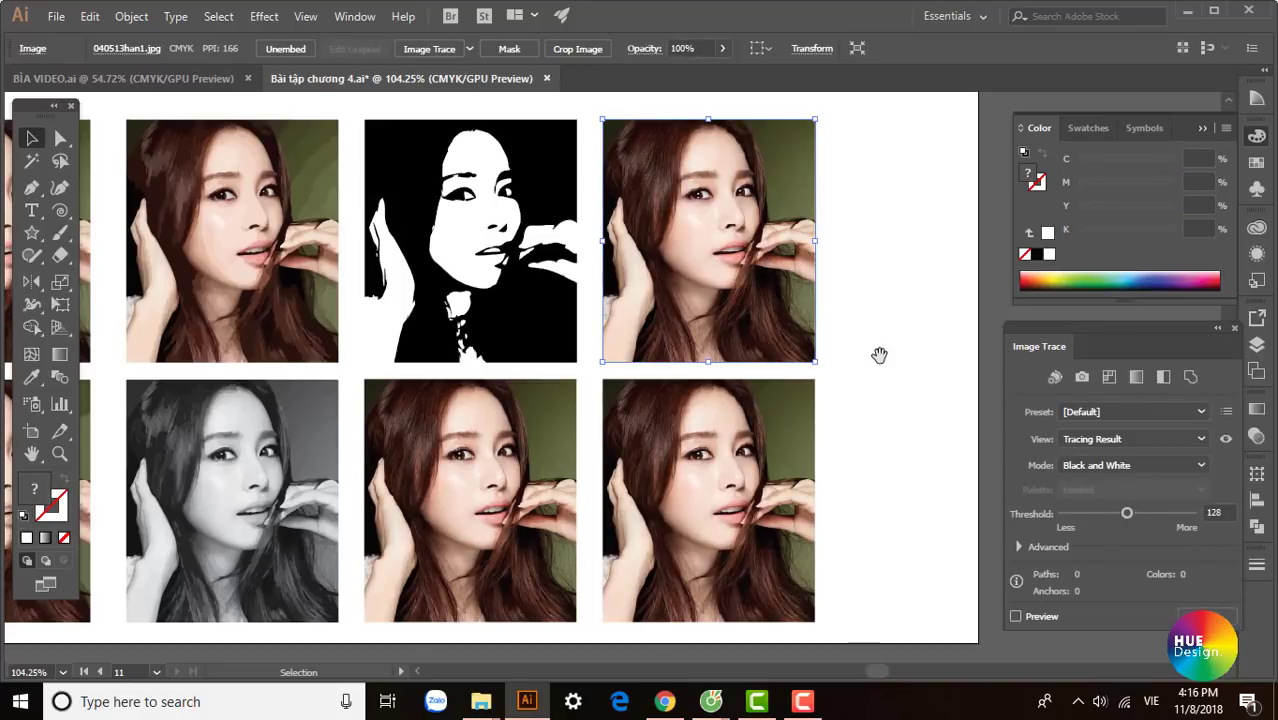
{"action": "left_click_drag", "start_coordinate": [879, 353], "coordinate": [819, 354]}
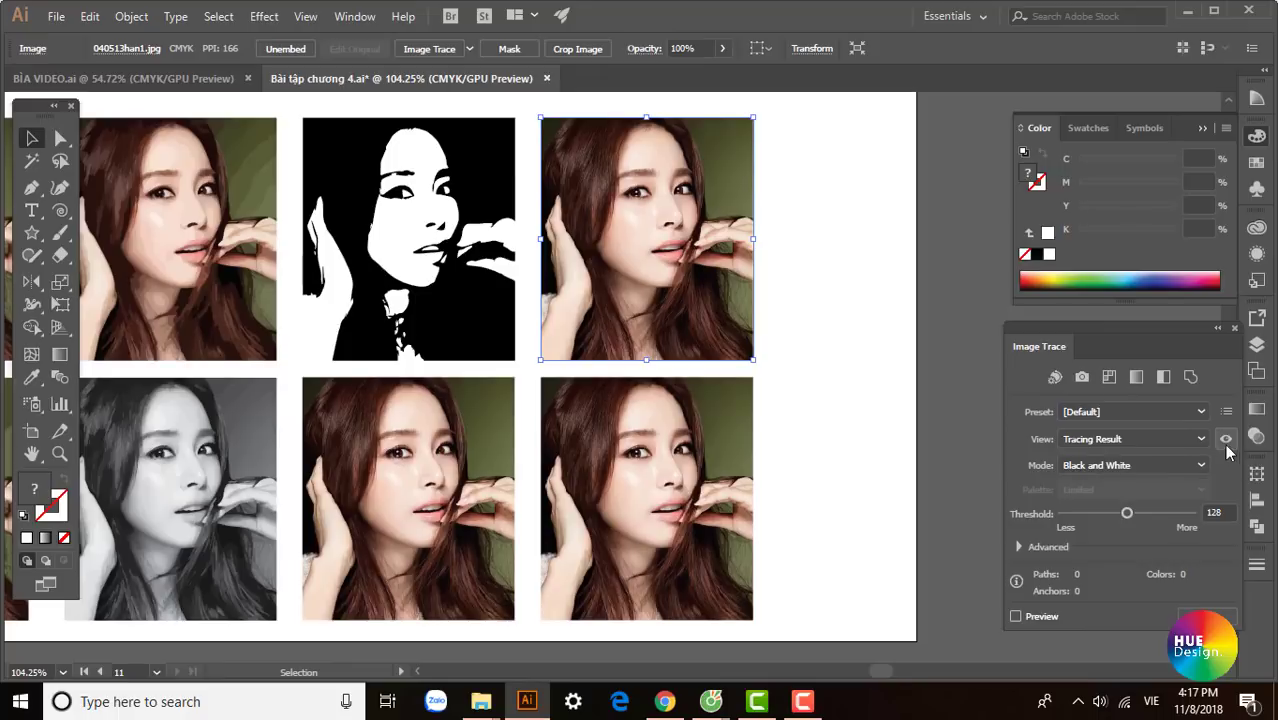
Step: Trace the top-right copy with Auto-Color and toggle between trace and source to compare
{"action": "left_click", "coordinate": [1055, 378]}
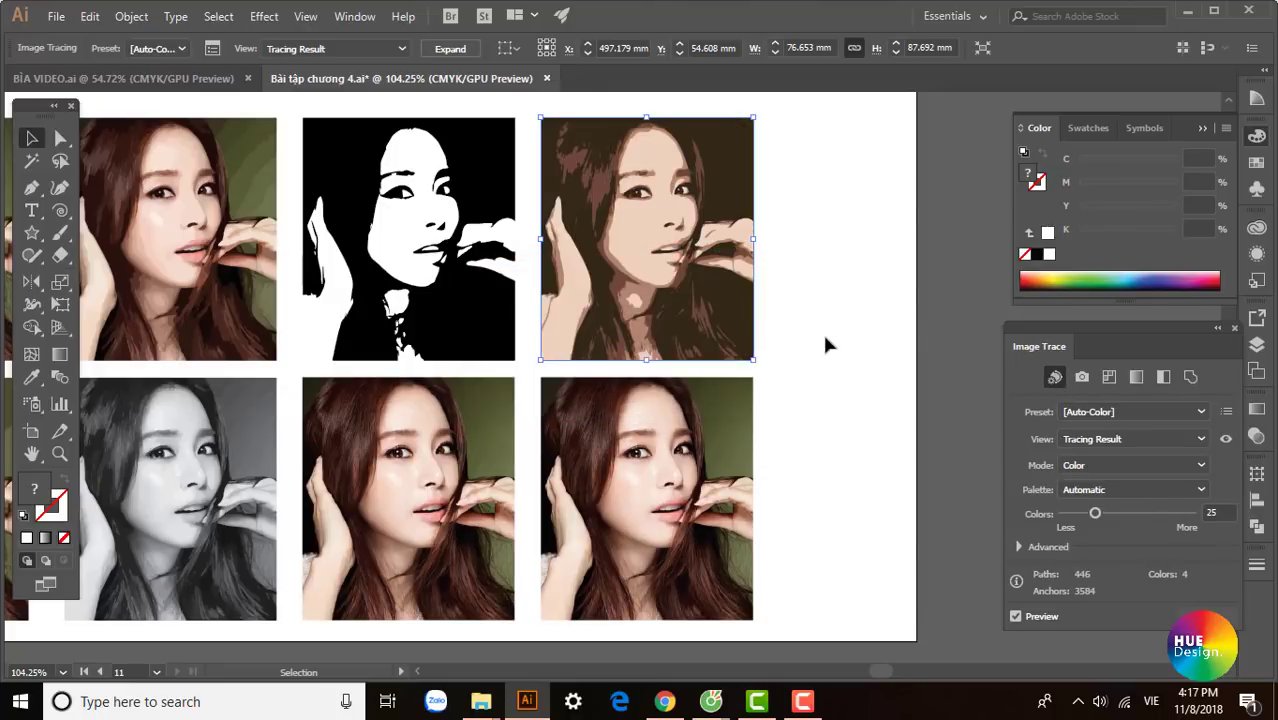
{"action": "left_click", "coordinate": [1226, 440]}
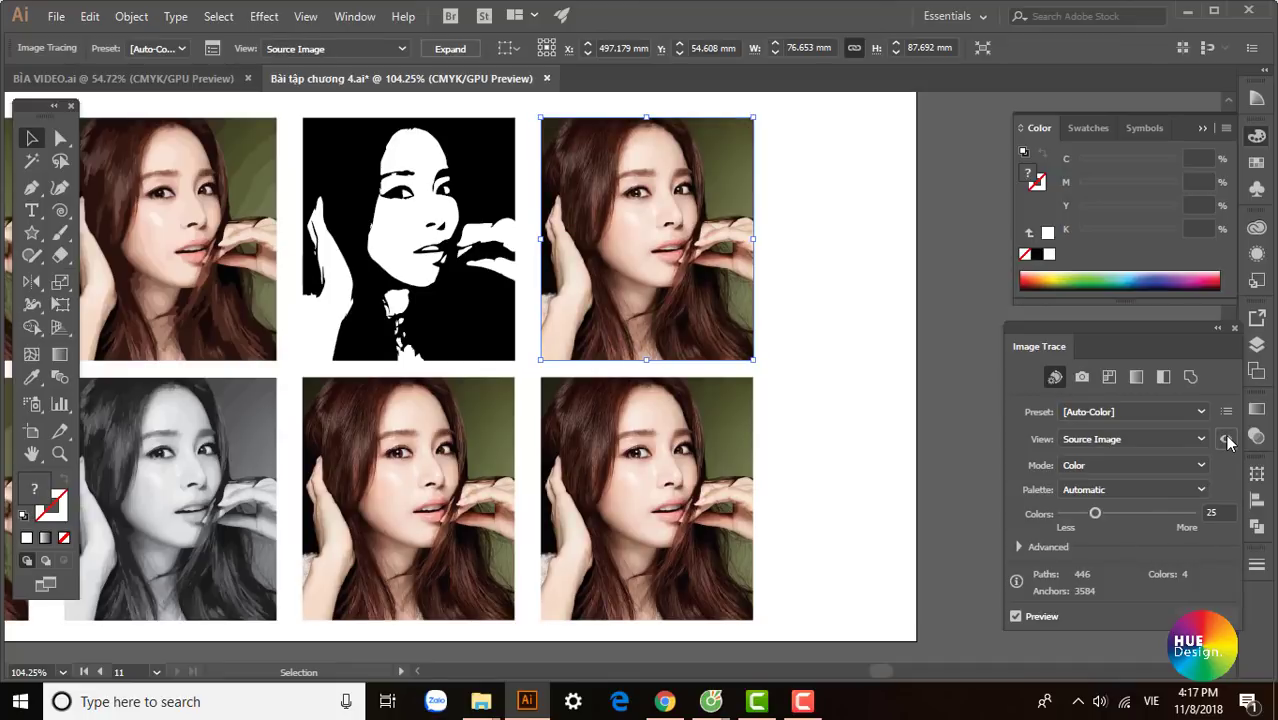
{"action": "left_click", "coordinate": [1226, 440]}
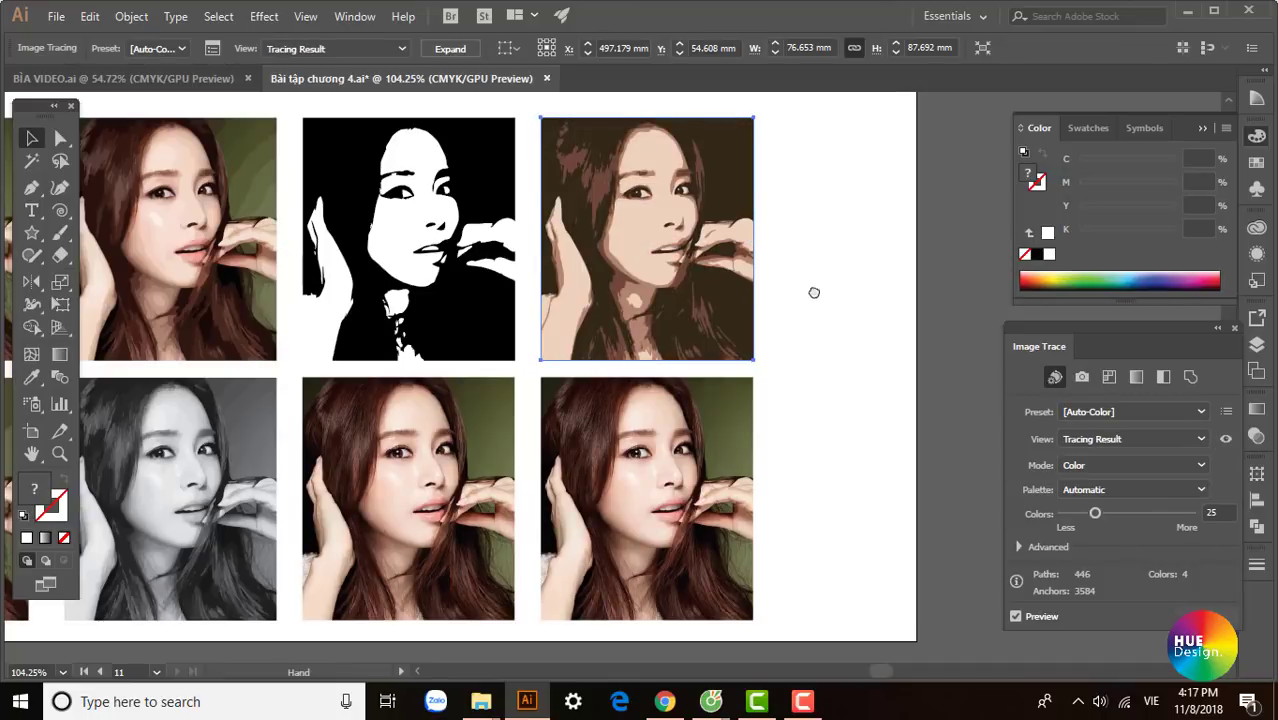
{"action": "mouse_move", "coordinate": [813, 288]}
{"action": "left_mouse_down"}
{"action": "mouse_move", "coordinate": [829, 322]}
{"action": "mouse_move", "coordinate": [750, 332]}
{"action": "left_mouse_up"}
{"action": "scroll", "coordinate": [784, 292], "scroll_direction": "up", "scroll_amount": 3}
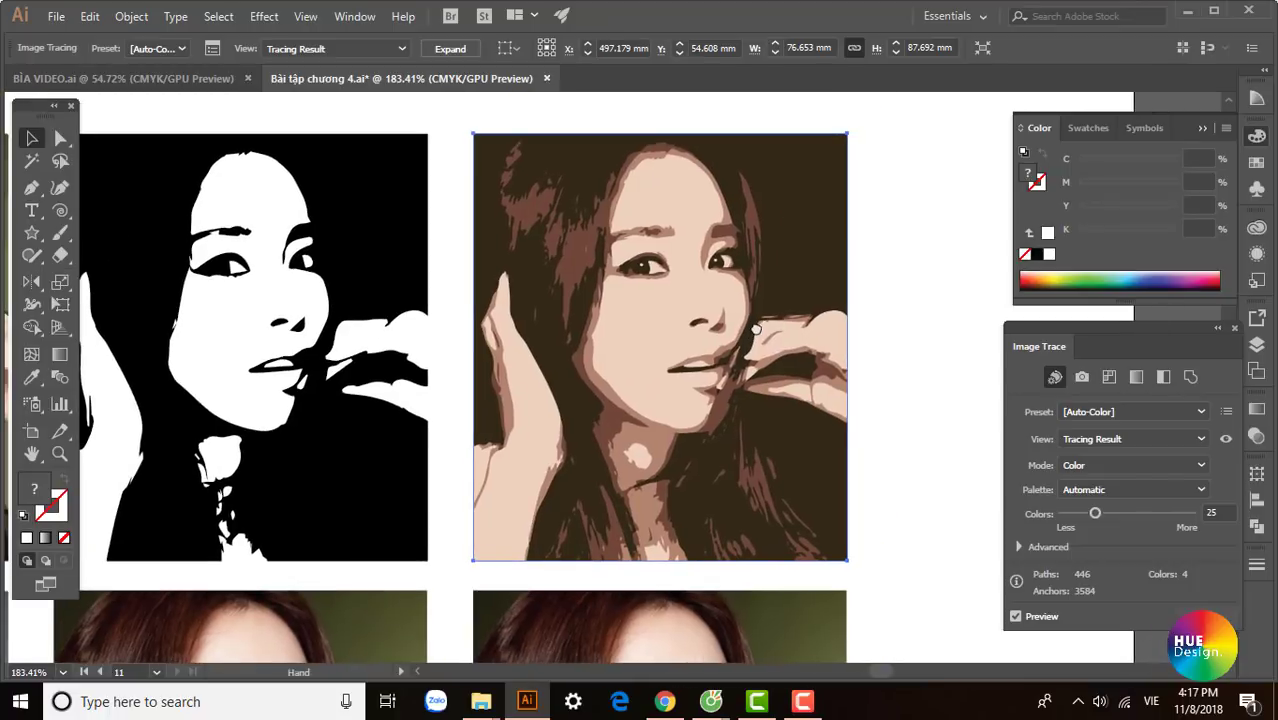
{"action": "left_click", "coordinate": [1226, 440]}
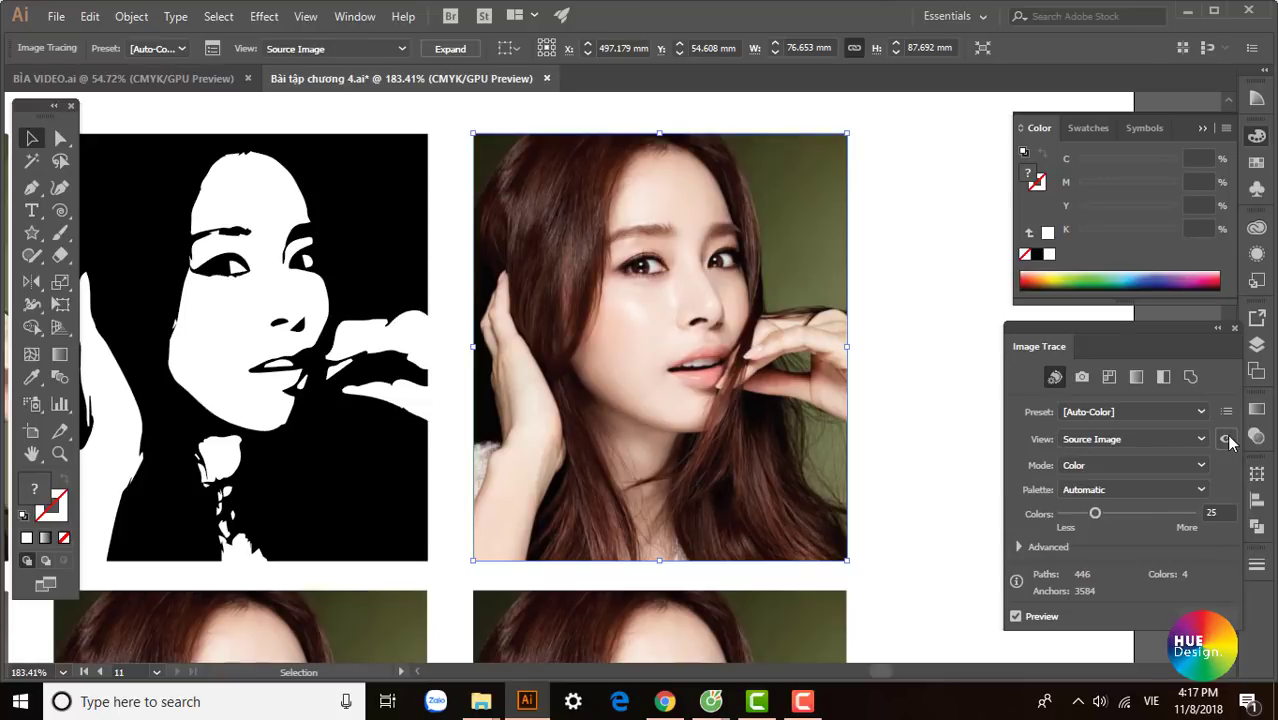
{"action": "left_click", "coordinate": [1228, 441]}
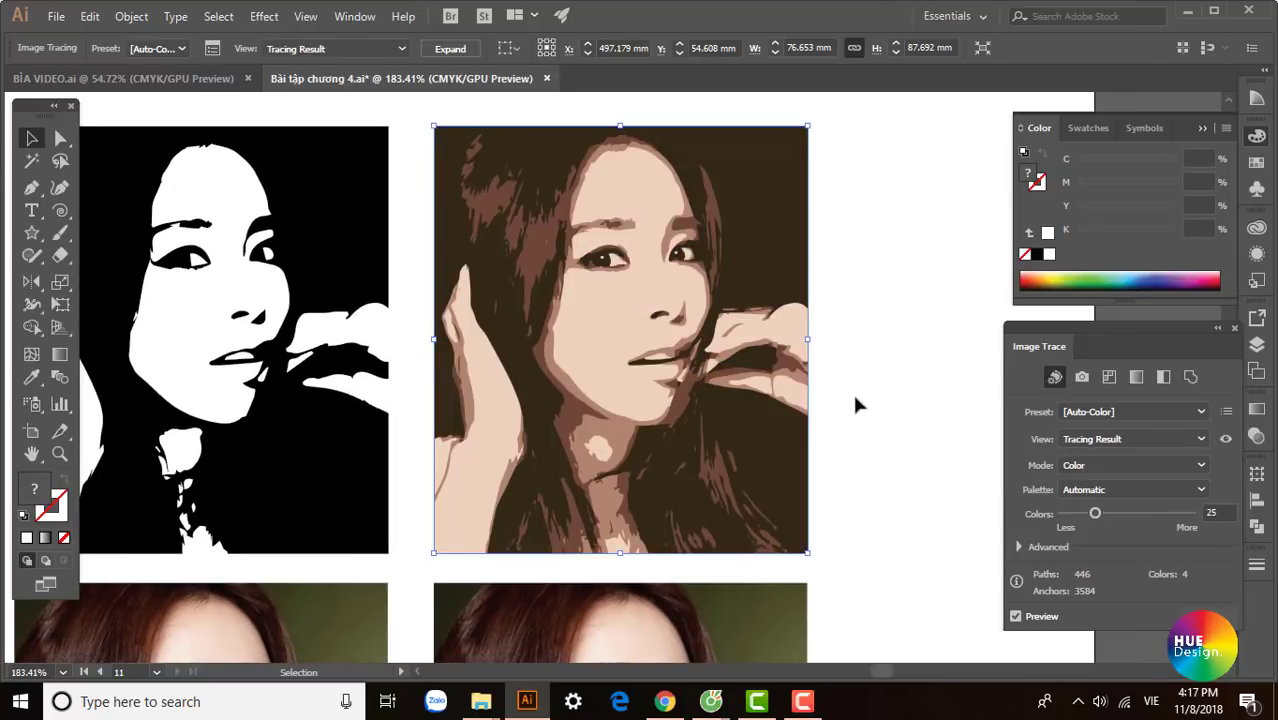
Step: Zoom in on the traced eye, then zoom out and select the next untraced colour photo
{"action": "left_click_drag", "start_coordinate": [802, 416], "coordinate": [751, 411]}
{"action": "key", "text": "ctrl+space"}
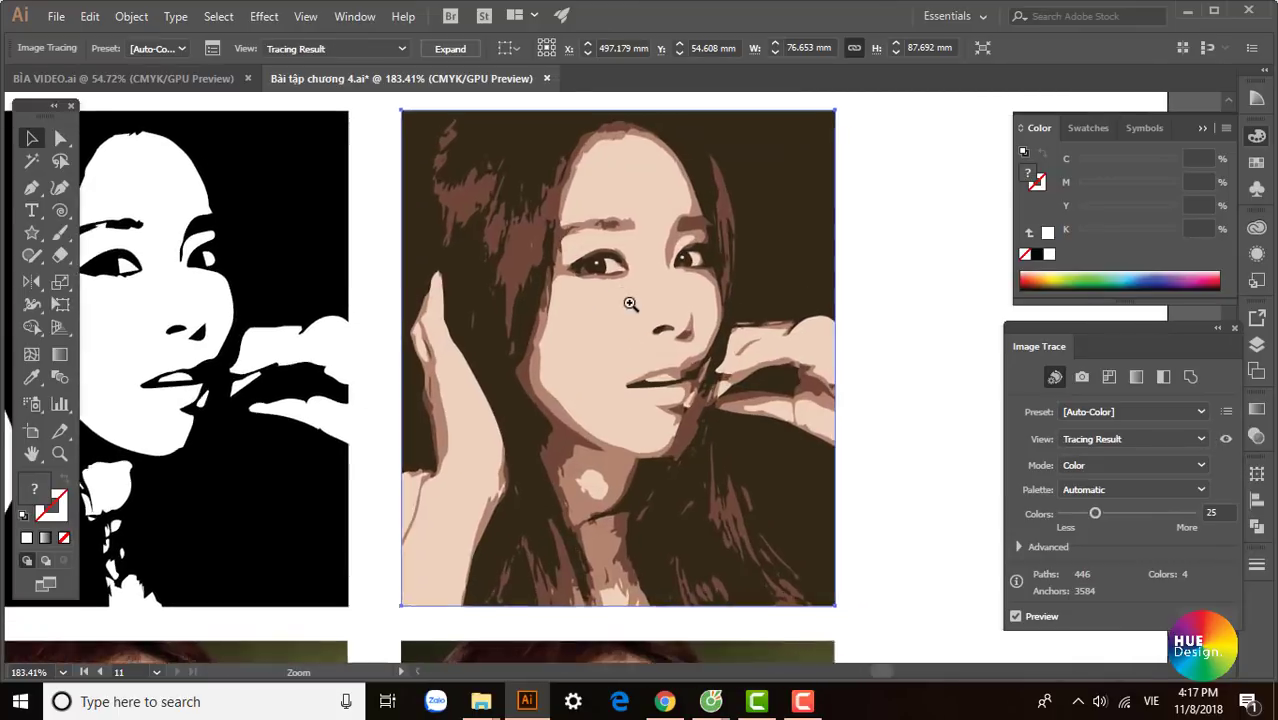
{"action": "left_click_drag", "start_coordinate": [633, 297], "coordinate": [629, 302]}
{"action": "left_click", "coordinate": [629, 302]}
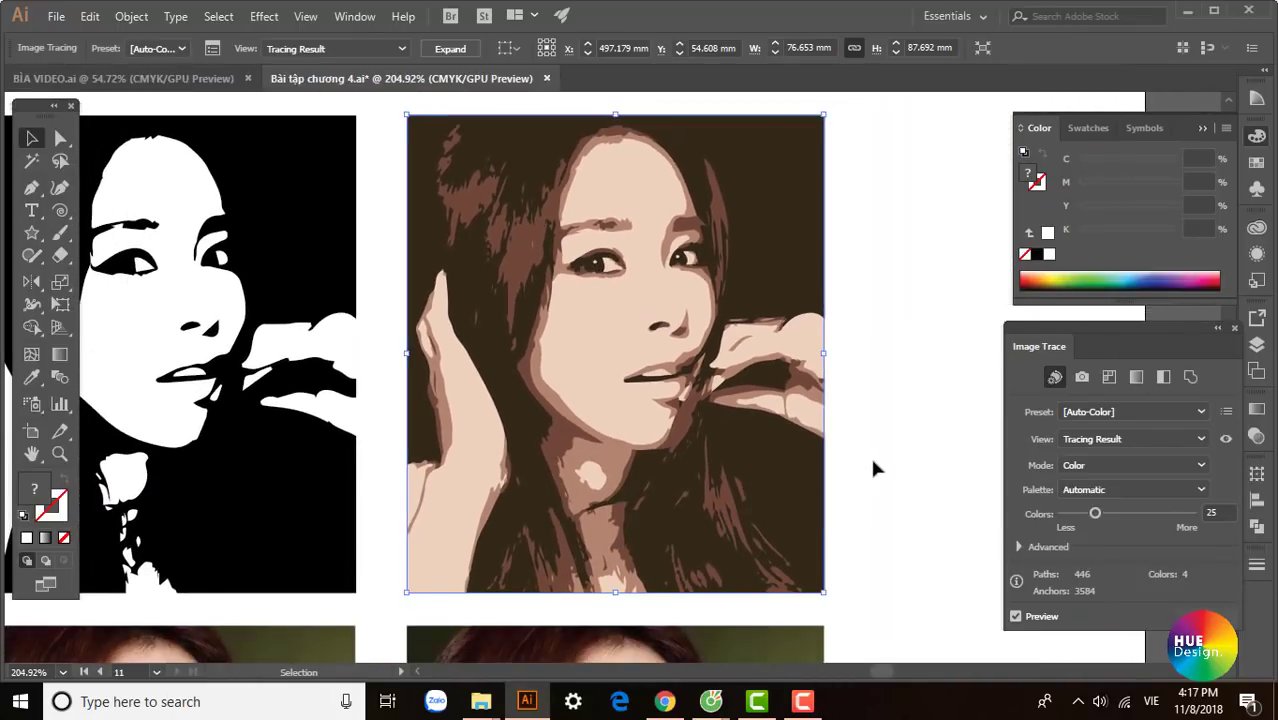
{"action": "key", "text": "ctrl+minus"}
{"action": "mouse_move", "coordinate": [870, 454]}
{"action": "left_mouse_down"}
{"action": "mouse_move", "coordinate": [787, 412]}
{"action": "mouse_move", "coordinate": [910, 271]}
{"action": "left_mouse_up"}
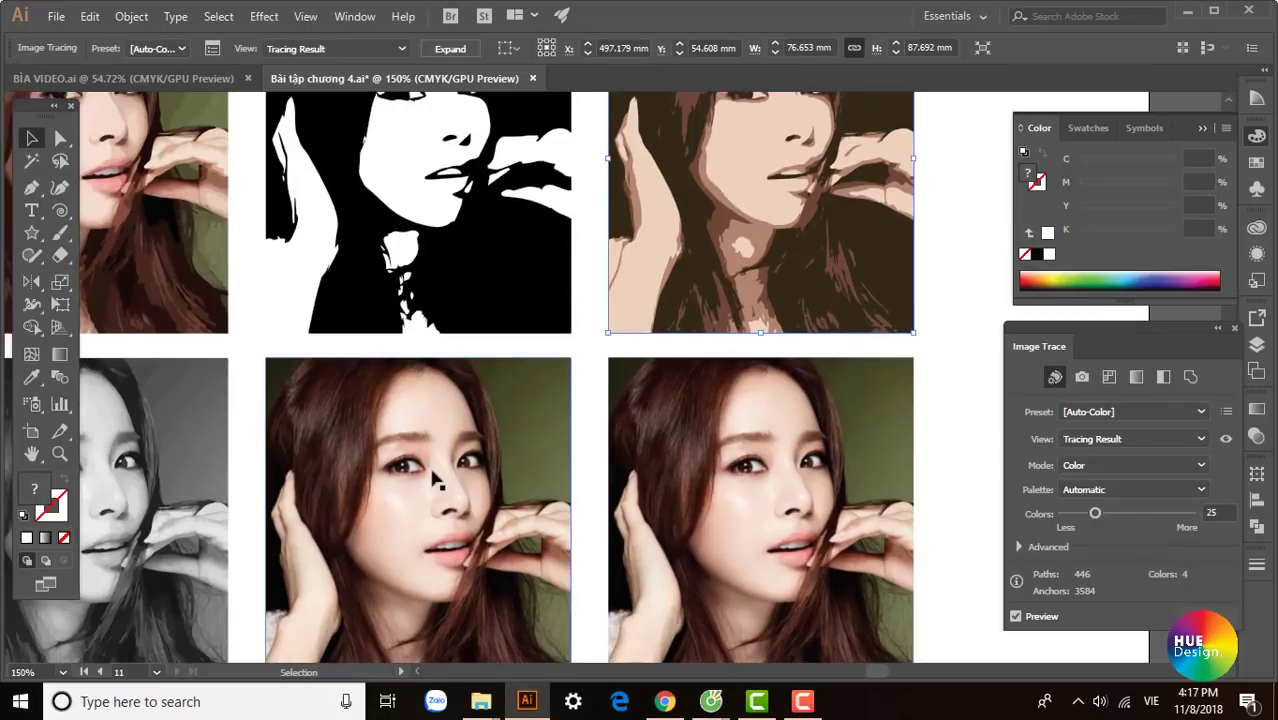
{"action": "left_click", "coordinate": [545, 520]}
{"action": "left_click_drag", "start_coordinate": [571, 530], "coordinate": [523, 341]}
{"action": "scroll", "coordinate": [523, 341], "scroll_direction": "up", "scroll_amount": 3}
{"action": "scroll", "coordinate": [491, 329], "scroll_direction": "down", "scroll_amount": 3}
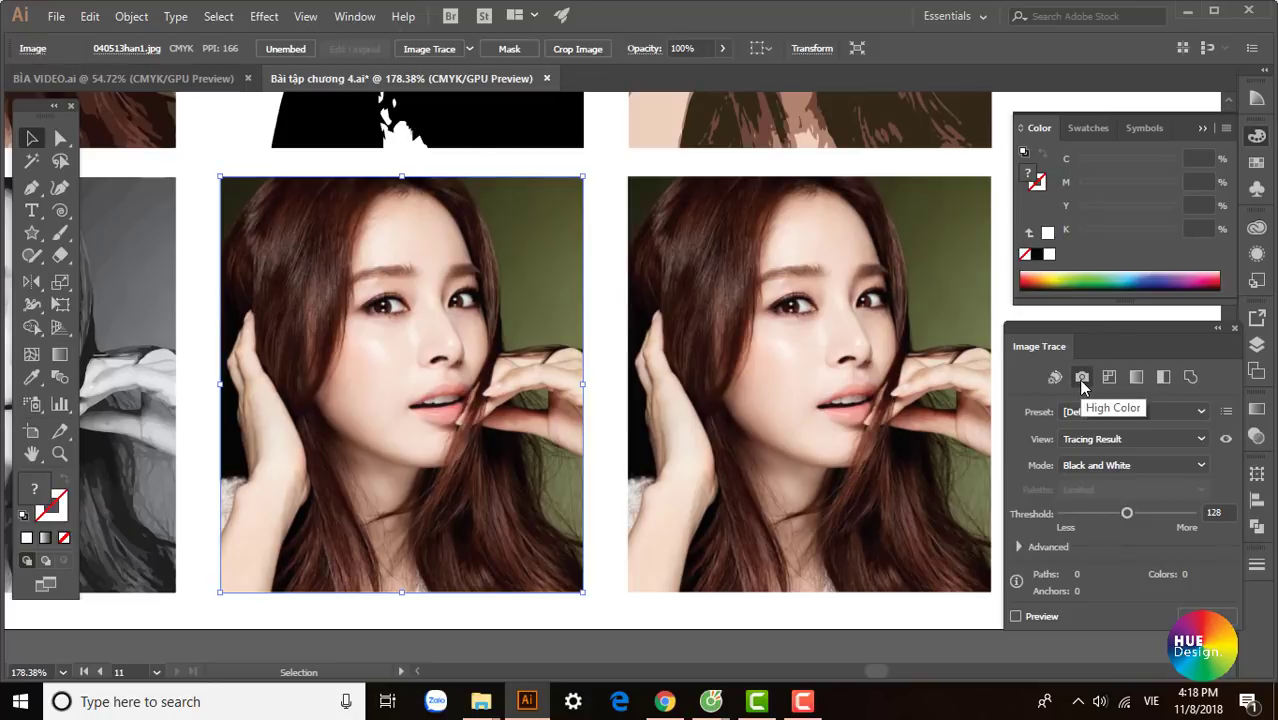
Step: Apply High Color to the middle copy, zoom in twice, and move the Image Trace panel up
{"action": "left_click", "coordinate": [1082, 378]}
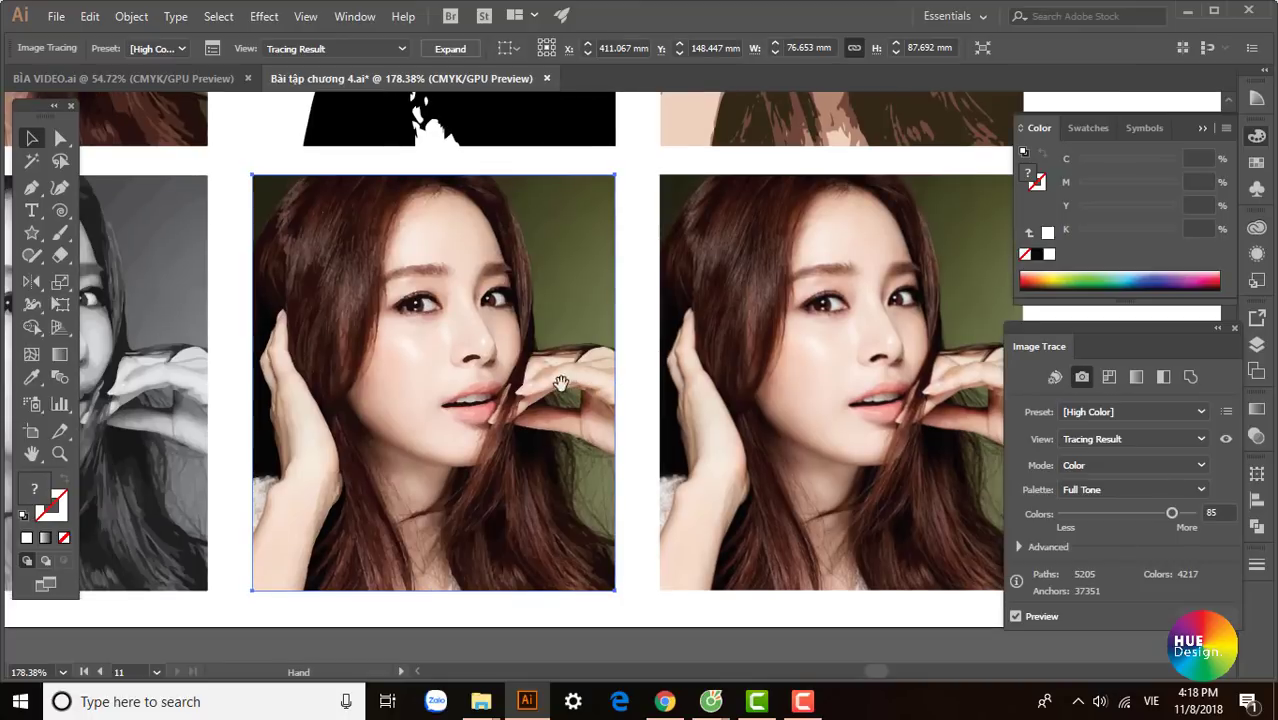
{"action": "left_click", "coordinate": [530, 312], "text": "ctrl"}
{"action": "left_click", "coordinate": [530, 312], "text": "ctrl"}
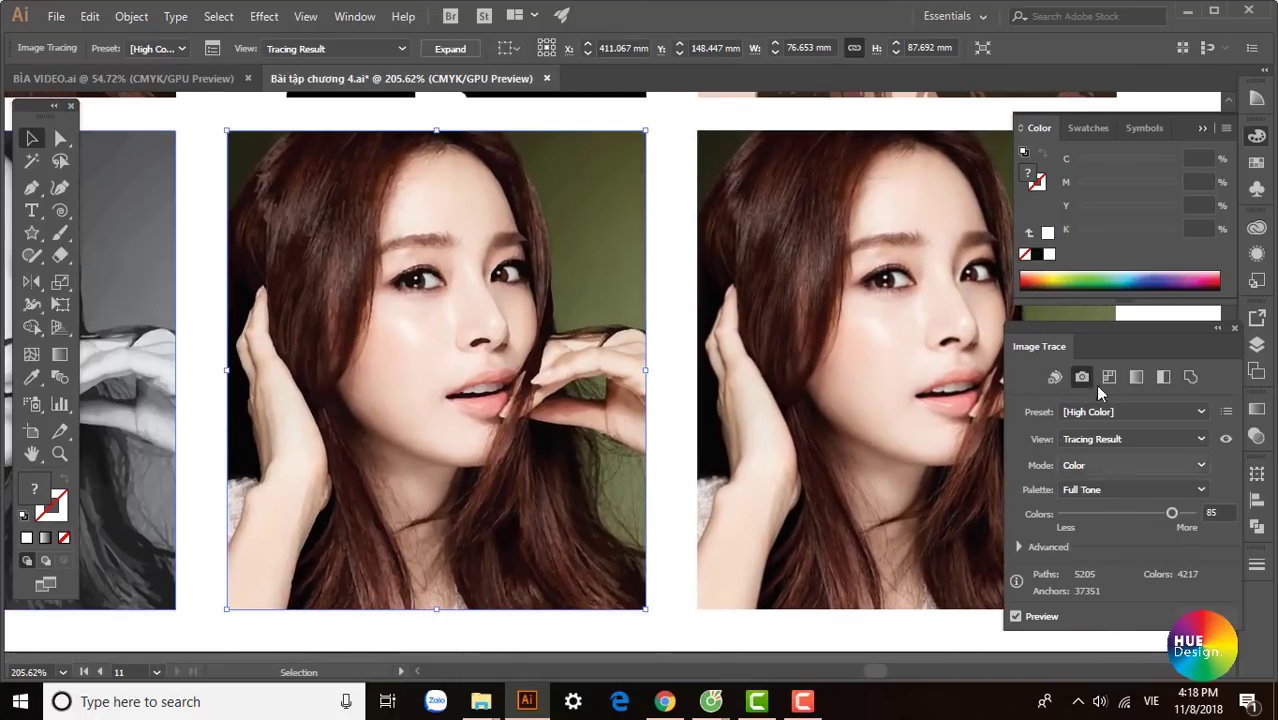
{"action": "left_click_drag", "start_coordinate": [1121, 330], "coordinate": [1125, 198]}
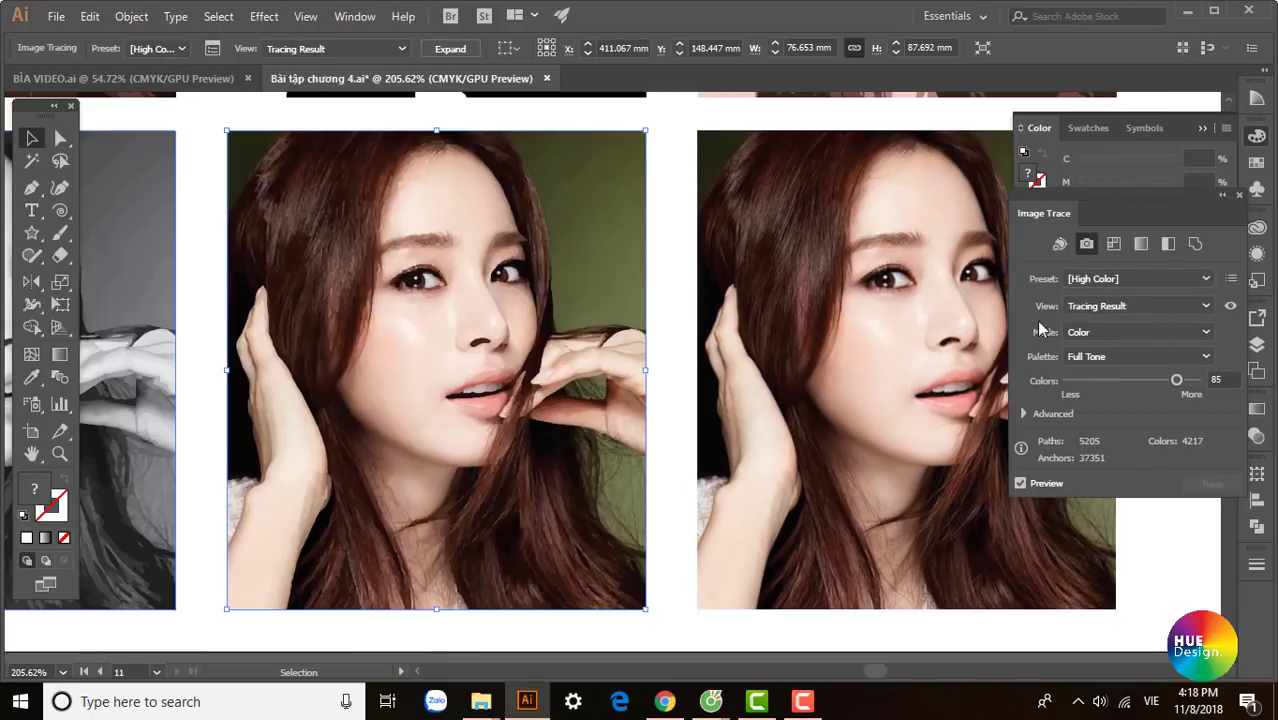
Step: Keep the High Color preset, Tracing Result view and Color mode, and lower Colors from 85 to 26
{"action": "left_click", "coordinate": [1206, 280]}
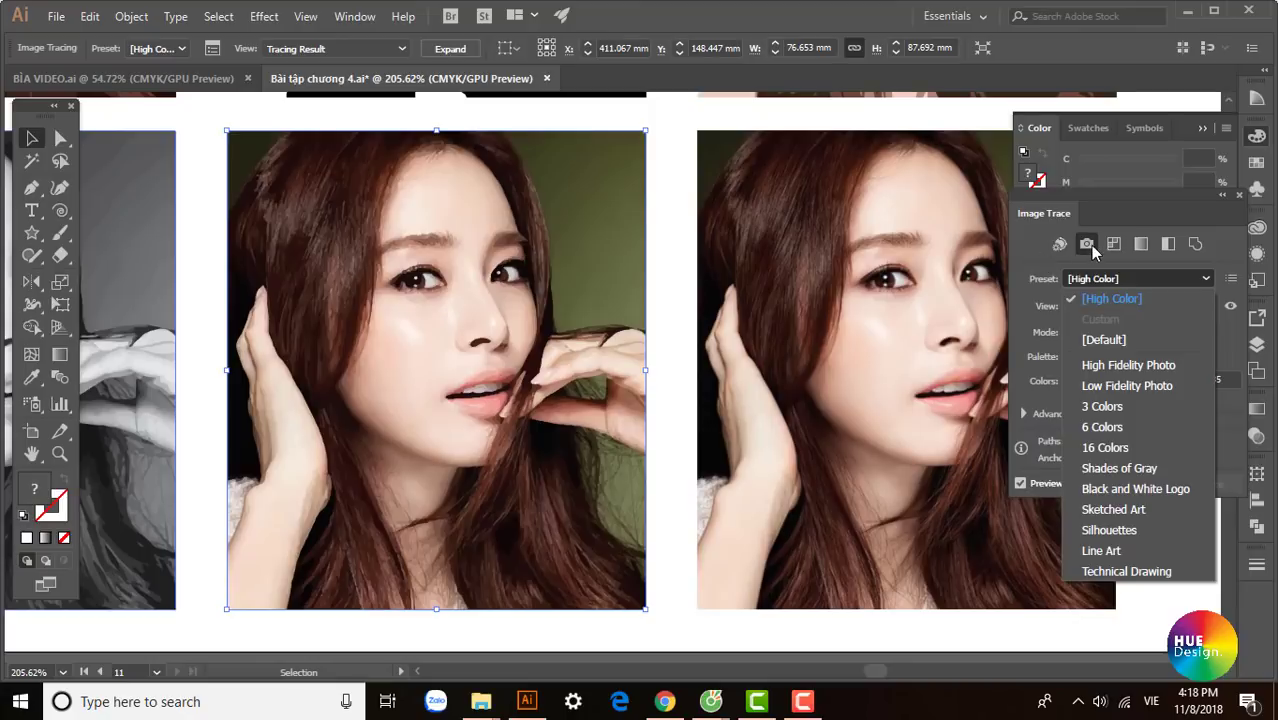
{"action": "left_click", "coordinate": [1090, 298]}
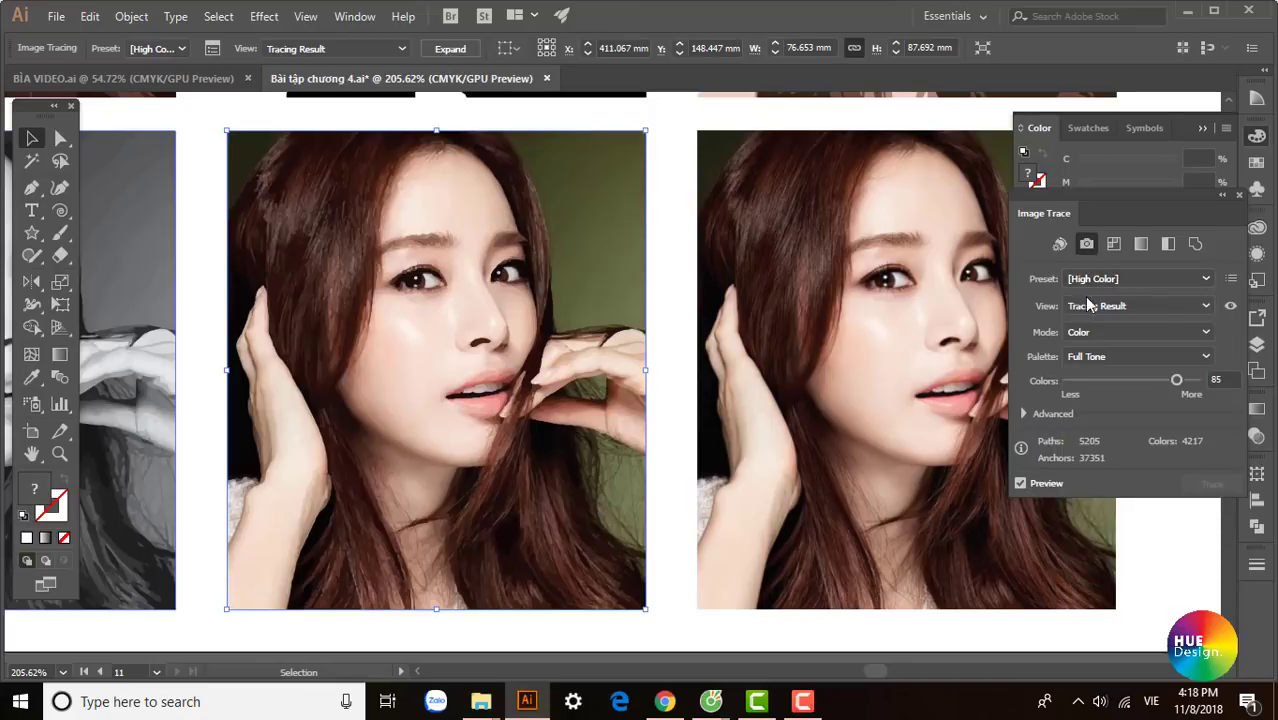
{"action": "left_click", "coordinate": [1205, 306]}
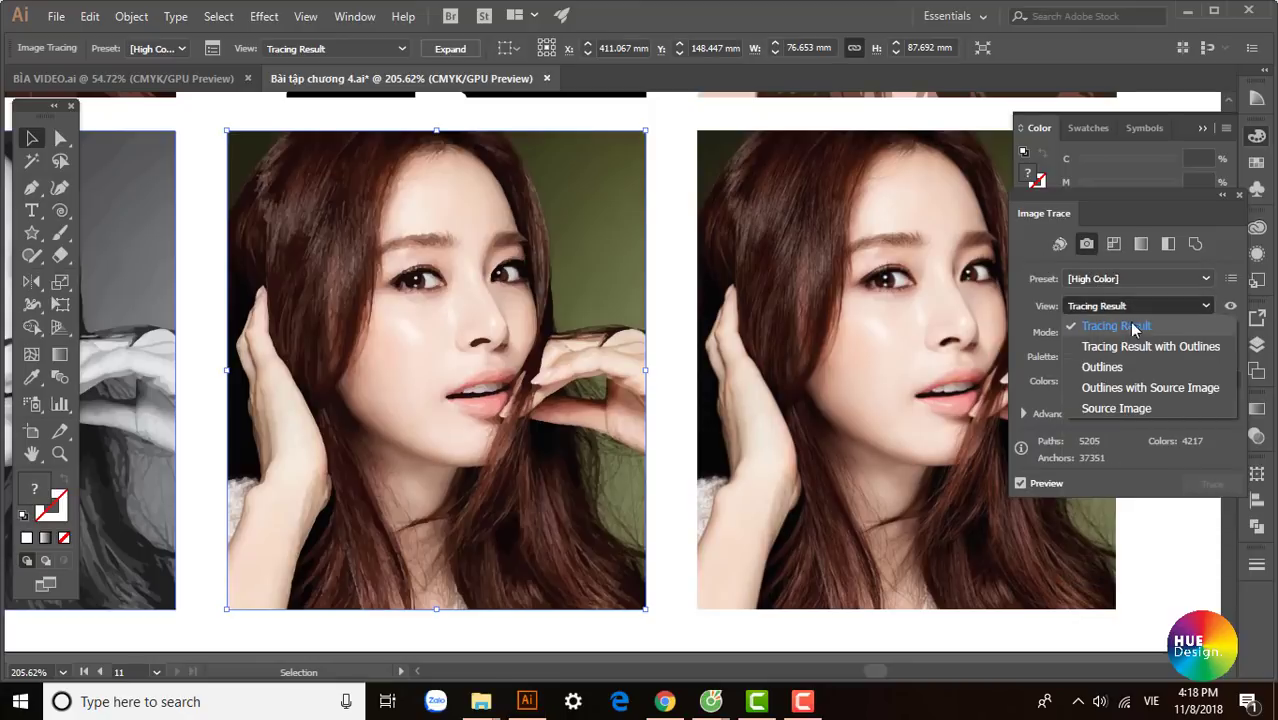
{"action": "left_click", "coordinate": [400, 48]}
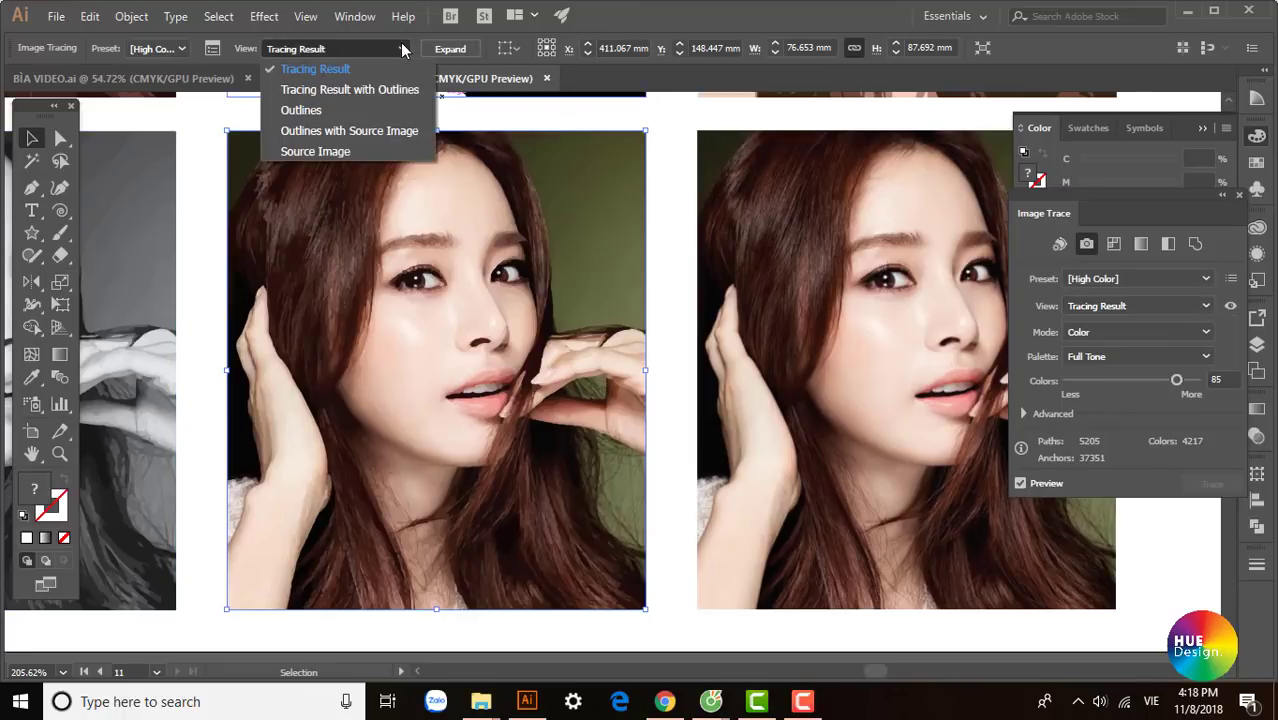
{"action": "left_click", "coordinate": [400, 44]}
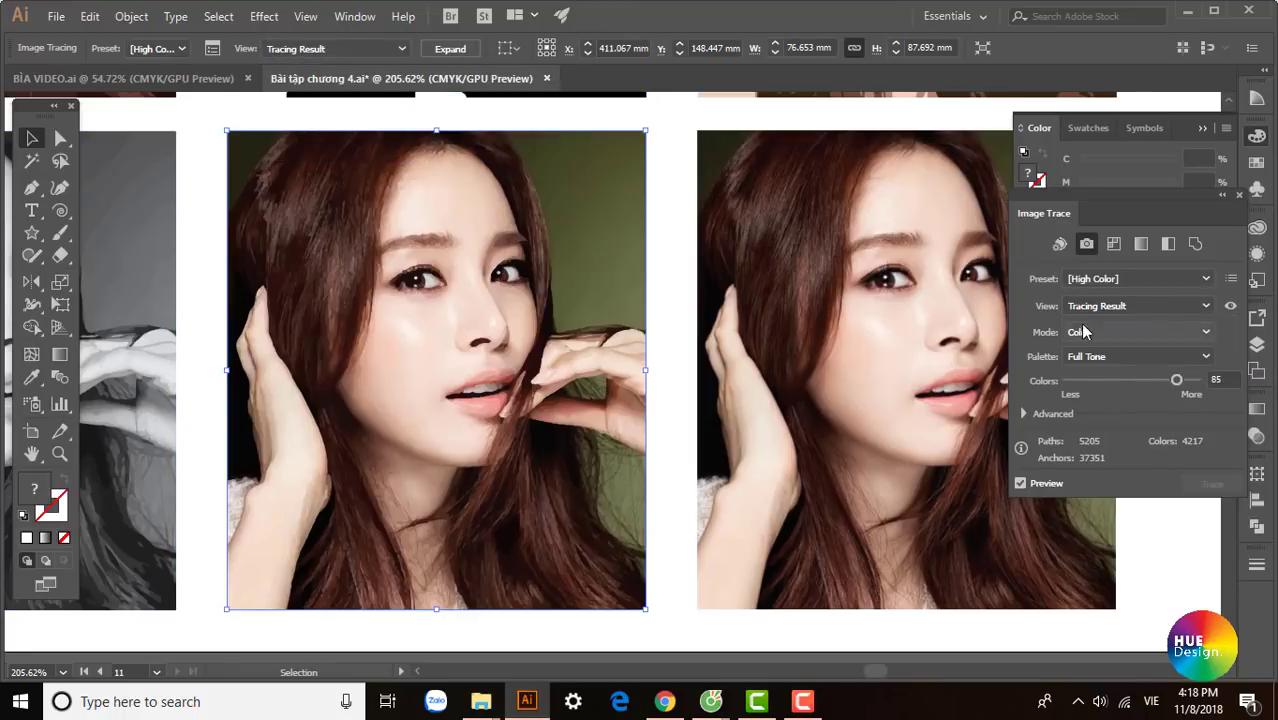
{"action": "left_click", "coordinate": [1210, 334]}
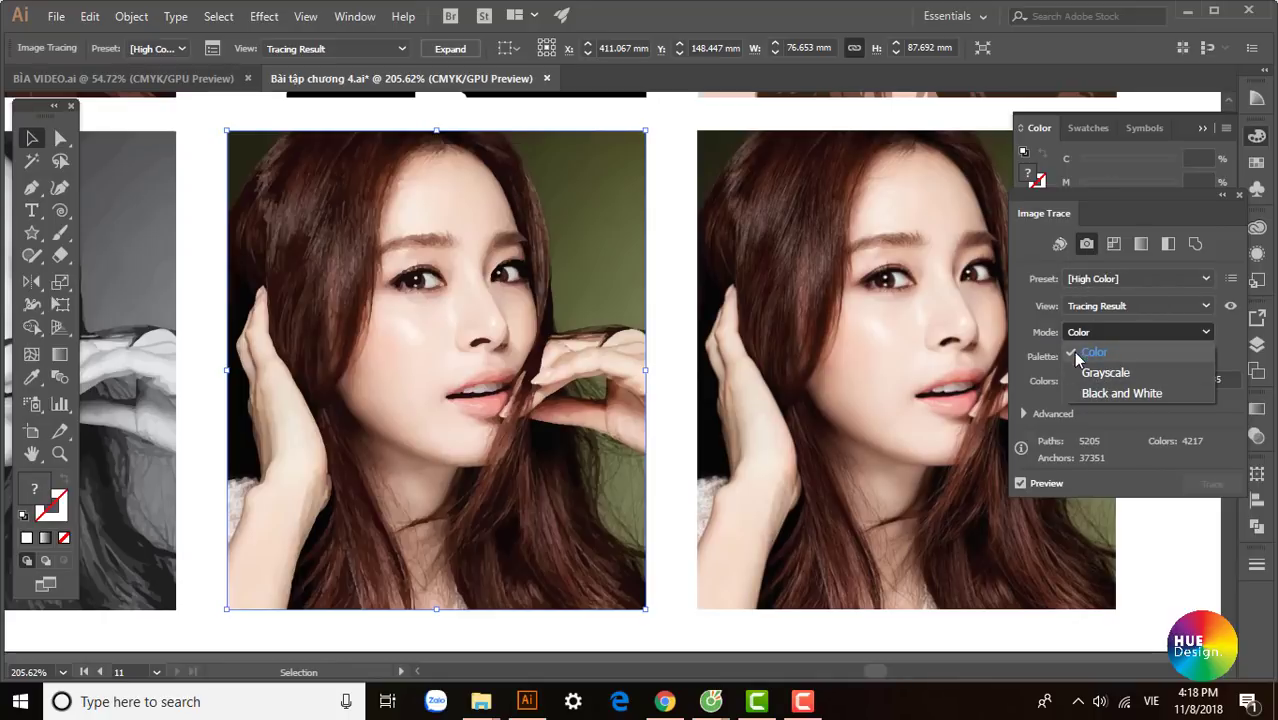
{"action": "left_click", "coordinate": [1018, 303]}
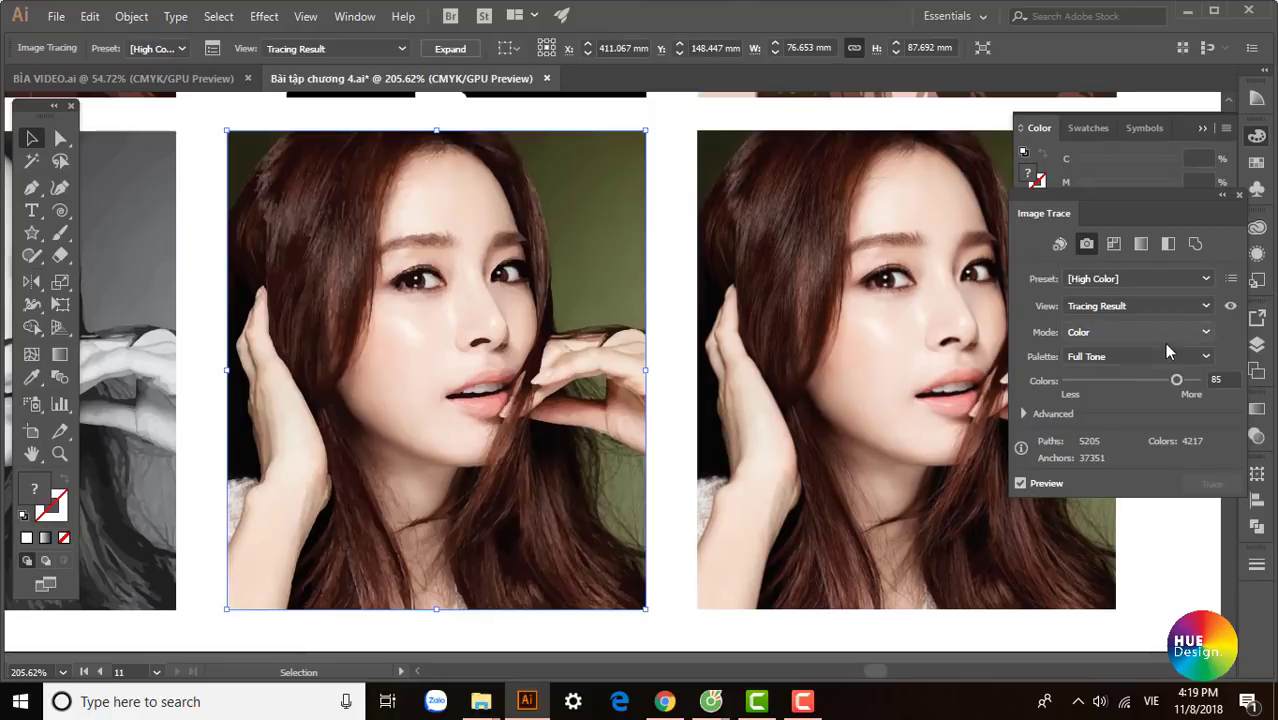
{"action": "left_click_drag", "start_coordinate": [1176, 381], "coordinate": [1101, 381]}
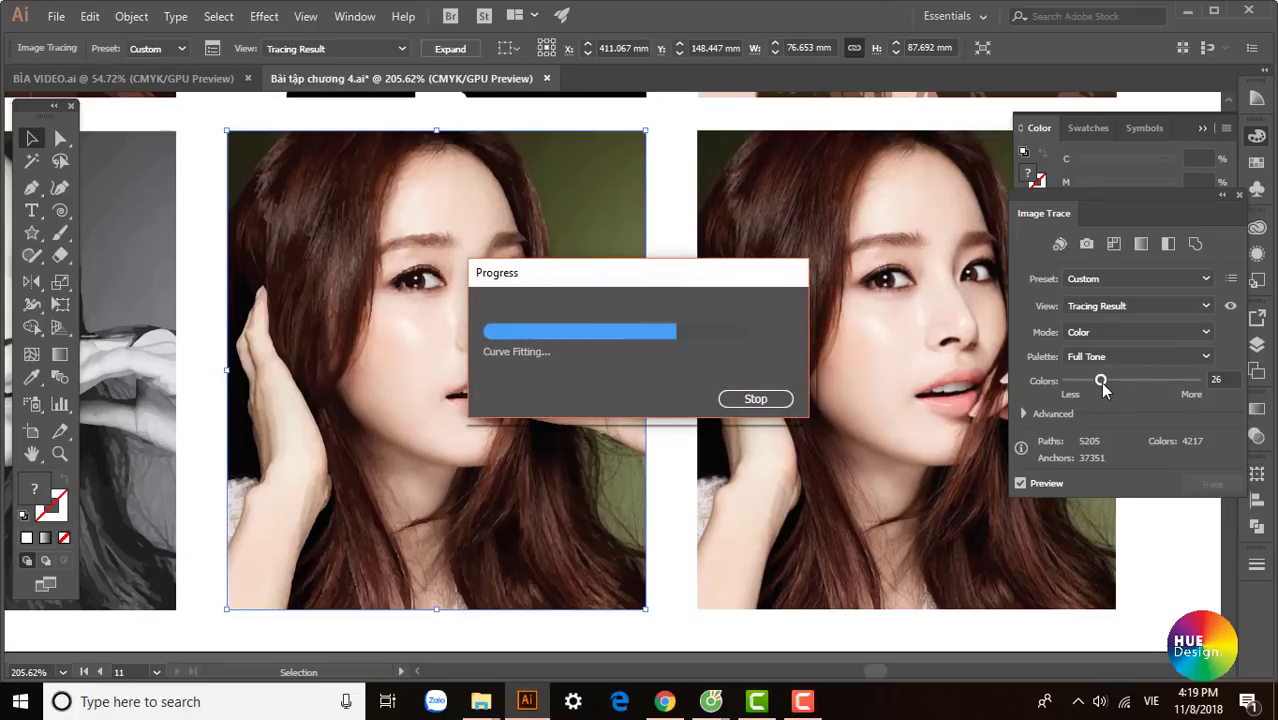
Step: Try trace Colors at 9, 89 and 11, then settle on 6 for flat posterized tones
{"action": "left_click_drag", "start_coordinate": [1101, 382], "coordinate": [1079, 382]}
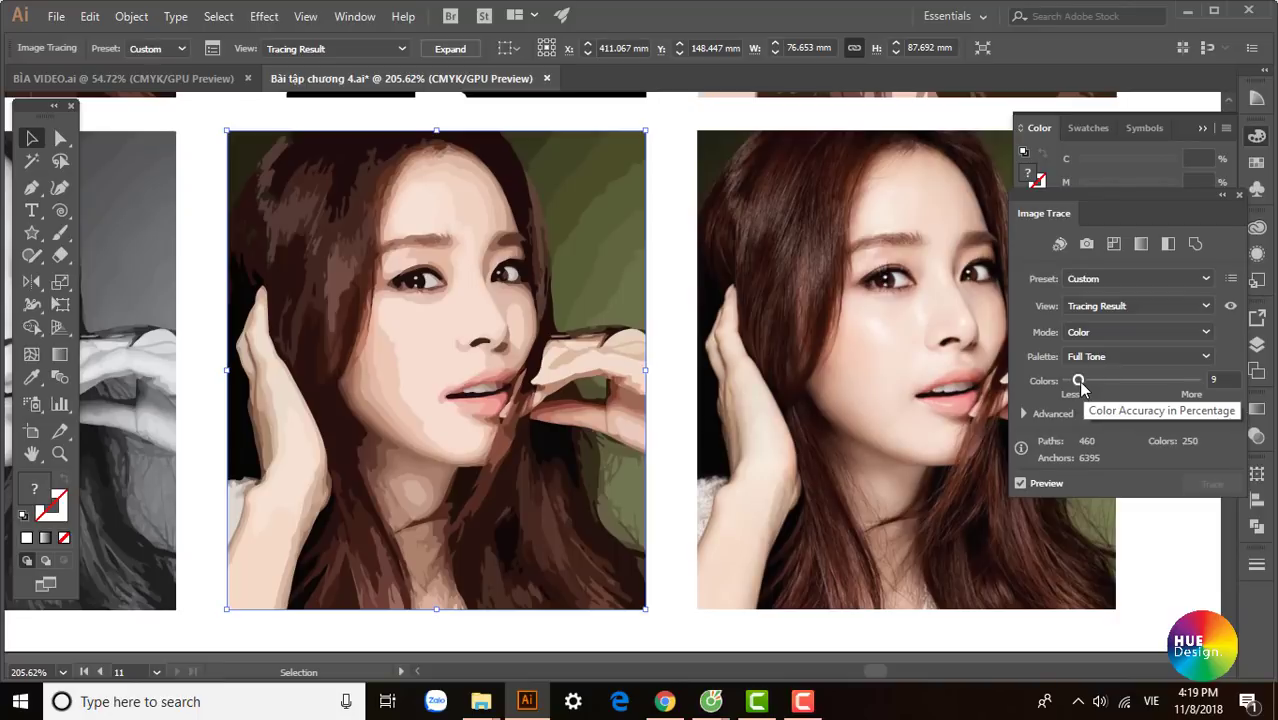
{"action": "left_click_drag", "start_coordinate": [1078, 381], "coordinate": [1183, 383]}
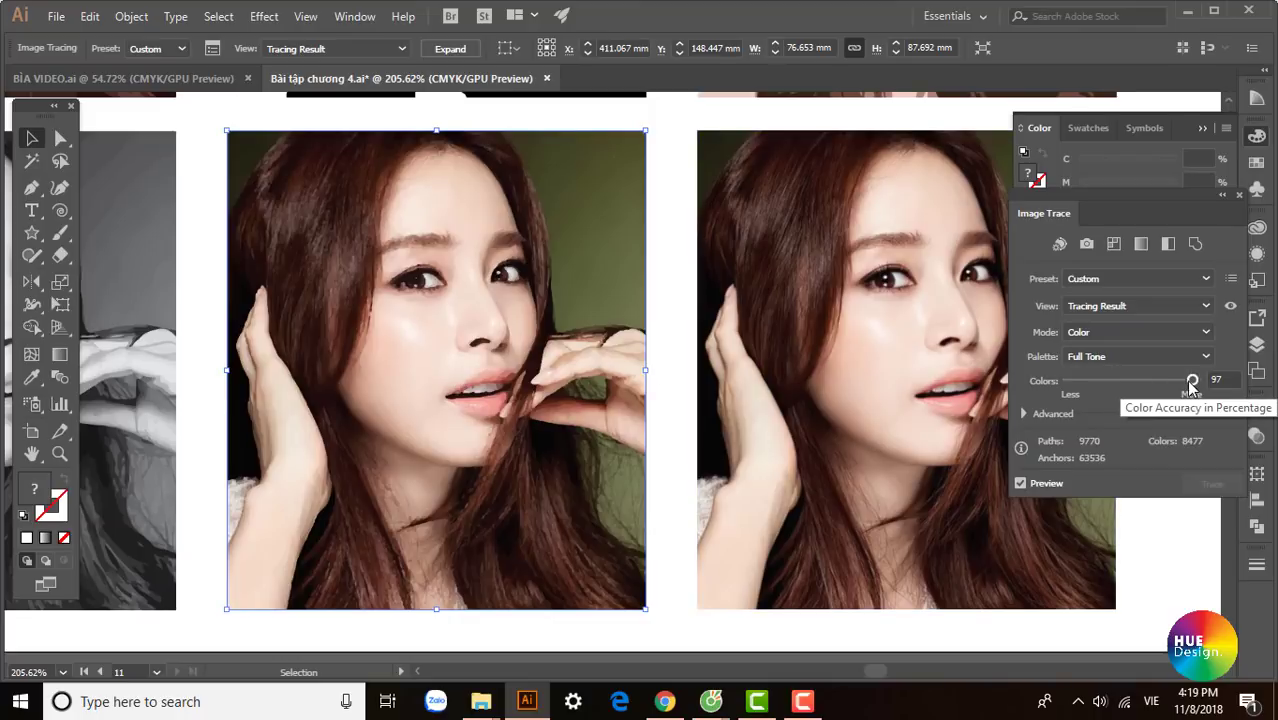
{"action": "left_click_drag", "start_coordinate": [1191, 380], "coordinate": [1075, 387]}
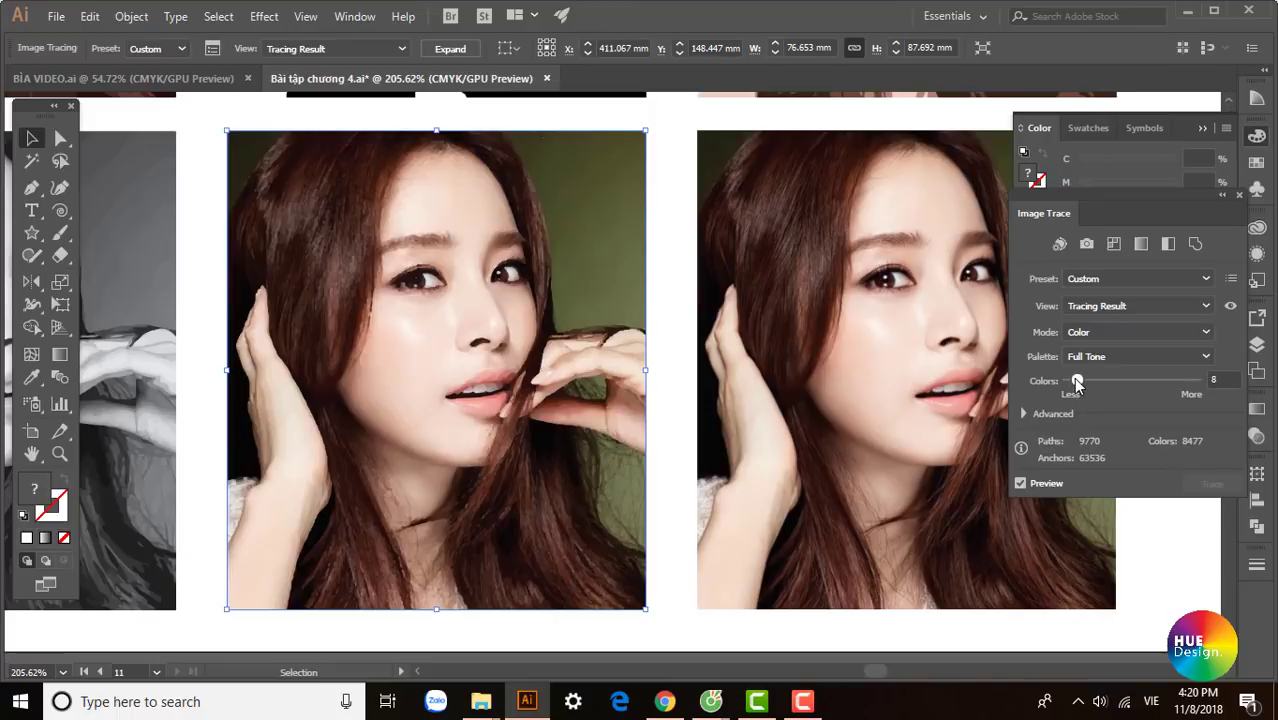
{"action": "left_click_drag", "start_coordinate": [1080, 387], "coordinate": [1075, 385]}
Step: Expand the Advanced trace settings and lower Paths from 50% to 9%
{"action": "left_click", "coordinate": [1022, 414]}
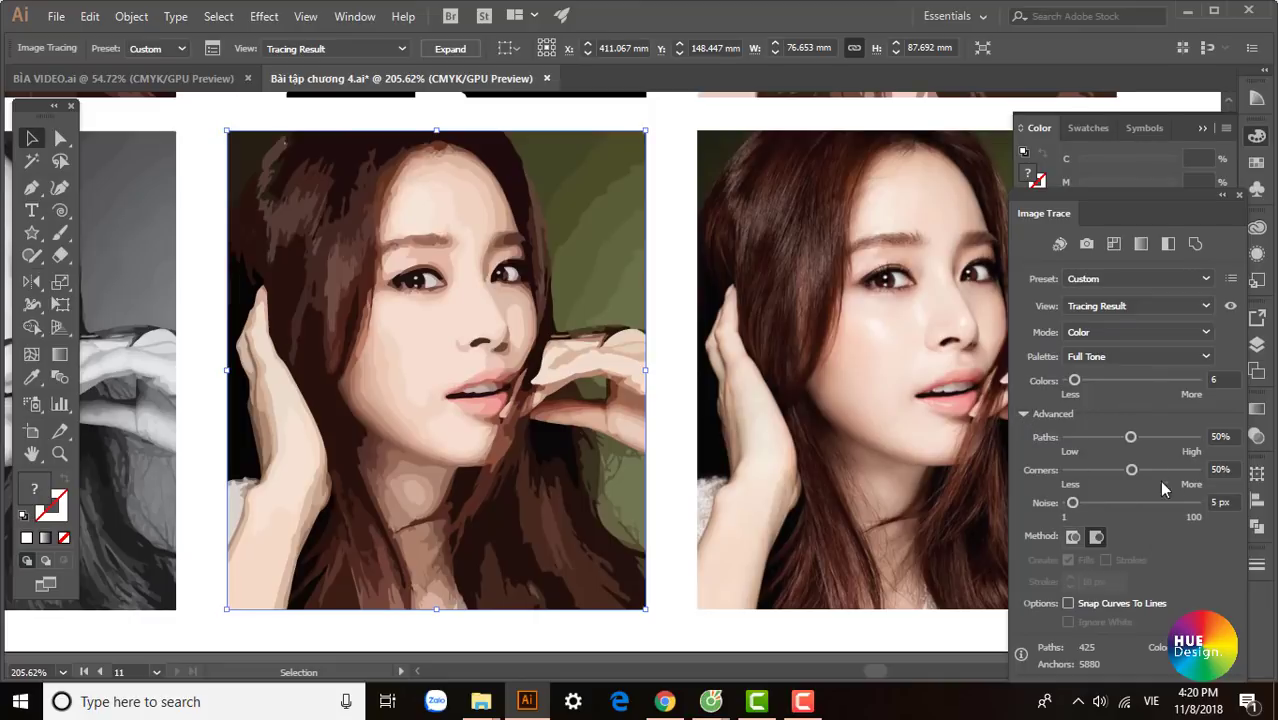
{"action": "left_click_drag", "start_coordinate": [1146, 206], "coordinate": [1131, 162]}
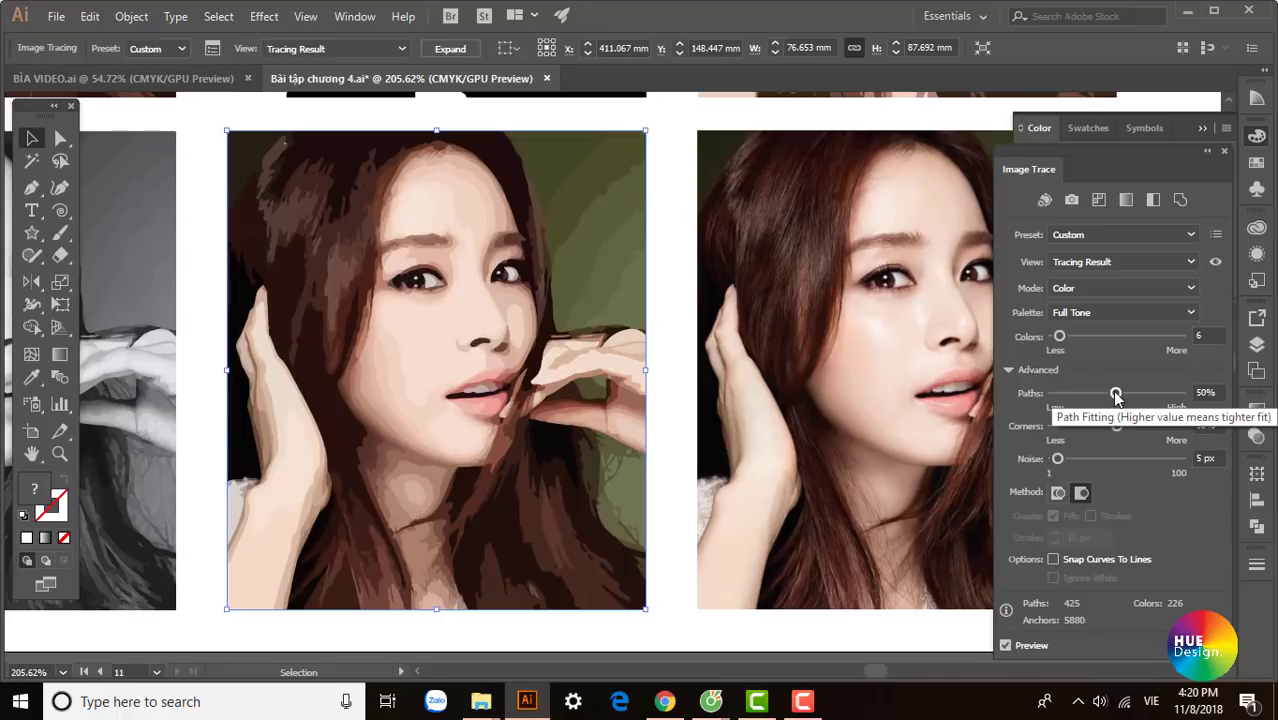
{"action": "left_click_drag", "start_coordinate": [1116, 397], "coordinate": [1063, 405]}
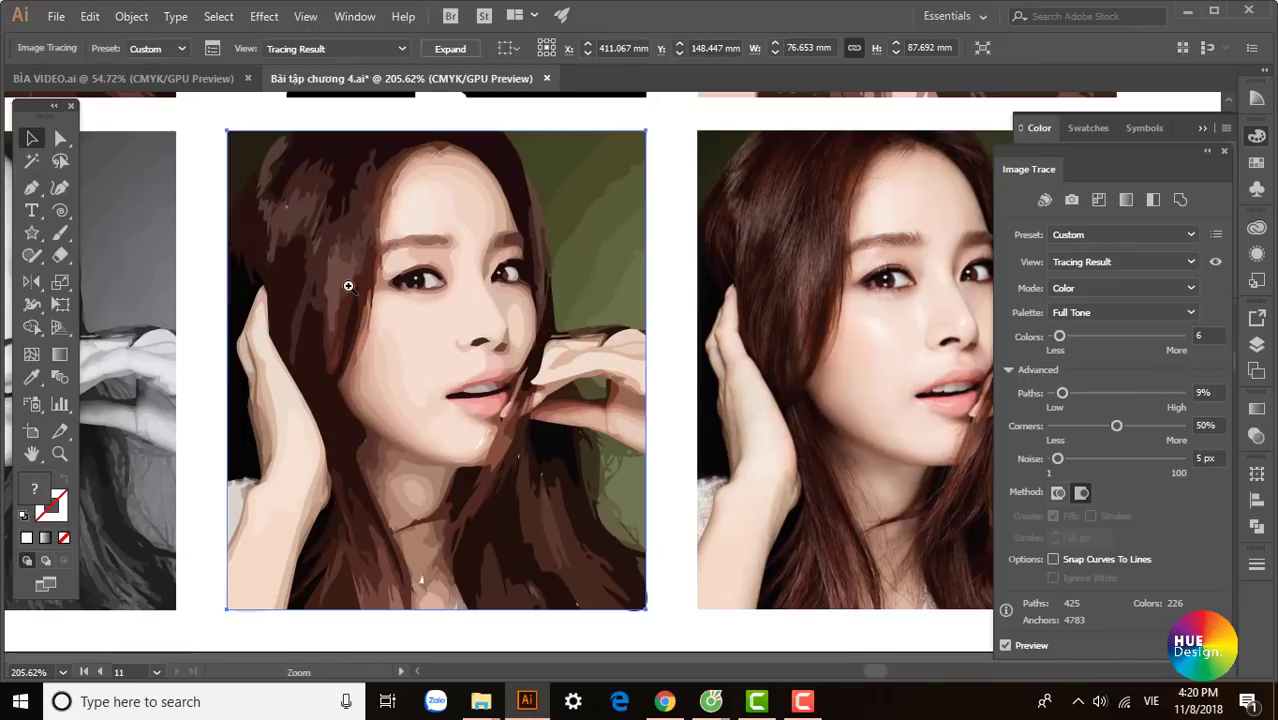
Step: Zoom in on the traced eyes, drop Paths to 1%, and inspect the eyes and nose
{"action": "mouse_move", "coordinate": [365, 251]}
{"action": "left_mouse_down"}
{"action": "mouse_move", "coordinate": [638, 432]}
{"action": "mouse_move", "coordinate": [802, 408]}
{"action": "left_mouse_up"}
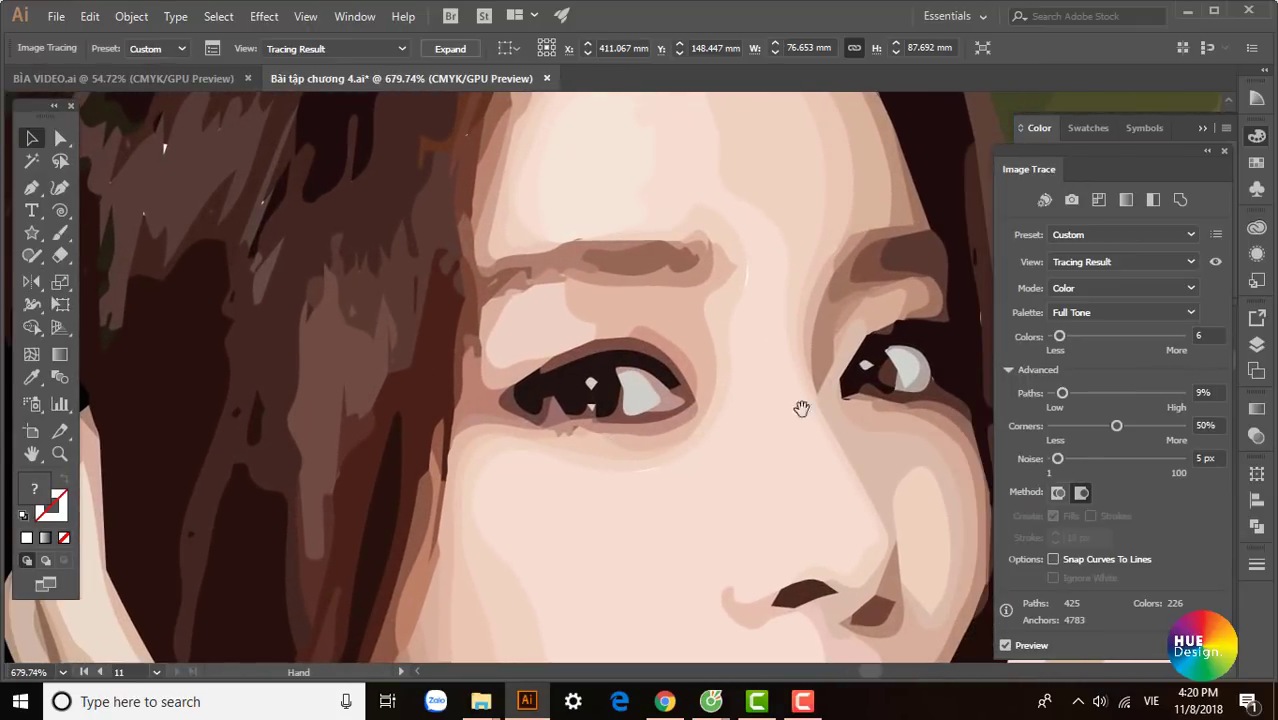
{"action": "left_click_drag", "start_coordinate": [1062, 393], "coordinate": [1126, 393]}
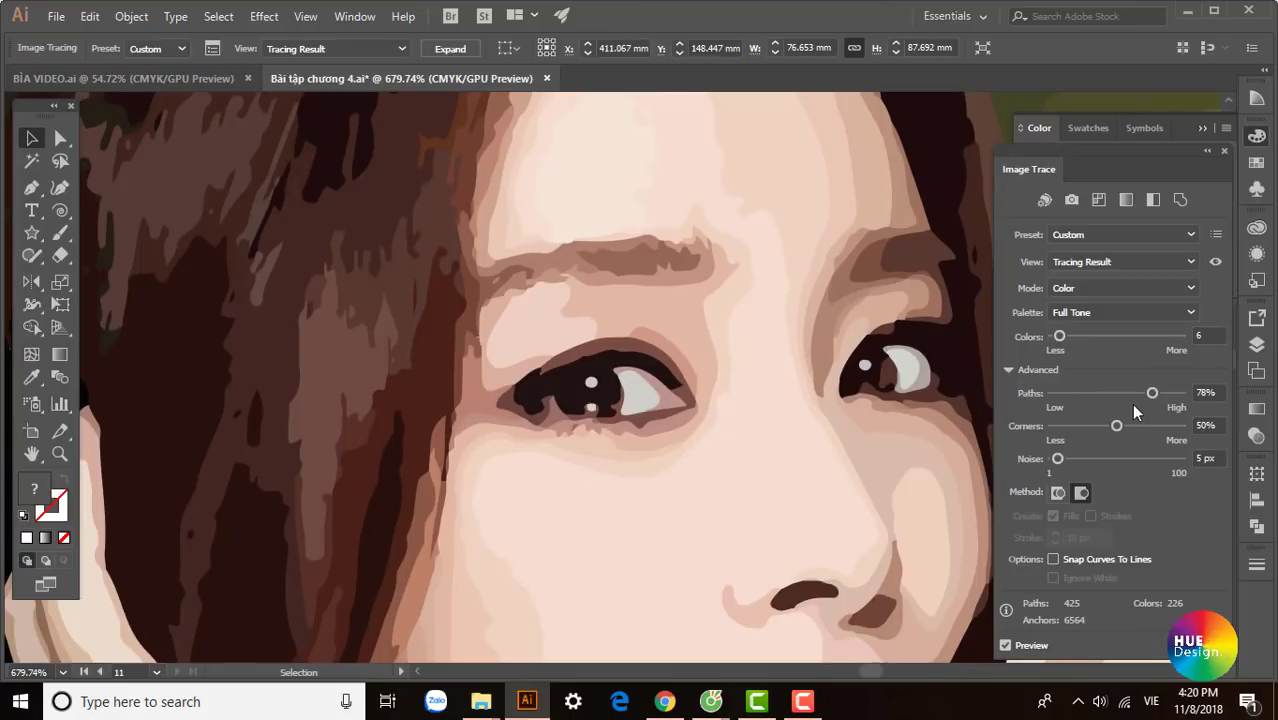
{"action": "left_click_drag", "start_coordinate": [1151, 394], "coordinate": [1056, 394]}
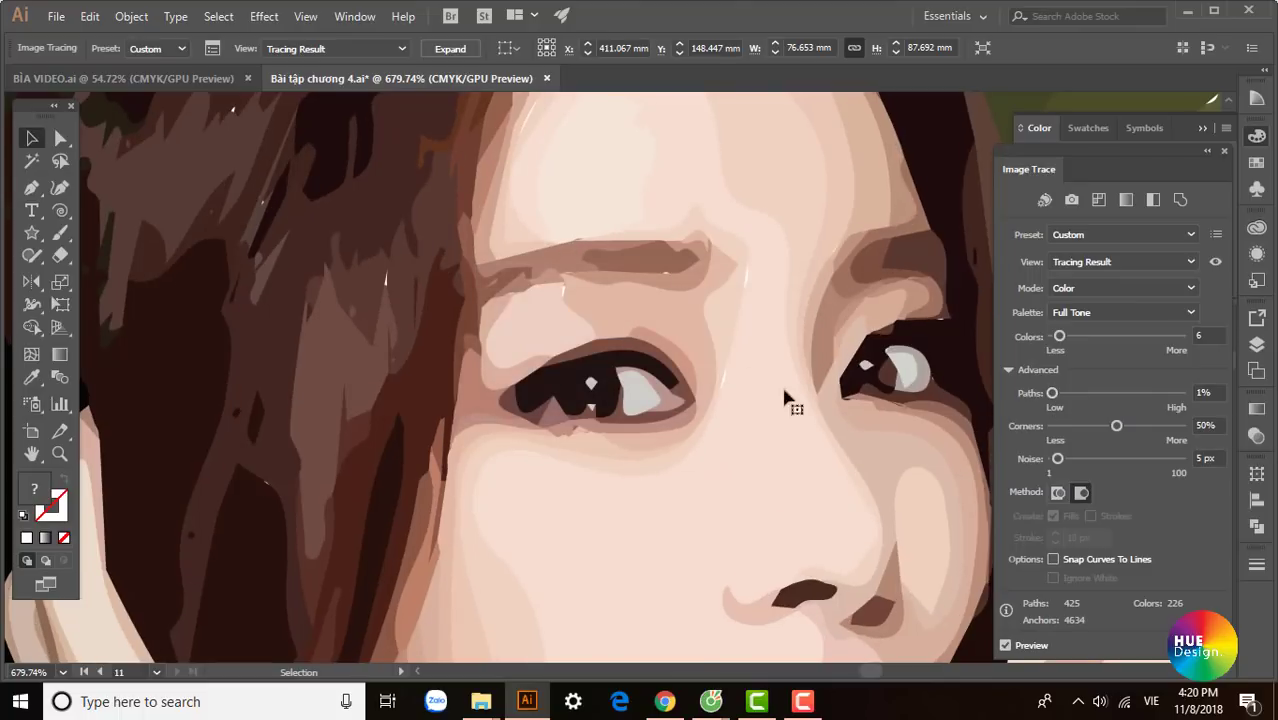
{"action": "key", "text": "space"}
{"action": "mouse_move", "coordinate": [558, 502]}
{"action": "left_mouse_down"}
{"action": "mouse_move", "coordinate": [601, 446]}
{"action": "mouse_move", "coordinate": [685, 514]}
{"action": "mouse_move", "coordinate": [608, 332]}
{"action": "left_mouse_up"}
{"action": "scroll", "coordinate": [694, 534], "scroll_direction": "down", "scroll_amount": 5}
{"action": "scroll", "coordinate": [639, 507], "scroll_direction": "down", "scroll_amount": 2}
{"action": "scroll", "coordinate": [539, 367], "scroll_direction": "up", "scroll_amount": 1}
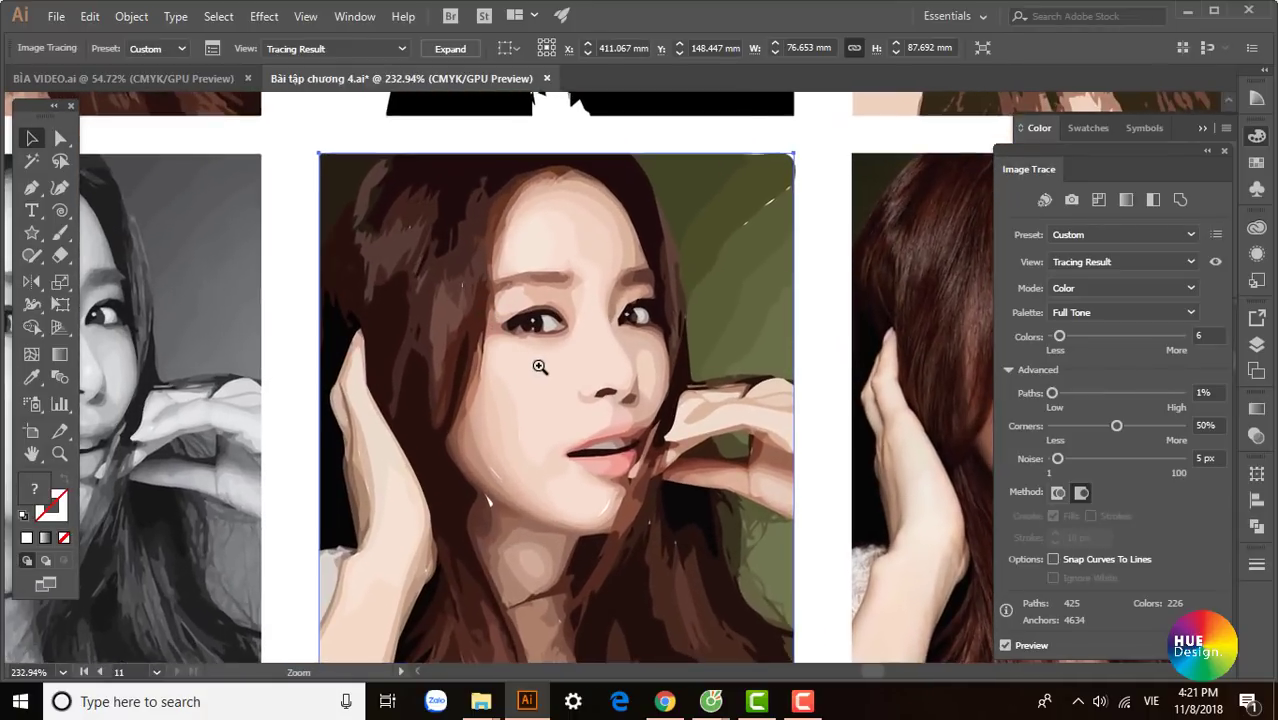
{"action": "scroll", "coordinate": [567, 419], "scroll_direction": "down", "scroll_amount": 1}
{"action": "scroll", "coordinate": [594, 466], "scroll_direction": "down", "scroll_amount": 1}
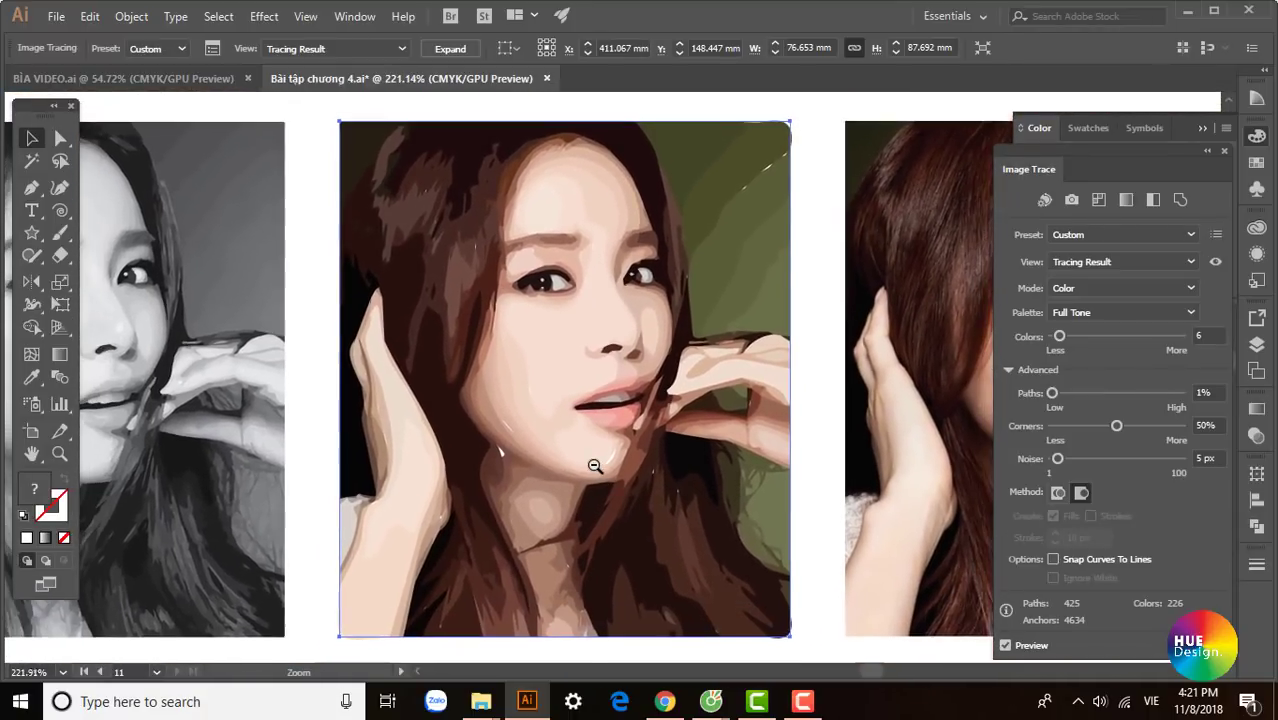
{"action": "scroll", "coordinate": [556, 408], "scroll_direction": "up", "scroll_amount": 1}
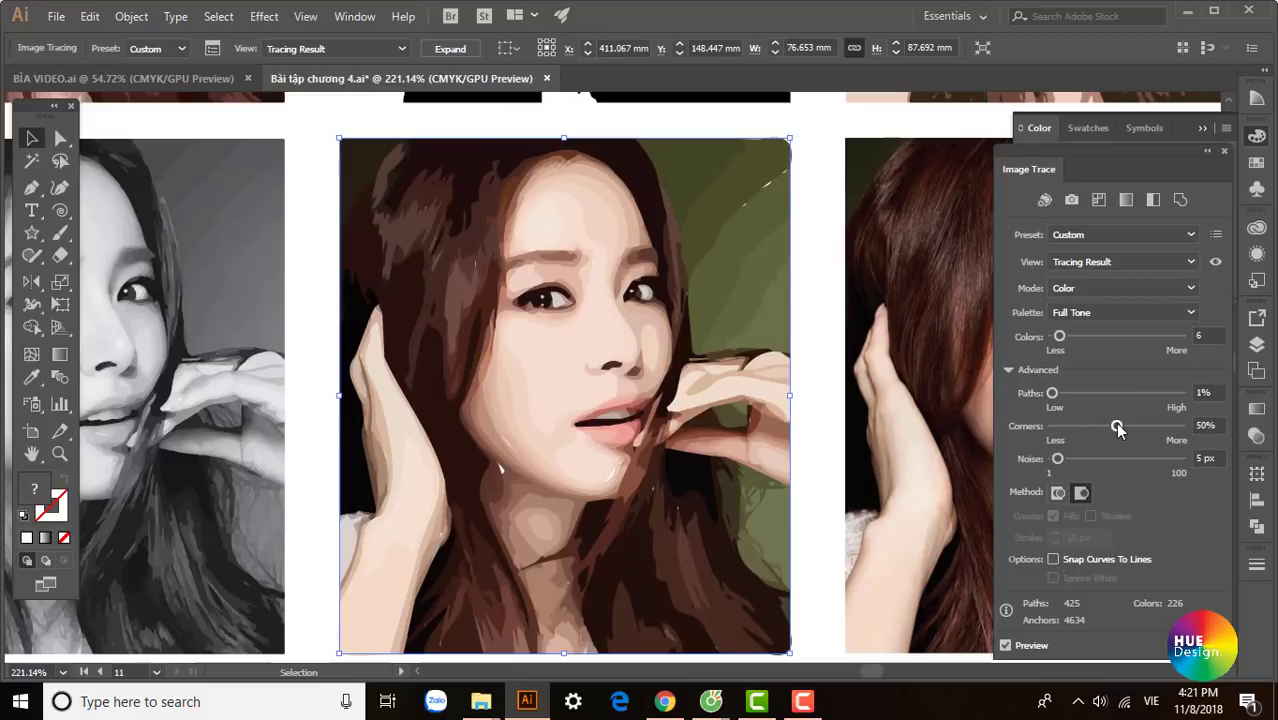
Step: Lower the trace's Corners setting from 50% to 0%
{"action": "left_click_drag", "start_coordinate": [1117, 427], "coordinate": [1071, 437]}
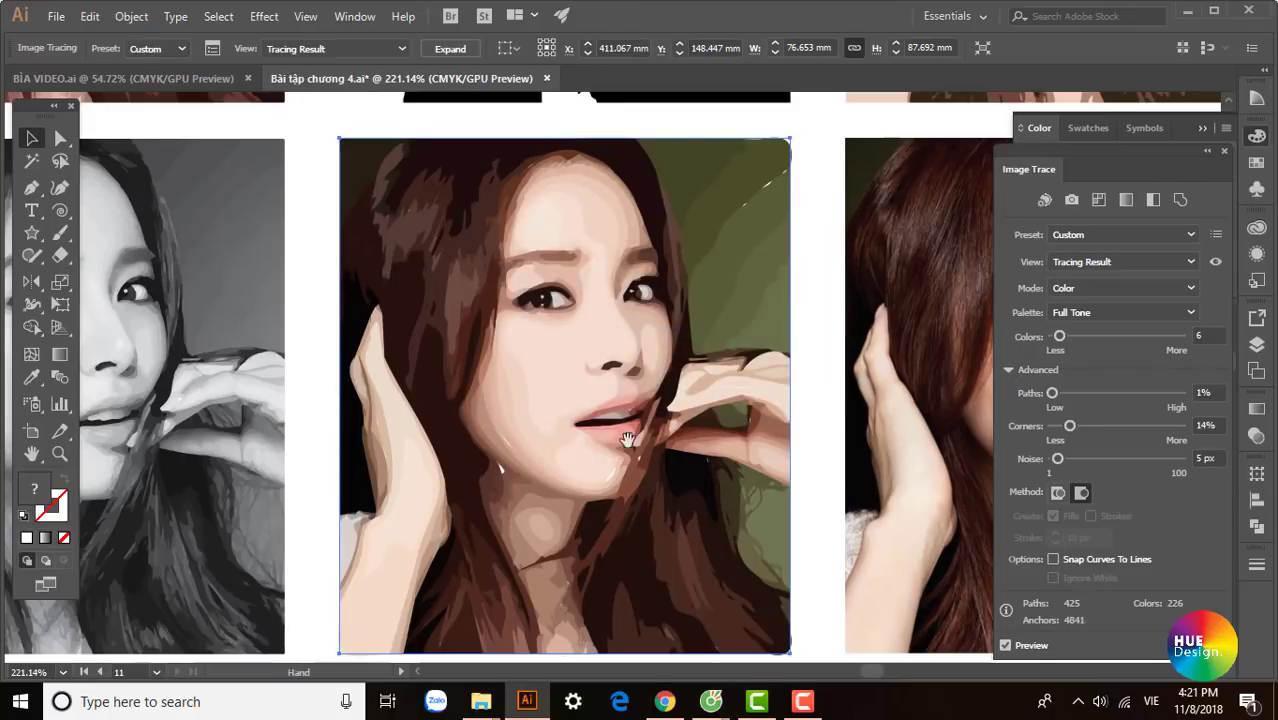
{"action": "scroll", "coordinate": [616, 428], "scroll_direction": "up", "scroll_amount": 2}
{"action": "scroll", "coordinate": [608, 303], "scroll_direction": "up", "scroll_amount": 2}
{"action": "scroll", "coordinate": [505, 281], "scroll_direction": "up", "scroll_amount": 2}
{"action": "scroll", "coordinate": [505, 281], "scroll_direction": "up", "scroll_amount": 2}
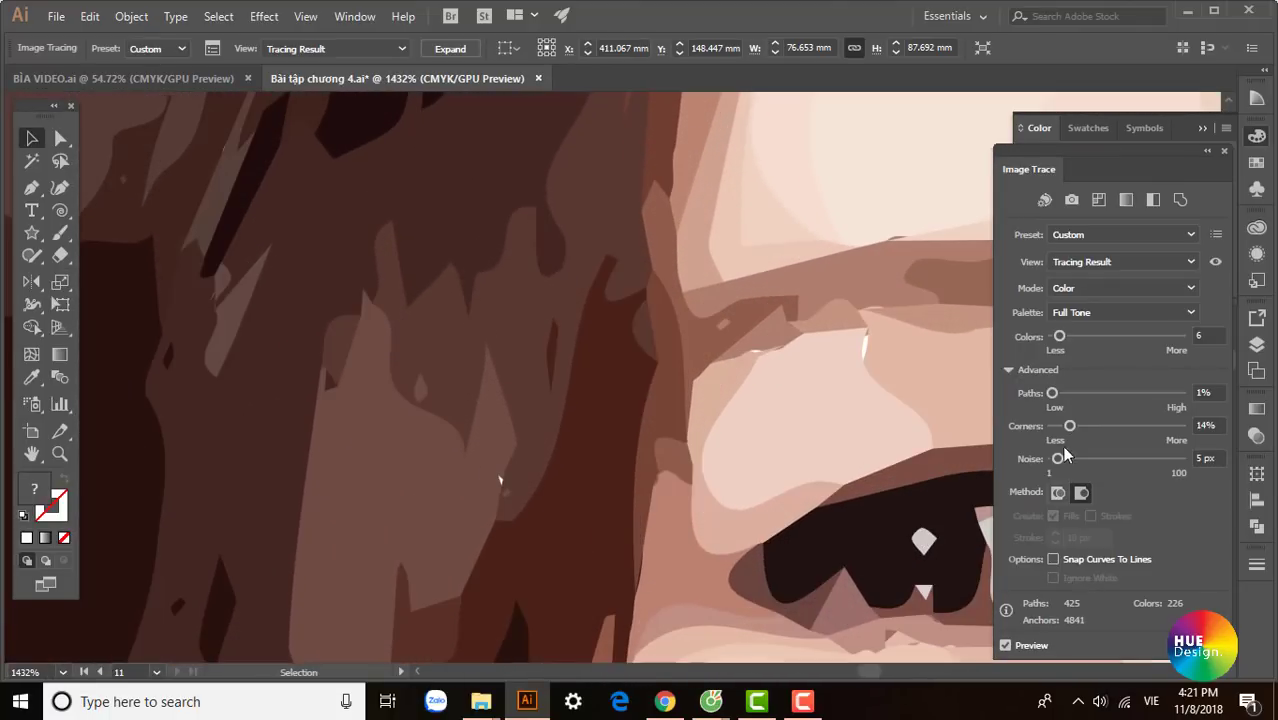
{"action": "left_click_drag", "start_coordinate": [1074, 428], "coordinate": [1054, 430]}
Step: Compare Corners at 83% and 100%, then zoom out to view the whole traced portrait
{"action": "left_click_drag", "start_coordinate": [1052, 430], "coordinate": [1158, 432]}
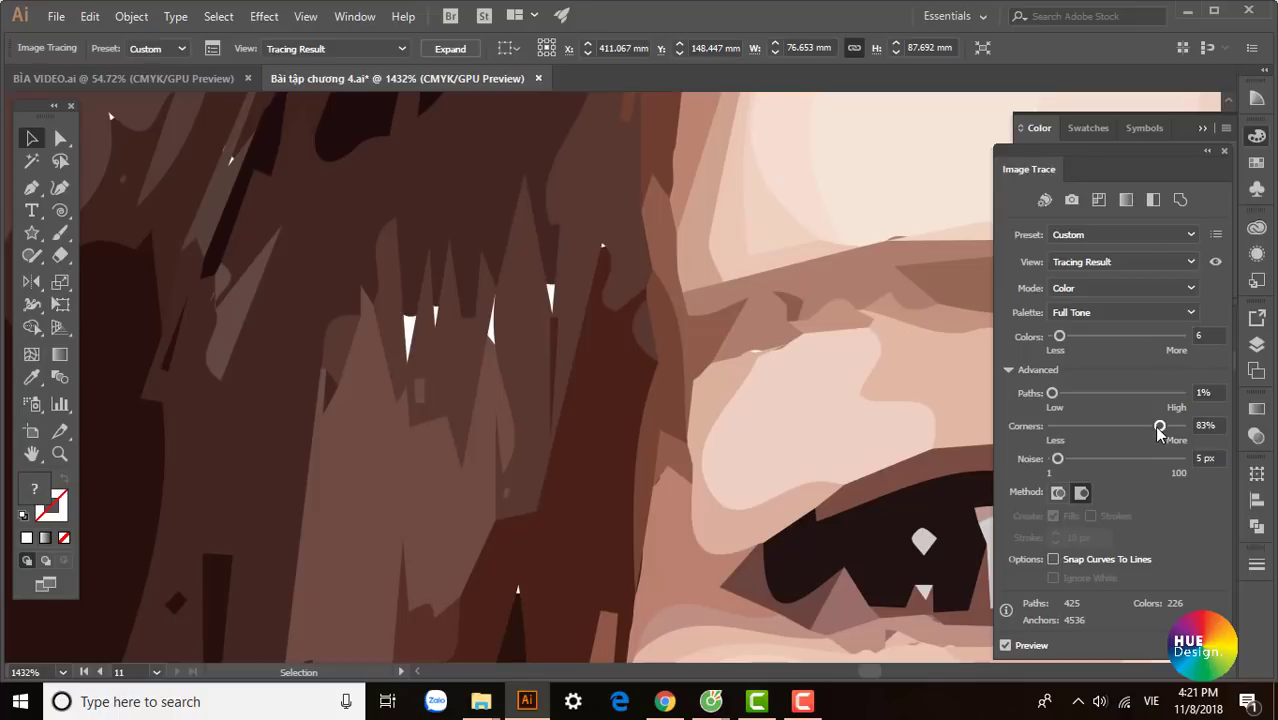
{"action": "left_click_drag", "start_coordinate": [1159, 428], "coordinate": [1185, 430]}
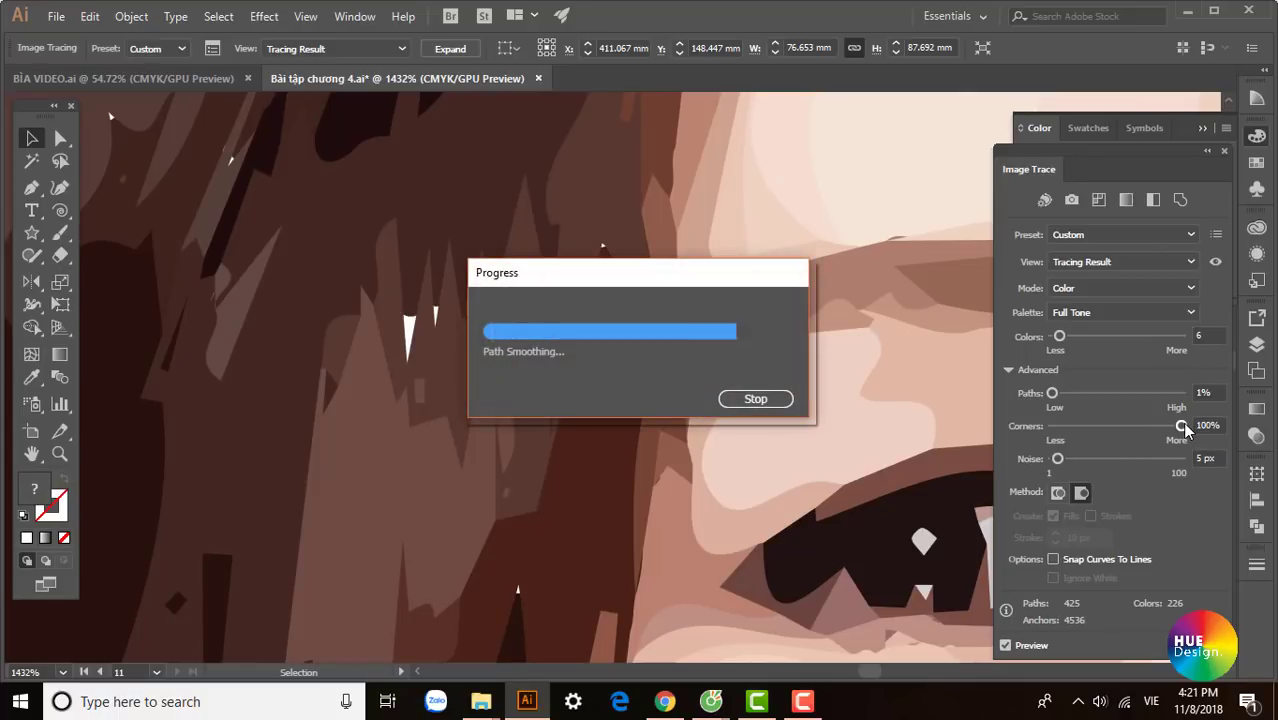
{"action": "key", "text": "ctrl+minus"}
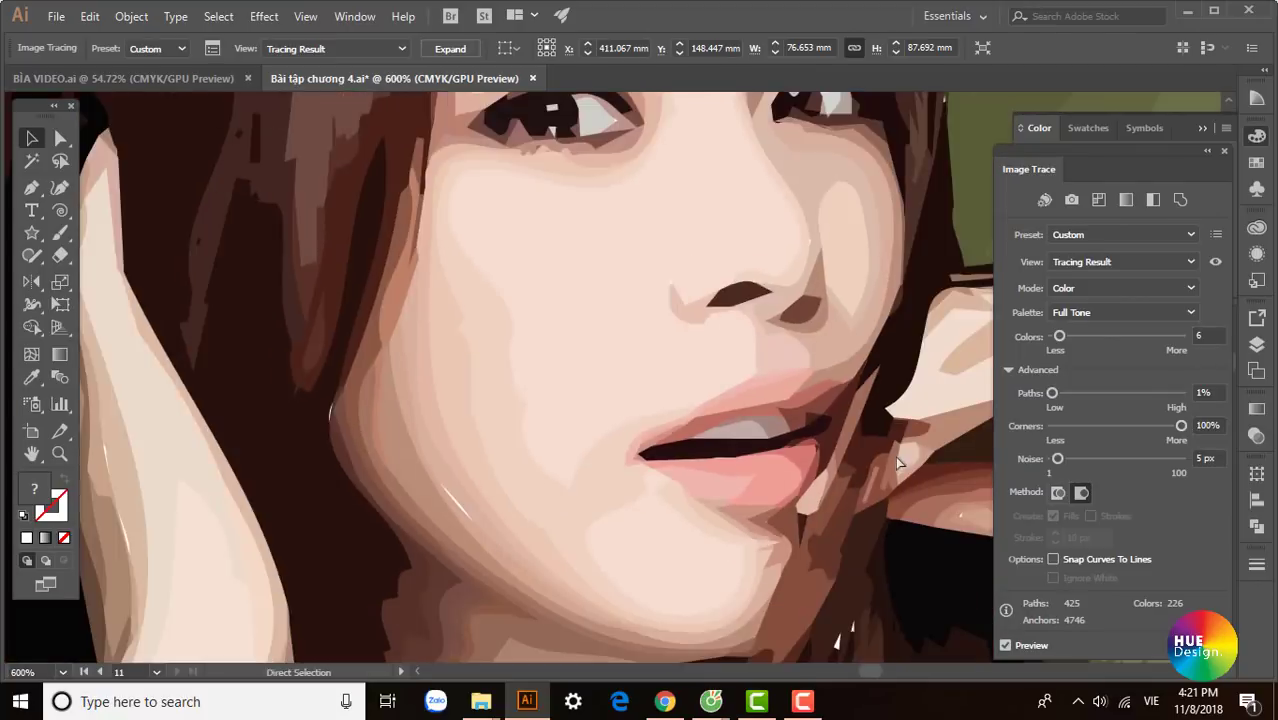
{"action": "key", "text": "ctrl+minus"}
{"action": "key", "text": "ctrl+minus"}
{"action": "left_click_drag", "start_coordinate": [735, 378], "coordinate": [754, 422]}
{"action": "scroll", "coordinate": [754, 422], "scroll_direction": "up", "scroll_amount": 3}
{"action": "scroll", "coordinate": [740, 430], "scroll_direction": "up", "scroll_amount": 1}
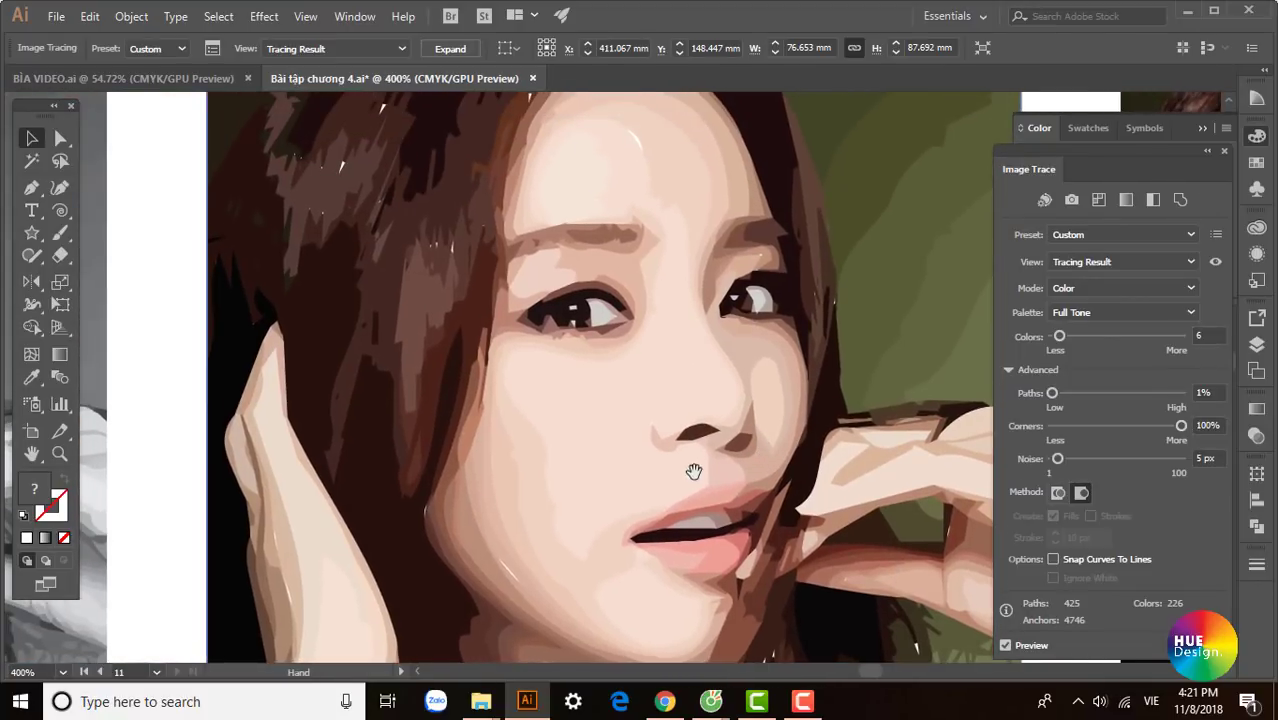
{"action": "key", "text": "ctrl+minus"}
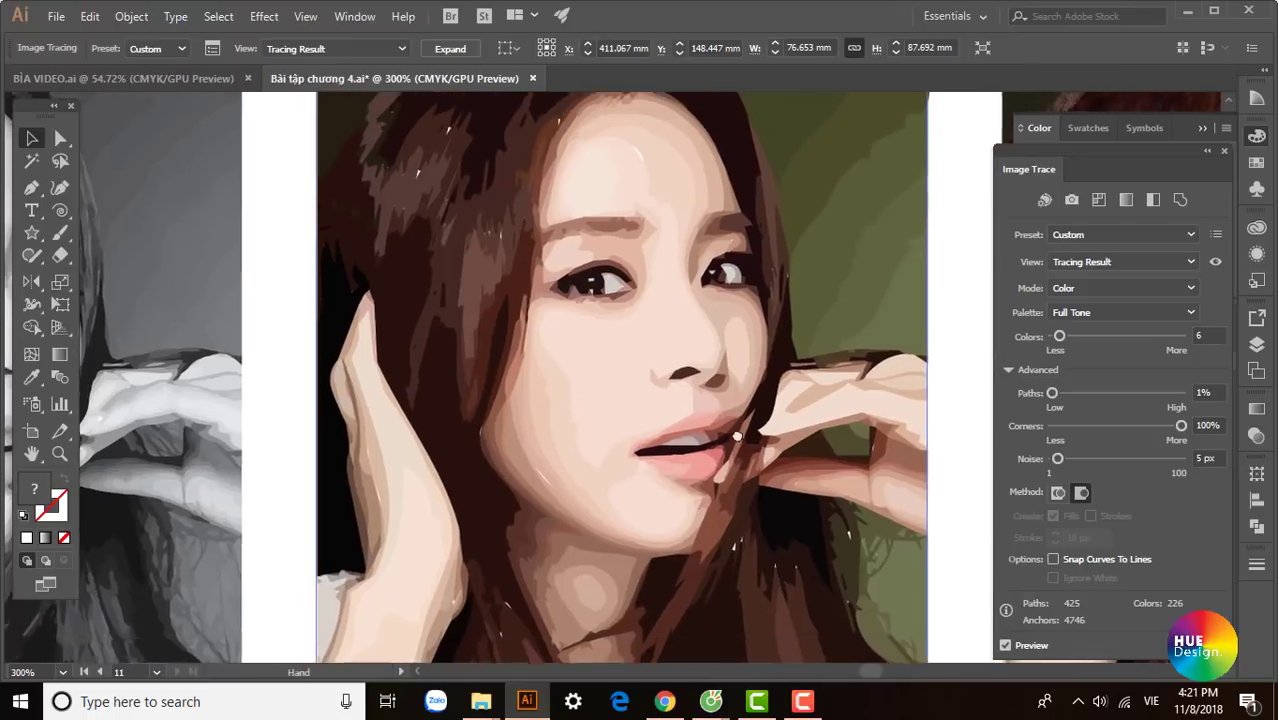
{"action": "left_click_drag", "start_coordinate": [685, 418], "coordinate": [736, 435]}
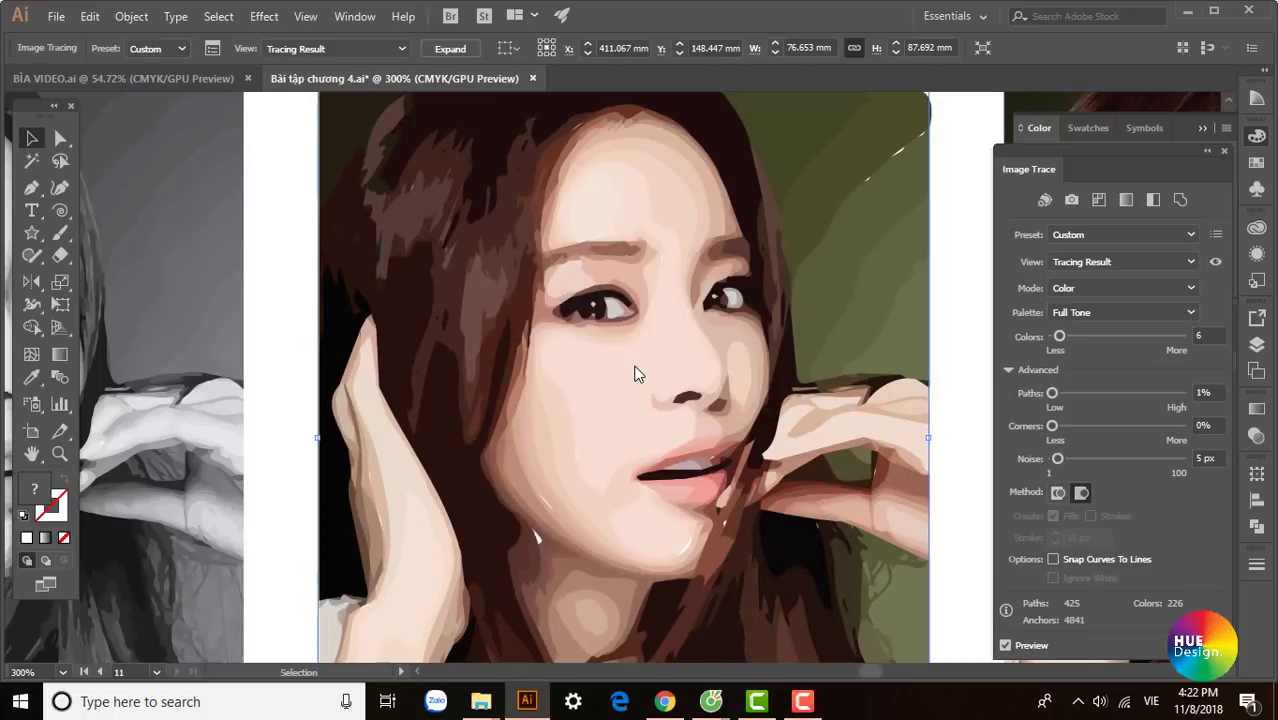
Step: Recentre on the traced face and raise Noise toward 100 px
{"action": "scroll", "coordinate": [372, 171], "scroll_direction": "up", "scroll_amount": 5, "text": "alt"}
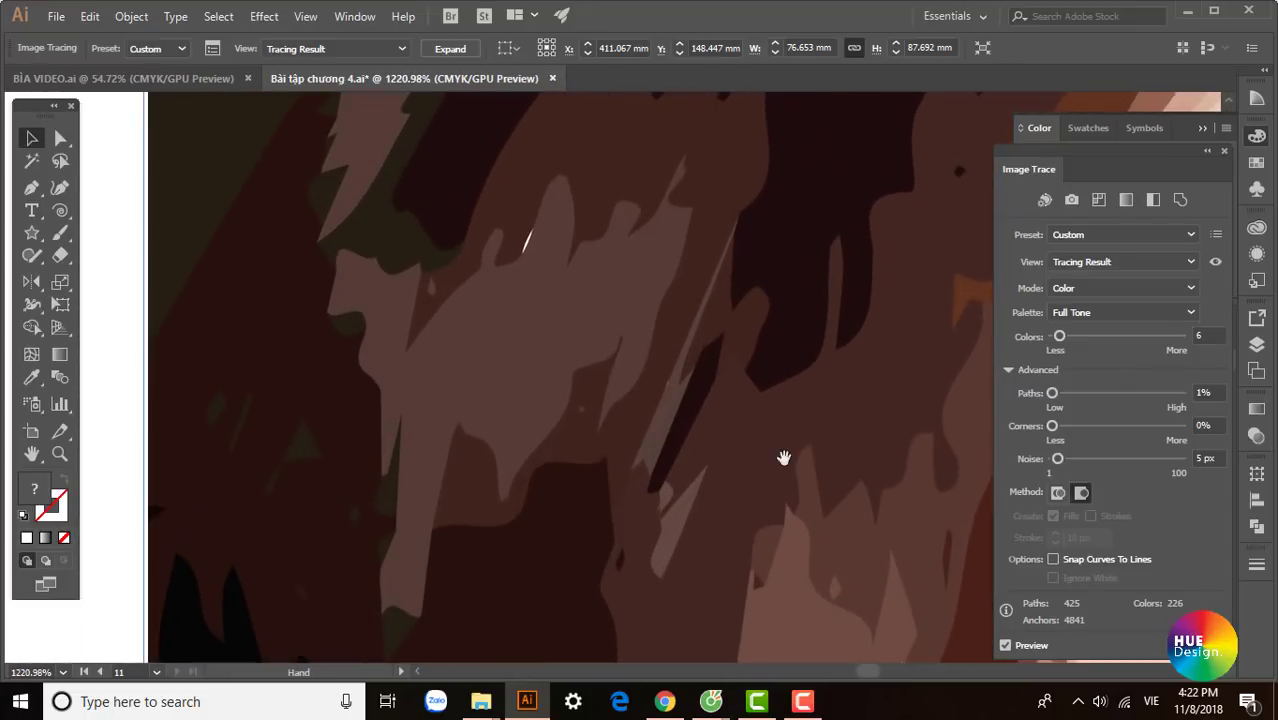
{"action": "scroll", "coordinate": [601, 373], "scroll_direction": "down", "scroll_amount": 3, "text": "alt"}
{"action": "scroll", "coordinate": [493, 285], "scroll_direction": "down", "scroll_amount": 3, "text": "alt"}
{"action": "scroll", "coordinate": [590, 355], "scroll_direction": "down", "scroll_amount": 1, "text": "alt"}
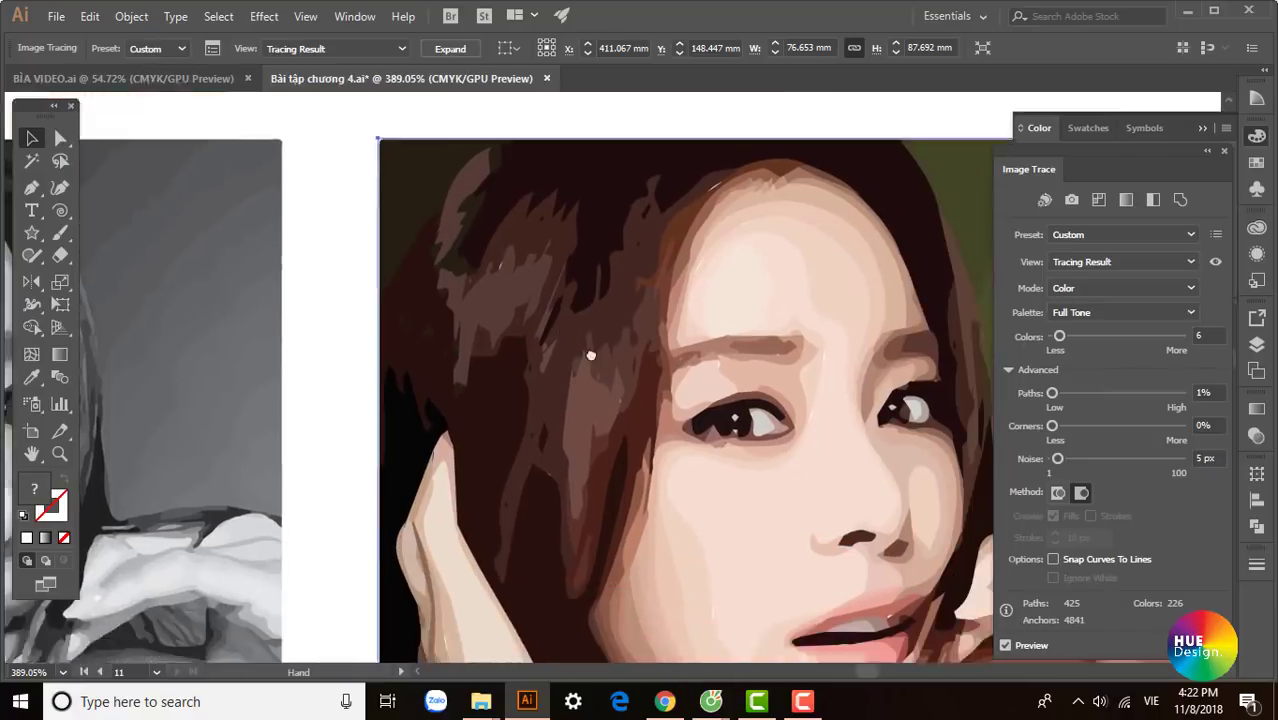
{"action": "left_click_drag", "start_coordinate": [590, 355], "coordinate": [522, 305]}
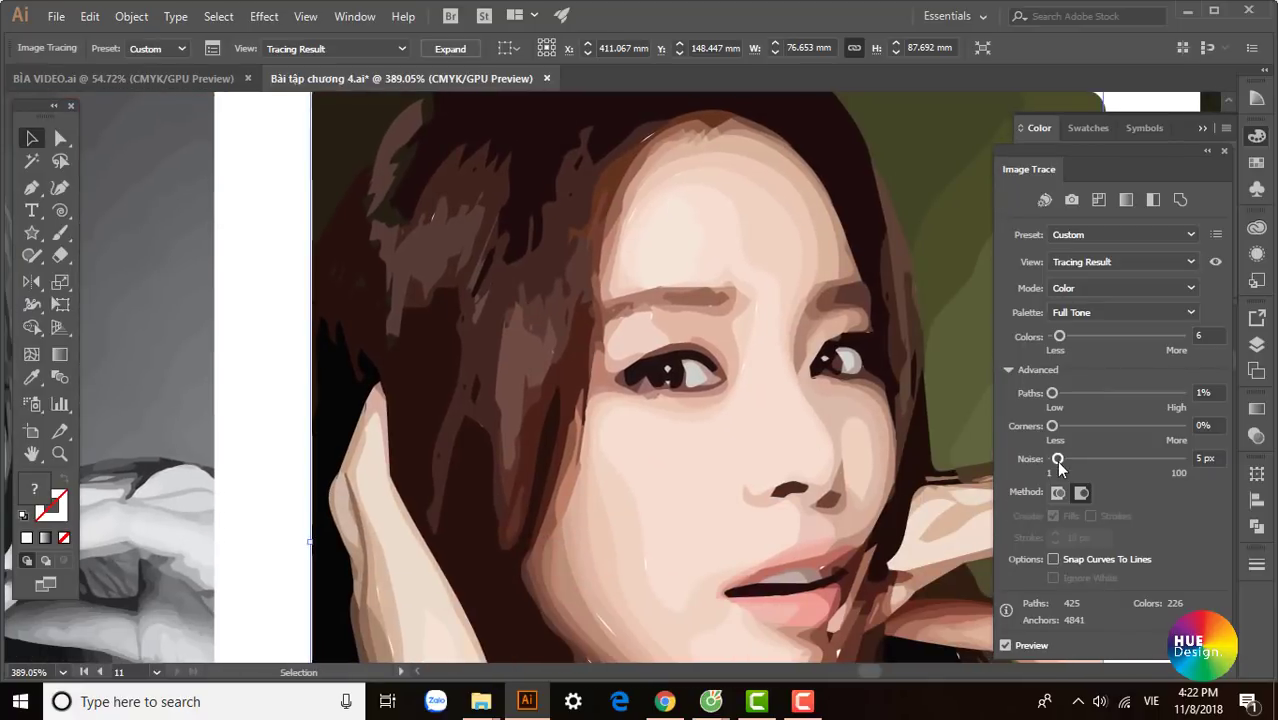
{"action": "left_click_drag", "start_coordinate": [1058, 459], "coordinate": [1145, 463]}
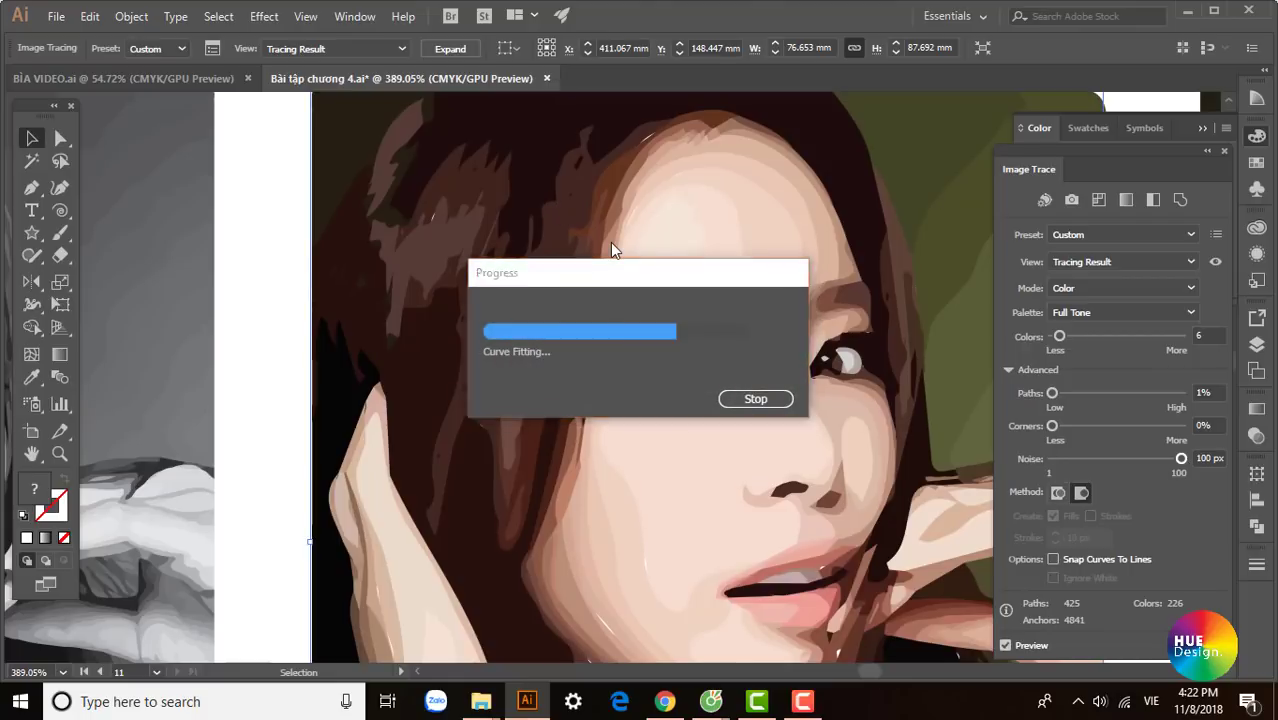
Step: Zoom into the hair detail, drop Noise to 1 px, and zoom back out
{"action": "left_click_drag", "start_coordinate": [518, 202], "coordinate": [590, 279]}
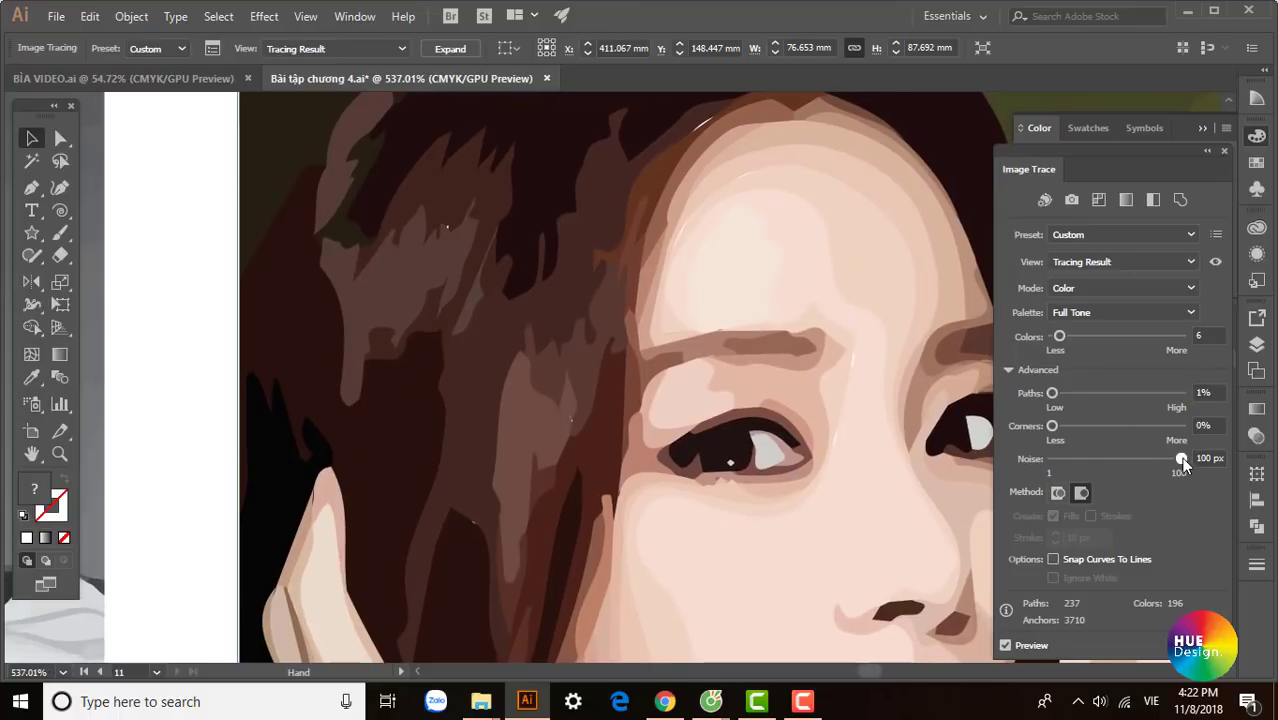
{"action": "left_click_drag", "start_coordinate": [1181, 457], "coordinate": [995, 453]}
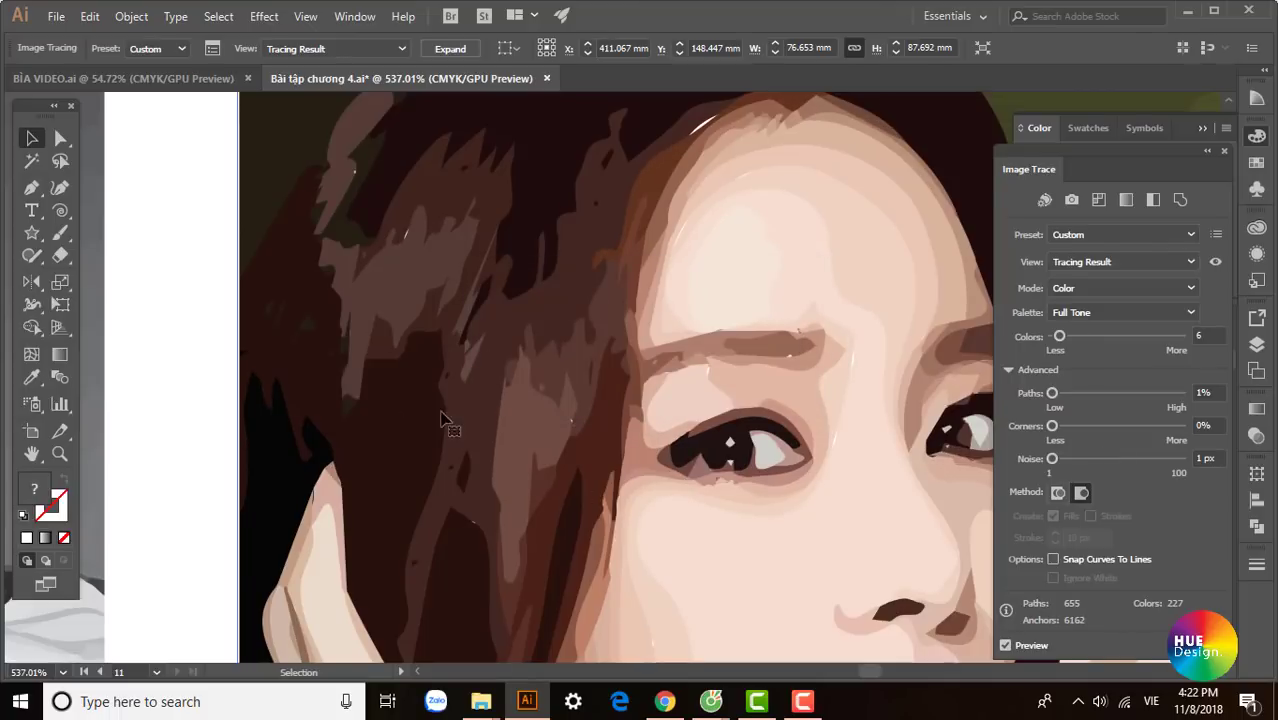
{"action": "scroll", "coordinate": [445, 420], "scroll_direction": "down", "scroll_amount": 2}
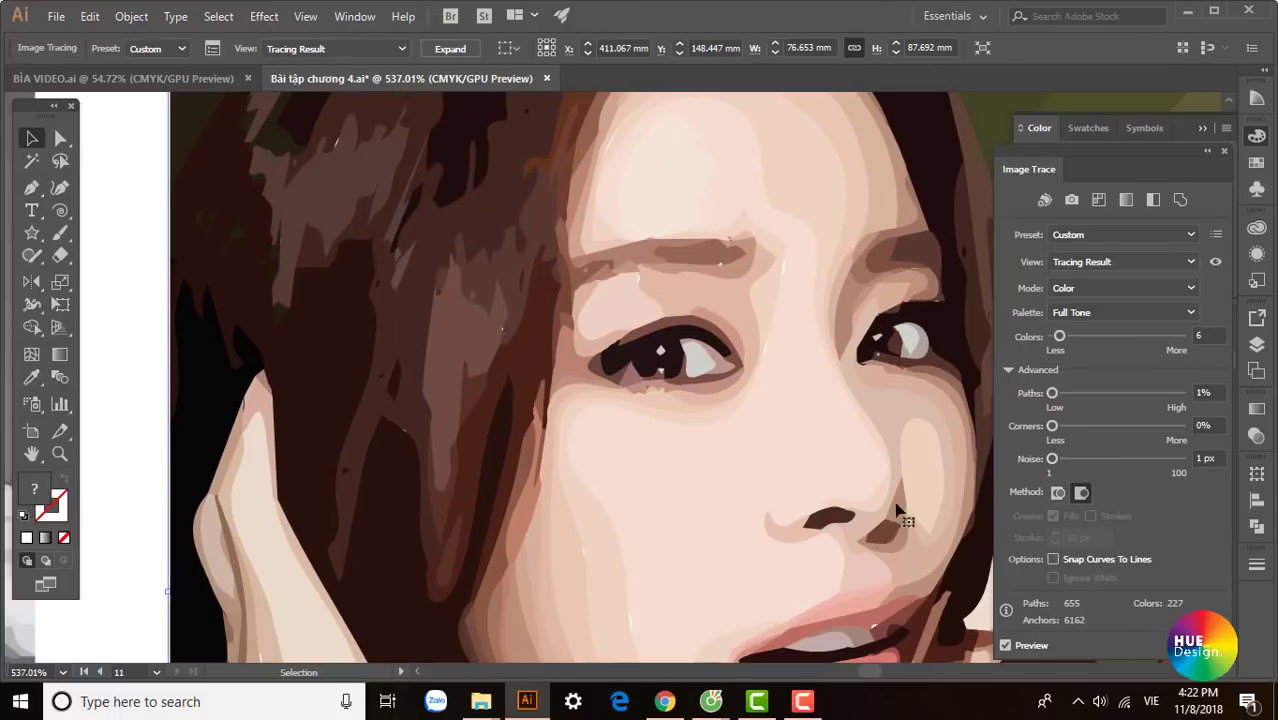
{"action": "scroll", "coordinate": [780, 470], "scroll_direction": "down", "scroll_amount": 2}
{"action": "key", "text": "ctrl+minus"}
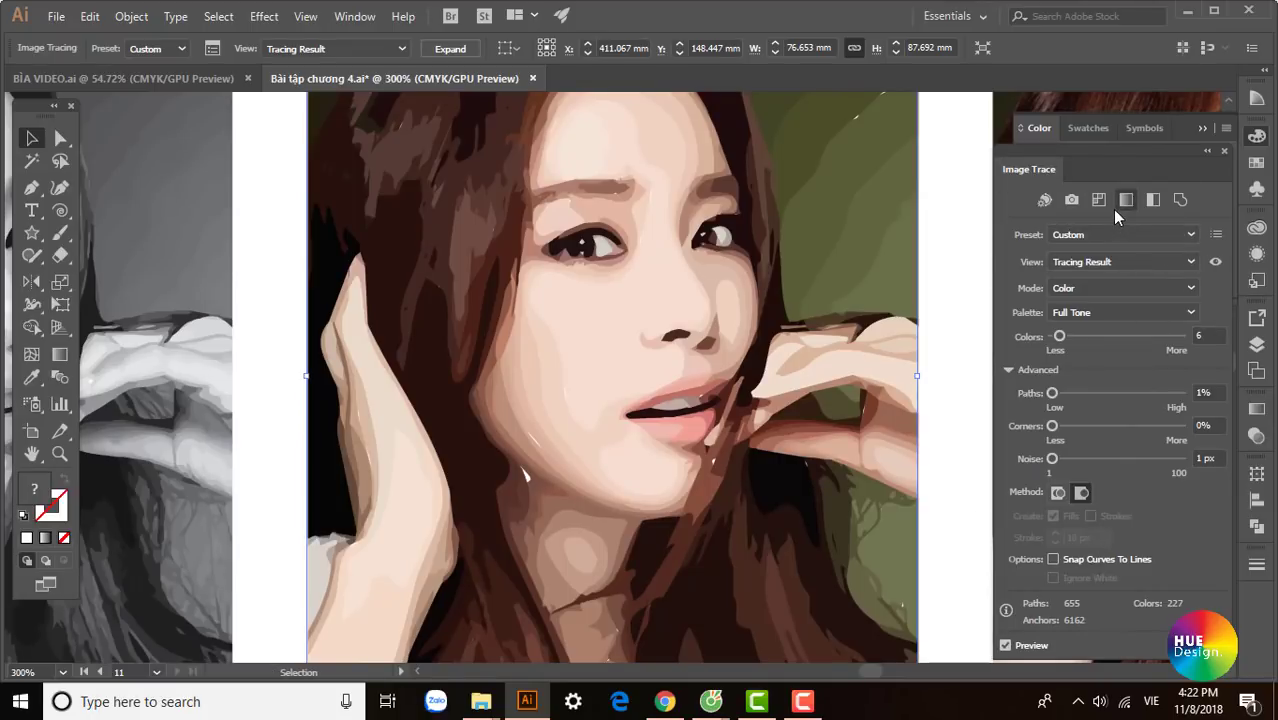
Step: Apply the Low Color preset with Paths at 5% and Colors cut from 16 to 4
{"action": "left_click_drag", "start_coordinate": [760, 330], "coordinate": [747, 362]}
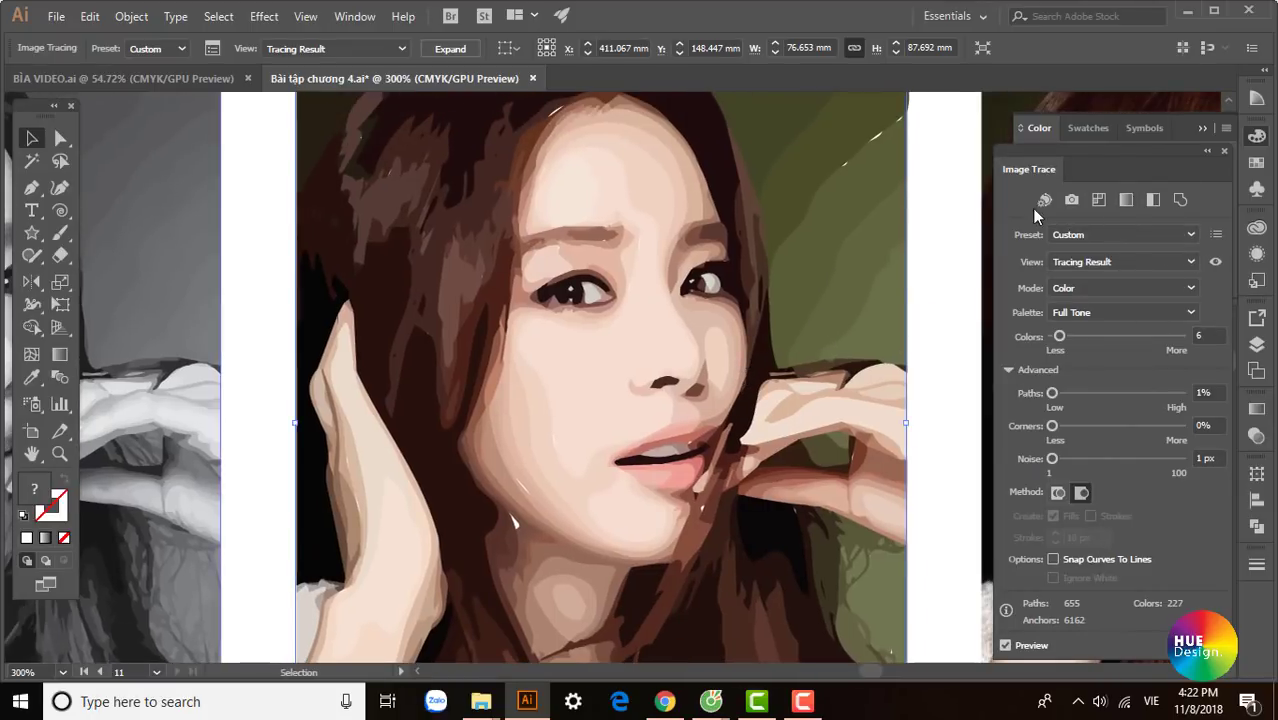
{"action": "left_click", "coordinate": [1099, 200]}
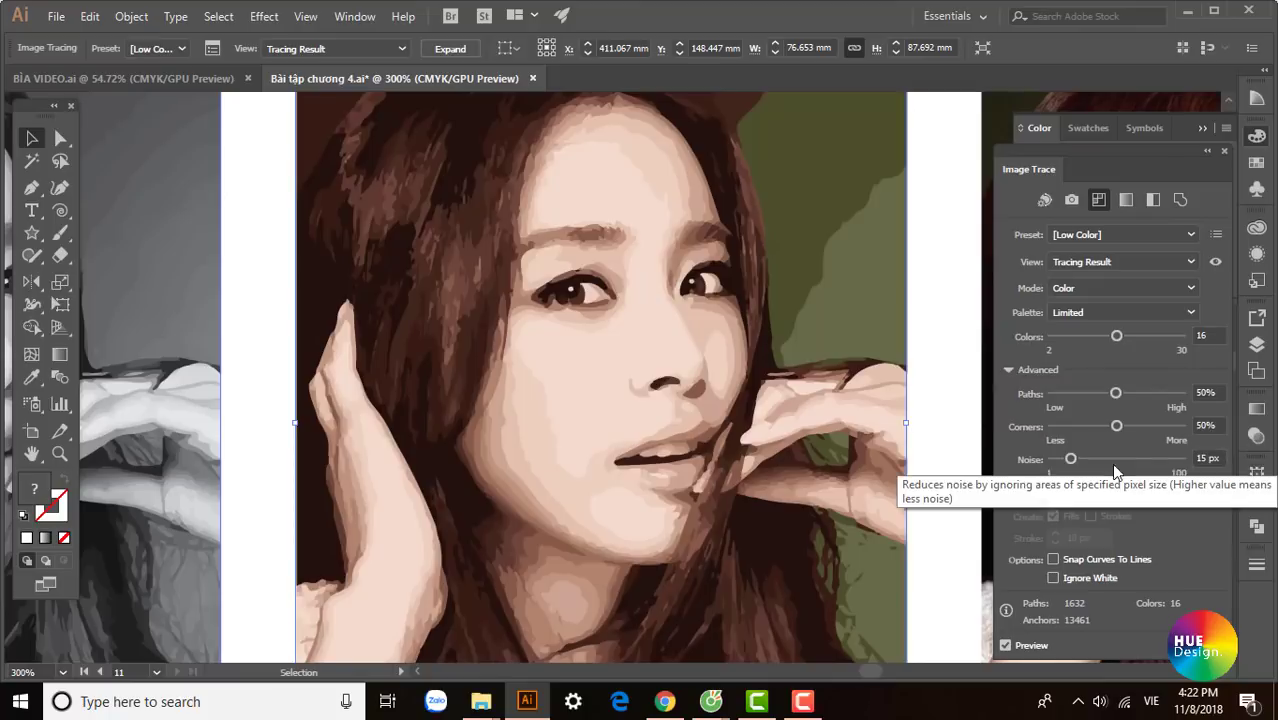
{"action": "left_click_drag", "start_coordinate": [1116, 395], "coordinate": [1057, 397]}
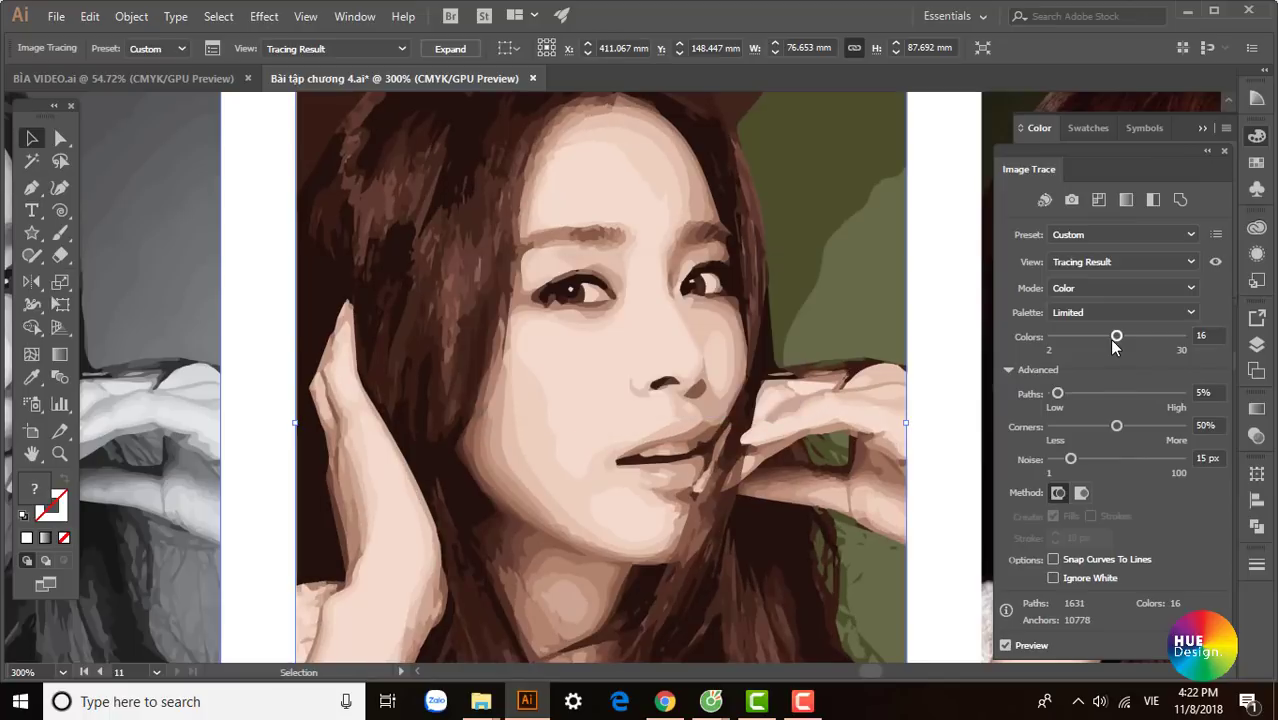
{"action": "left_click_drag", "start_coordinate": [1116, 337], "coordinate": [1061, 337]}
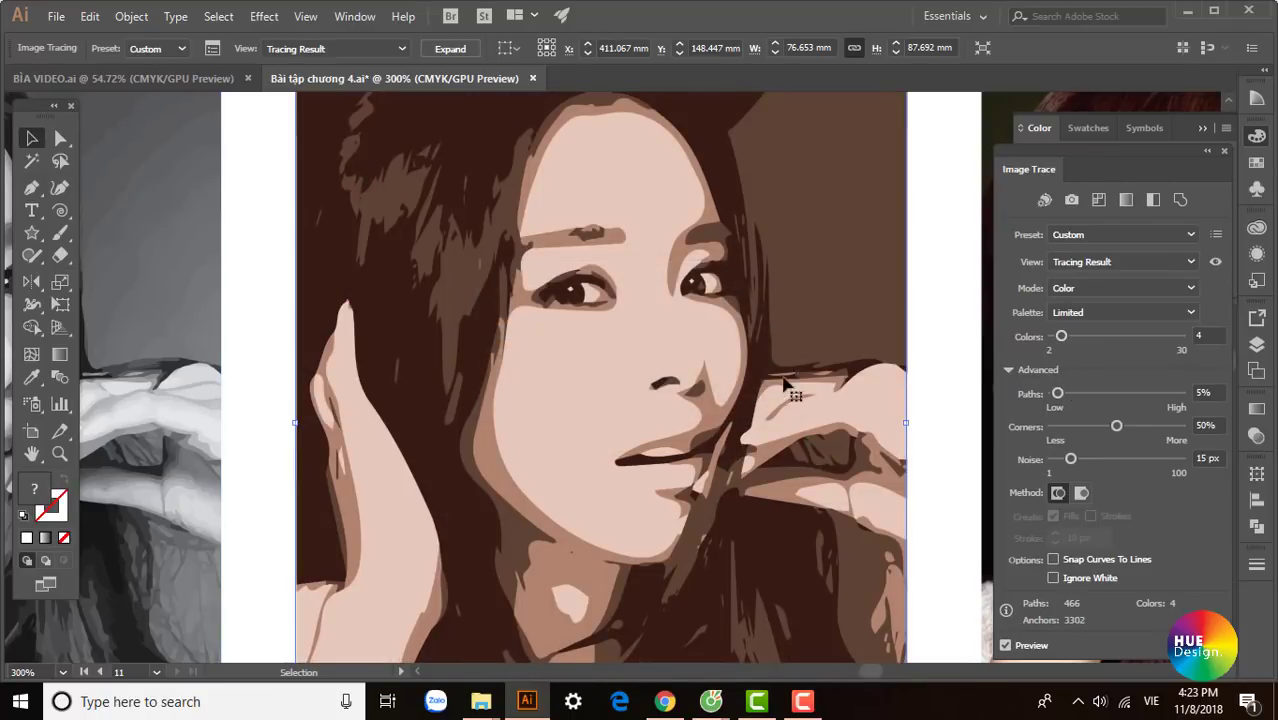
Step: Zoom out to bring the next untraced photo copy into view
{"action": "scroll", "coordinate": [785, 385], "scroll_direction": "down", "scroll_amount": 2}
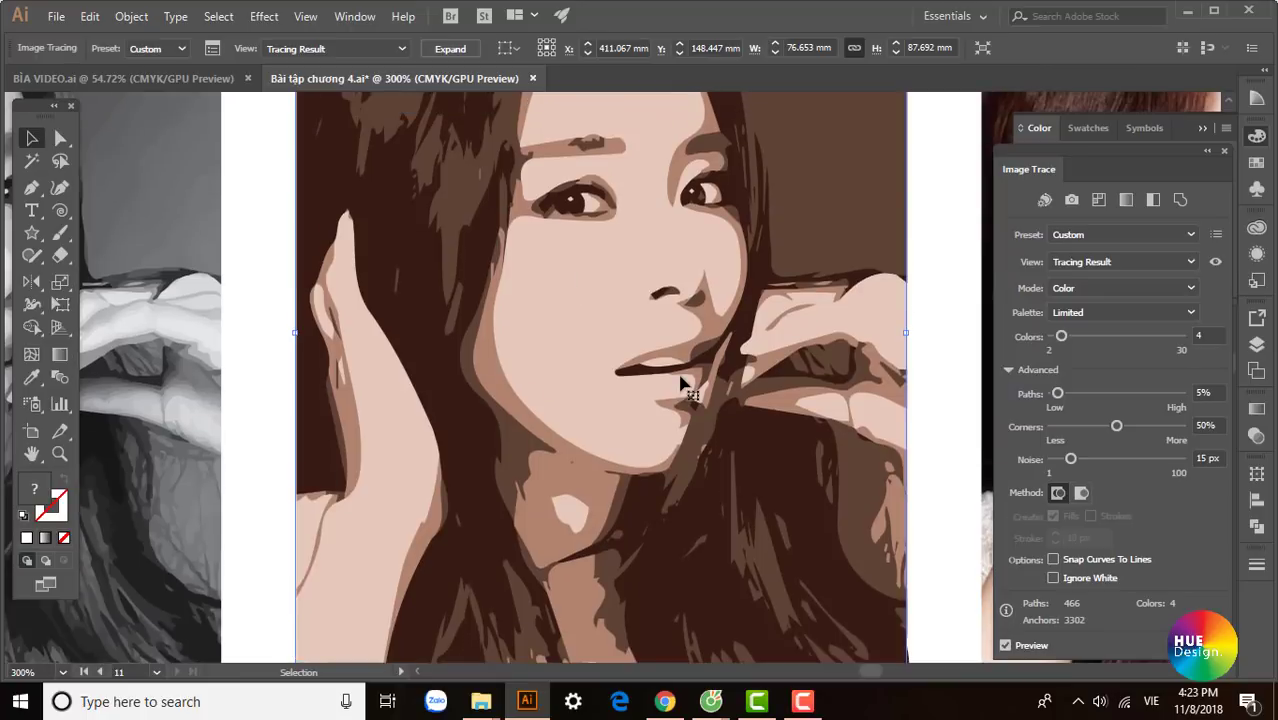
{"action": "key", "text": "ctrl+minus"}
{"action": "left_click_drag", "start_coordinate": [702, 443], "coordinate": [674, 443]}
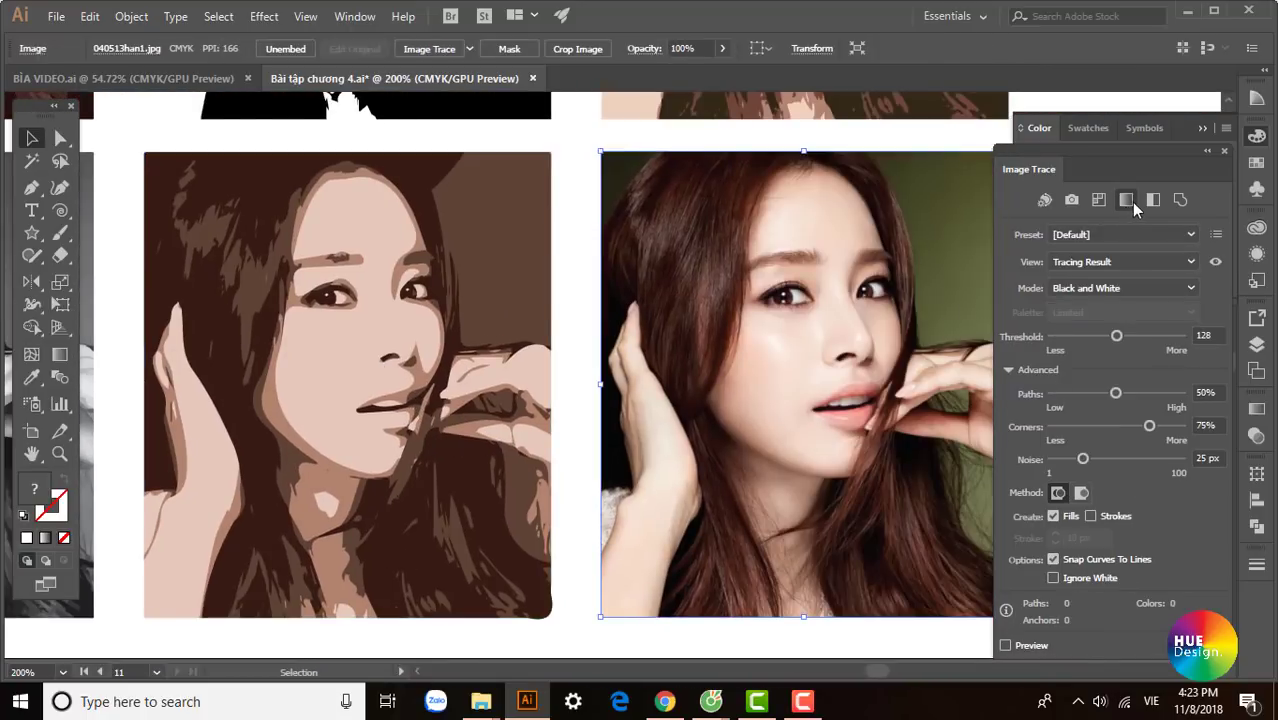
Step: Trace the next copy in Black & White with Threshold 131, Paths 86% and Corners 82%
{"action": "left_click", "coordinate": [1147, 204]}
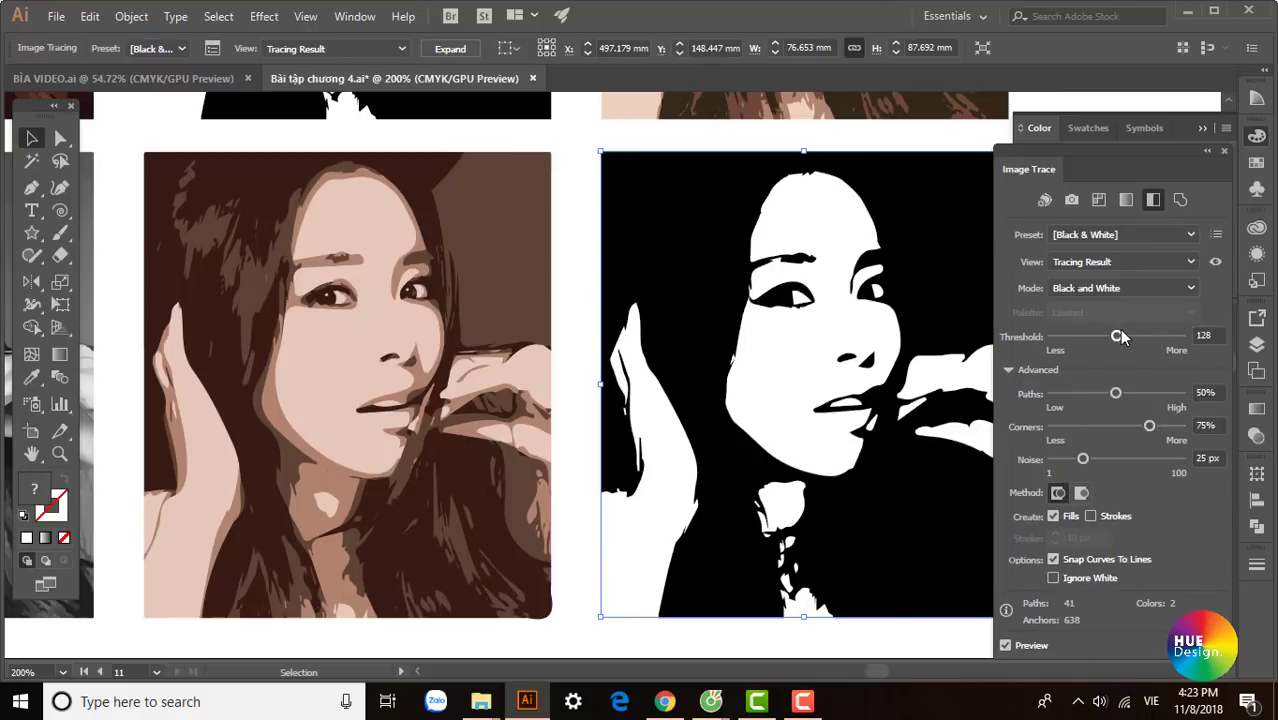
{"action": "mouse_move", "coordinate": [1119, 337]}
{"action": "left_mouse_down"}
{"action": "mouse_move", "coordinate": [1154, 337]}
{"action": "mouse_move", "coordinate": [1087, 339]}
{"action": "left_mouse_up"}
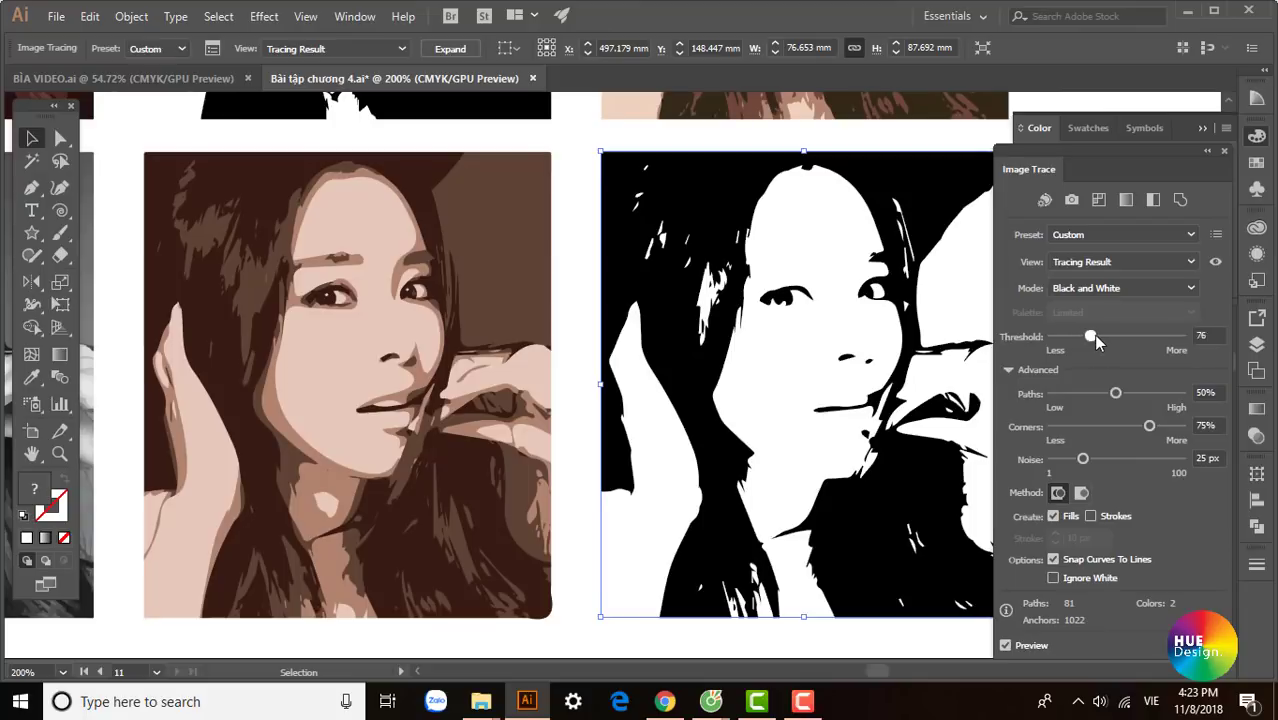
{"action": "left_click_drag", "start_coordinate": [1084, 341], "coordinate": [1096, 341]}
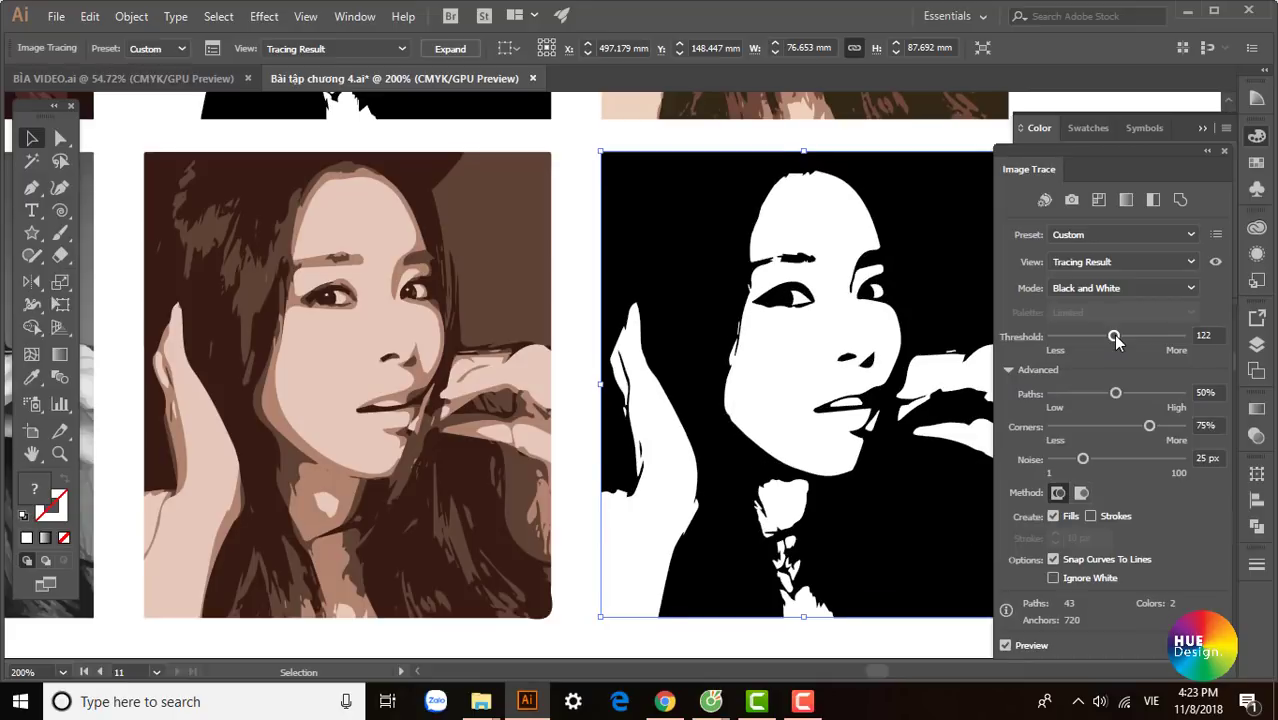
{"action": "left_click_drag", "start_coordinate": [1114, 337], "coordinate": [1118, 336]}
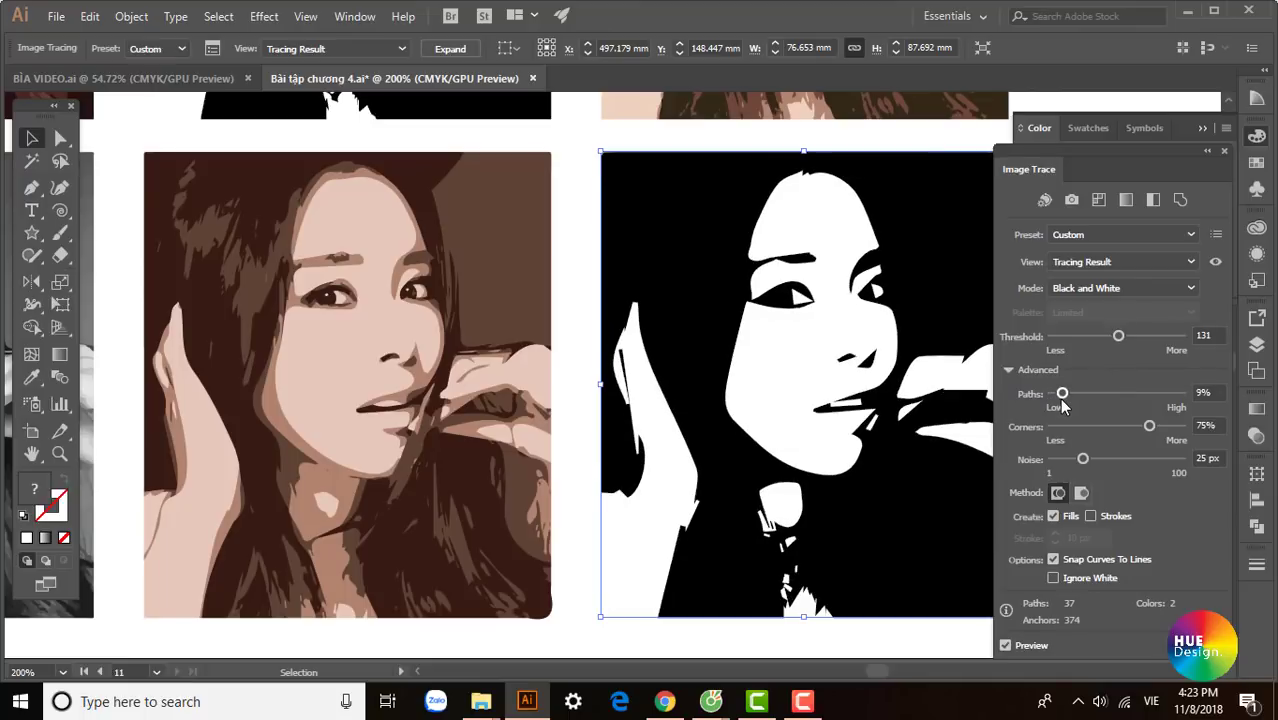
{"action": "left_click_drag", "start_coordinate": [1088, 395], "coordinate": [1162, 394]}
{"action": "left_click_drag", "start_coordinate": [1149, 427], "coordinate": [1178, 430]}
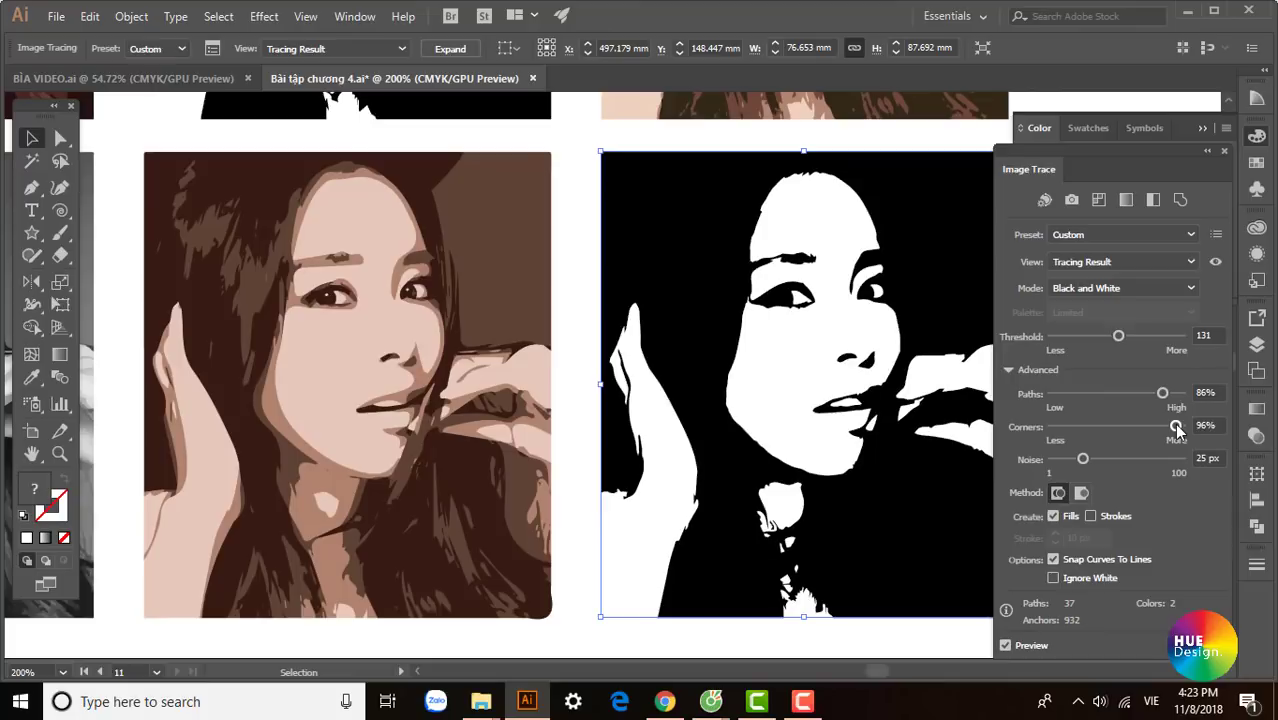
{"action": "left_click_drag", "start_coordinate": [1071, 428], "coordinate": [1157, 427]}
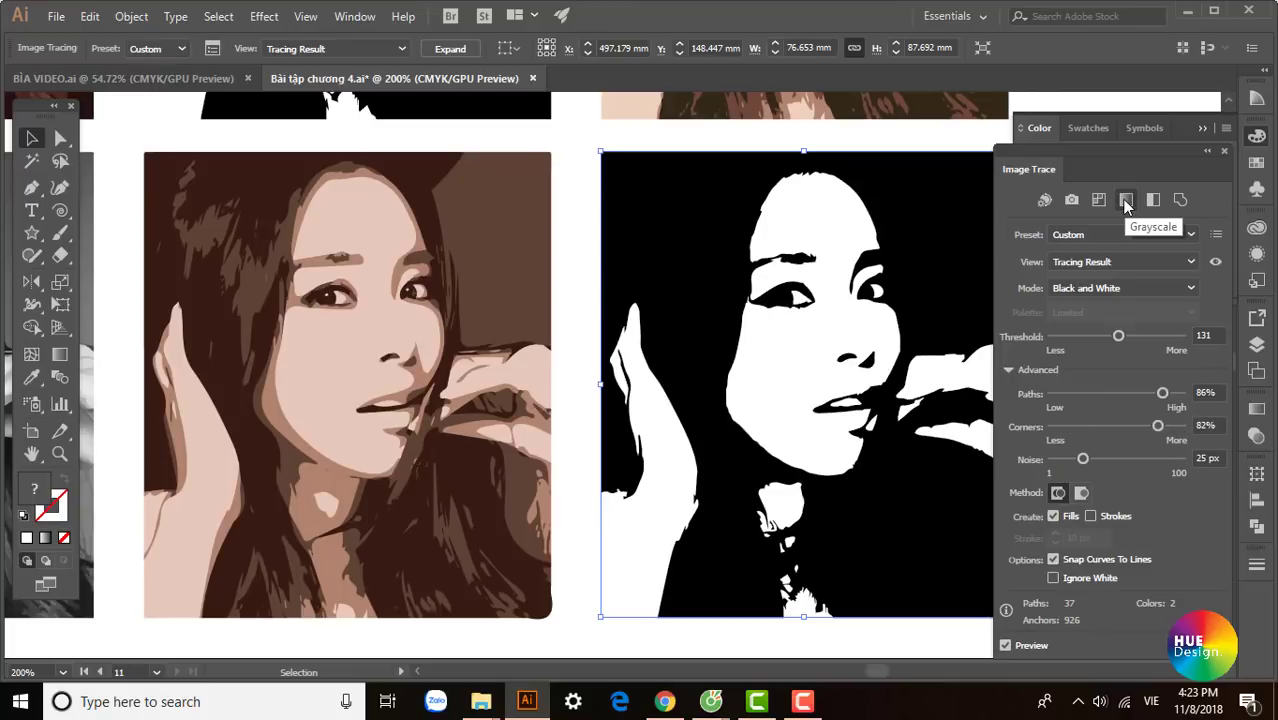
Step: Retrace that copy with the Grayscale preset and reduce Grays to 22
{"action": "left_click", "coordinate": [1126, 201]}
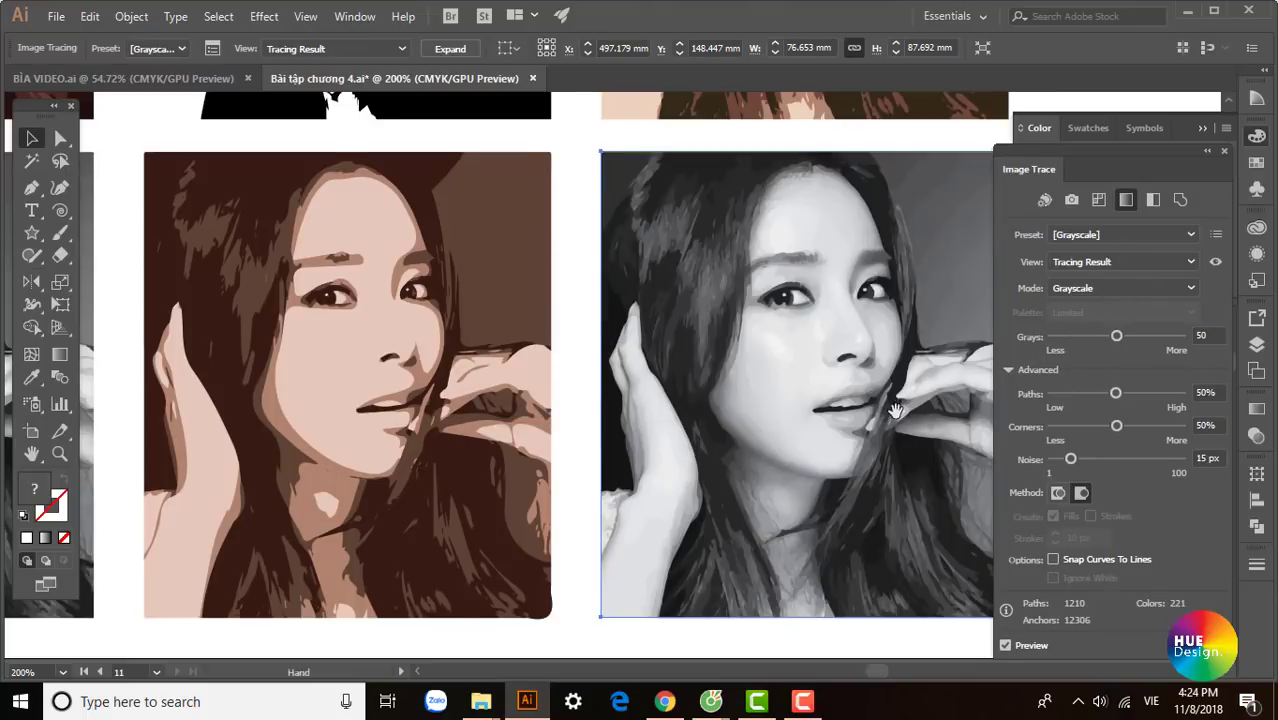
{"action": "left_click_drag", "start_coordinate": [901, 414], "coordinate": [774, 401]}
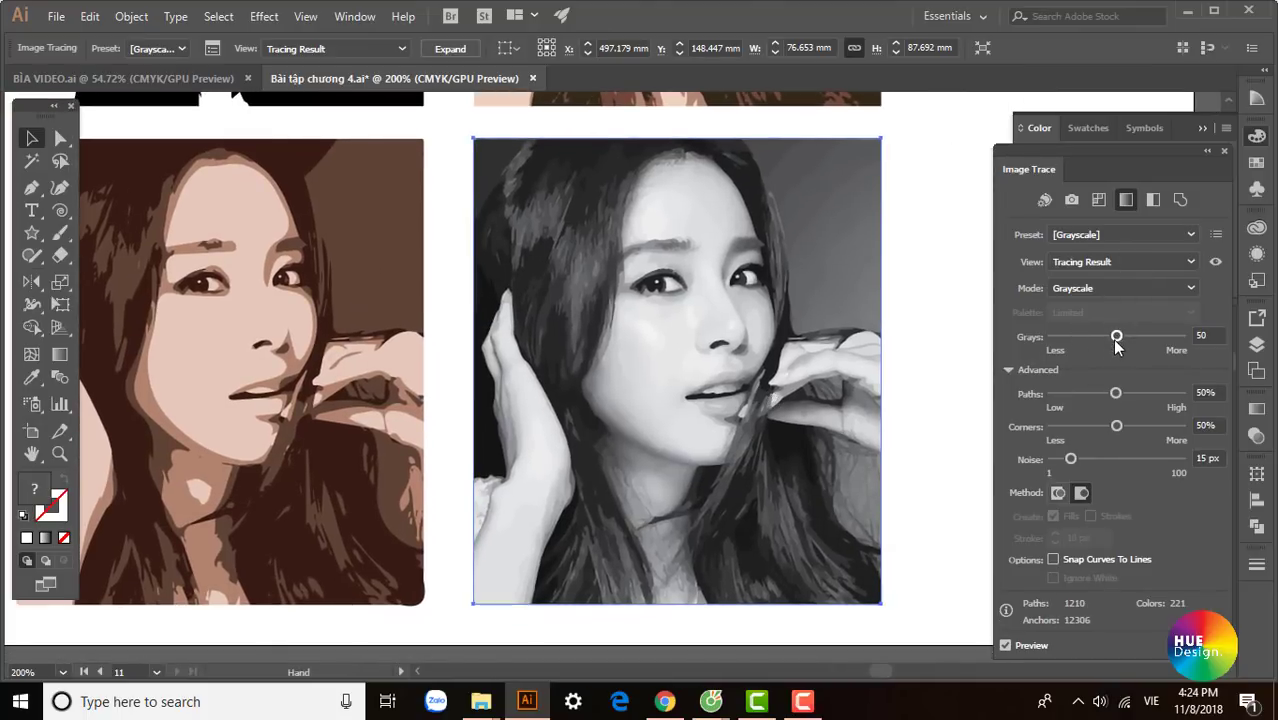
{"action": "left_click_drag", "start_coordinate": [1084, 337], "coordinate": [1080, 337]}
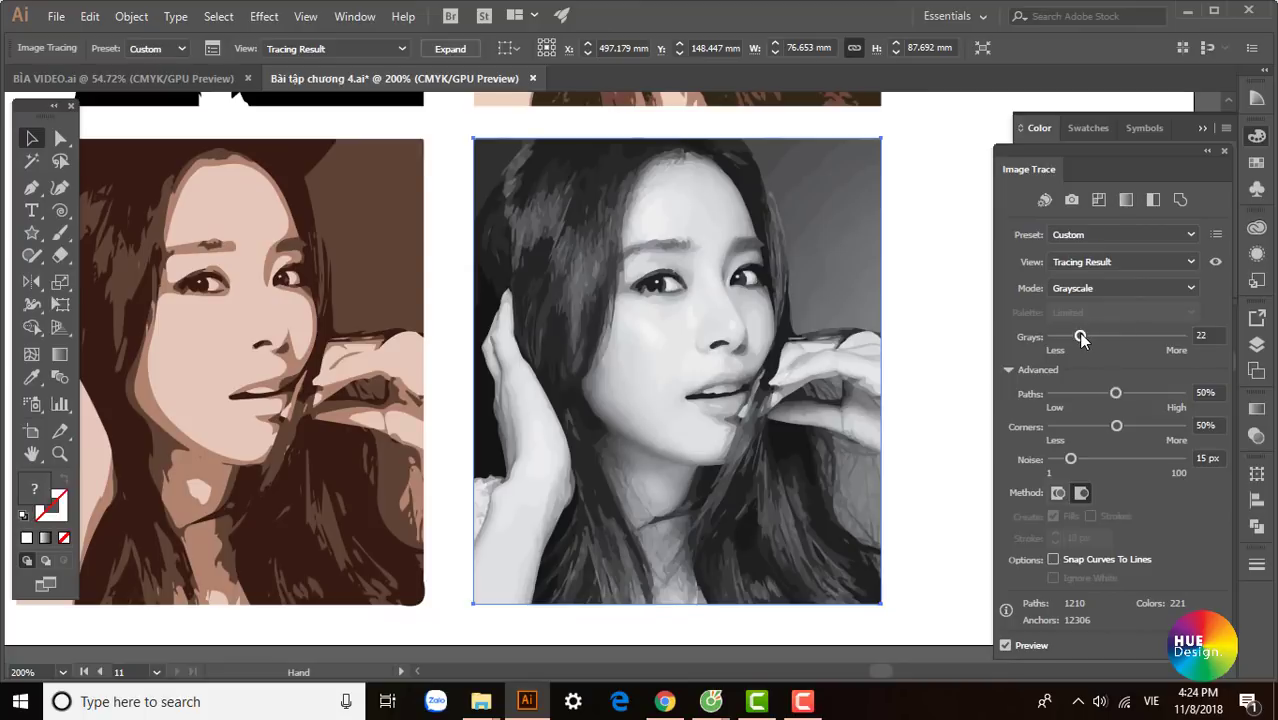
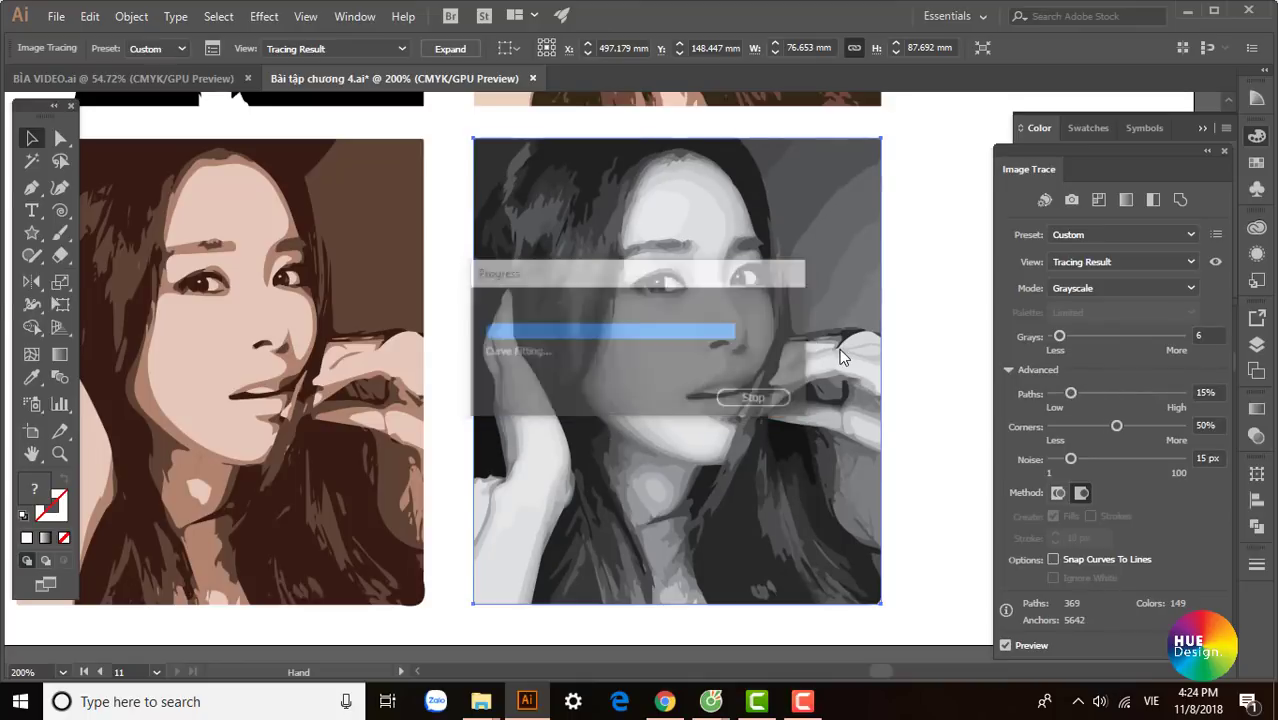
Step: Lower the grayscale portrait trace's Corners to 0%, keeping Paths 15% and Noise 15 px
{"action": "mouse_move", "coordinate": [650, 320]}
{"action": "left_mouse_down"}
{"action": "mouse_move", "coordinate": [671, 314]}
{"action": "mouse_move", "coordinate": [553, 294]}
{"action": "left_mouse_up"}
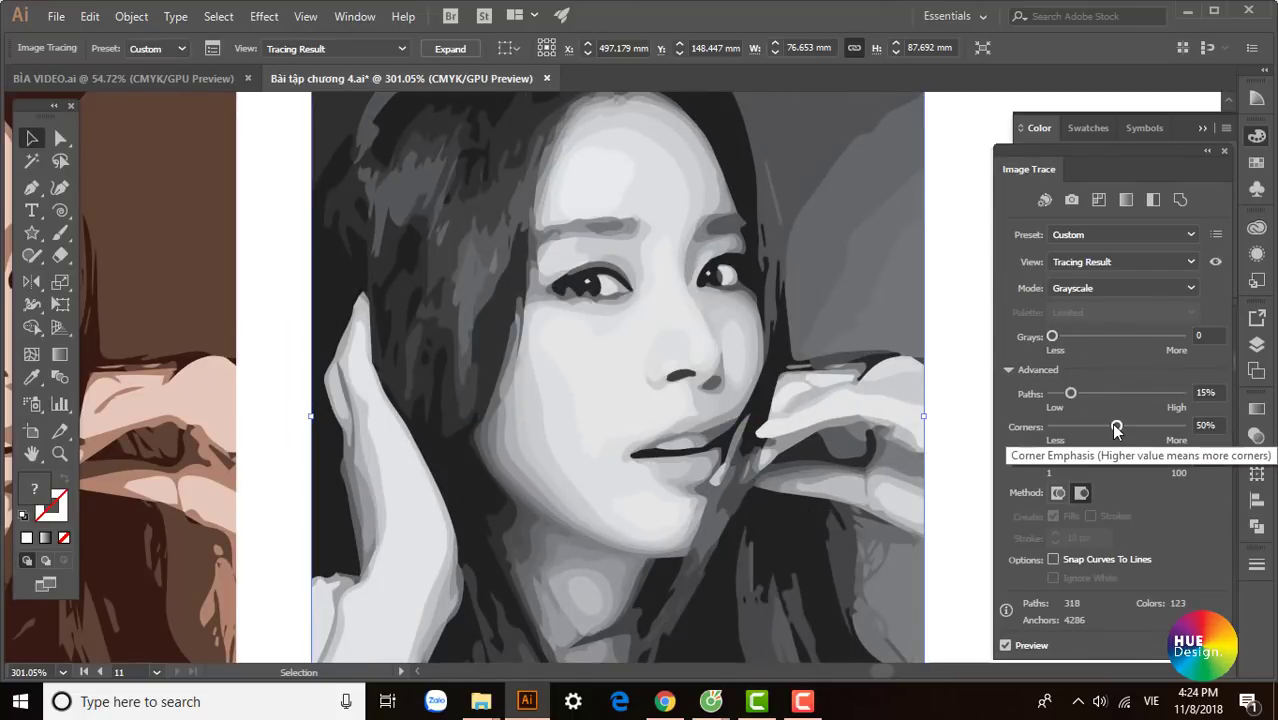
{"action": "left_click_drag", "start_coordinate": [1116, 430], "coordinate": [1052, 427]}
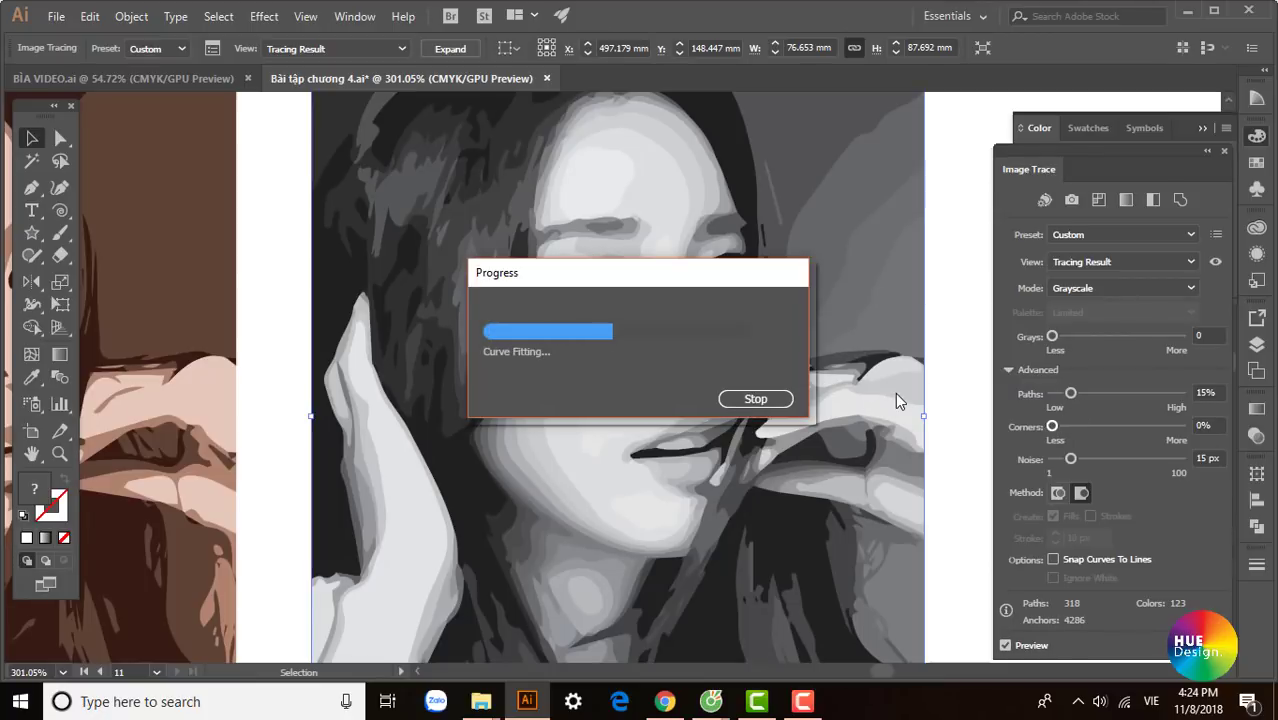
{"action": "key", "text": "ctrl+minus"}
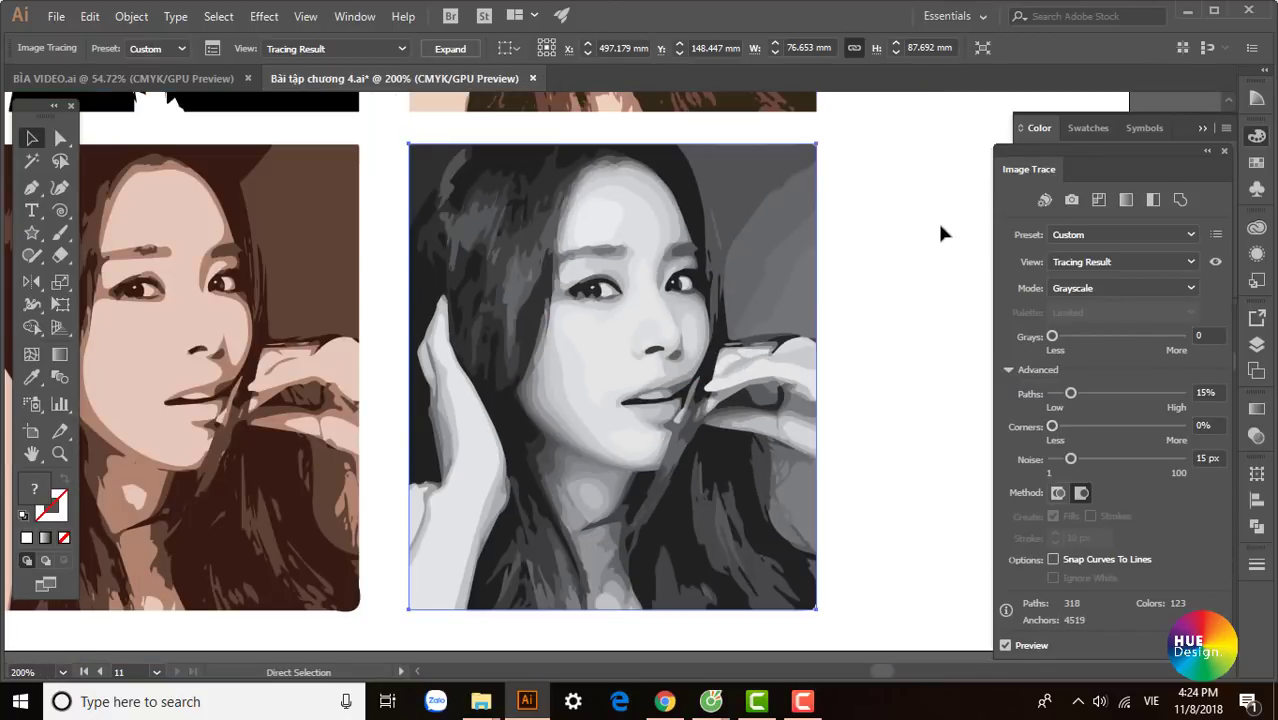
{"action": "key", "text": "ctrl+minus"}
Step: Bring the brown 4-colour Auto-Color traced portrait into view and select it
{"action": "left_click_drag", "start_coordinate": [585, 357], "coordinate": [817, 434]}
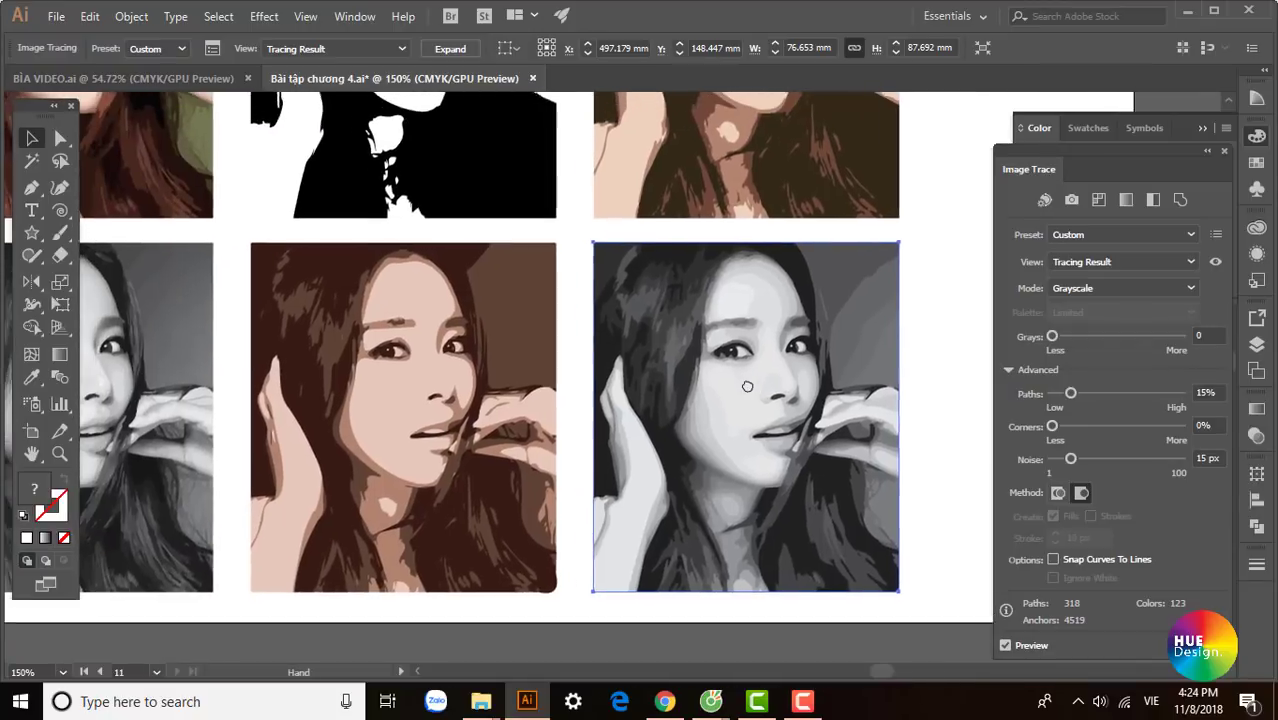
{"action": "scroll", "coordinate": [637, 366], "scroll_direction": "down", "scroll_amount": 5}
{"action": "scroll", "coordinate": [679, 163], "scroll_direction": "up", "scroll_amount": 2}
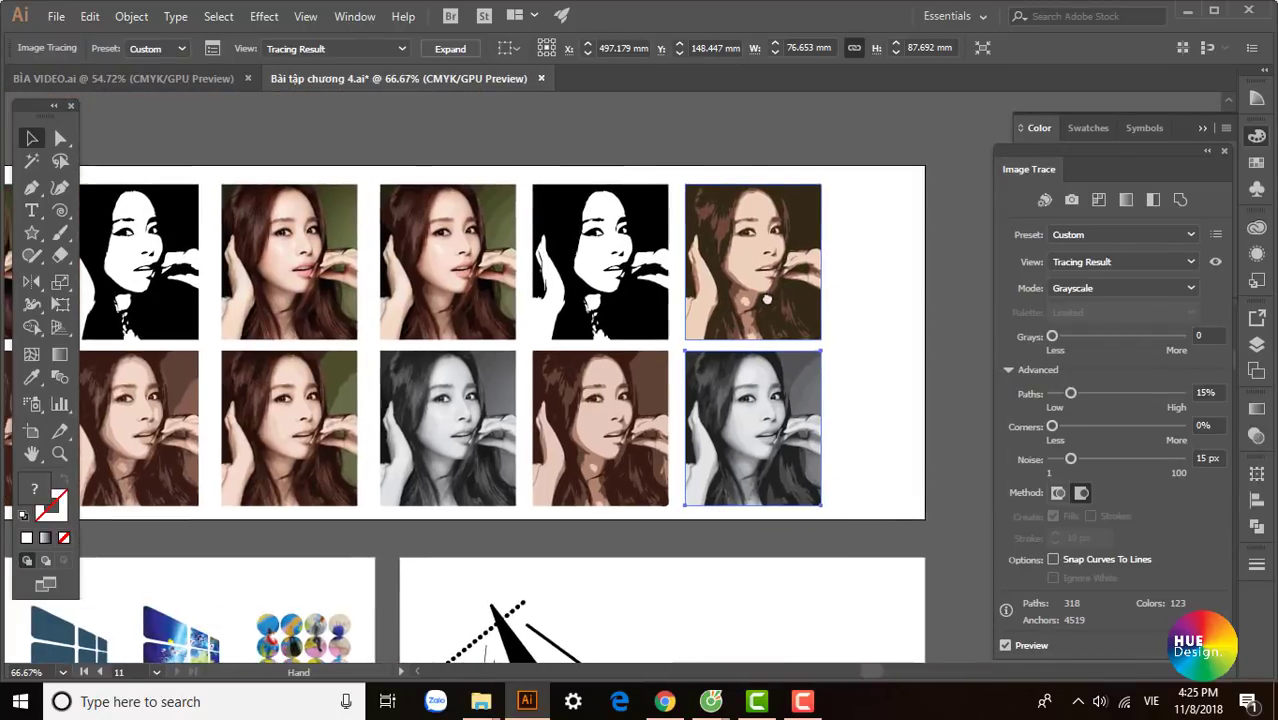
{"action": "scroll", "coordinate": [864, 474], "scroll_direction": "up", "scroll_amount": 3}
{"action": "left_click_drag", "start_coordinate": [864, 474], "coordinate": [610, 425]}
{"action": "scroll", "coordinate": [650, 400], "scroll_direction": "up", "scroll_amount": 3}
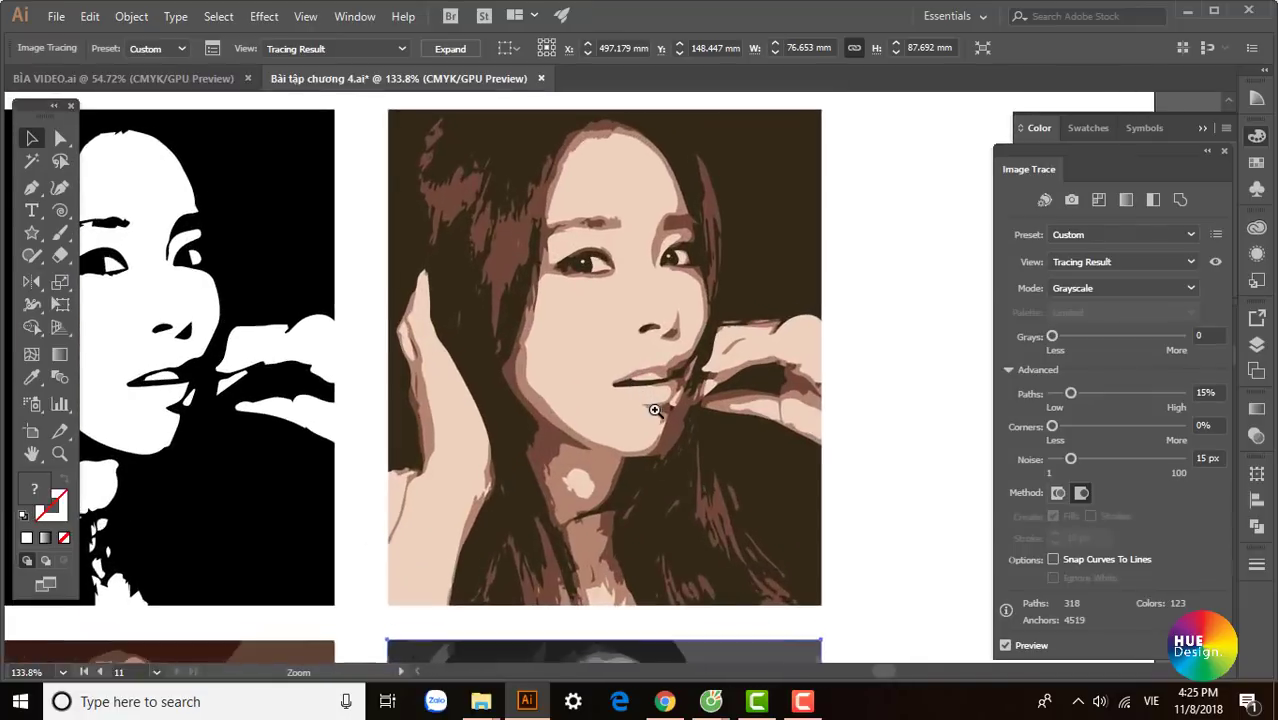
{"action": "left_click_drag", "start_coordinate": [671, 309], "coordinate": [633, 335]}
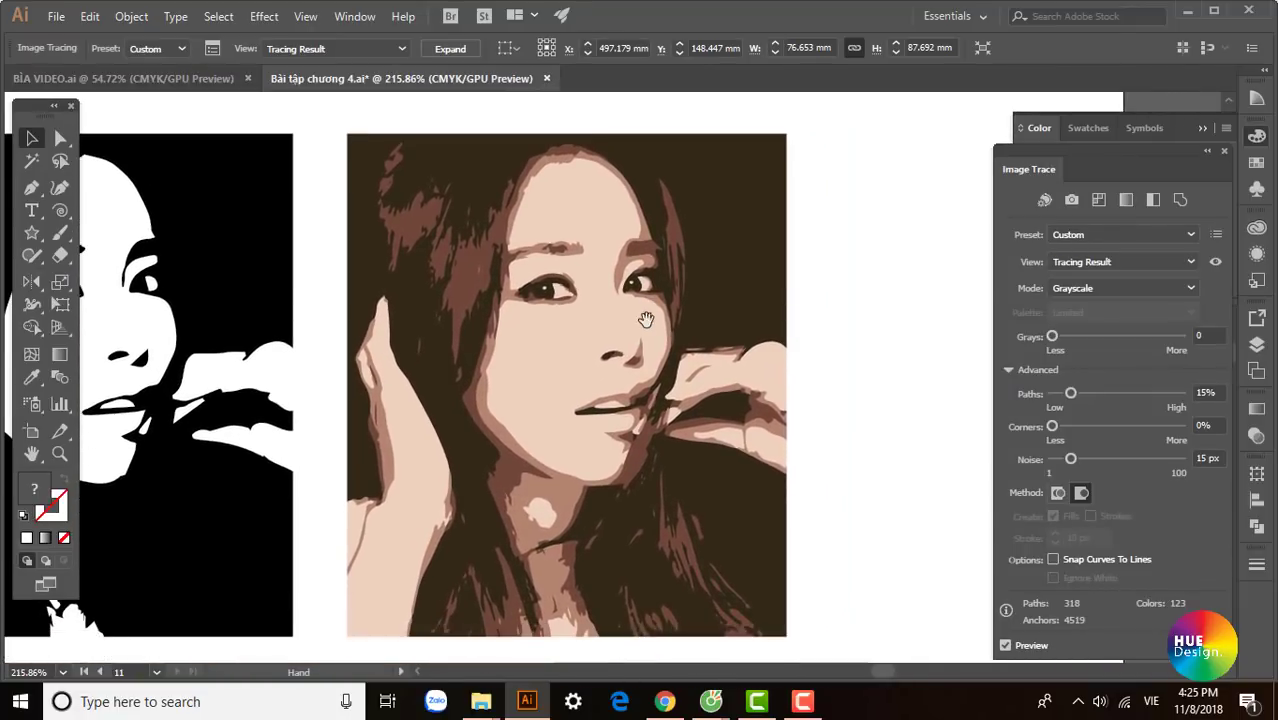
{"action": "left_click", "coordinate": [641, 345]}
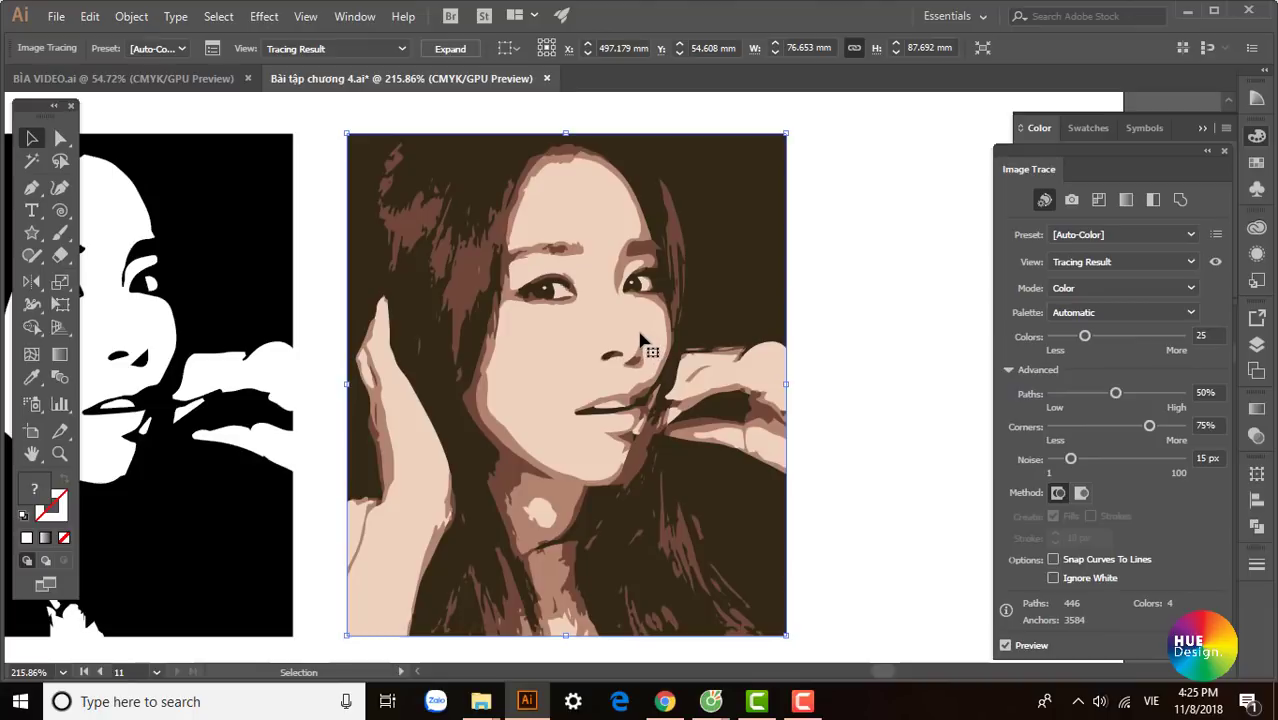
Step: Expand the brown portrait's trace, then undo the expansion and go to the Object menu
{"action": "scroll", "coordinate": [815, 358], "scroll_direction": "down", "scroll_amount": 1}
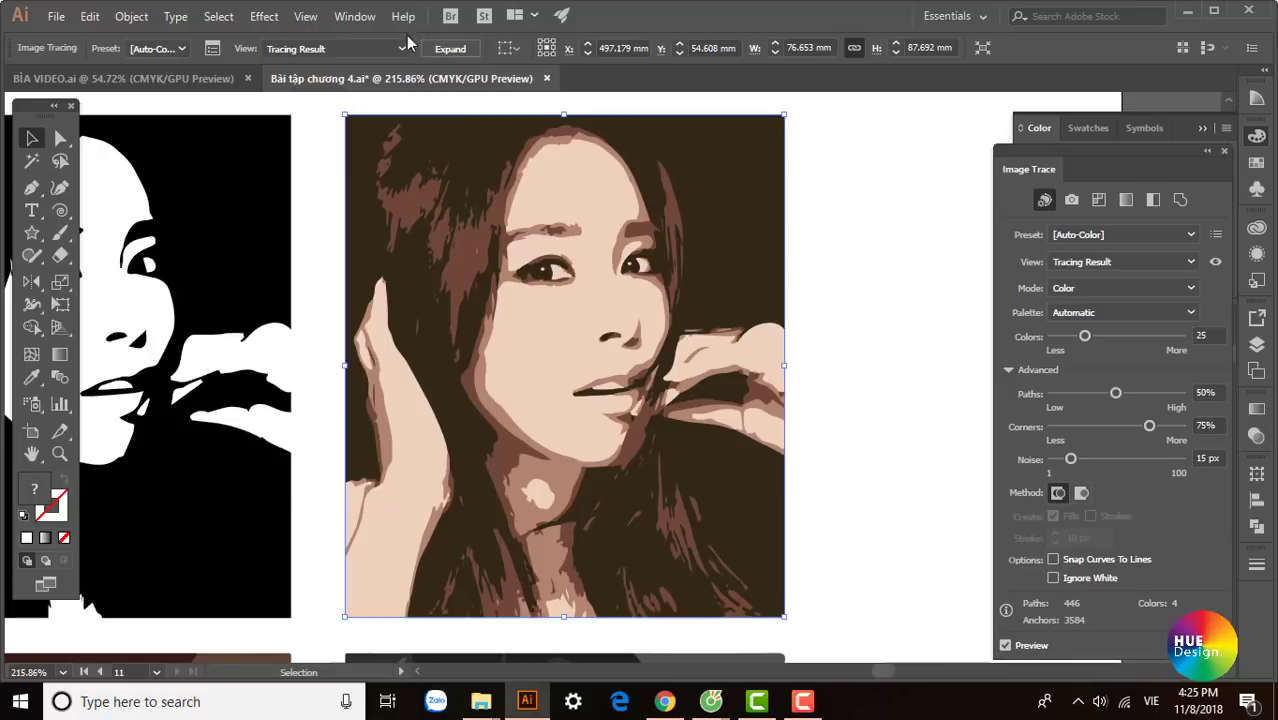
{"action": "left_click", "coordinate": [456, 48]}
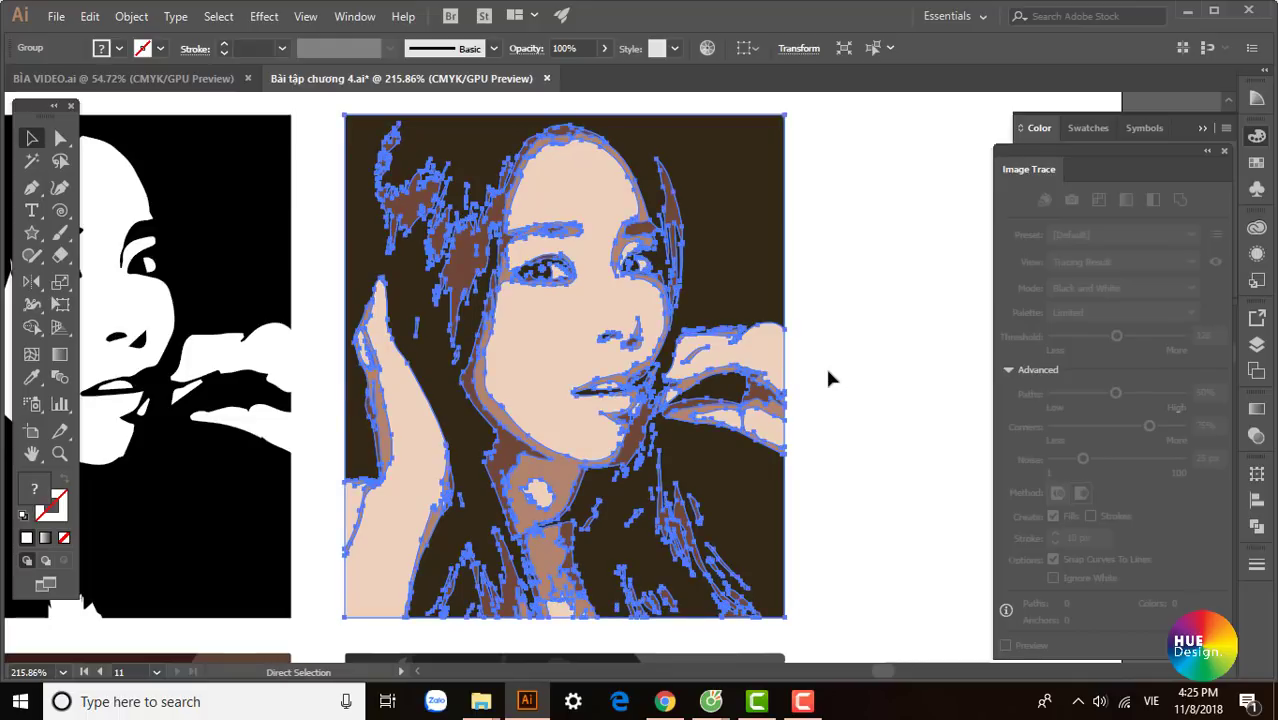
{"action": "key", "text": "ctrl+z"}
{"action": "left_click", "coordinate": [131, 17]}
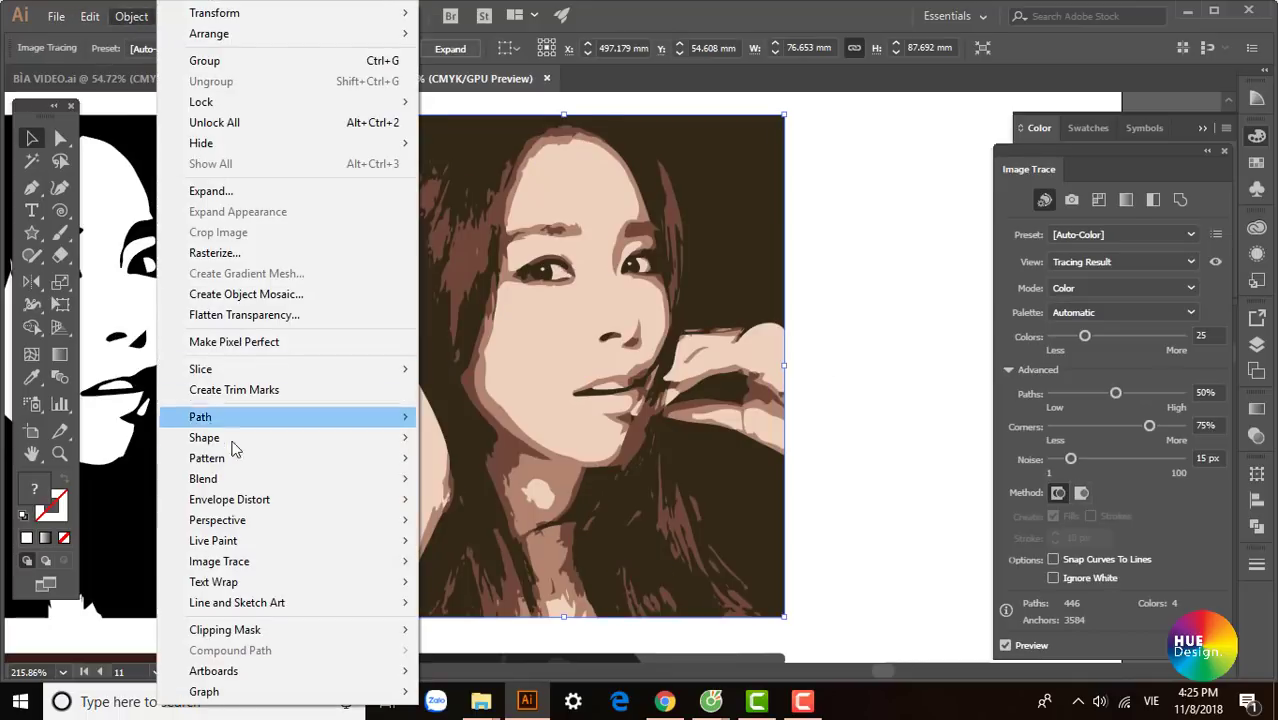
{"action": "mouse_move", "coordinate": [219, 561]}
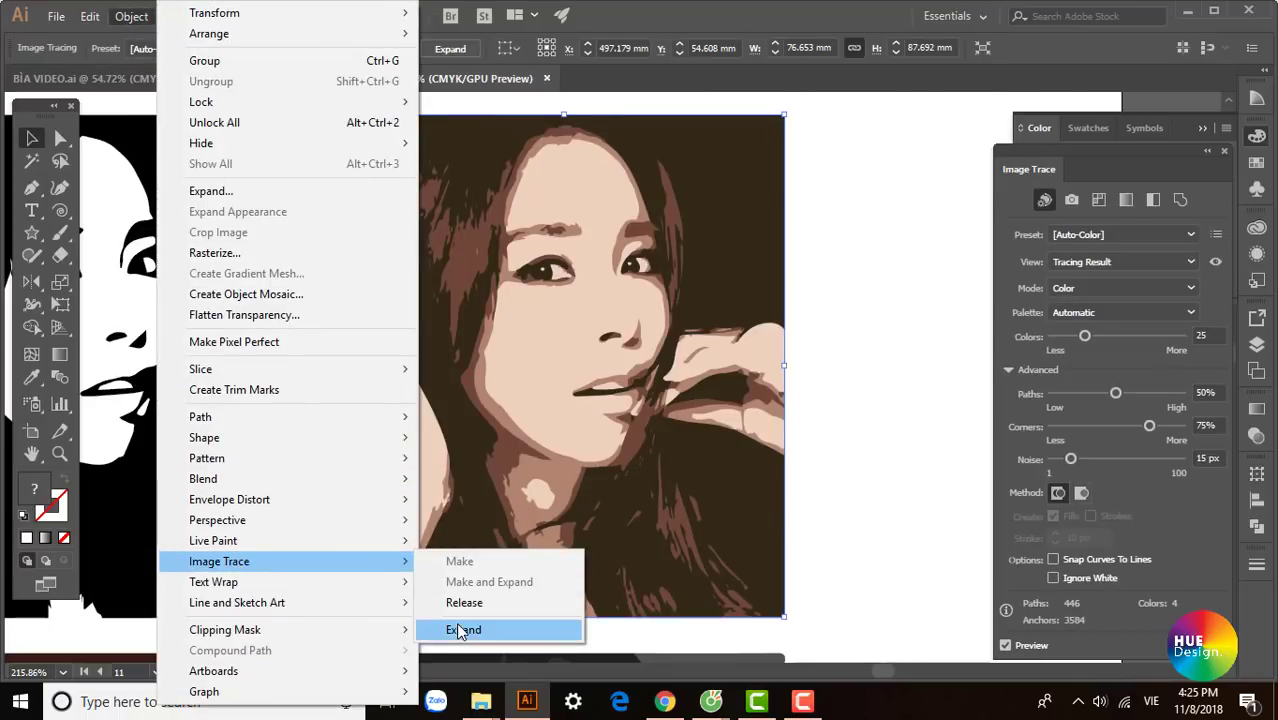
Step: Expand the brown live trace into vector paths via Object > Image Trace > Expand
{"action": "left_click", "coordinate": [461, 629]}
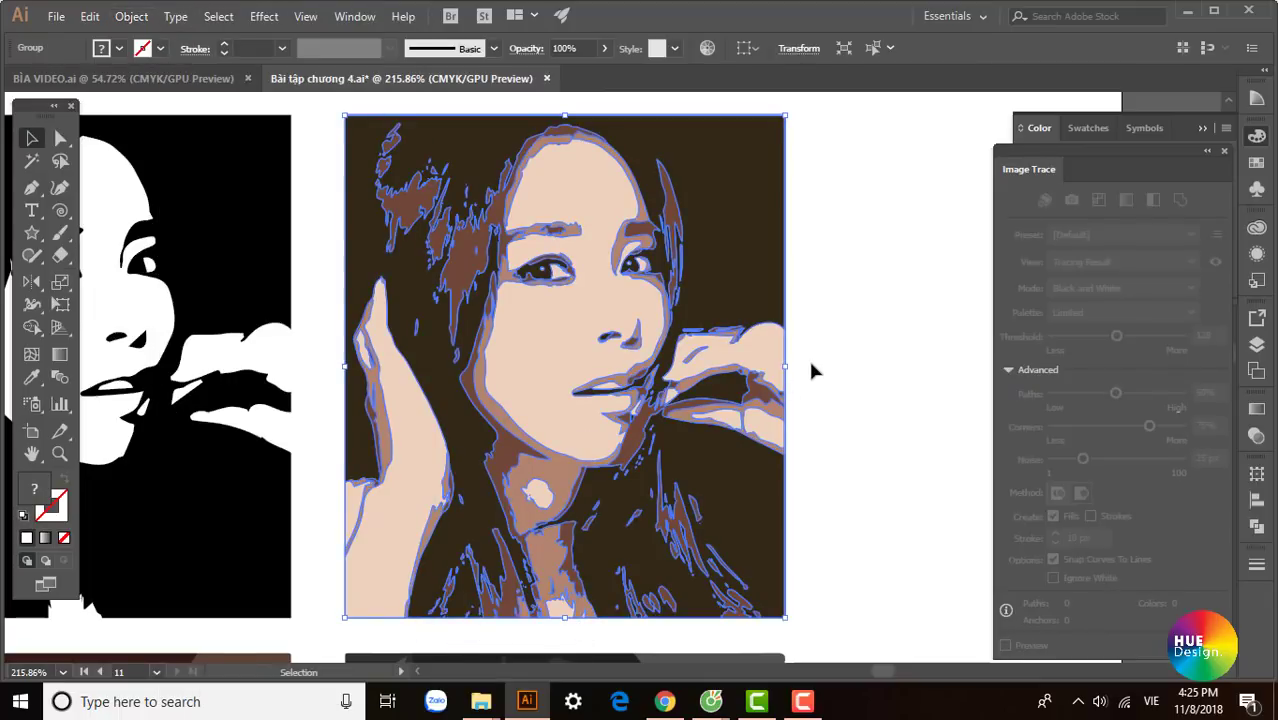
{"action": "scroll", "coordinate": [420, 187], "scroll_direction": "up", "scroll_amount": 3}
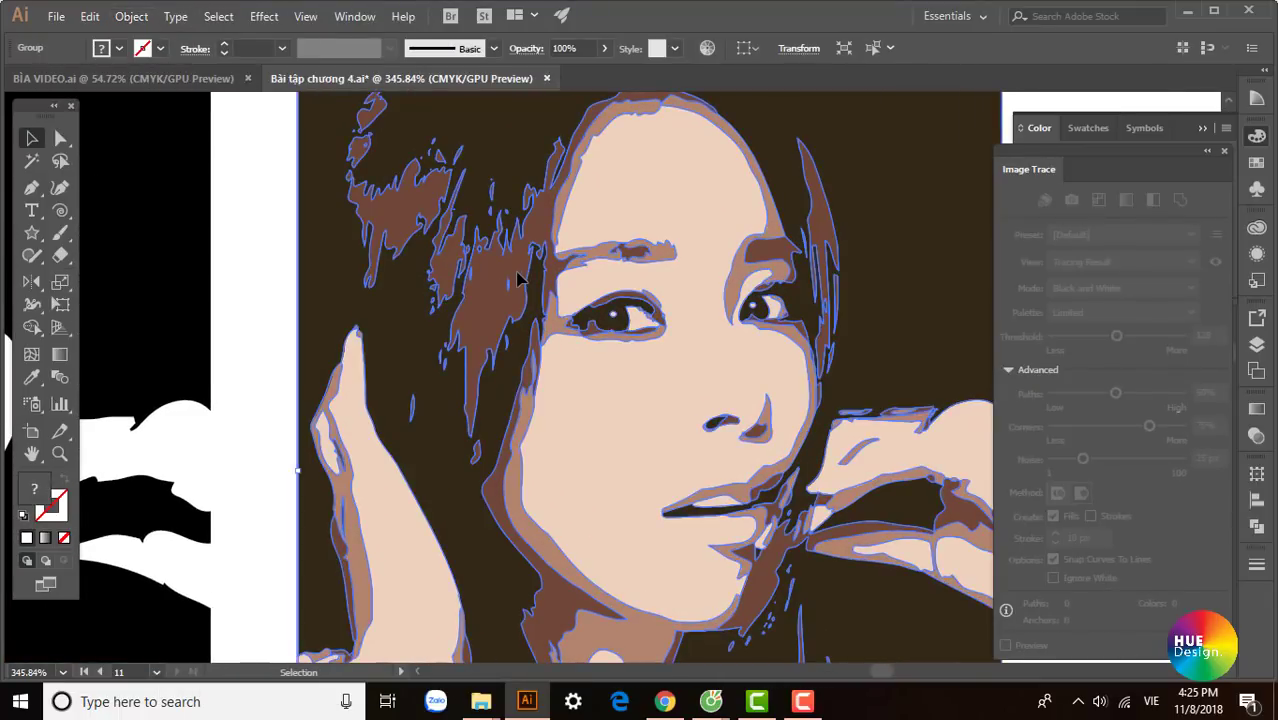
{"action": "scroll", "coordinate": [519, 278], "scroll_direction": "right", "scroll_amount": 3}
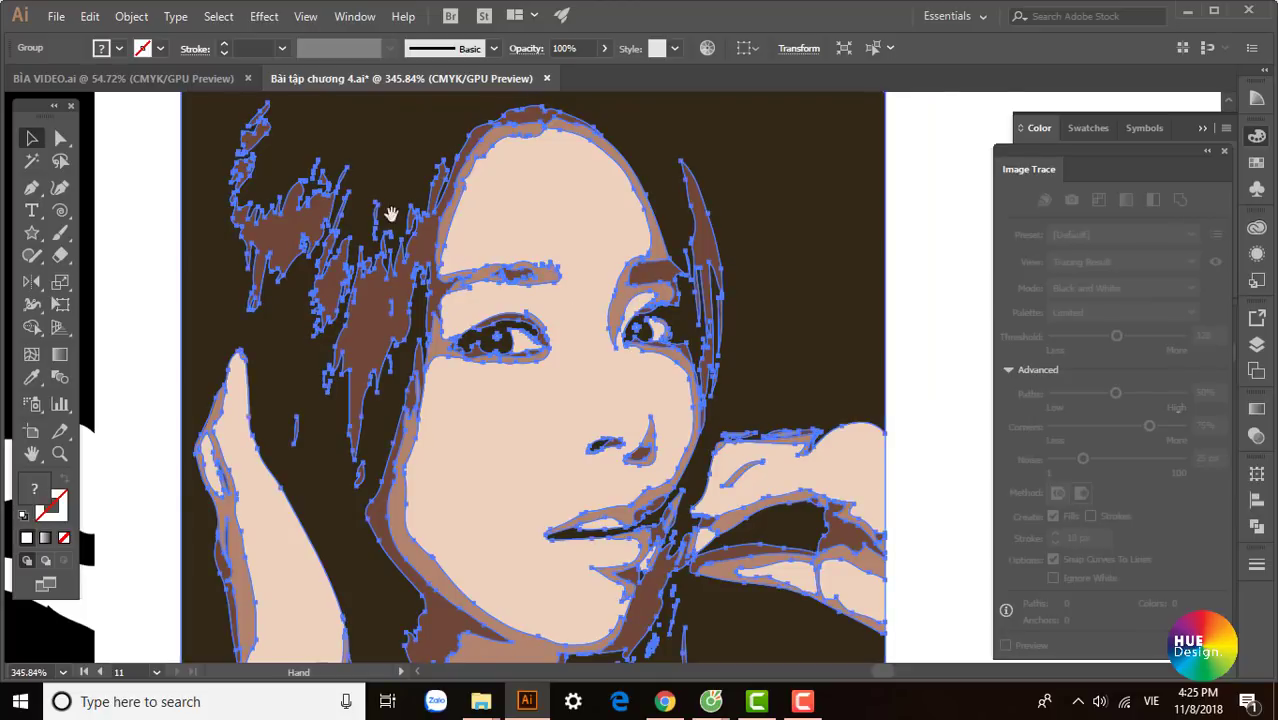
{"action": "scroll", "coordinate": [530, 400], "scroll_direction": "up", "scroll_amount": 3}
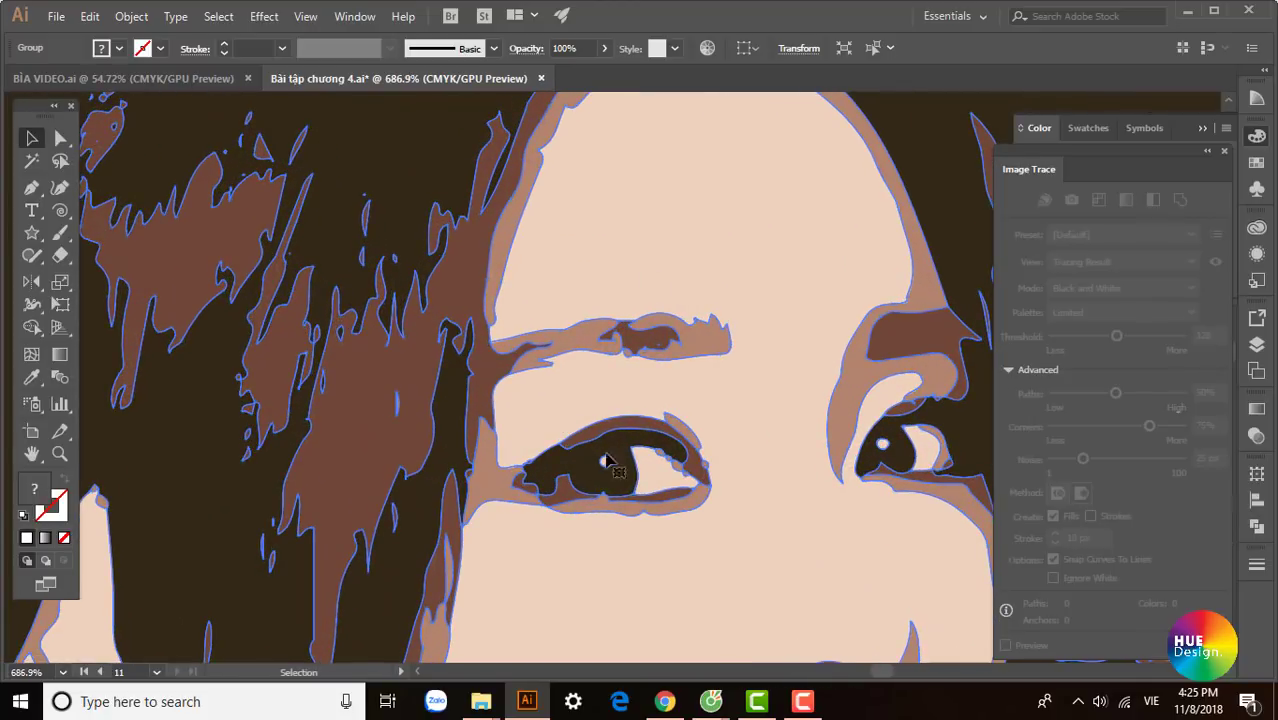
{"action": "key", "text": "space"}
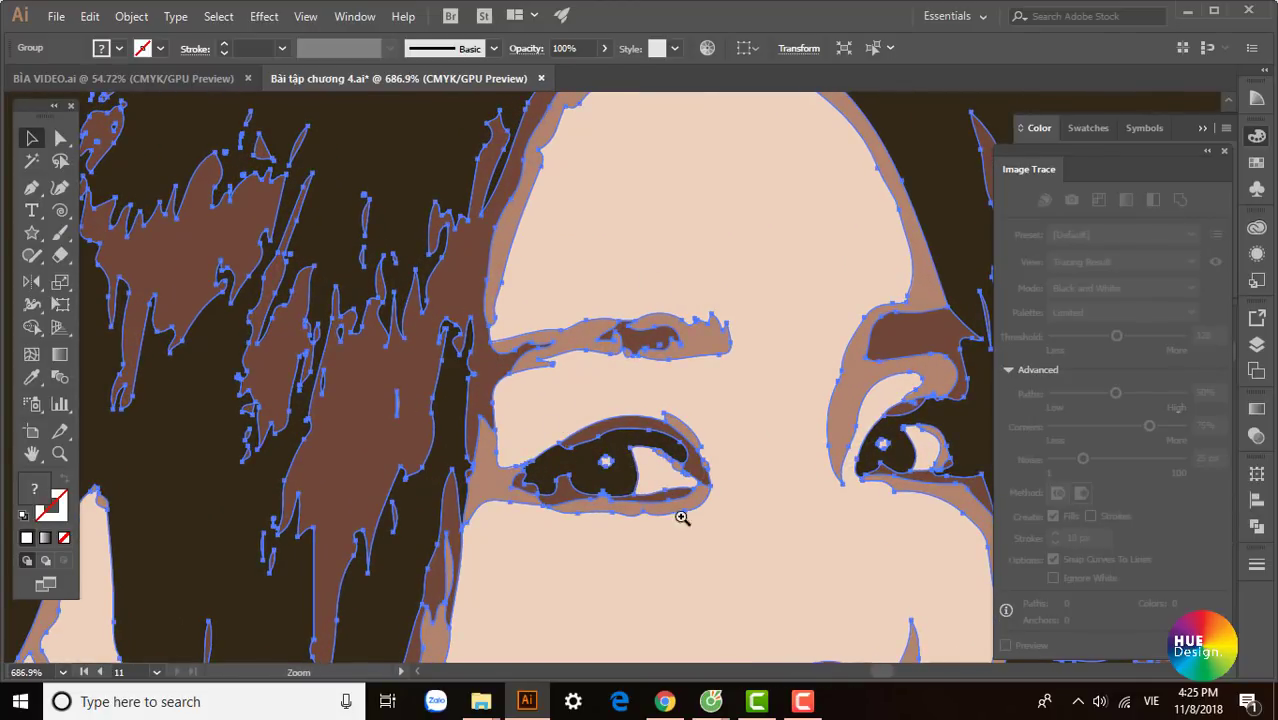
{"action": "scroll", "coordinate": [682, 518], "scroll_direction": "down", "scroll_amount": 2}
{"action": "scroll", "coordinate": [682, 518], "scroll_direction": "down", "scroll_amount": 1}
{"action": "scroll", "coordinate": [682, 518], "scroll_direction": "down", "scroll_amount": 1}
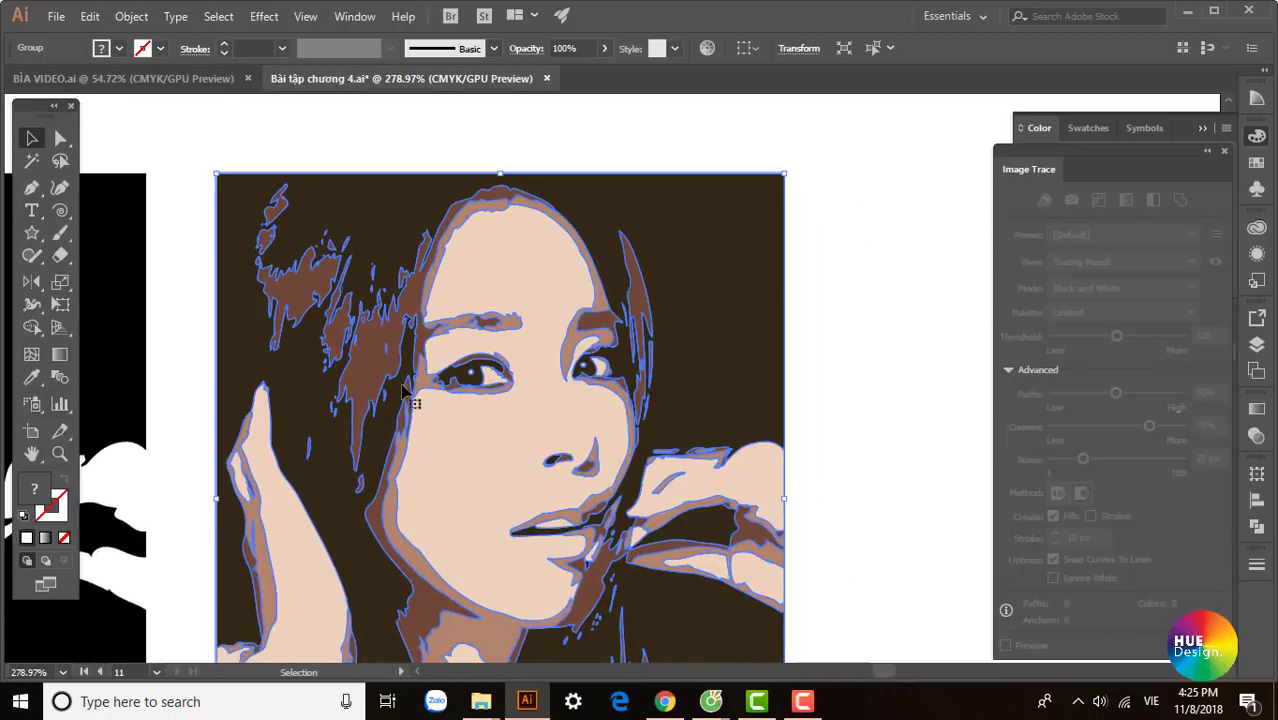
Step: Select the expanded portrait group and all of its paths inside it
{"action": "left_click", "coordinate": [57, 140]}
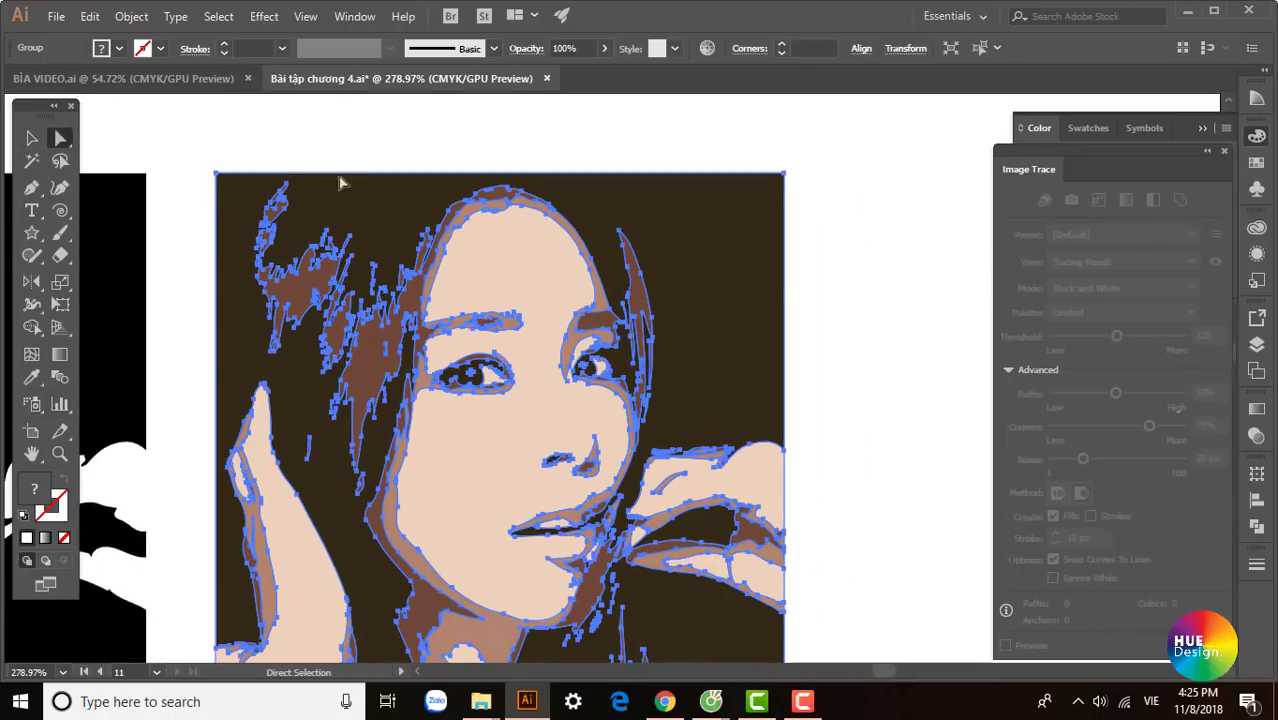
{"action": "left_click", "coordinate": [841, 334]}
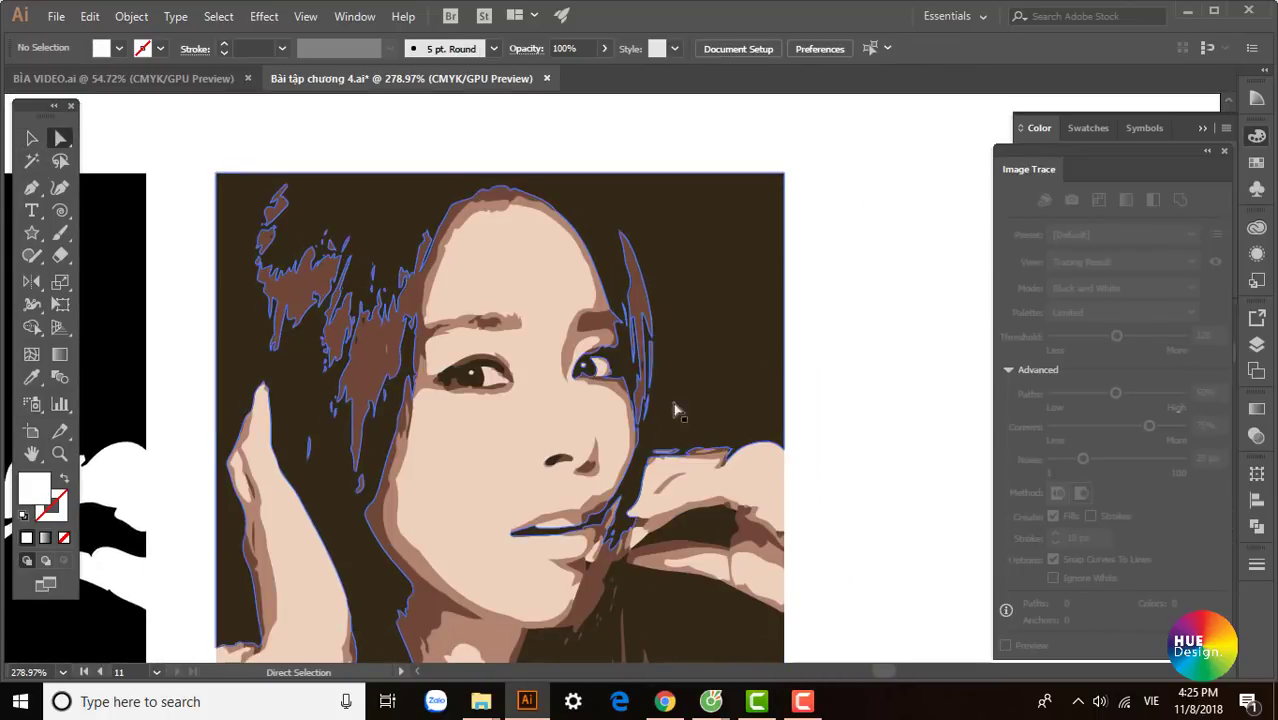
{"action": "left_click", "coordinate": [24, 138]}
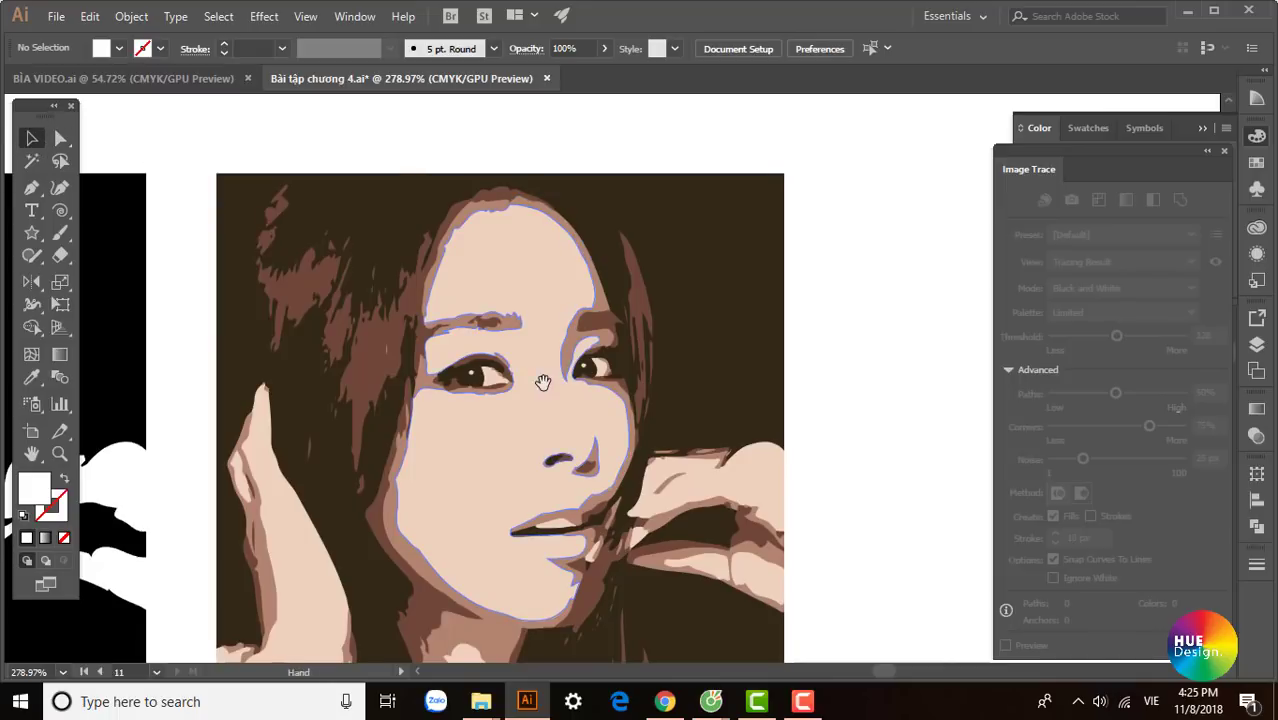
{"action": "scroll", "coordinate": [499, 337], "scroll_direction": "down", "scroll_amount": 2}
{"action": "key", "text": "ctrl+minus"}
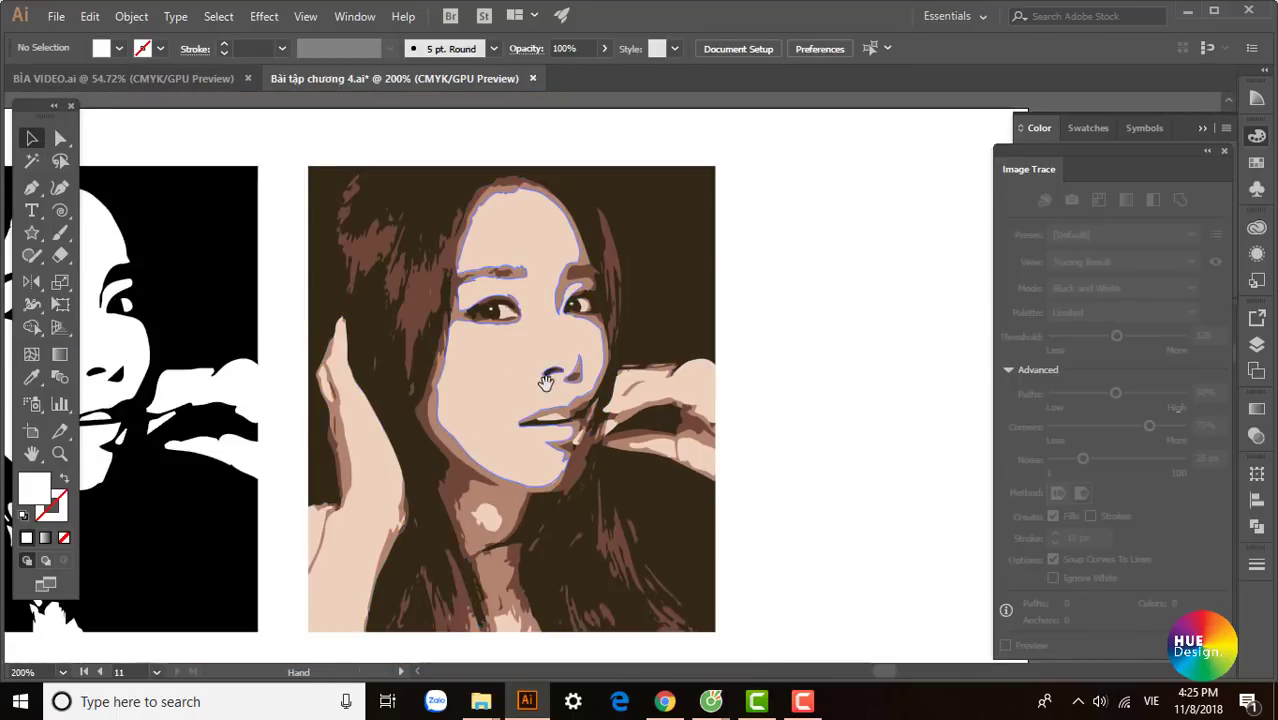
{"action": "left_click", "coordinate": [428, 200]}
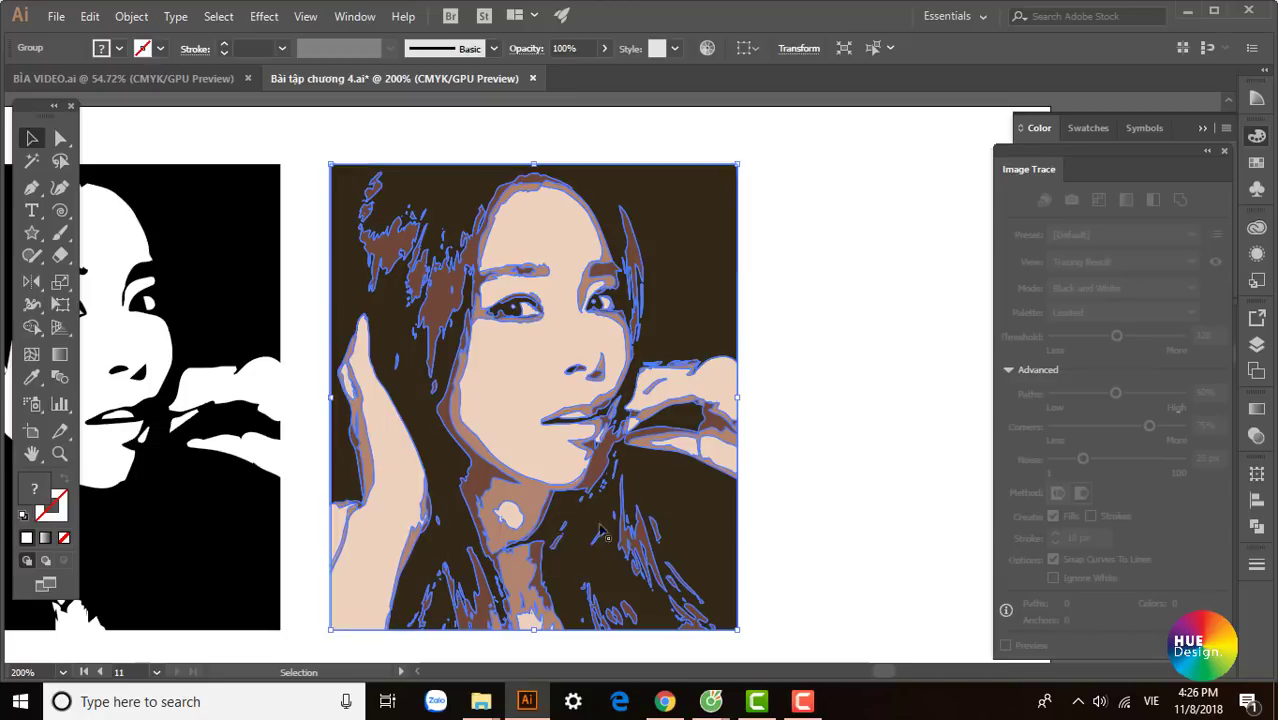
{"action": "double_click", "coordinate": [572, 400]}
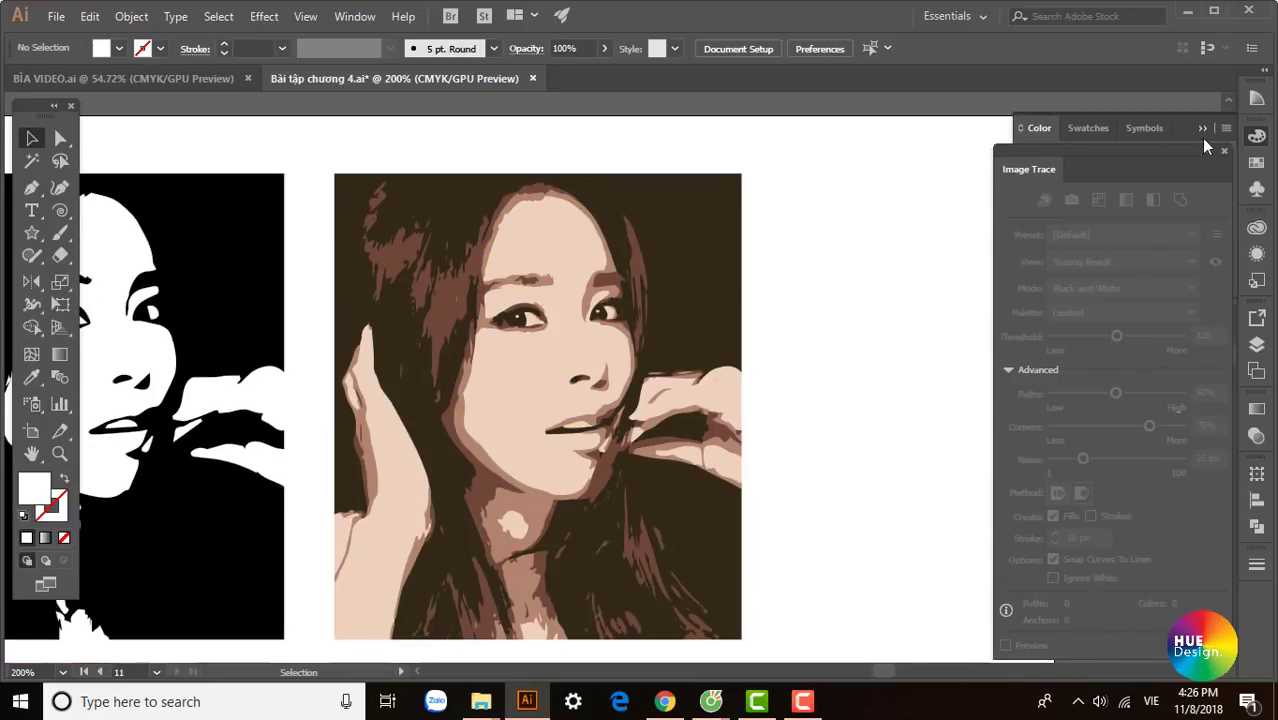
{"action": "left_click_drag", "start_coordinate": [610, 337], "coordinate": [706, 311]}
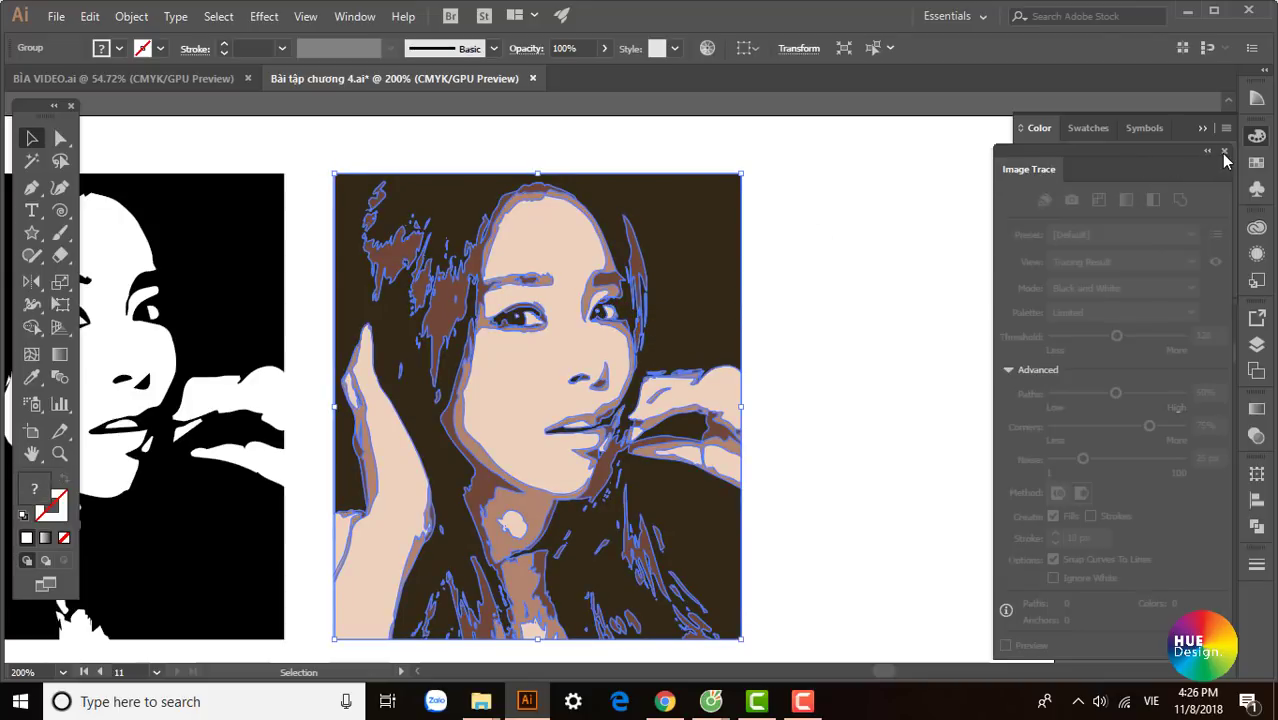
Step: Close the Image Trace settings, isolate the portrait group, and select its dark background
{"action": "left_click", "coordinate": [1224, 152]}
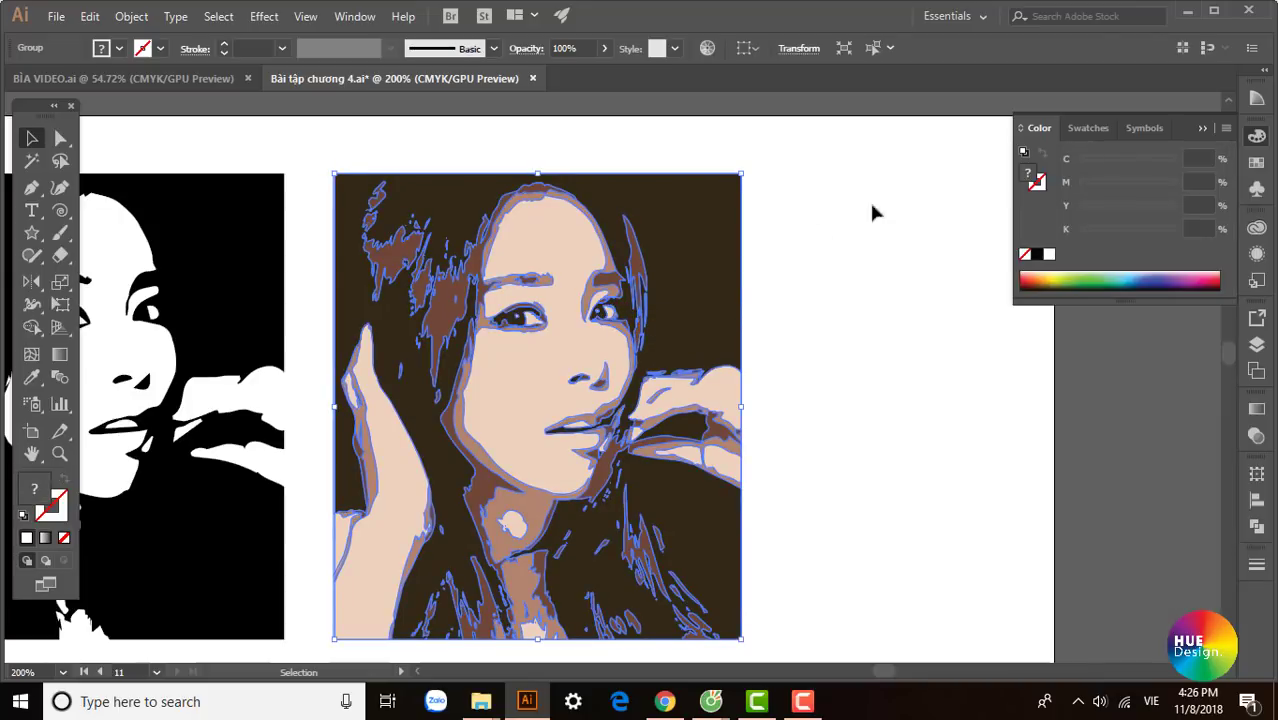
{"action": "double_click", "coordinate": [673, 251]}
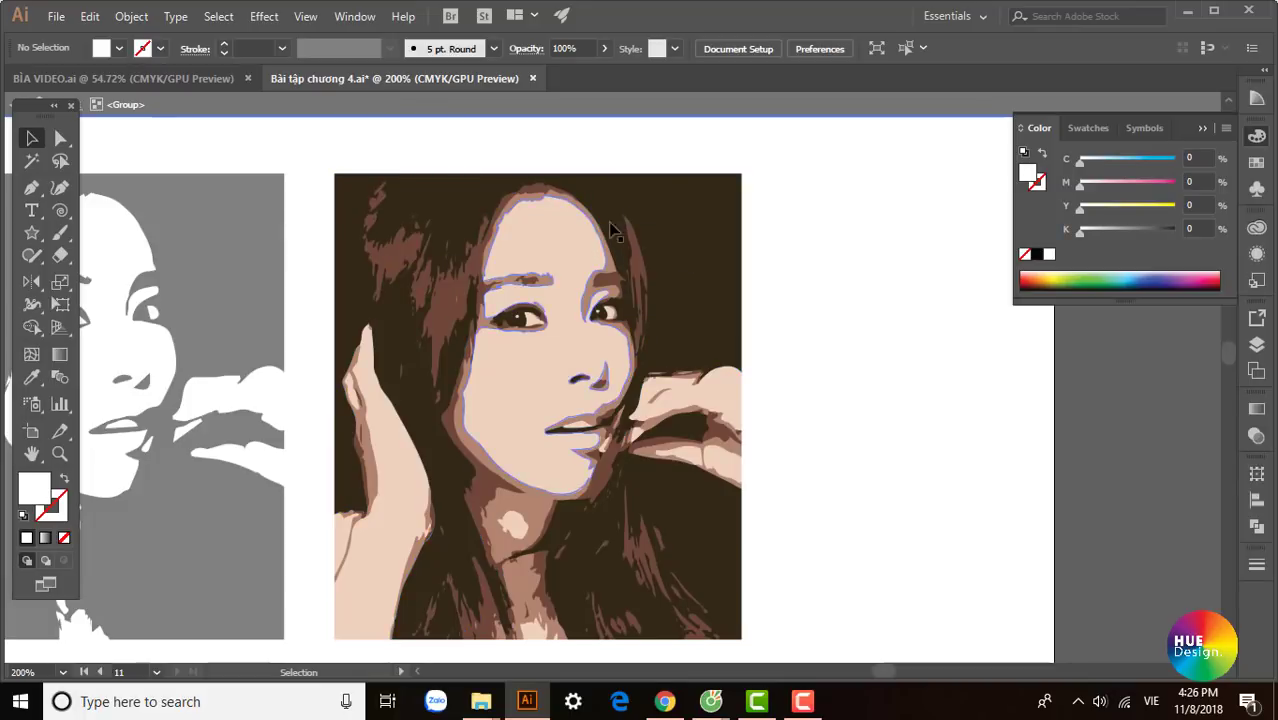
{"action": "left_click", "coordinate": [690, 275]}
{"action": "left_click", "coordinate": [776, 311]}
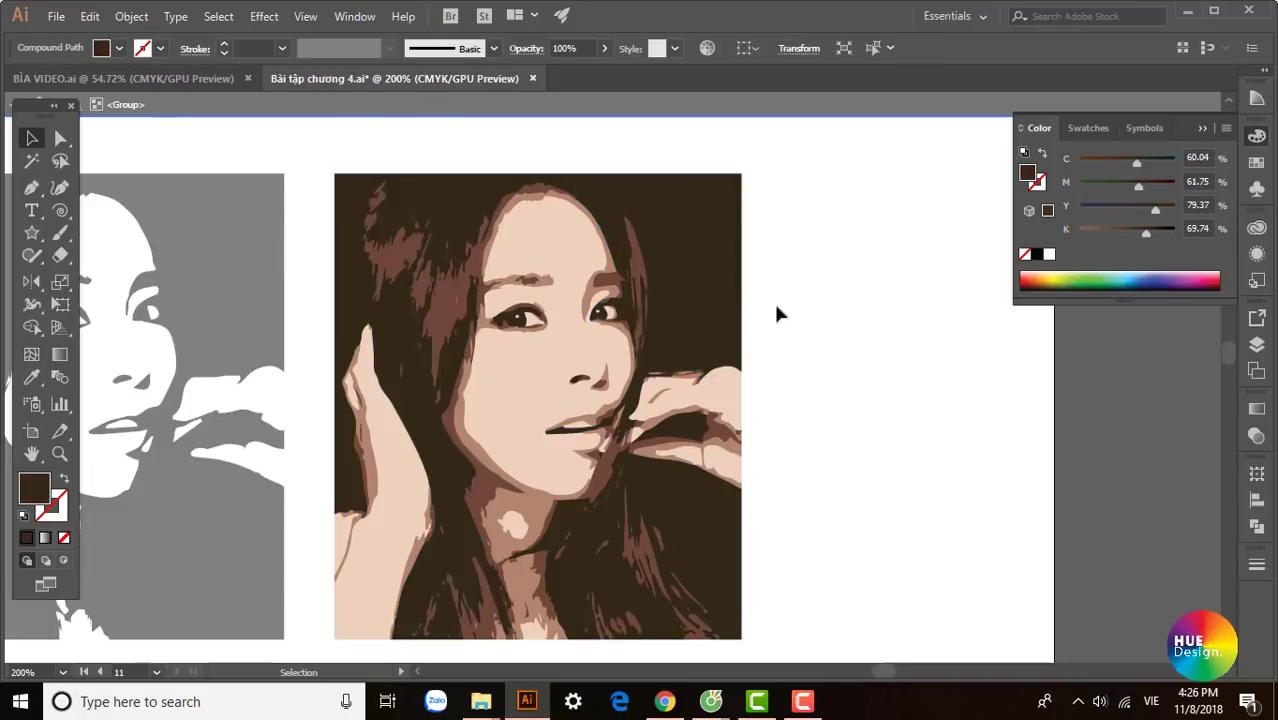
{"action": "left_click", "coordinate": [636, 277]}
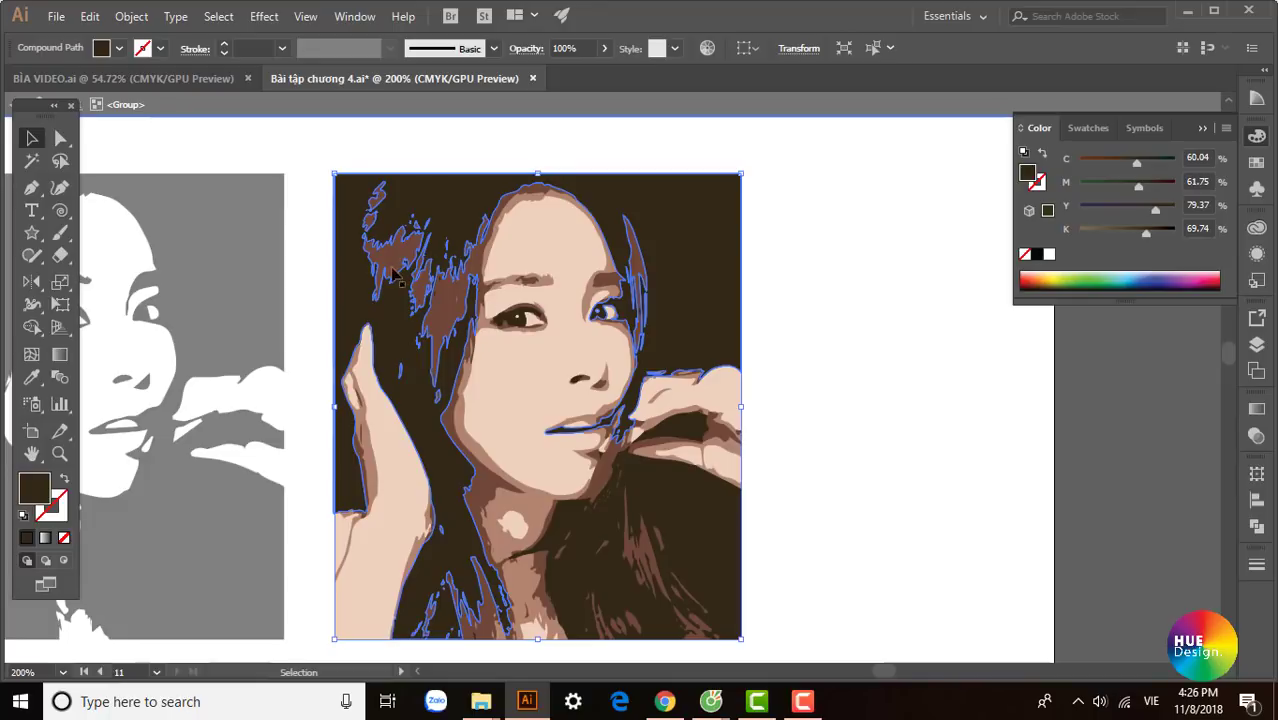
Step: Inspect the hair strands and the shape beside the nose, then deselect
{"action": "left_click", "coordinate": [774, 285]}
{"action": "left_click", "coordinate": [456, 298]}
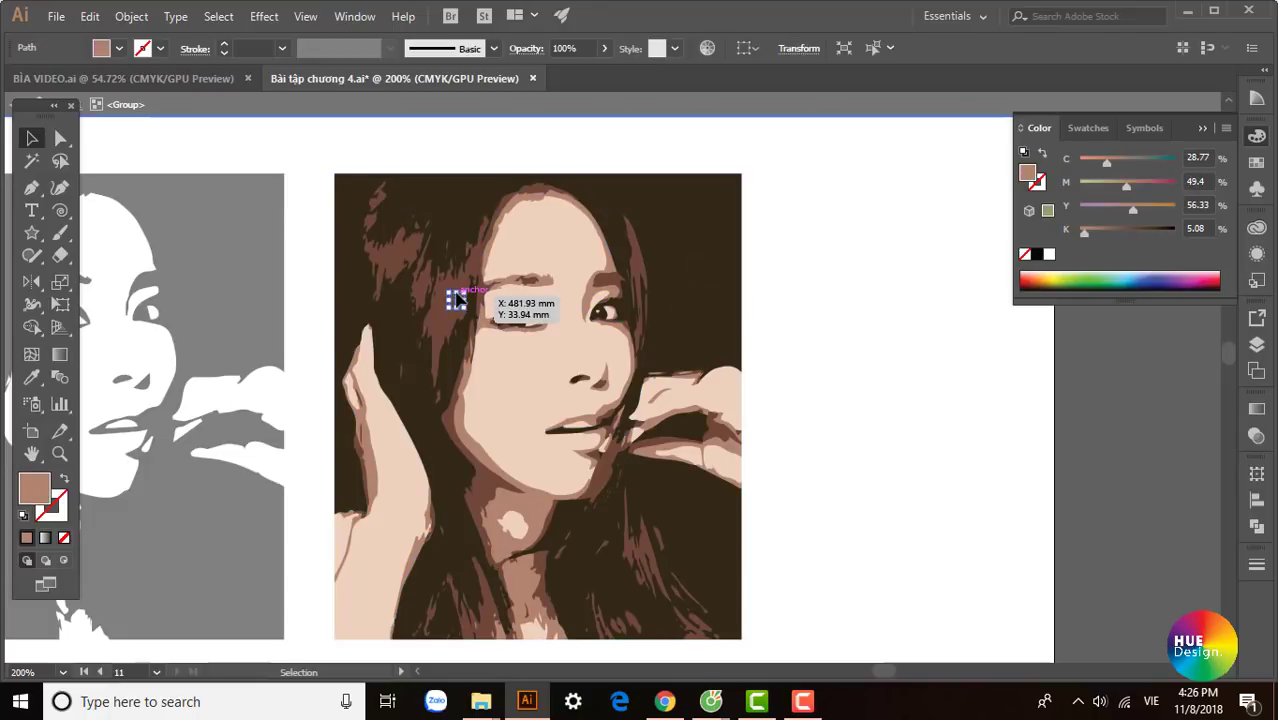
{"action": "left_click", "coordinate": [476, 280]}
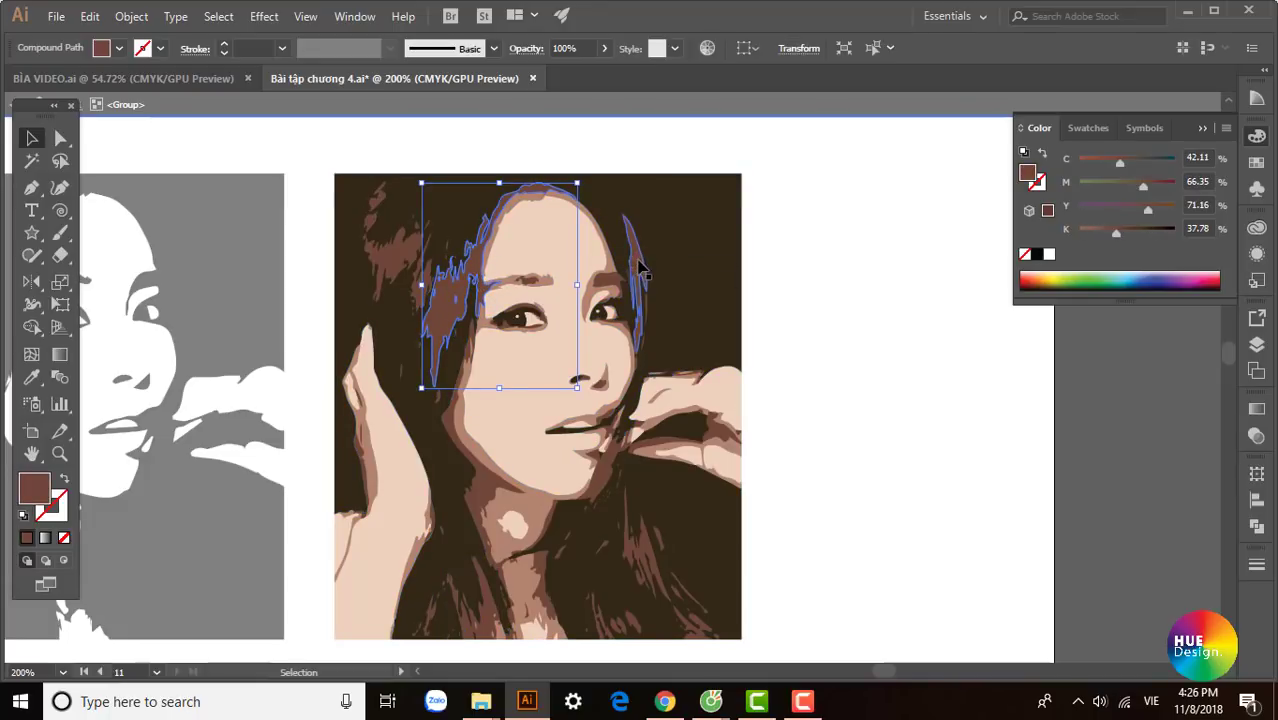
{"action": "left_click", "coordinate": [590, 380]}
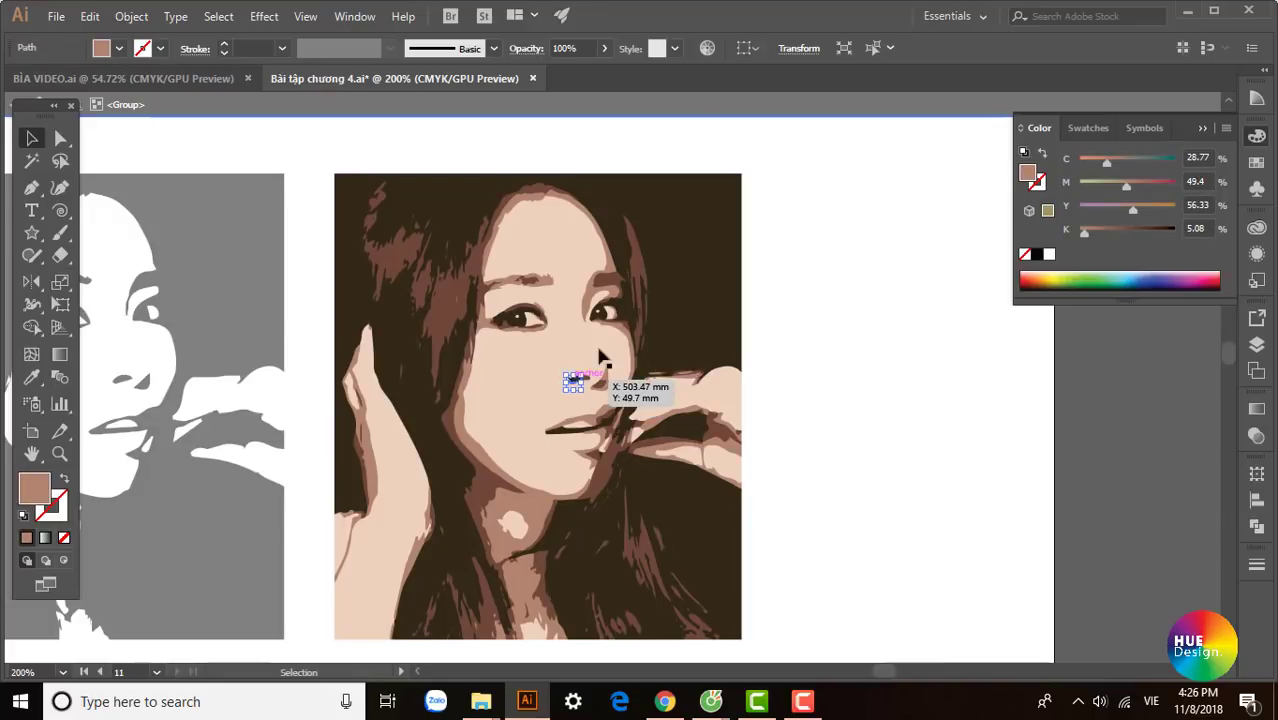
{"action": "left_click", "coordinate": [699, 300]}
{"action": "left_click_drag", "start_coordinate": [695, 313], "coordinate": [815, 280]}
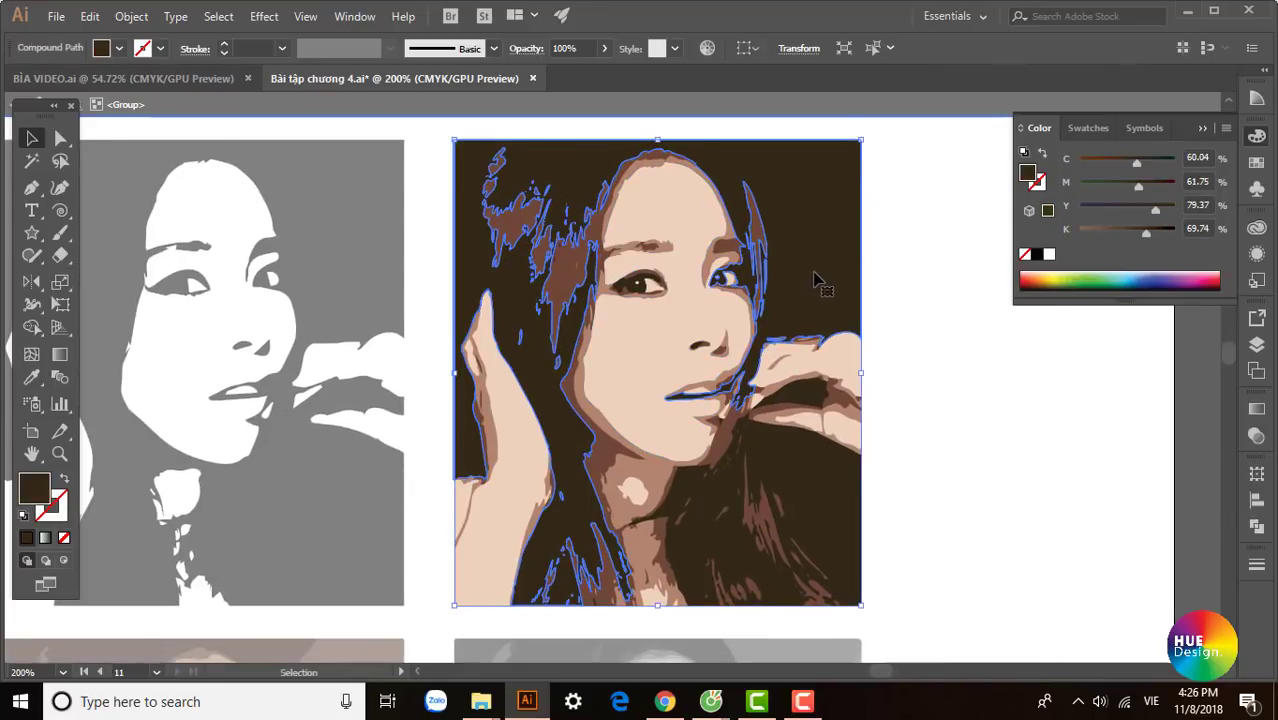
{"action": "left_click", "coordinate": [874, 273]}
{"action": "scroll", "coordinate": [875, 272], "scroll_direction": "up", "scroll_amount": 1}
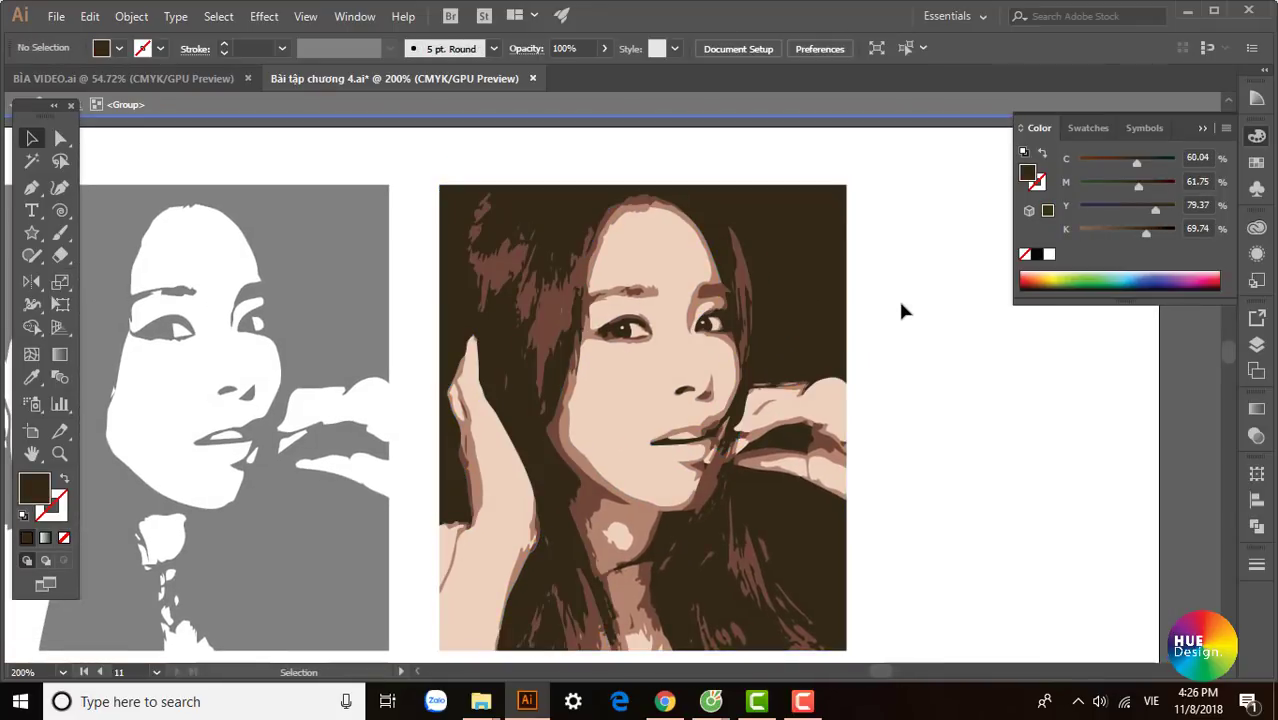
Step: Delete the black-and-white traced portrait
{"action": "key", "text": "ctrl+minus"}
{"action": "key", "text": "ctrl+minus"}
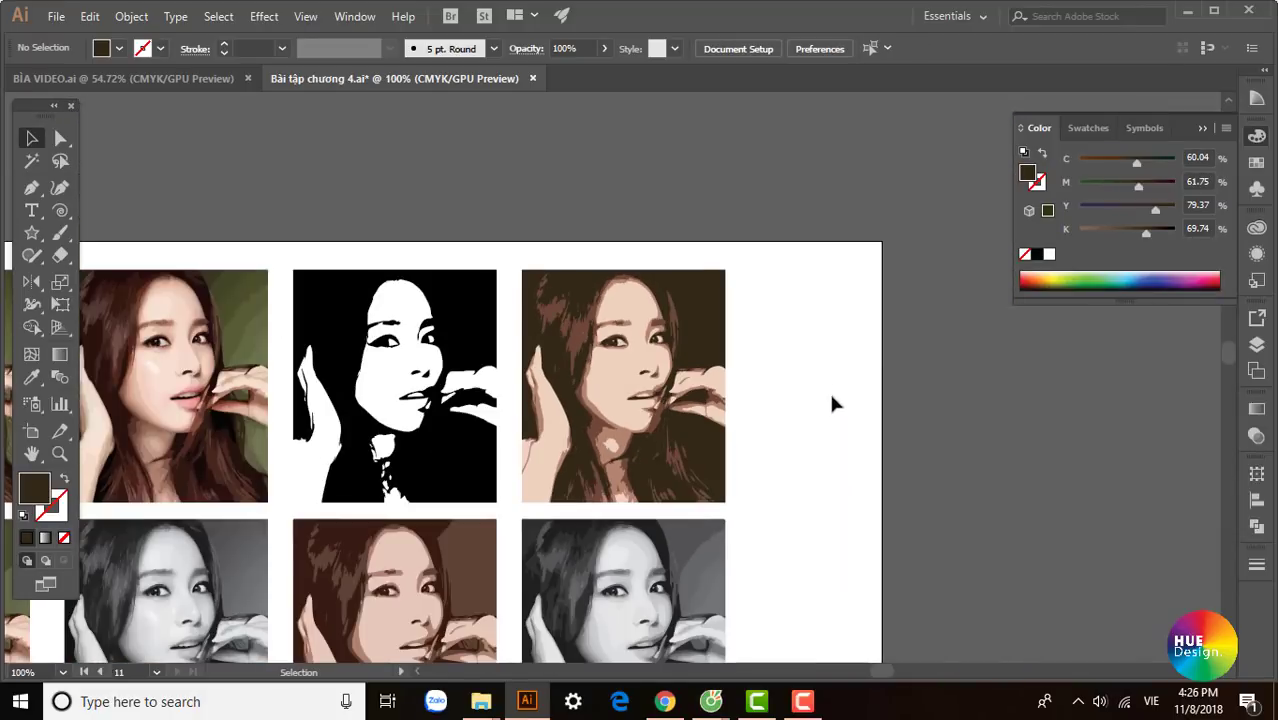
{"action": "left_click", "coordinate": [452, 346]}
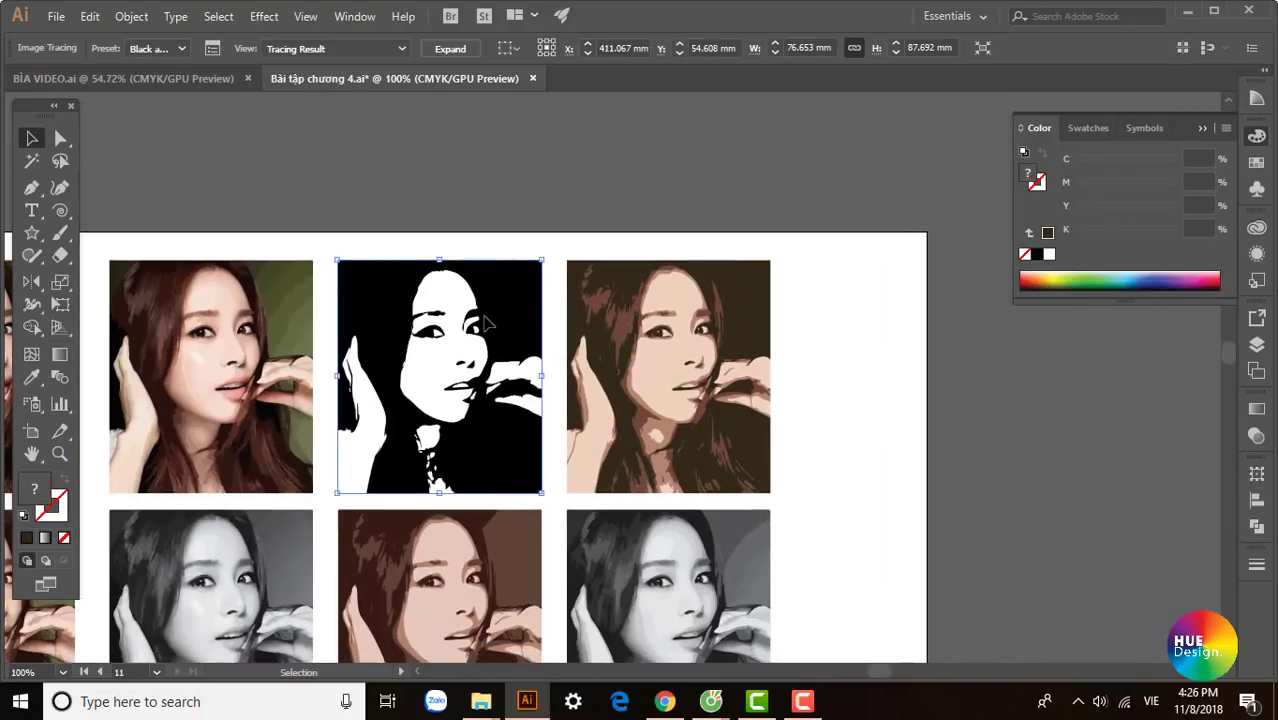
{"action": "key", "text": "Delete"}
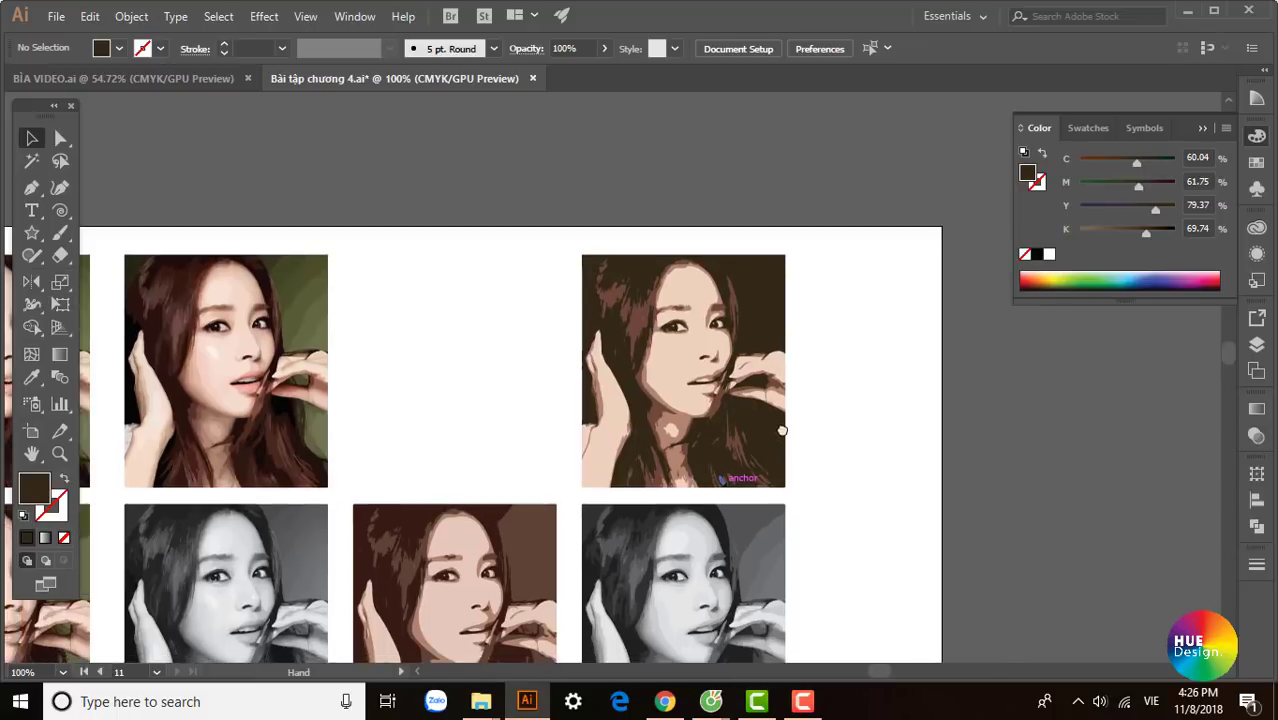
Step: Alt+Shift-drag a copy of the brown posterized portrait into the empty top-row slot
{"action": "mouse_move", "coordinate": [669, 560]}
{"action": "left_mouse_down"}
{"action": "mouse_move", "coordinate": [751, 489]}
{"action": "mouse_move", "coordinate": [689, 539]}
{"action": "left_mouse_up"}
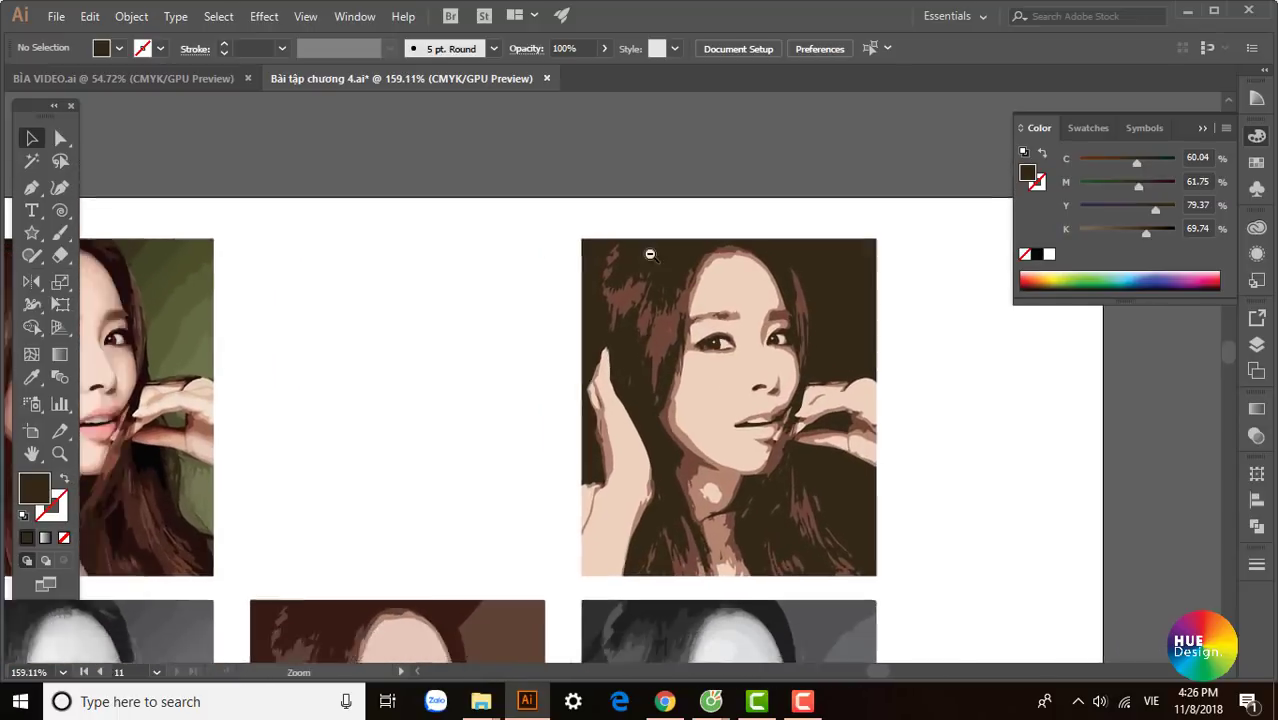
{"action": "scroll", "coordinate": [631, 350], "scroll_direction": "up", "scroll_amount": 1, "text": "alt"}
{"action": "left_click_drag", "start_coordinate": [536, 251], "coordinate": [824, 516]}
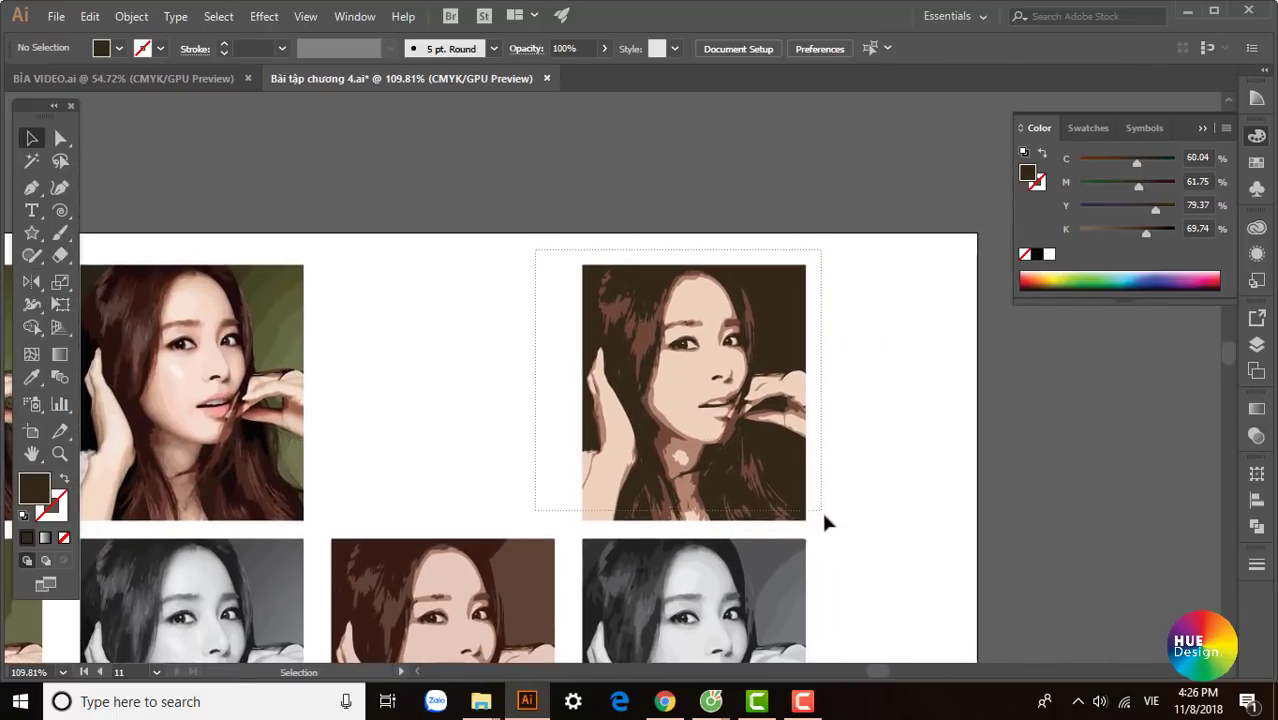
{"action": "left_click_drag", "start_coordinate": [747, 465], "coordinate": [526, 475]}
{"action": "left_click", "coordinate": [940, 454]}
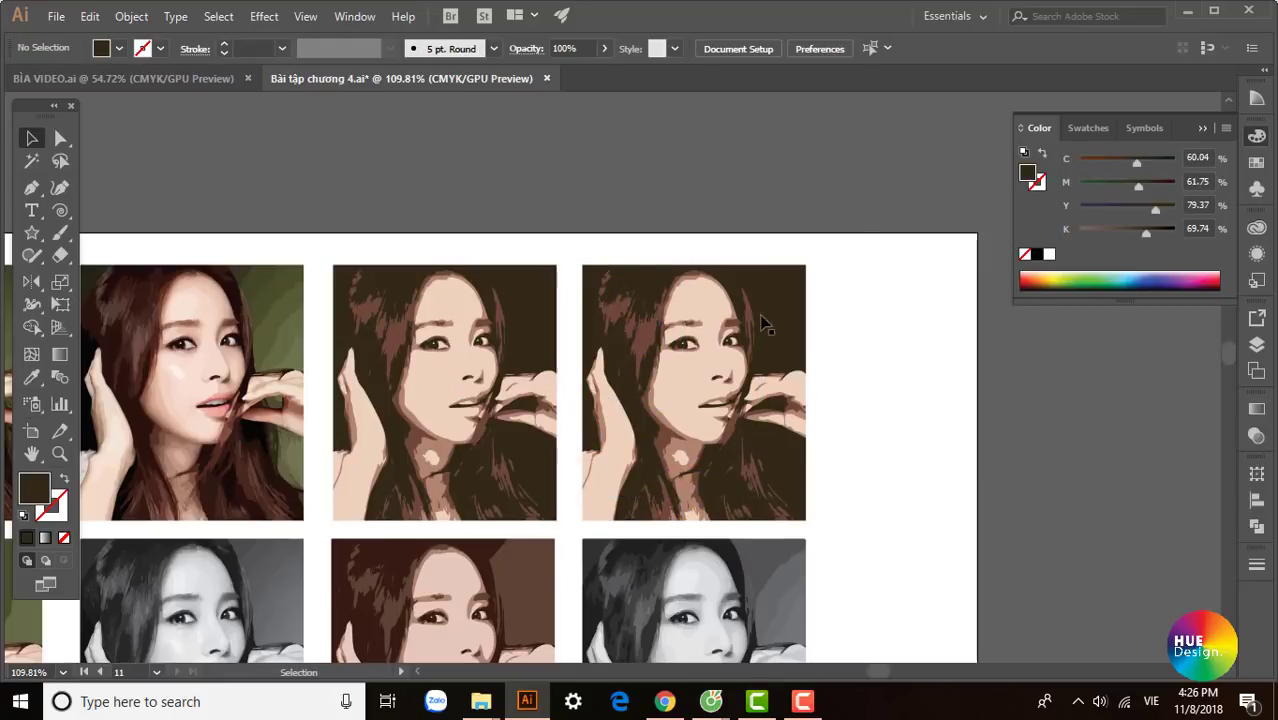
{"action": "scroll", "coordinate": [770, 395], "scroll_direction": "up", "scroll_amount": 1}
{"action": "scroll", "coordinate": [770, 400], "scroll_direction": "up", "scroll_amount": 2}
{"action": "scroll", "coordinate": [778, 408], "scroll_direction": "up", "scroll_amount": 2}
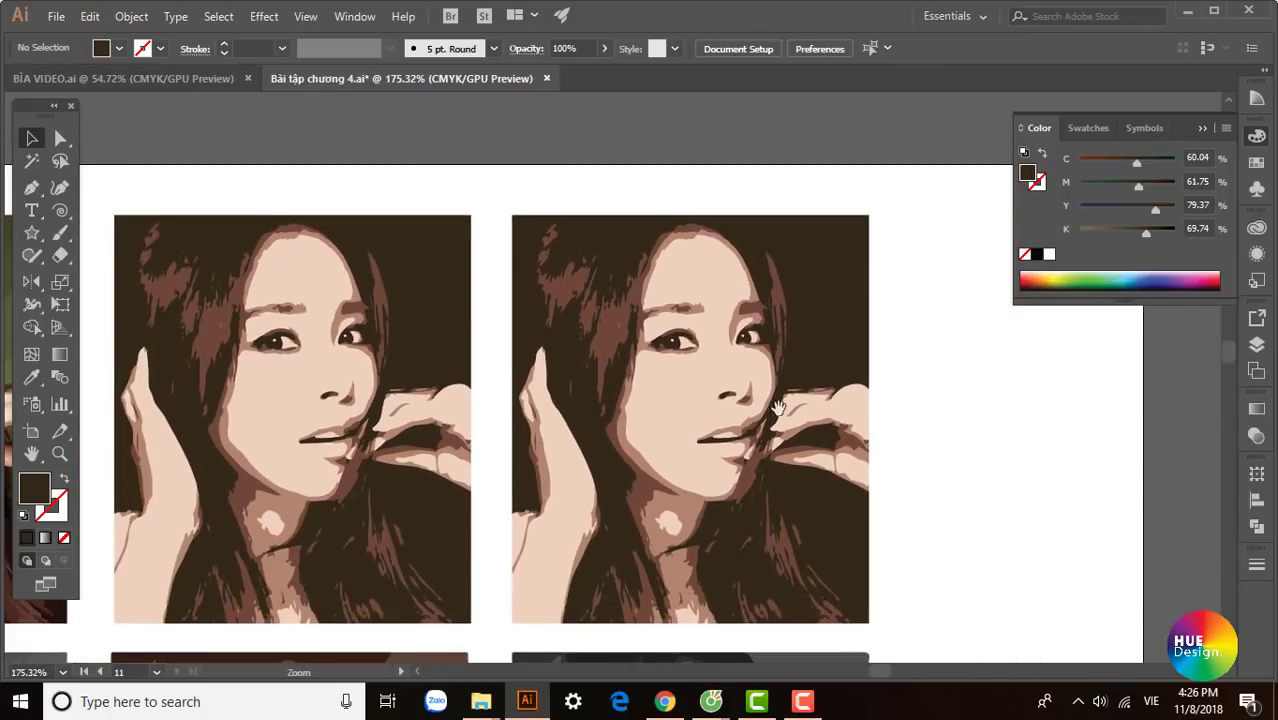
{"action": "left_click_drag", "start_coordinate": [778, 408], "coordinate": [709, 320]}
{"action": "left_click", "coordinate": [773, 245]}
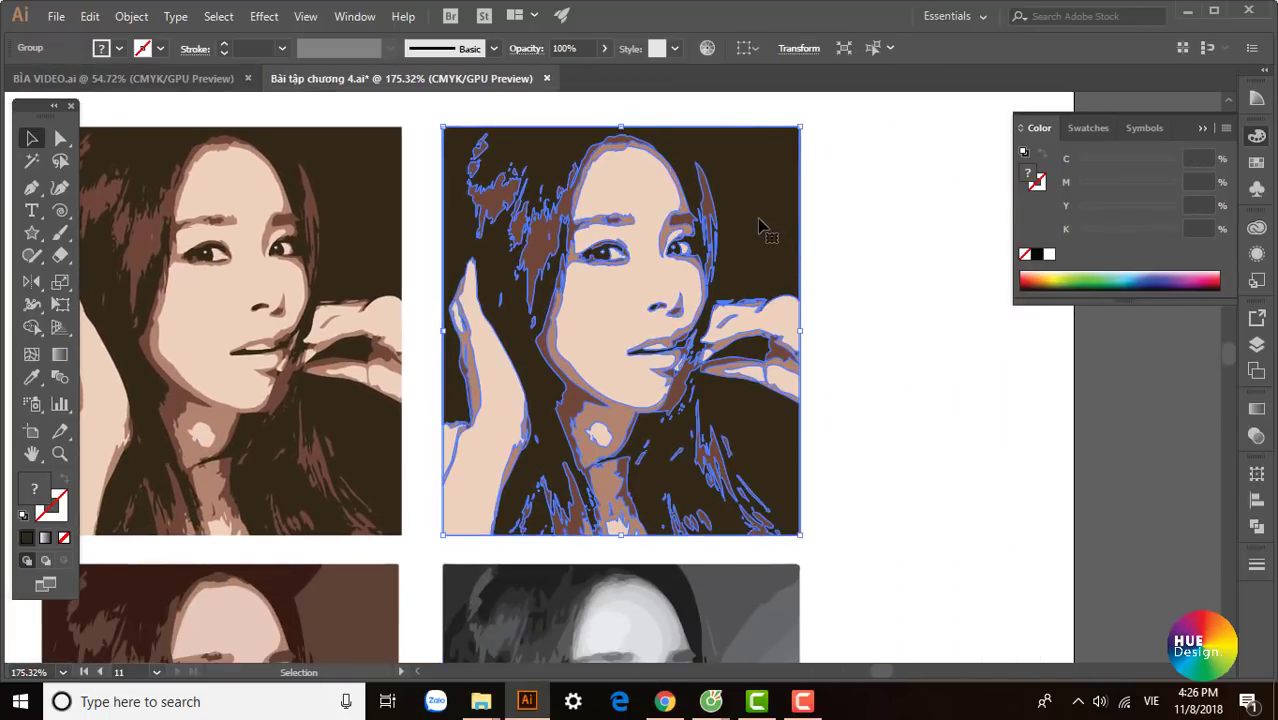
Step: Isolate the duplicate portrait group and clear any selected shapes
{"action": "double_click", "coordinate": [760, 226]}
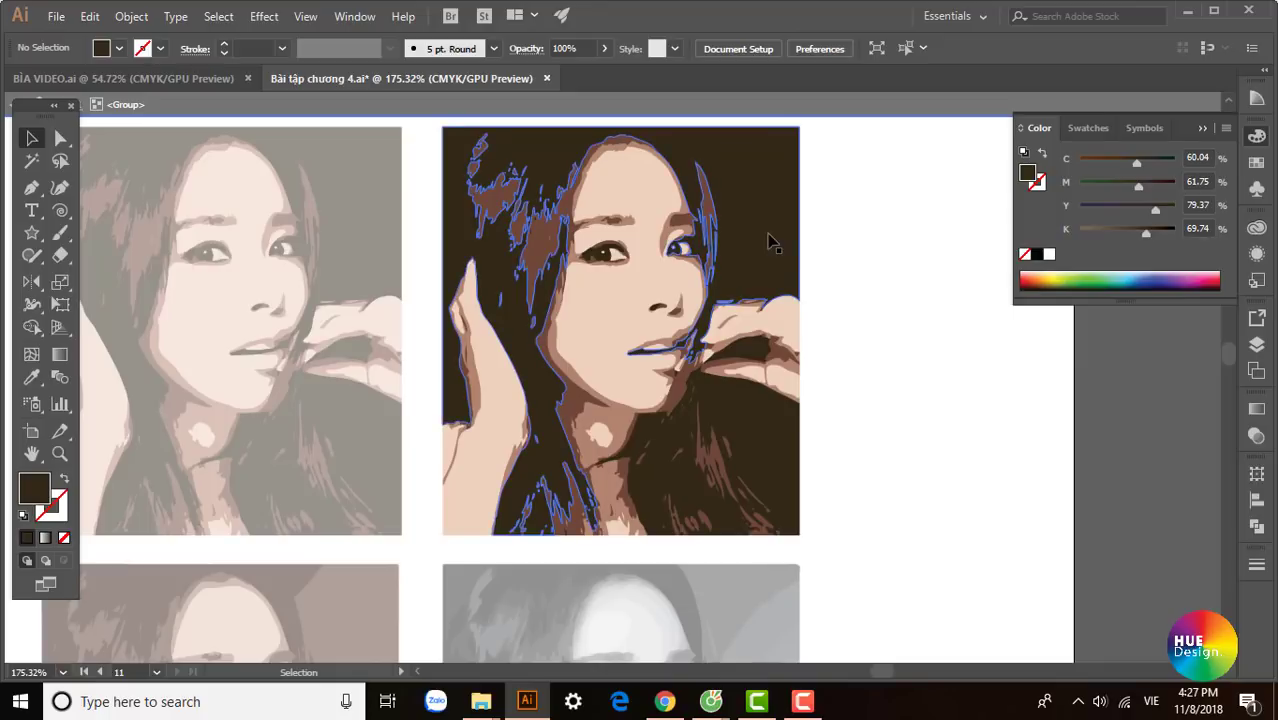
{"action": "left_click", "coordinate": [775, 226]}
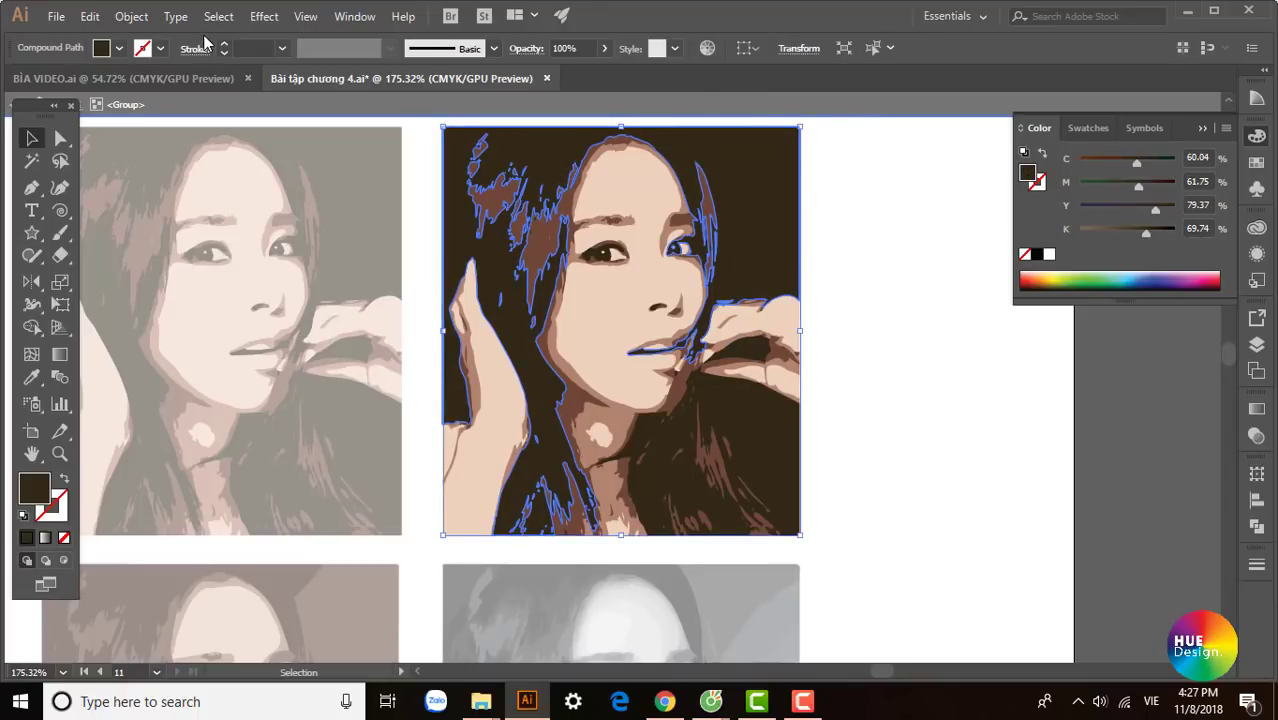
{"action": "scroll", "coordinate": [850, 231], "scroll_direction": "up", "scroll_amount": 1}
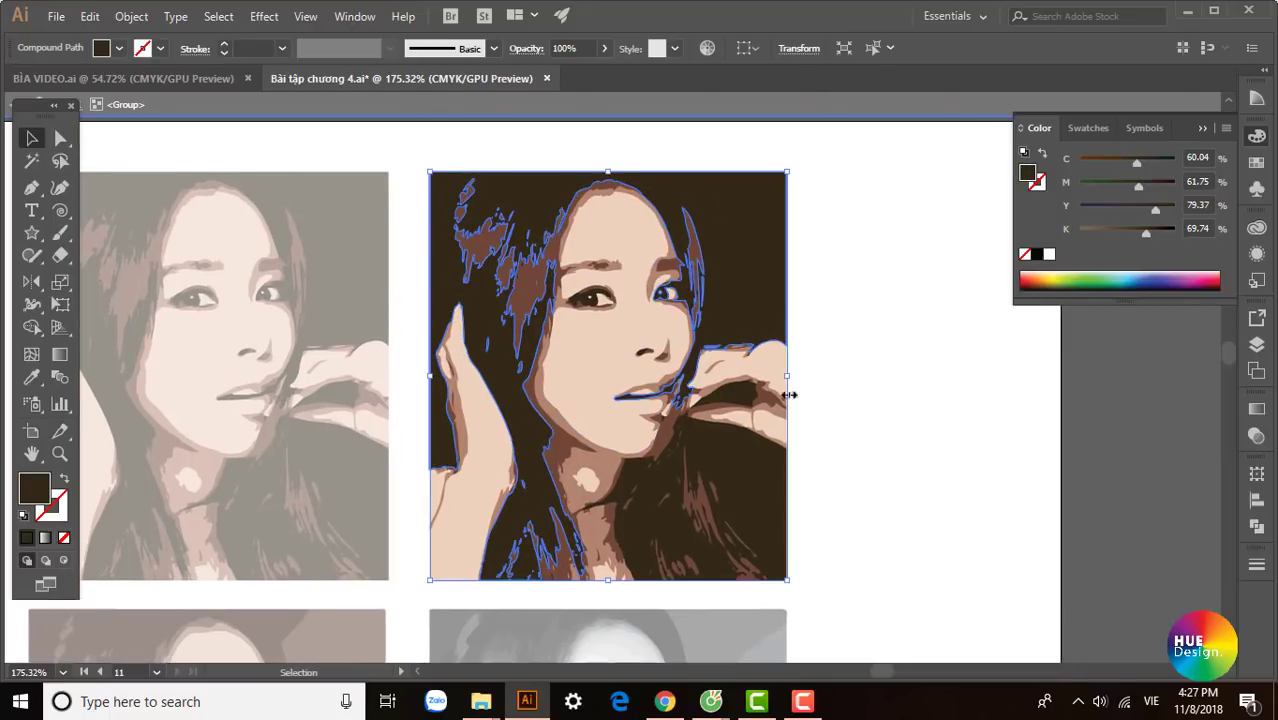
{"action": "left_click", "coordinate": [757, 478], "text": "shift"}
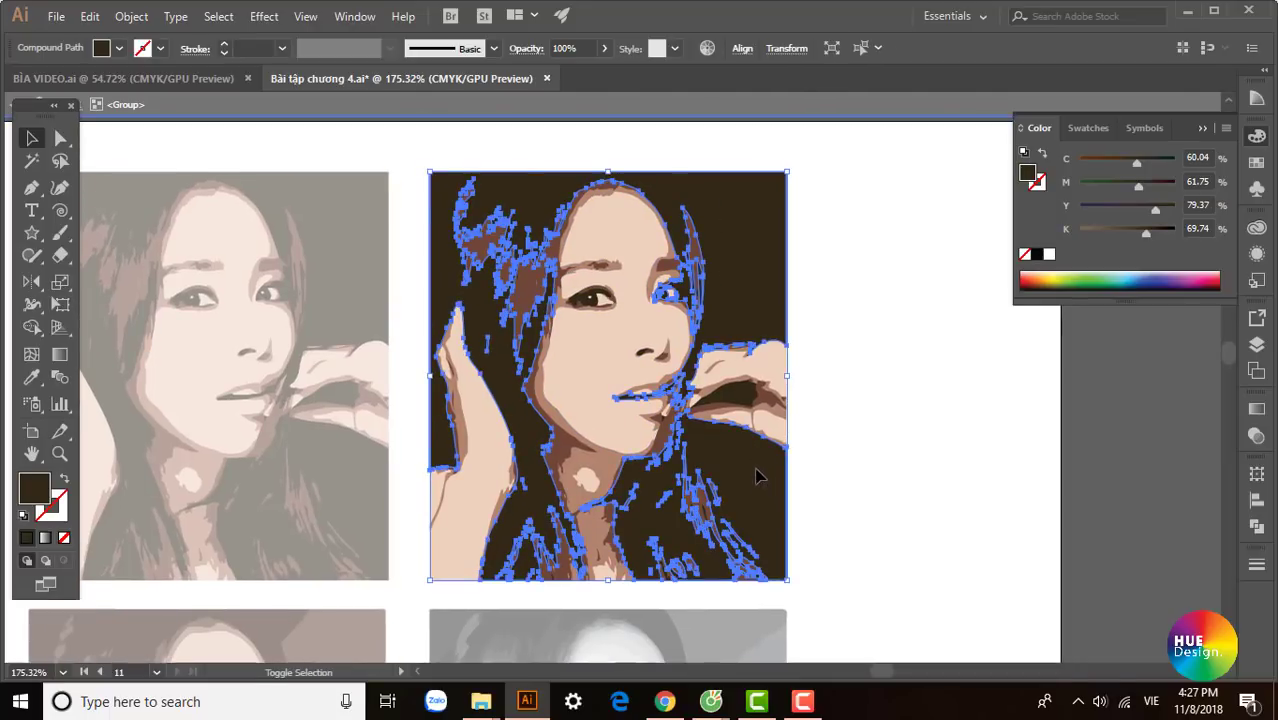
{"action": "left_click", "coordinate": [612, 498], "text": "shift"}
{"action": "left_click", "coordinate": [810, 377]}
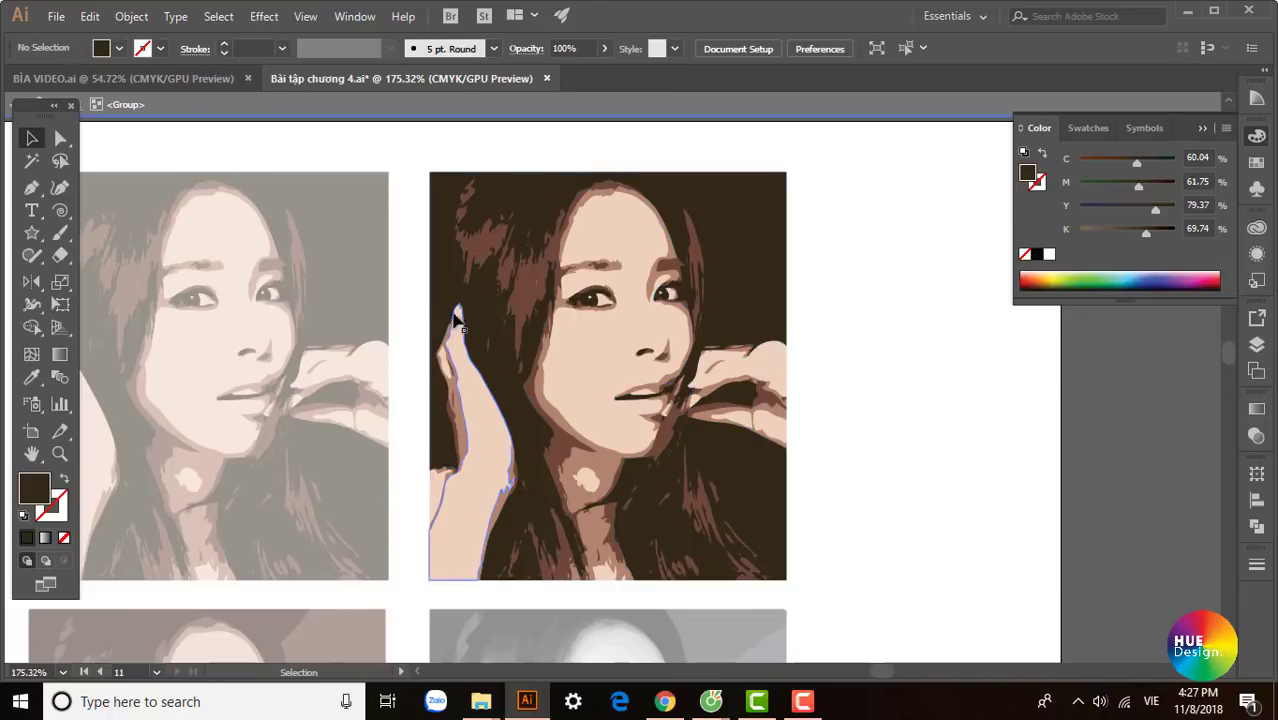
{"action": "left_click", "coordinate": [540, 290]}
{"action": "key", "text": "ctrl+h"}
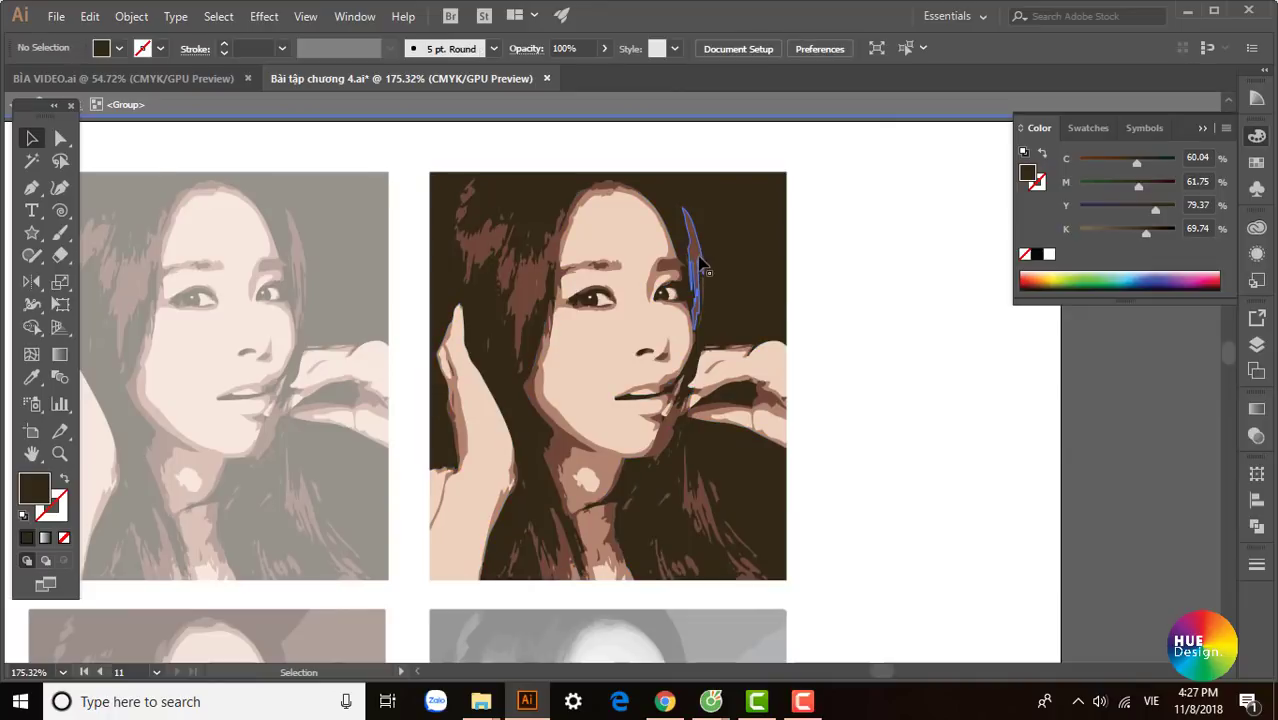
Step: Select the single reddish-brown hair strand on the right of the face
{"action": "left_click", "coordinate": [695, 268]}
{"action": "left_click", "coordinate": [530, 287], "text": "shift"}
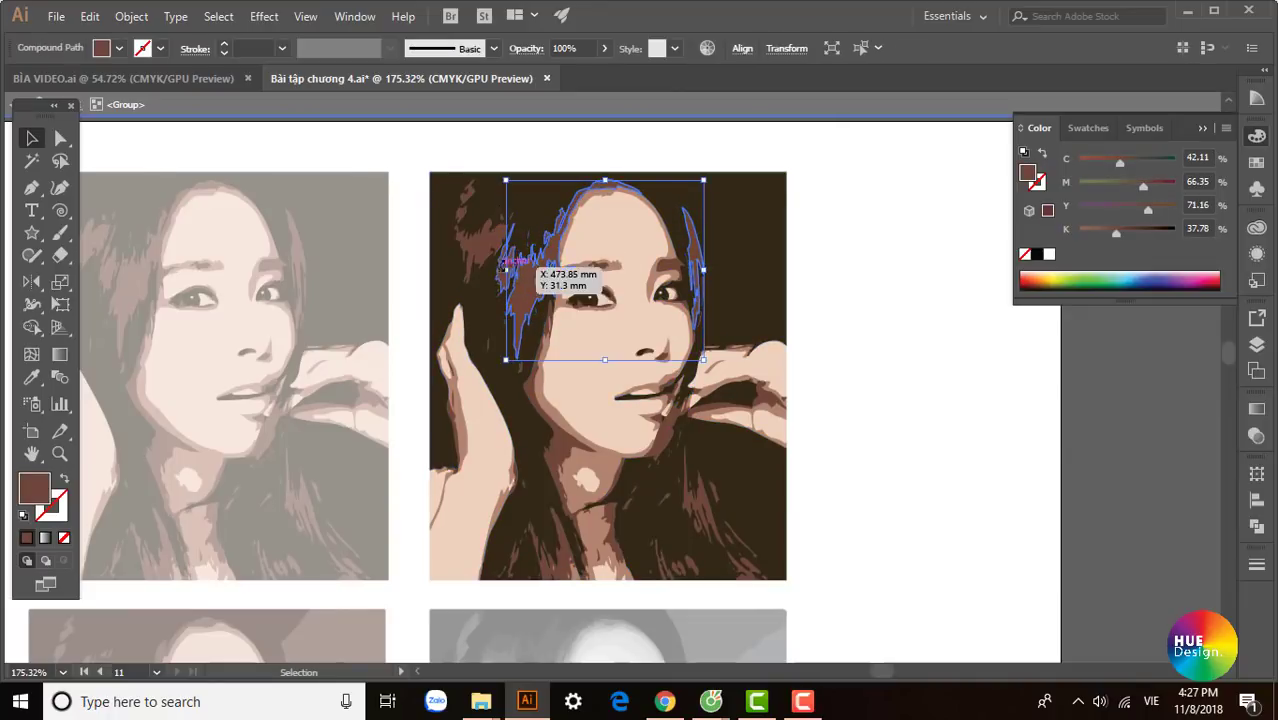
{"action": "left_click", "coordinate": [487, 258], "text": "shift"}
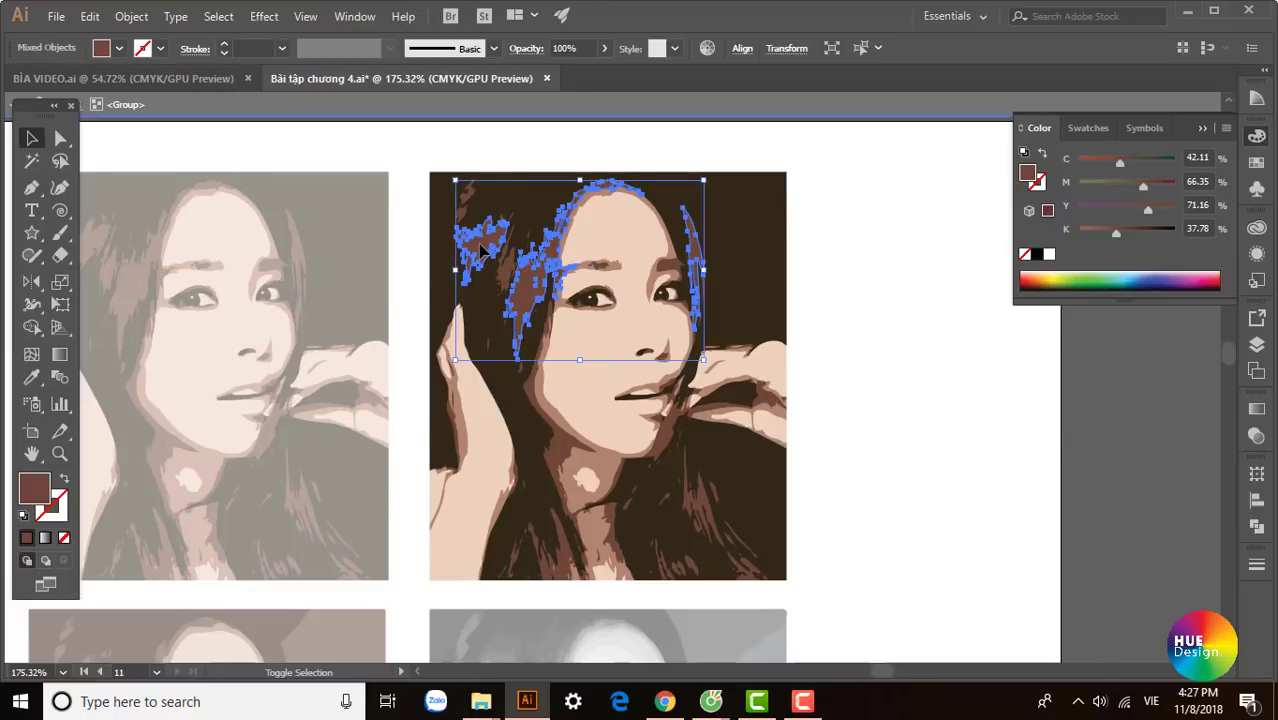
{"action": "left_click", "coordinate": [868, 308]}
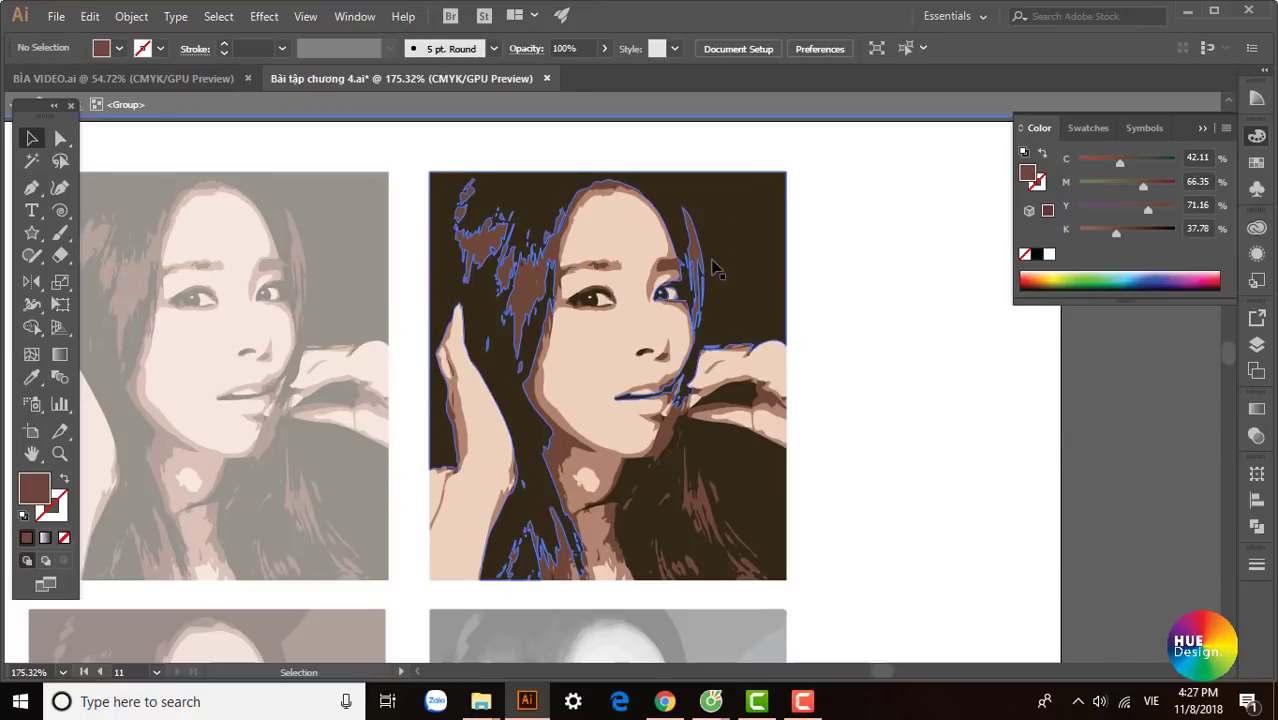
{"action": "left_click", "coordinate": [703, 266]}
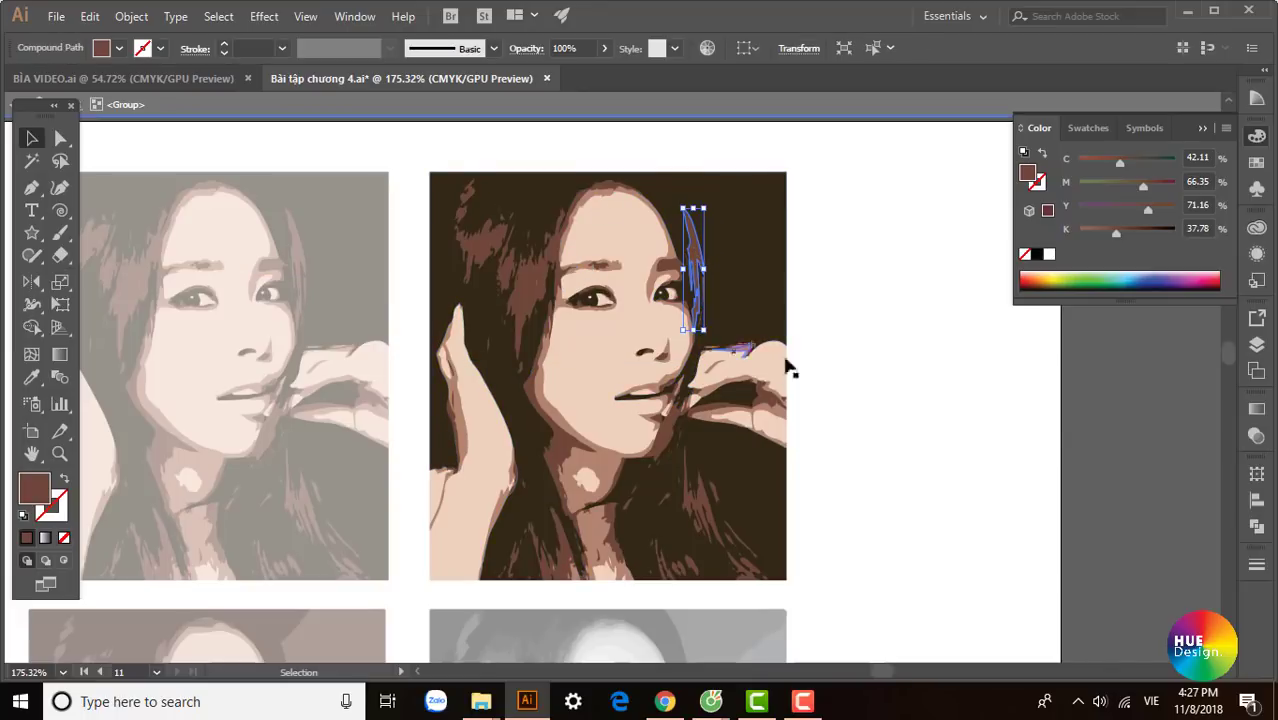
Step: Select all shapes sharing the brown hair fill and colour them hot pink
{"action": "left_click", "coordinate": [219, 17]}
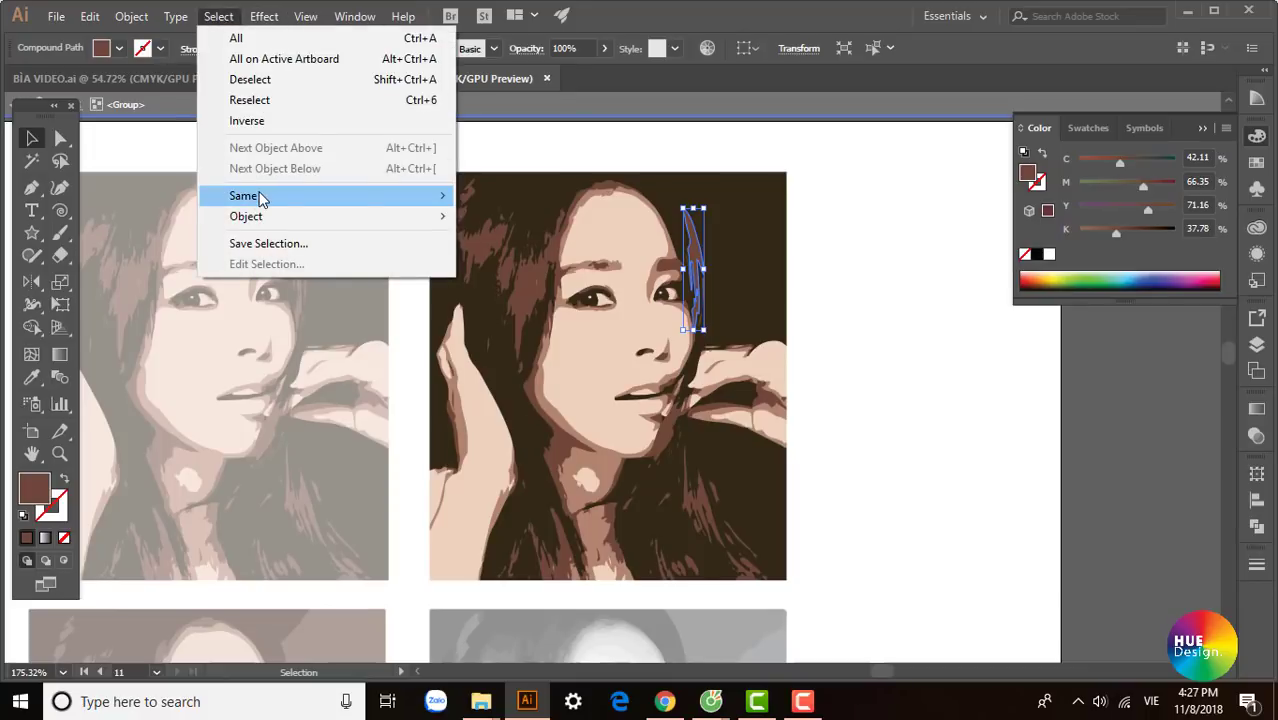
{"action": "mouse_move", "coordinate": [243, 196]}
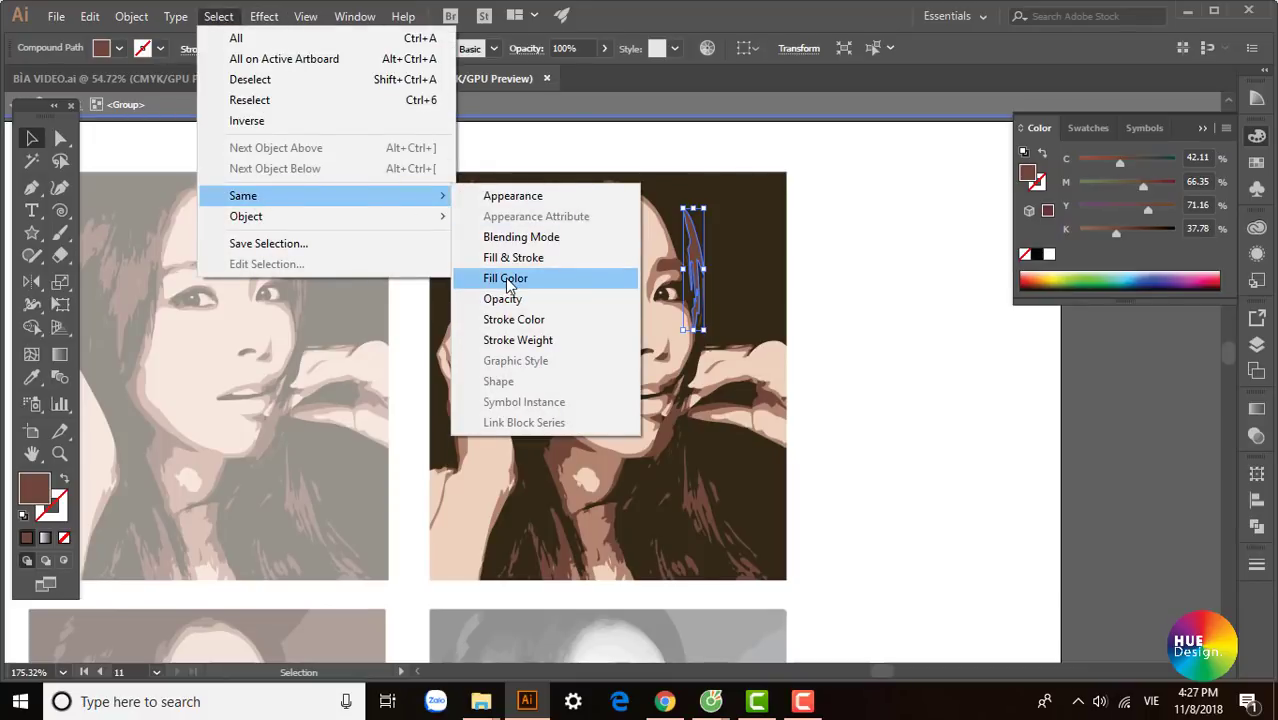
{"action": "left_click", "coordinate": [508, 284]}
{"action": "left_click_drag", "start_coordinate": [850, 390], "coordinate": [792, 366]}
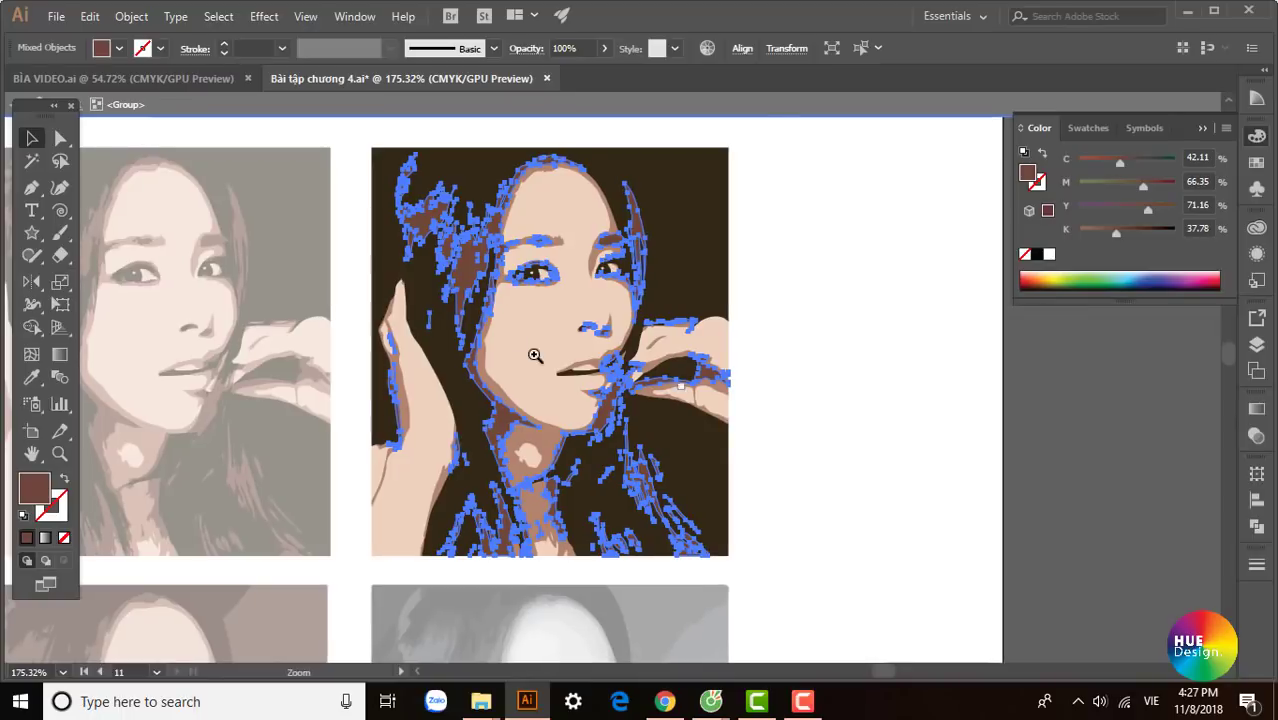
{"action": "left_click_drag", "start_coordinate": [534, 355], "coordinate": [622, 357]}
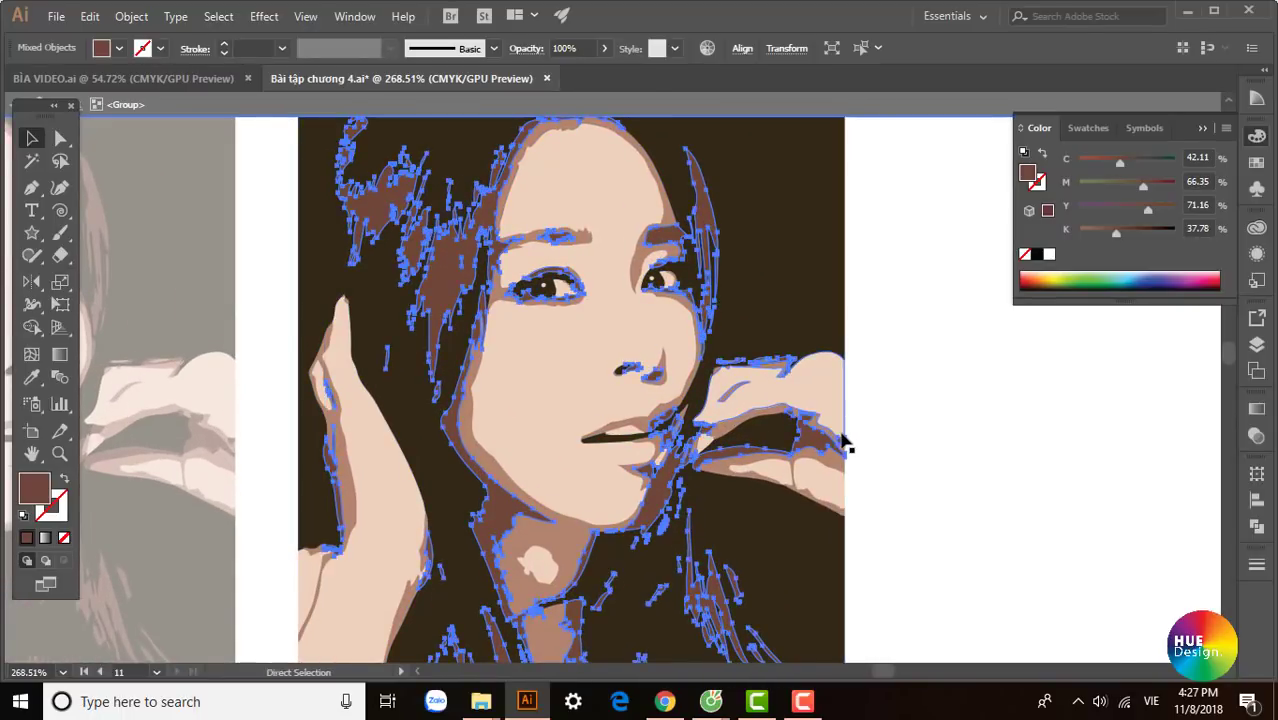
{"action": "key", "text": "ctrl+minus"}
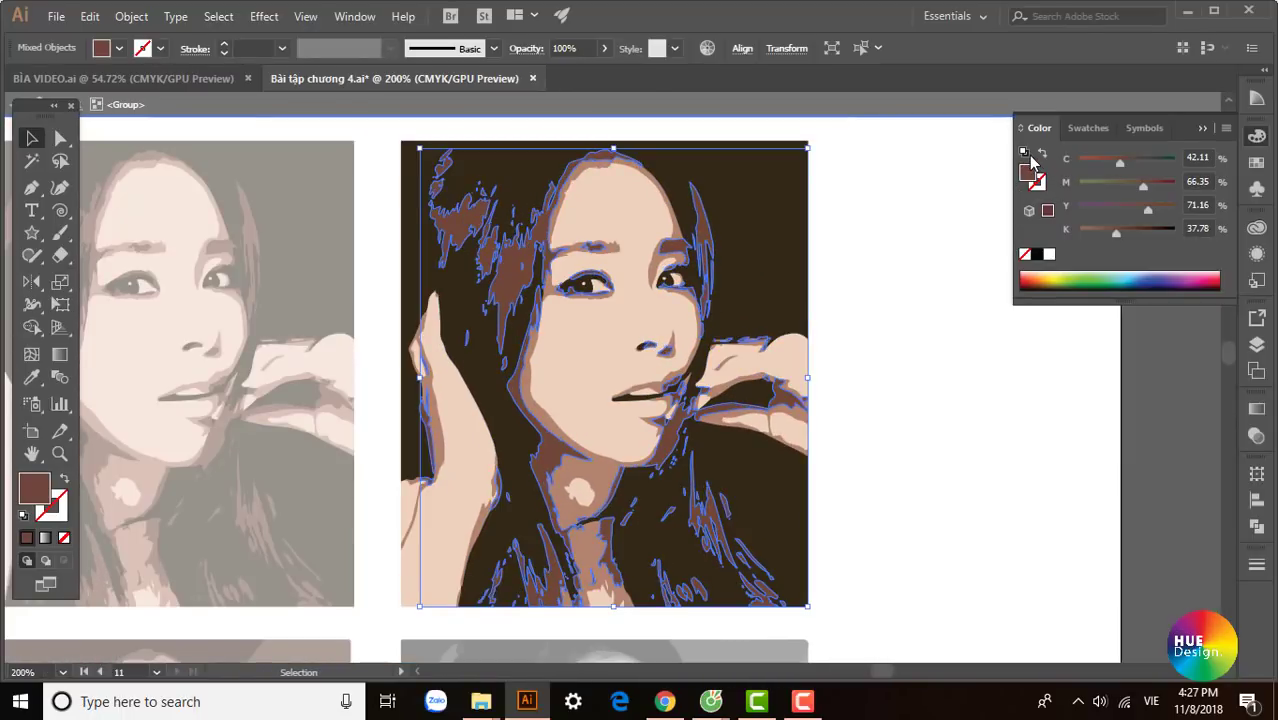
{"action": "left_click", "coordinate": [1258, 163]}
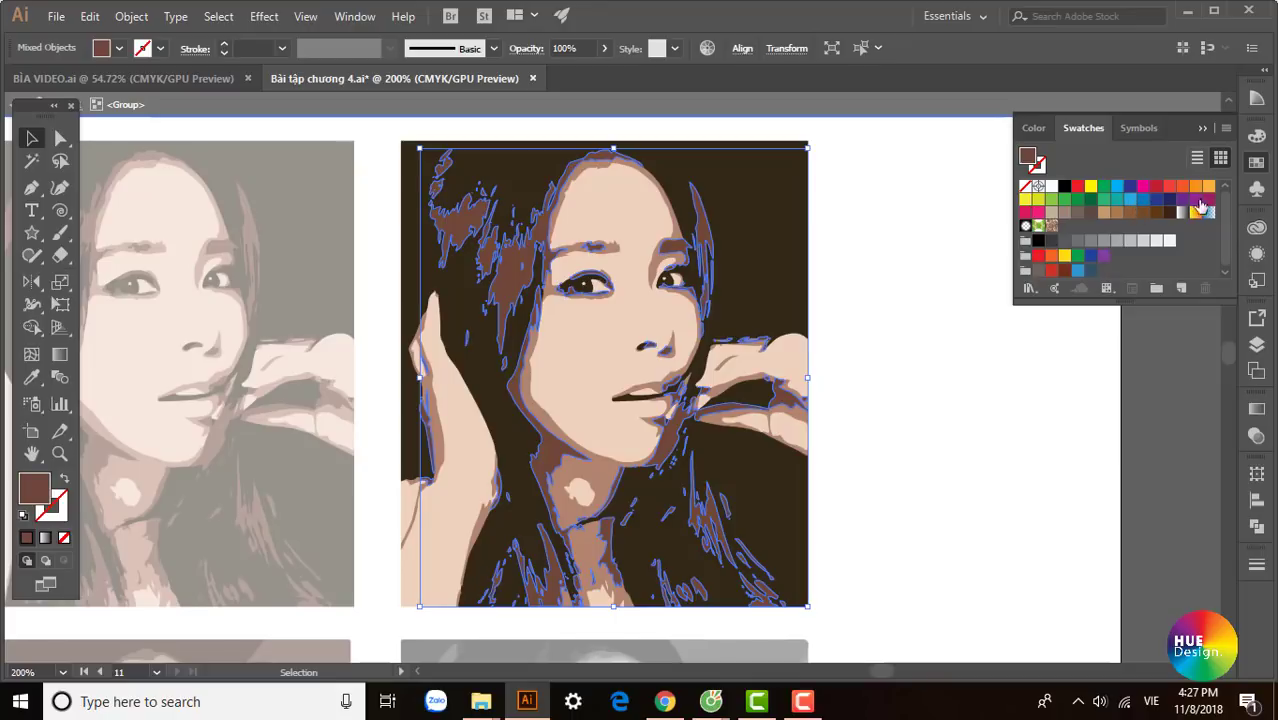
{"action": "left_click", "coordinate": [1030, 214]}
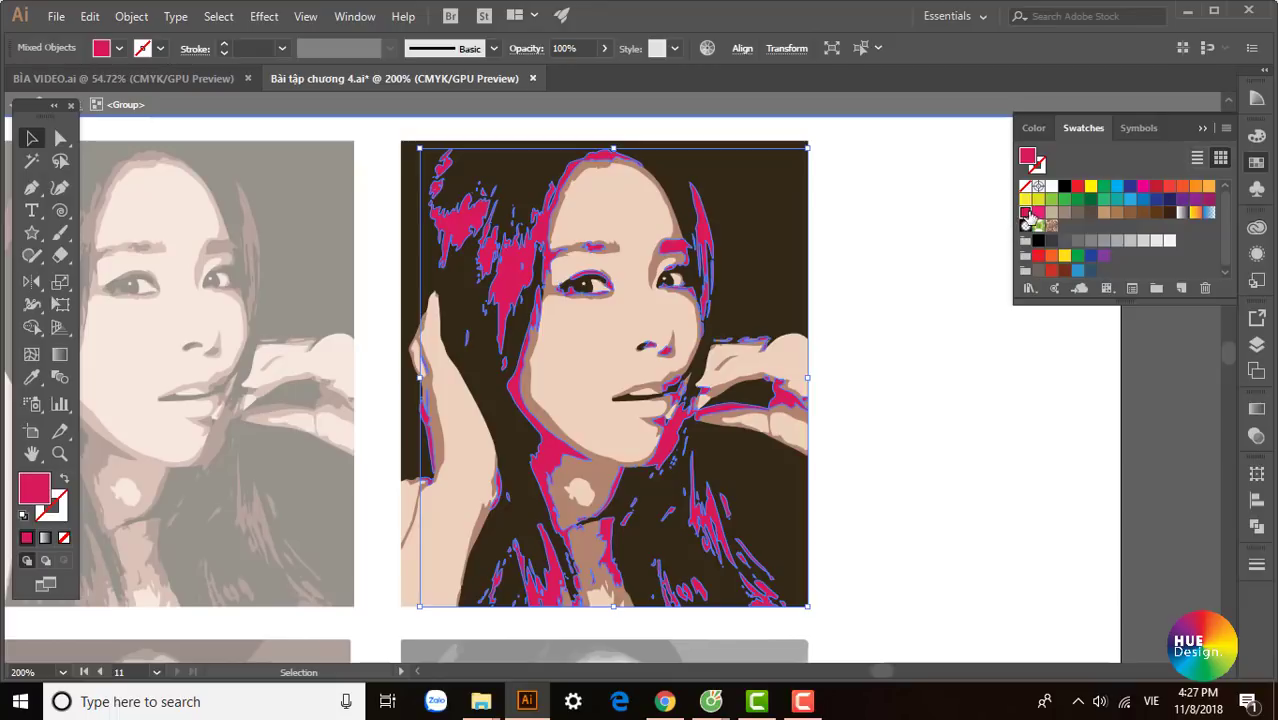
{"action": "left_click", "coordinate": [1038, 213]}
{"action": "left_click", "coordinate": [877, 258]}
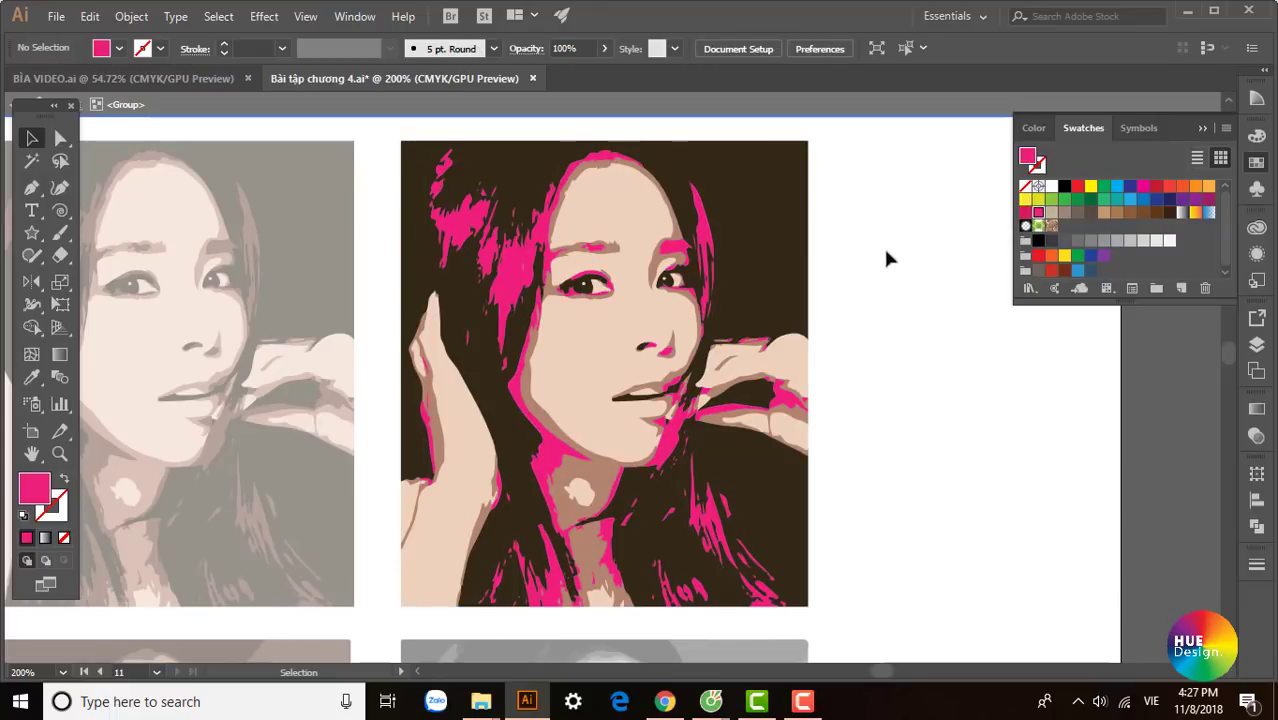
Step: Recolour every dark brown background shape navy using Select Same Fill Color
{"action": "left_click", "coordinate": [780, 222]}
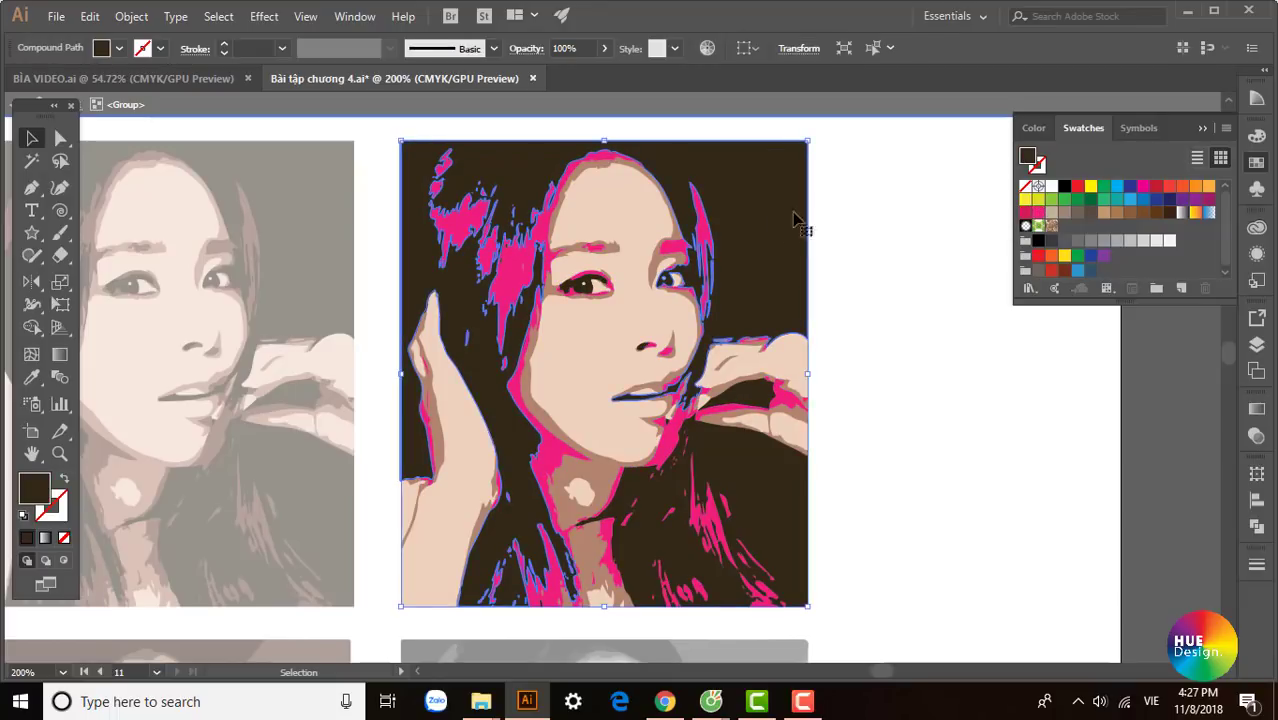
{"action": "left_click", "coordinate": [222, 18]}
{"action": "mouse_move", "coordinate": [243, 196]}
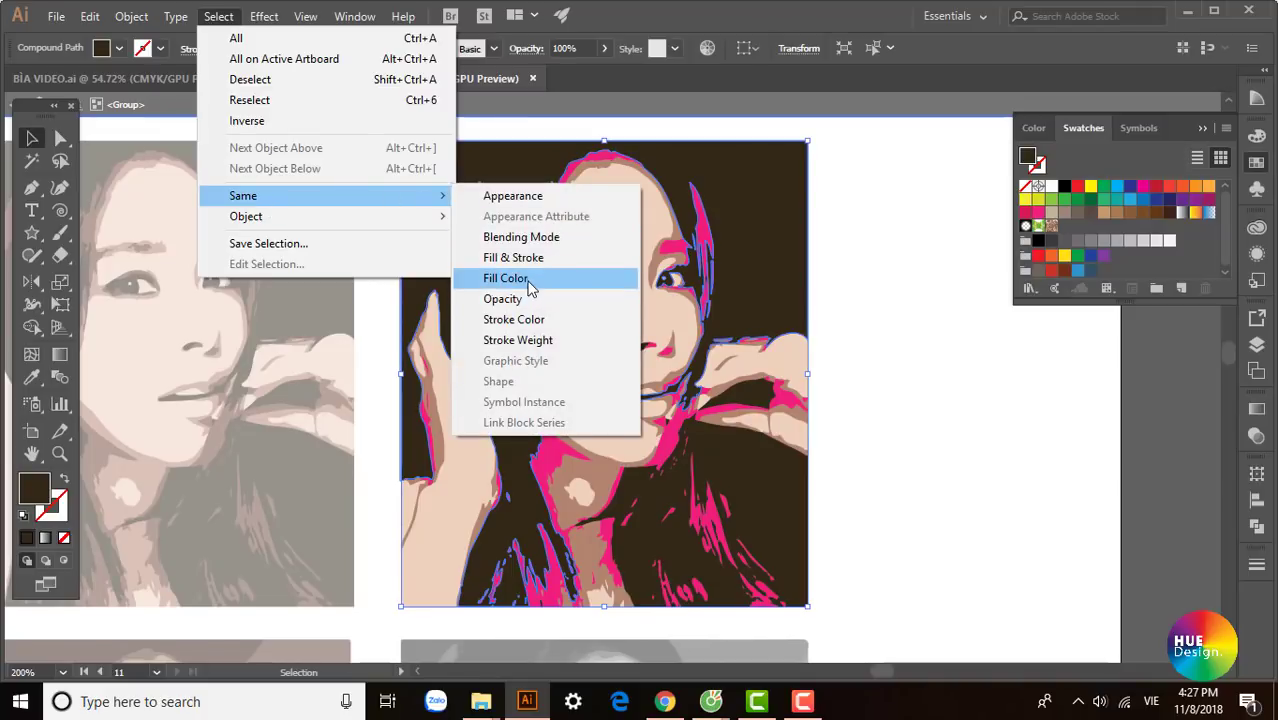
{"action": "left_click", "coordinate": [531, 287]}
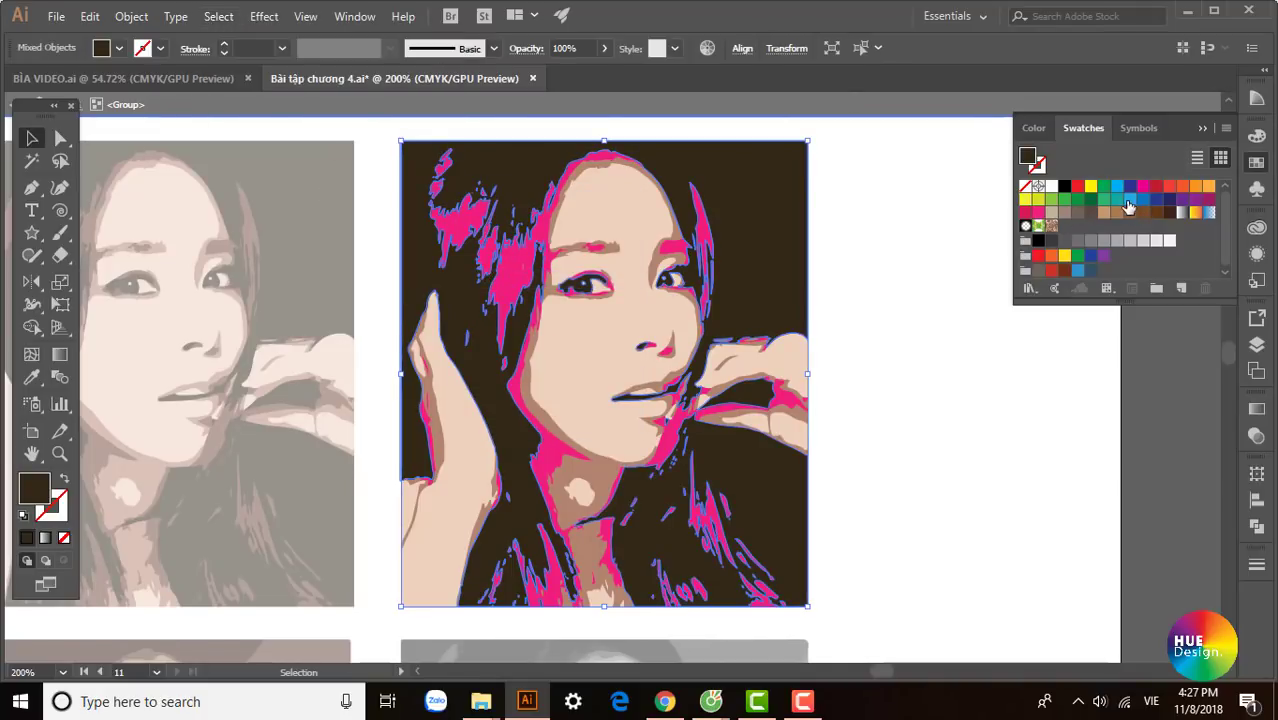
{"action": "left_click", "coordinate": [1167, 201]}
{"action": "left_click", "coordinate": [878, 287]}
Step: Select all skin-coloured shapes by matching fill and make them white
{"action": "left_click", "coordinate": [599, 337]}
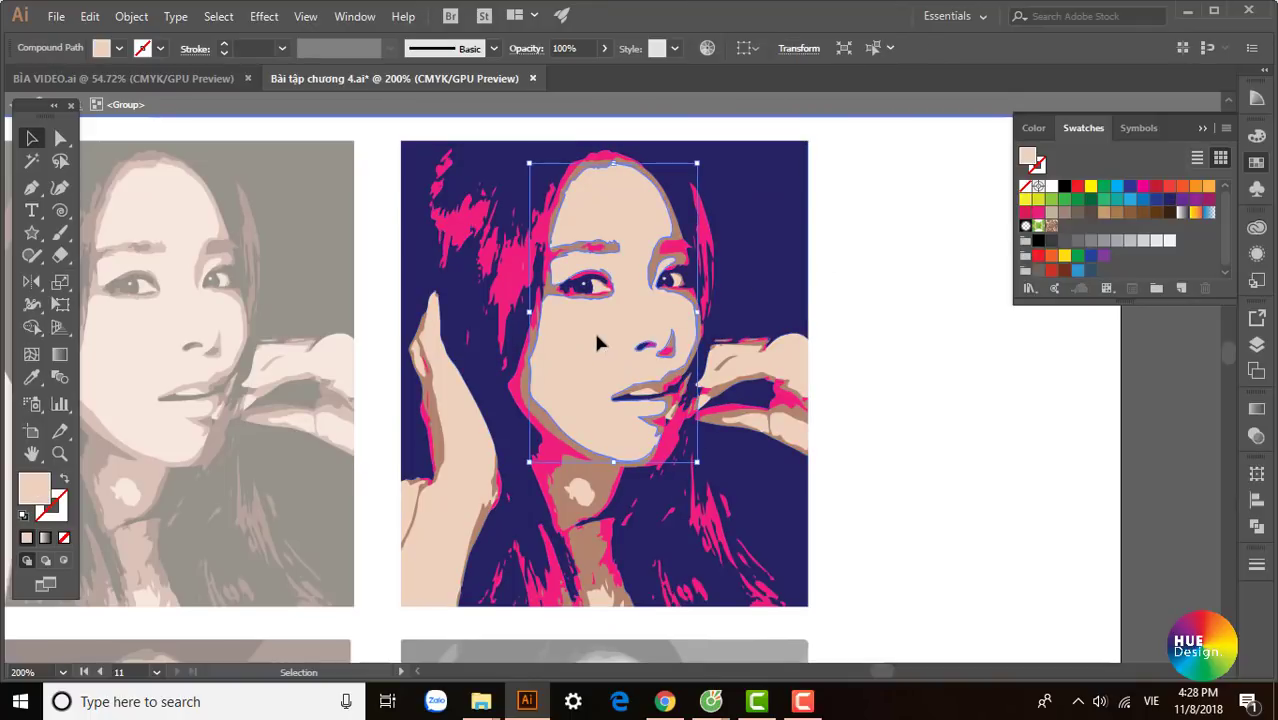
{"action": "left_click", "coordinate": [218, 16]}
{"action": "mouse_move", "coordinate": [243, 195]}
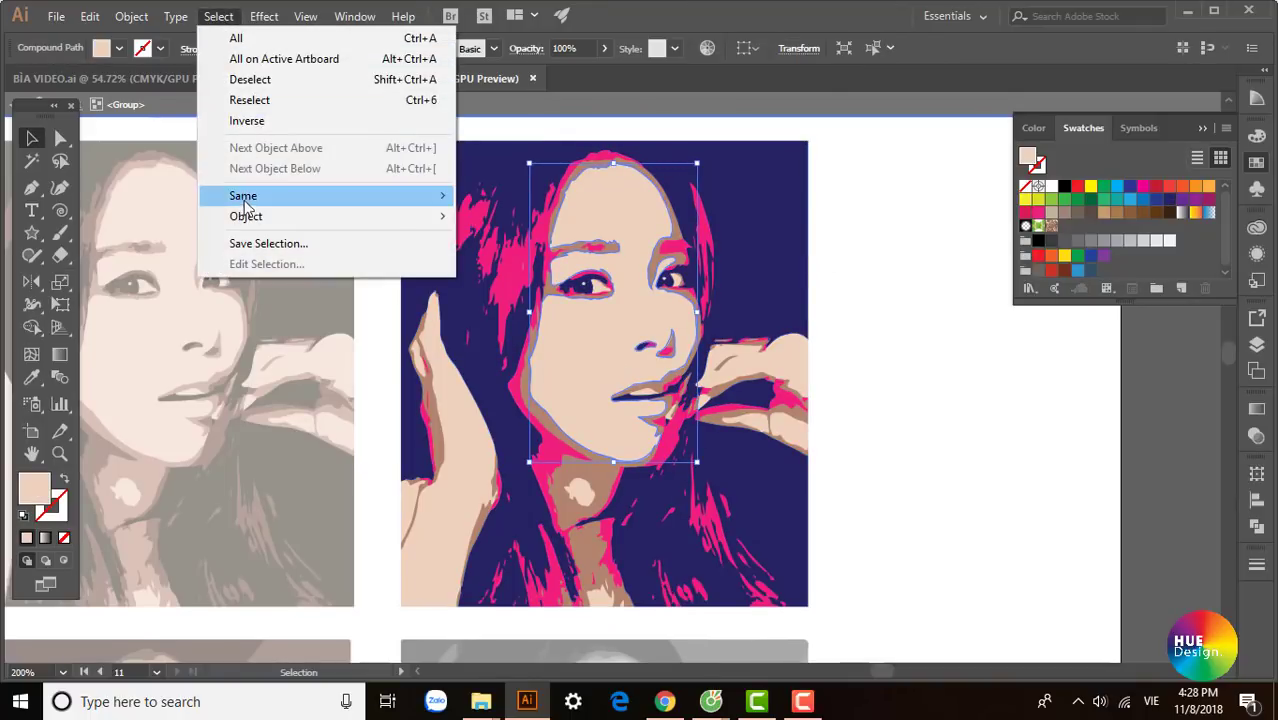
{"action": "left_click", "coordinate": [540, 278]}
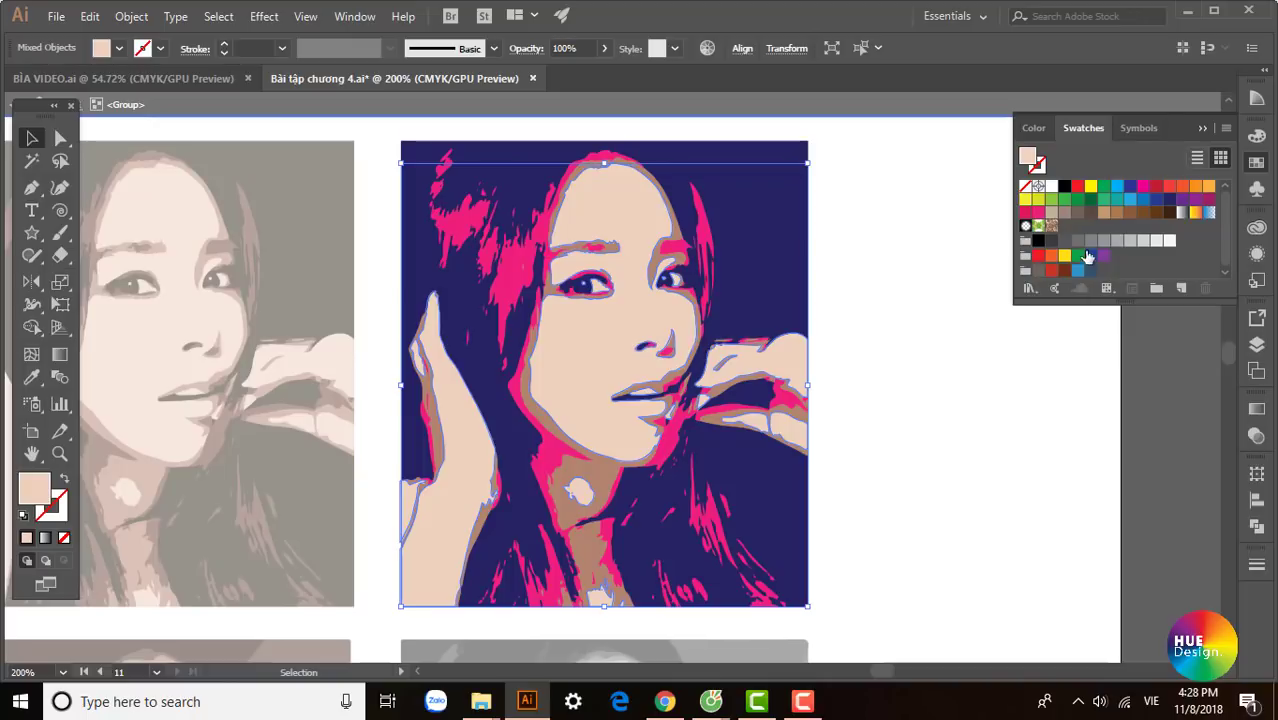
{"action": "left_click", "coordinate": [1051, 212]}
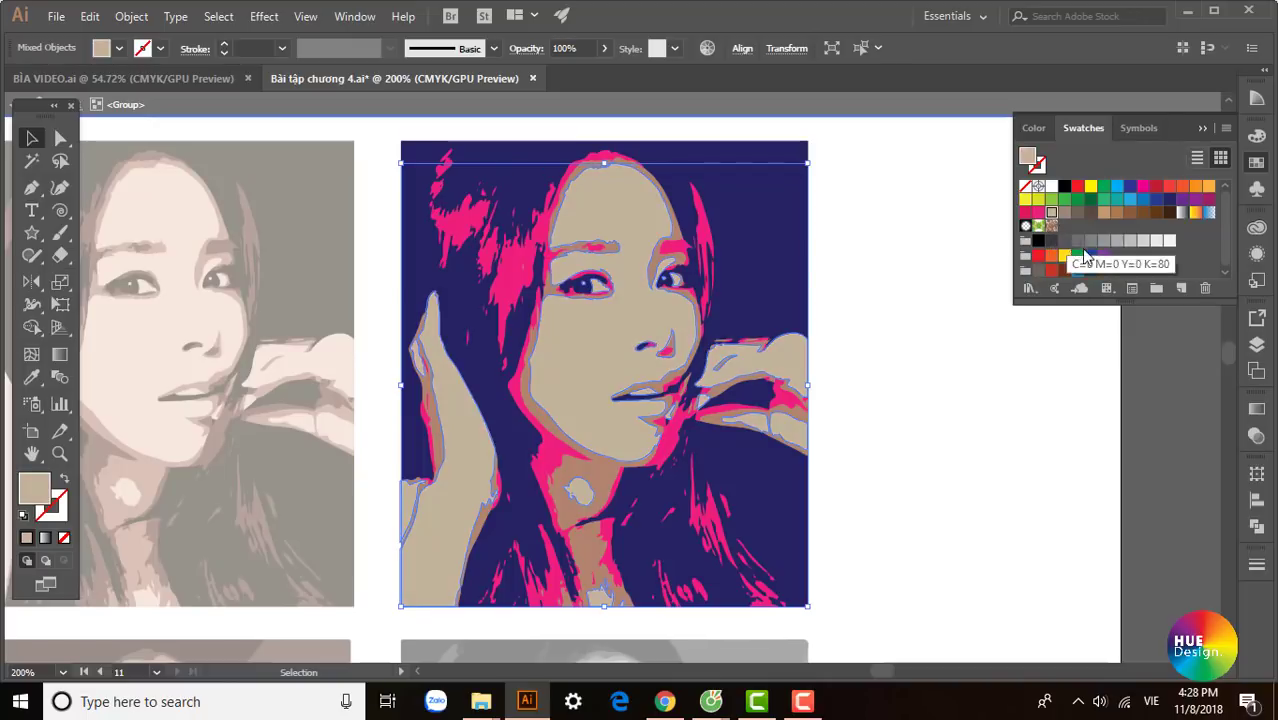
{"action": "left_click", "coordinate": [1045, 215]}
{"action": "left_click", "coordinate": [895, 262]}
Step: Recolour all tan shading shapes with a light pink tint from the Color Guide
{"action": "left_click_drag", "start_coordinate": [883, 447], "coordinate": [891, 391]}
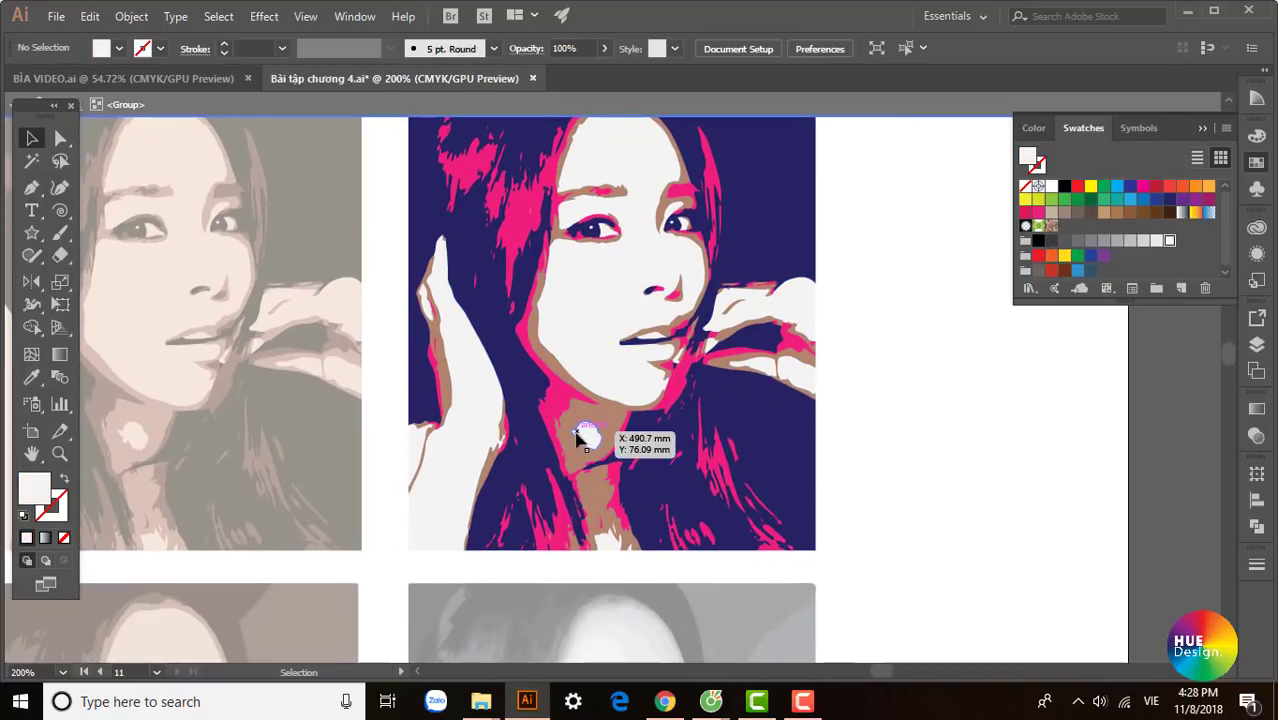
{"action": "left_click", "coordinate": [580, 428]}
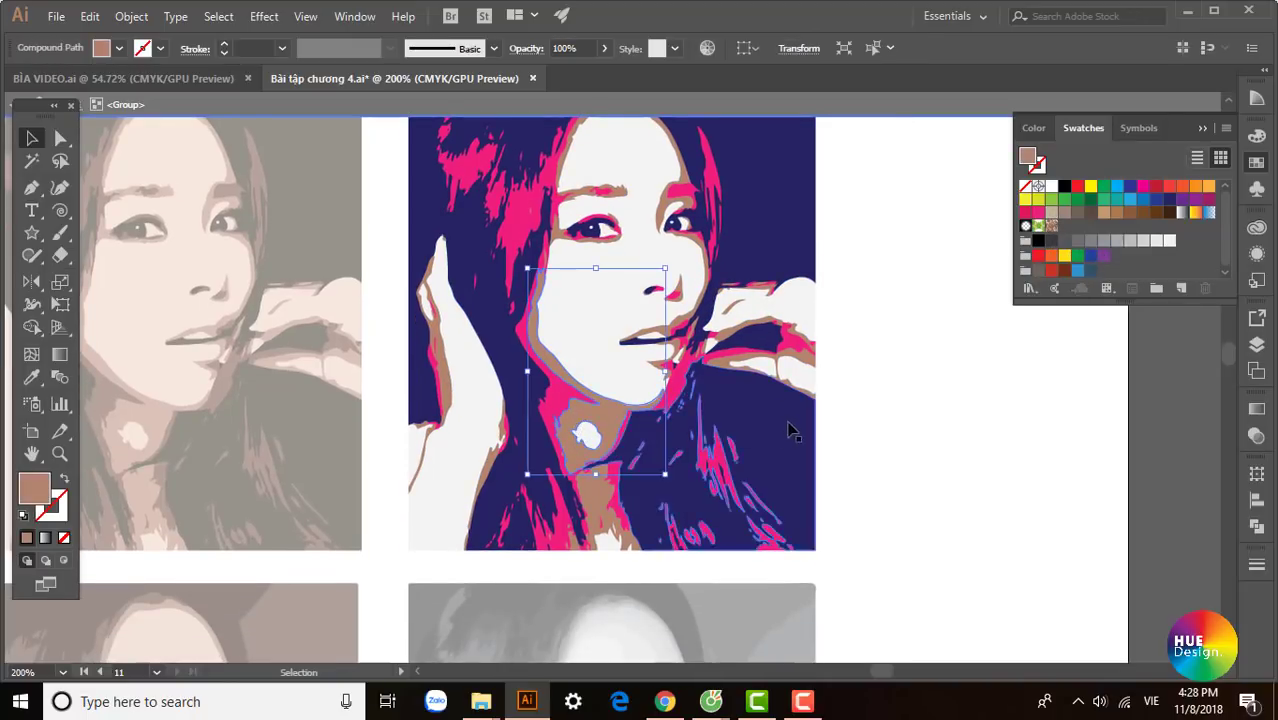
{"action": "left_click", "coordinate": [218, 16]}
{"action": "mouse_move", "coordinate": [243, 195]}
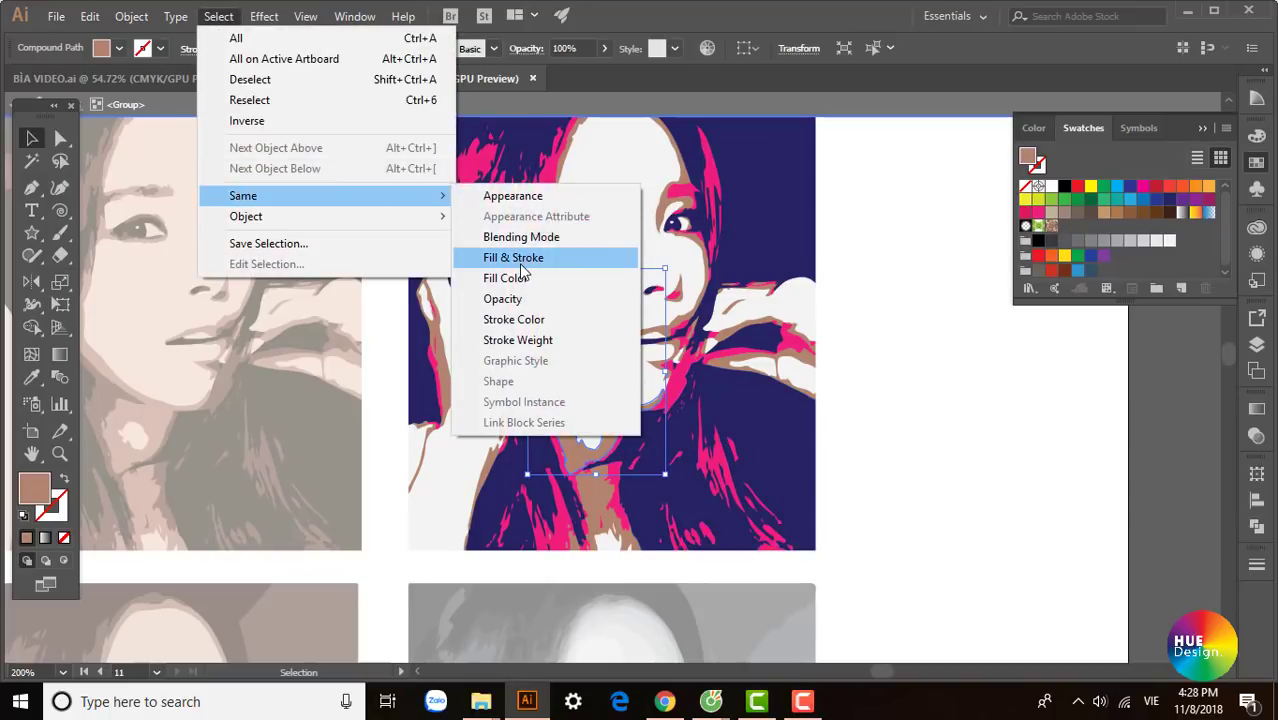
{"action": "left_click", "coordinate": [522, 255]}
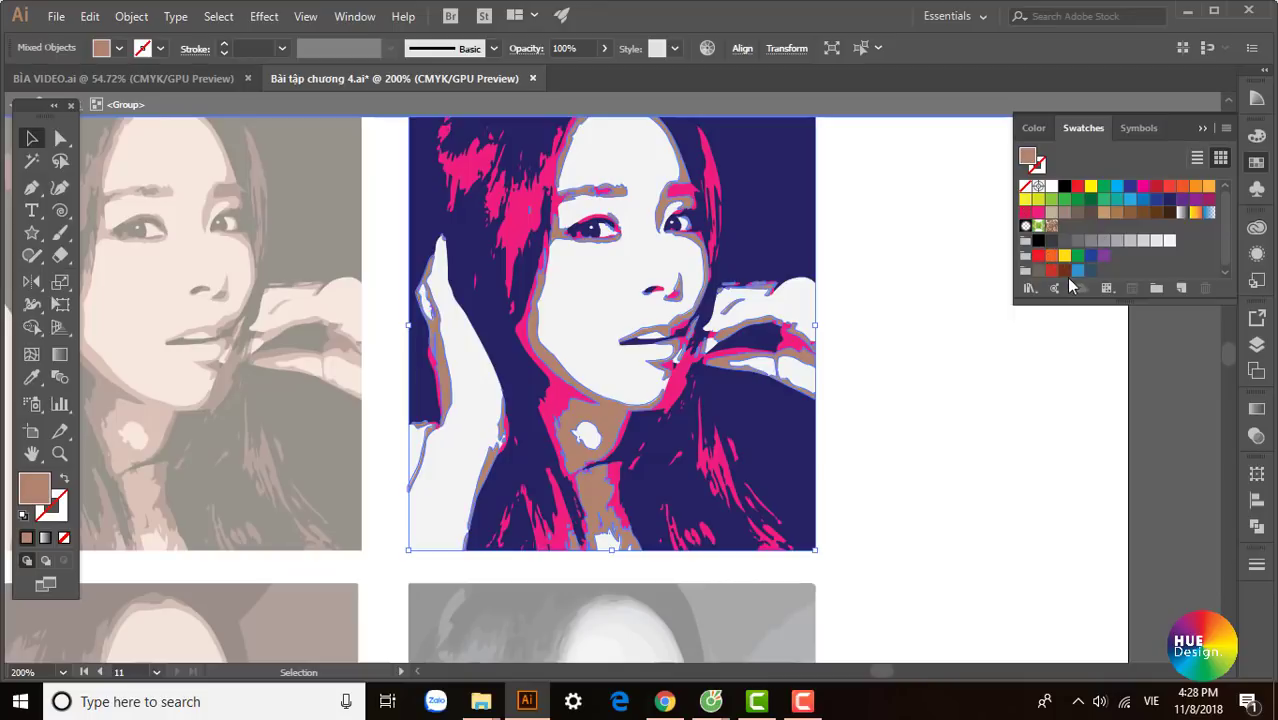
{"action": "left_click", "coordinate": [1036, 215]}
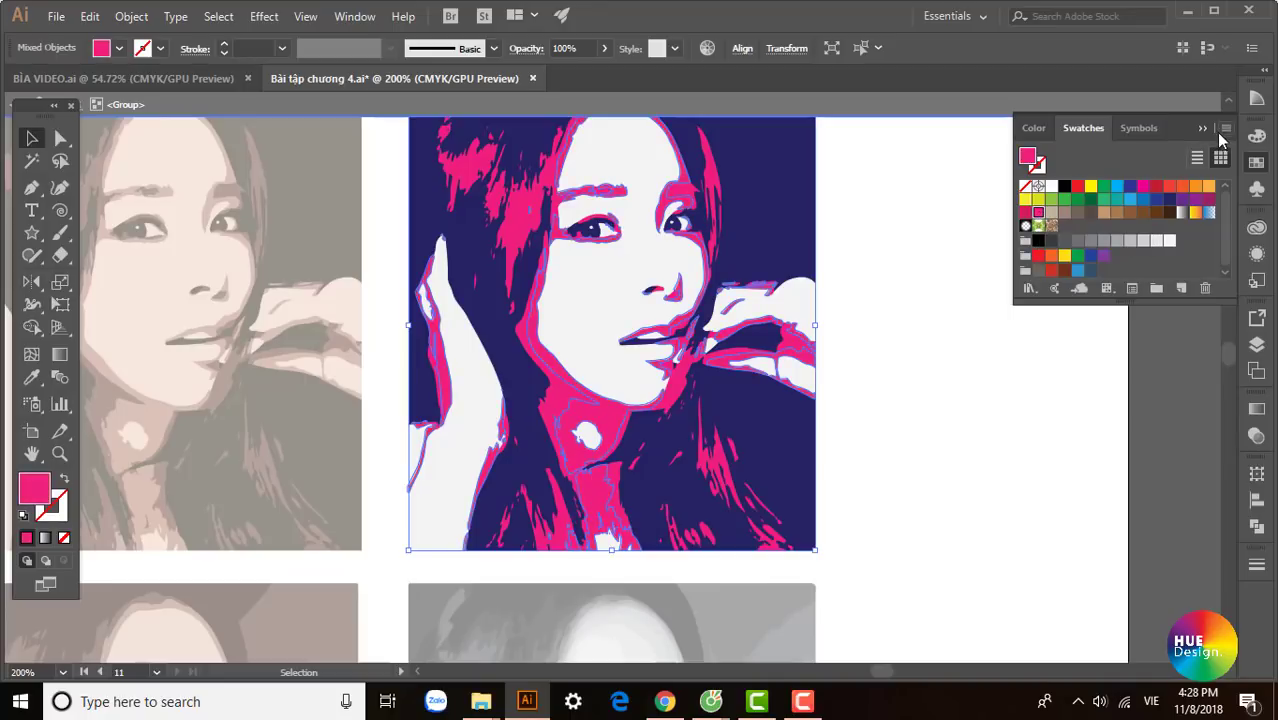
{"action": "left_click", "coordinate": [1257, 98]}
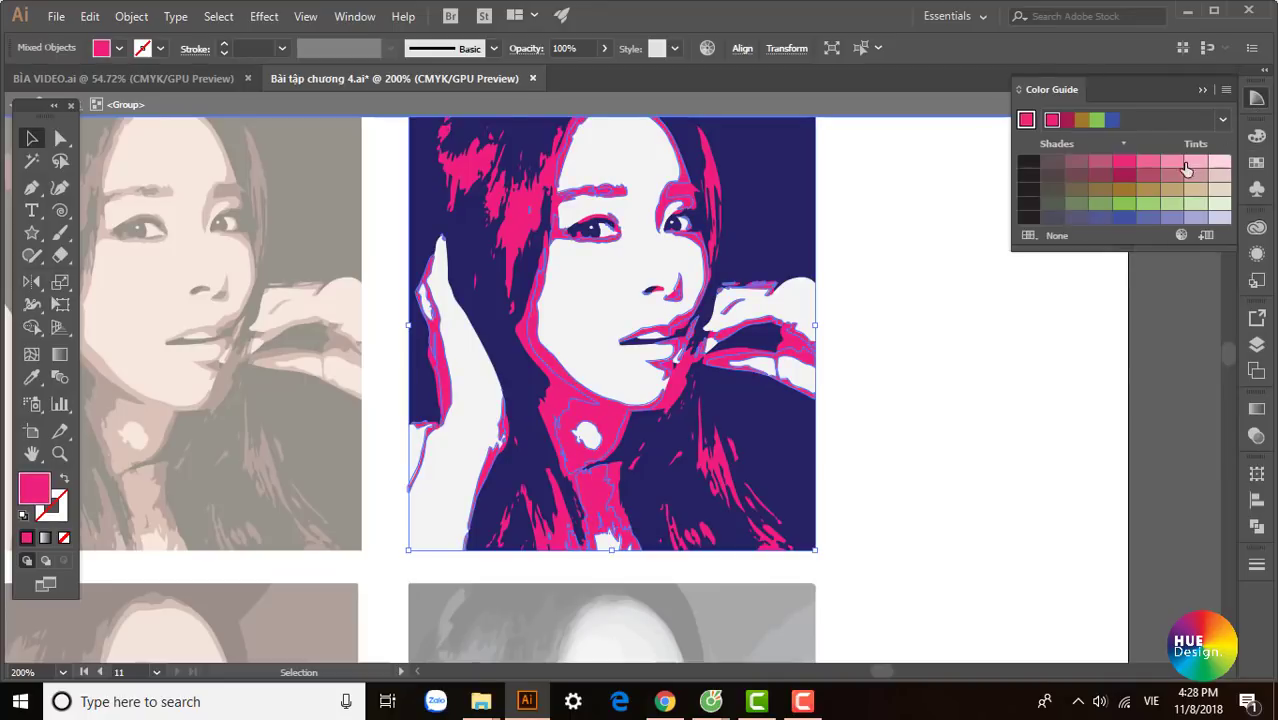
{"action": "left_click", "coordinate": [1195, 177]}
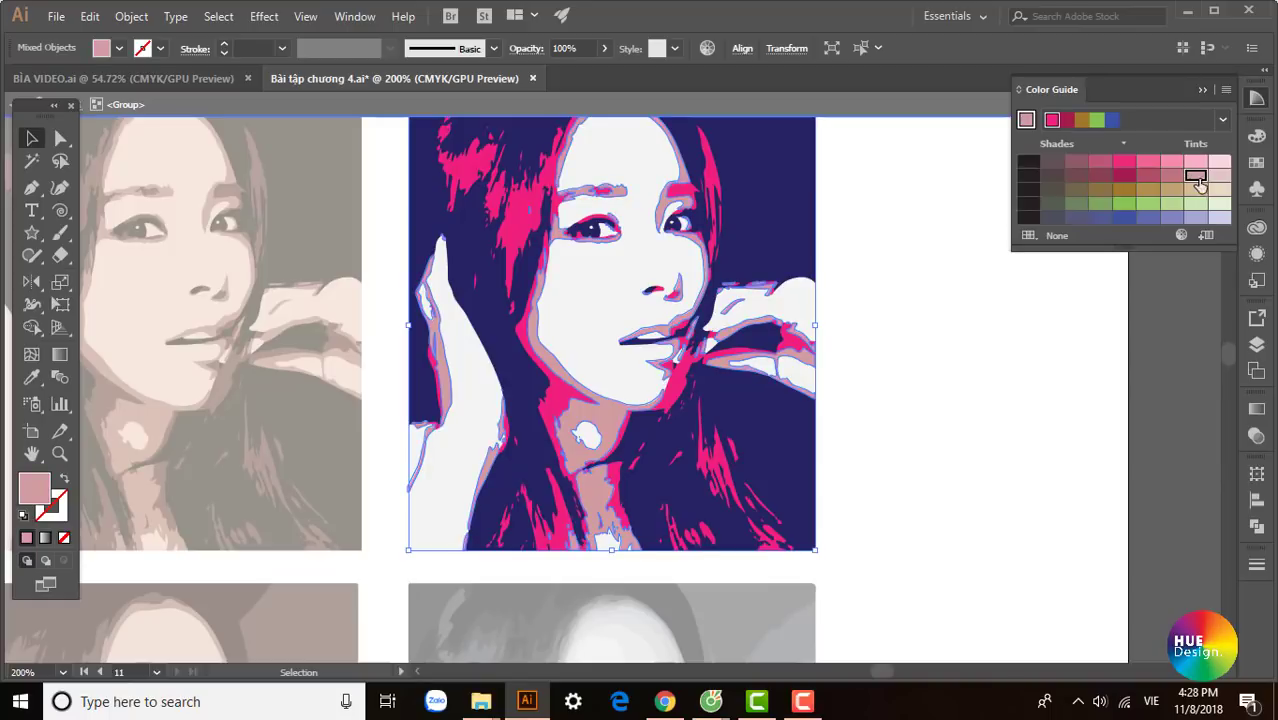
{"action": "left_click", "coordinate": [1219, 176]}
{"action": "left_click", "coordinate": [1193, 178]}
{"action": "left_click", "coordinate": [1177, 180]}
{"action": "left_click", "coordinate": [918, 268]}
{"action": "mouse_move", "coordinate": [919, 277]}
{"action": "left_mouse_down"}
{"action": "mouse_move", "coordinate": [919, 367]}
{"action": "mouse_move", "coordinate": [934, 328]}
{"action": "left_mouse_up"}
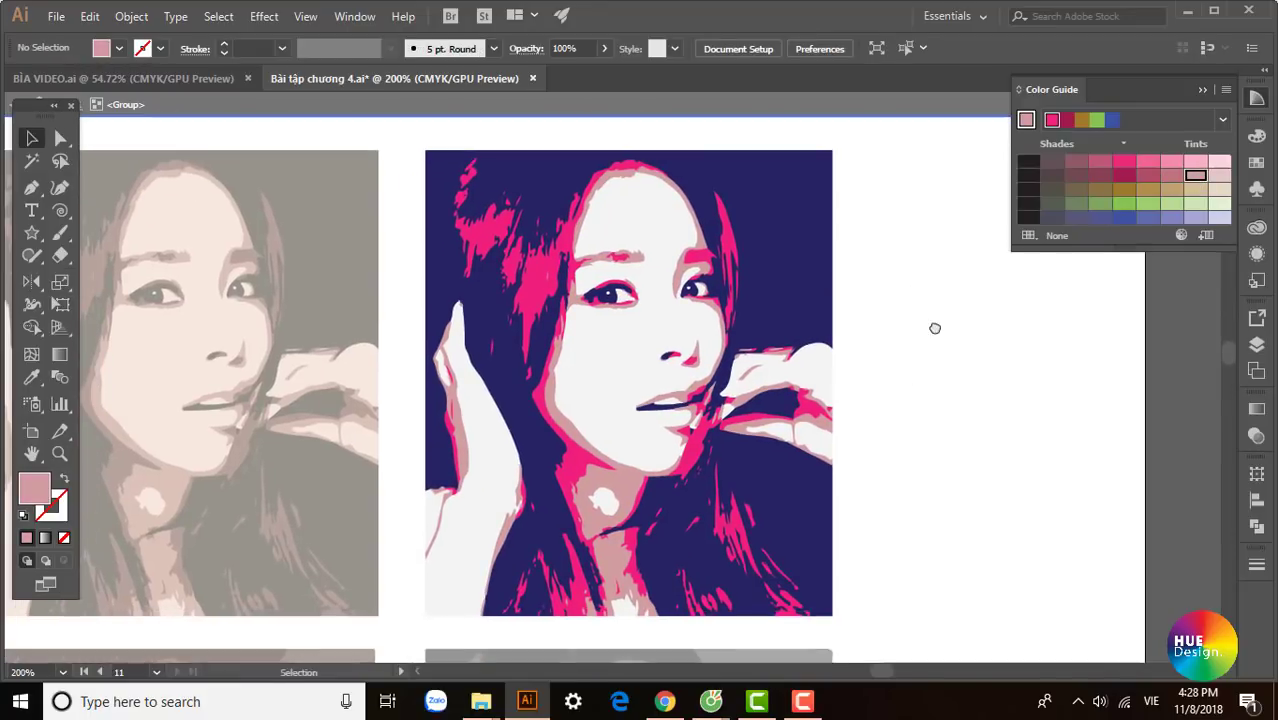
Step: Select every white skin shape via Select > Same > Fill Color
{"action": "left_click", "coordinate": [648, 340]}
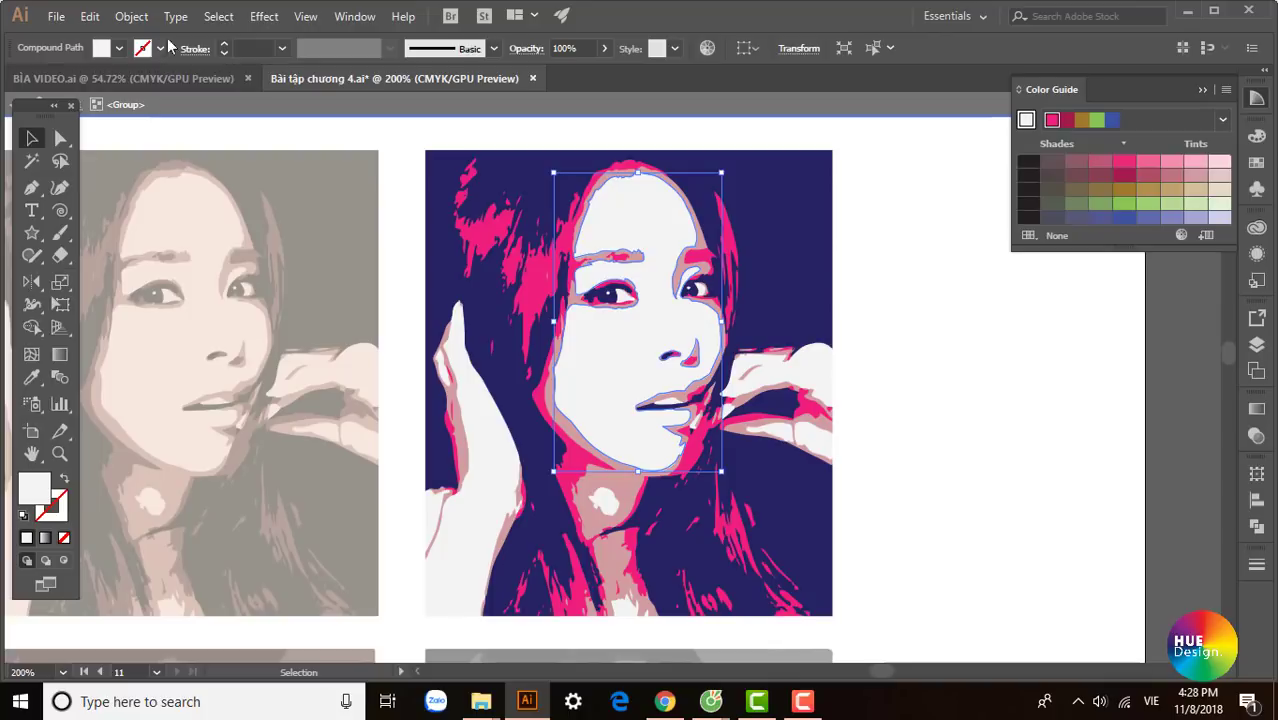
{"action": "left_click", "coordinate": [218, 17]}
{"action": "mouse_move", "coordinate": [243, 196]}
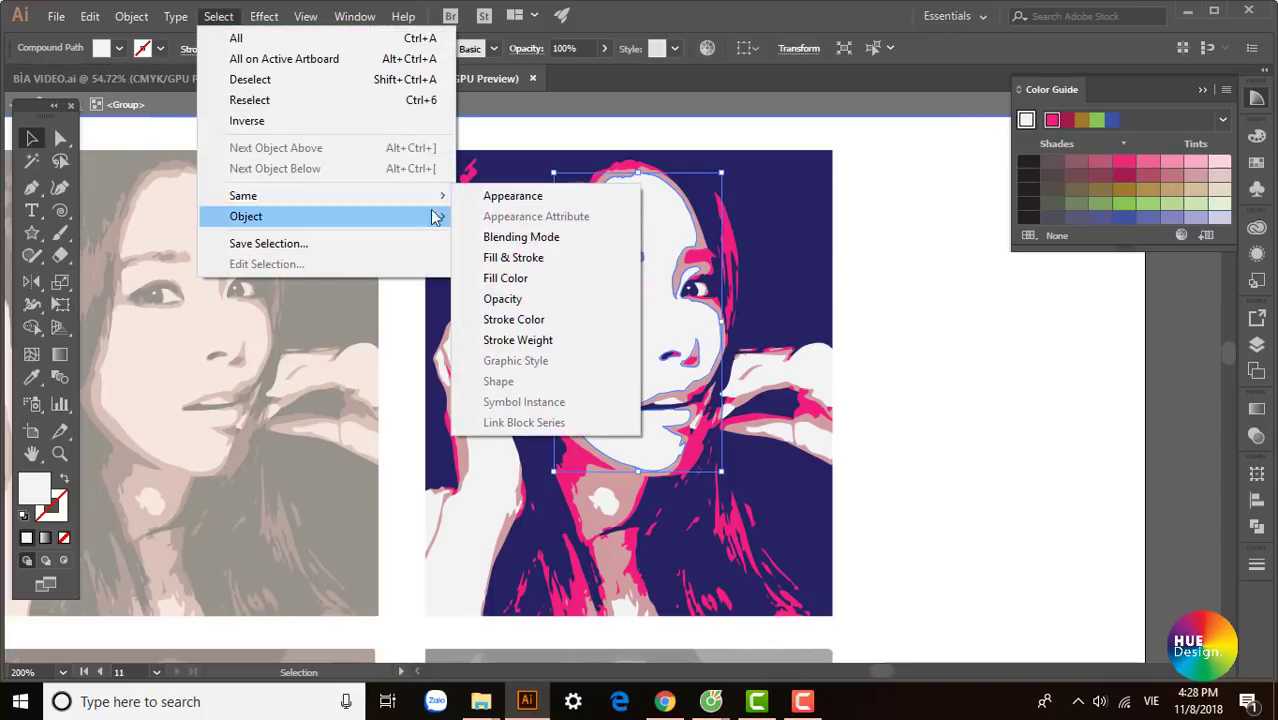
{"action": "left_click", "coordinate": [513, 299]}
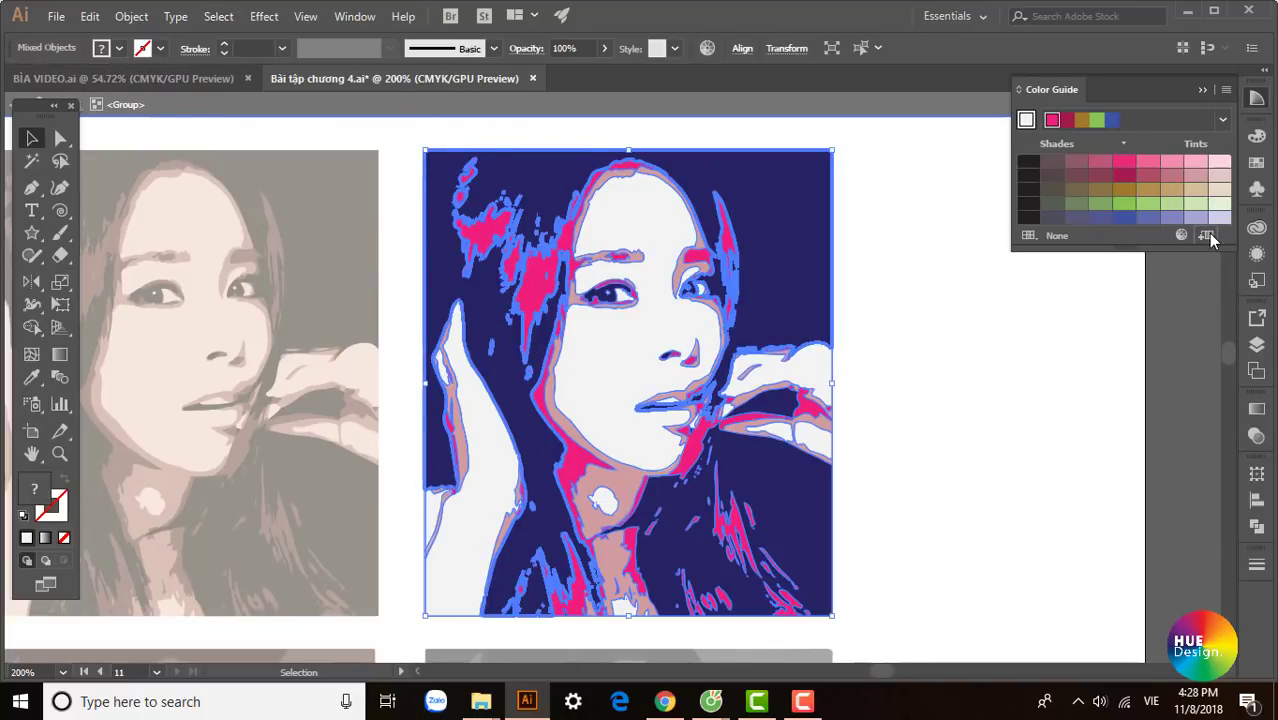
{"action": "left_click", "coordinate": [896, 219]}
{"action": "left_click", "coordinate": [670, 218]}
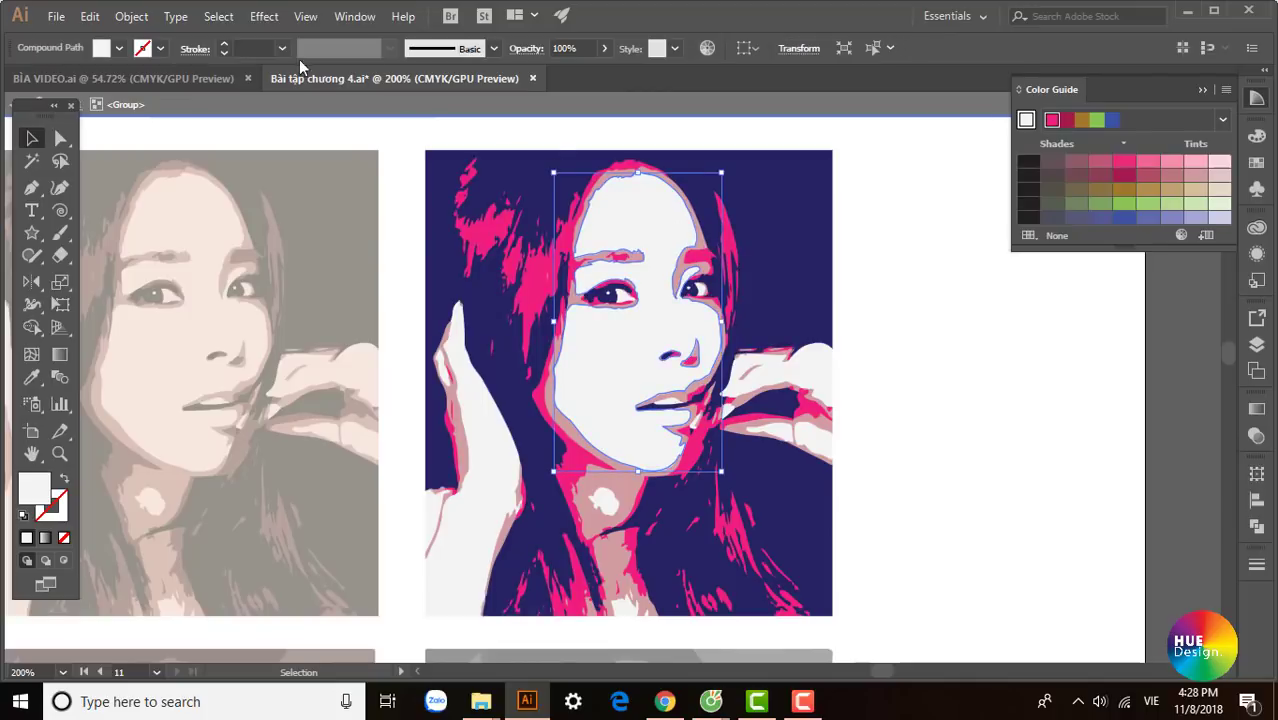
{"action": "left_click", "coordinate": [219, 17]}
{"action": "mouse_move", "coordinate": [243, 196]}
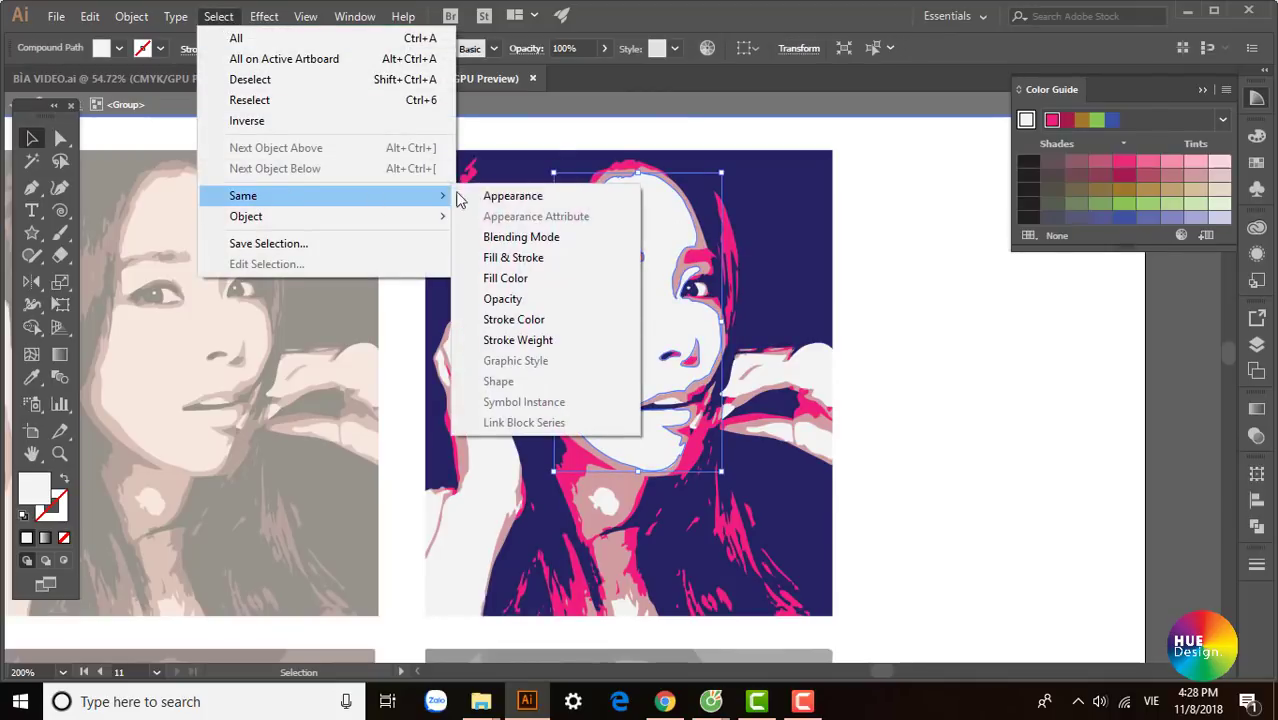
{"action": "left_click", "coordinate": [500, 278]}
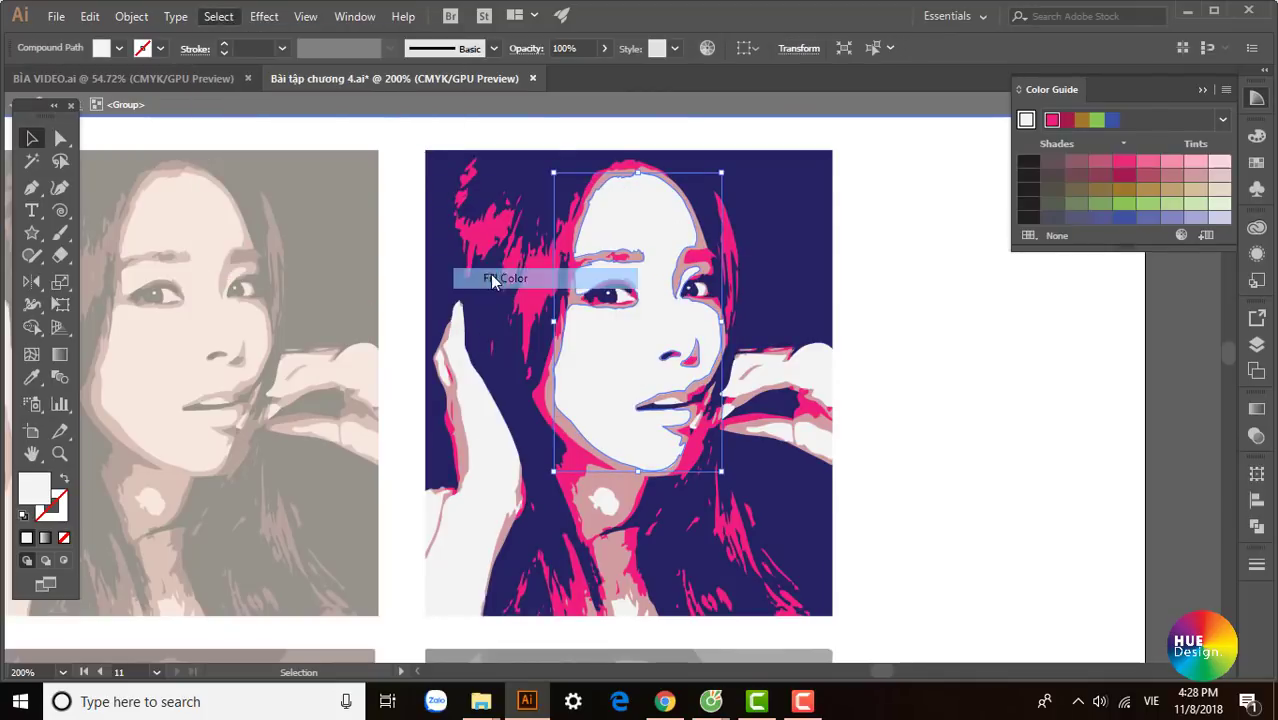
Step: Fill them light pink with magenta 10 (C0 M10 Y4 K0) and exit isolation mode
{"action": "left_click", "coordinate": [1219, 163]}
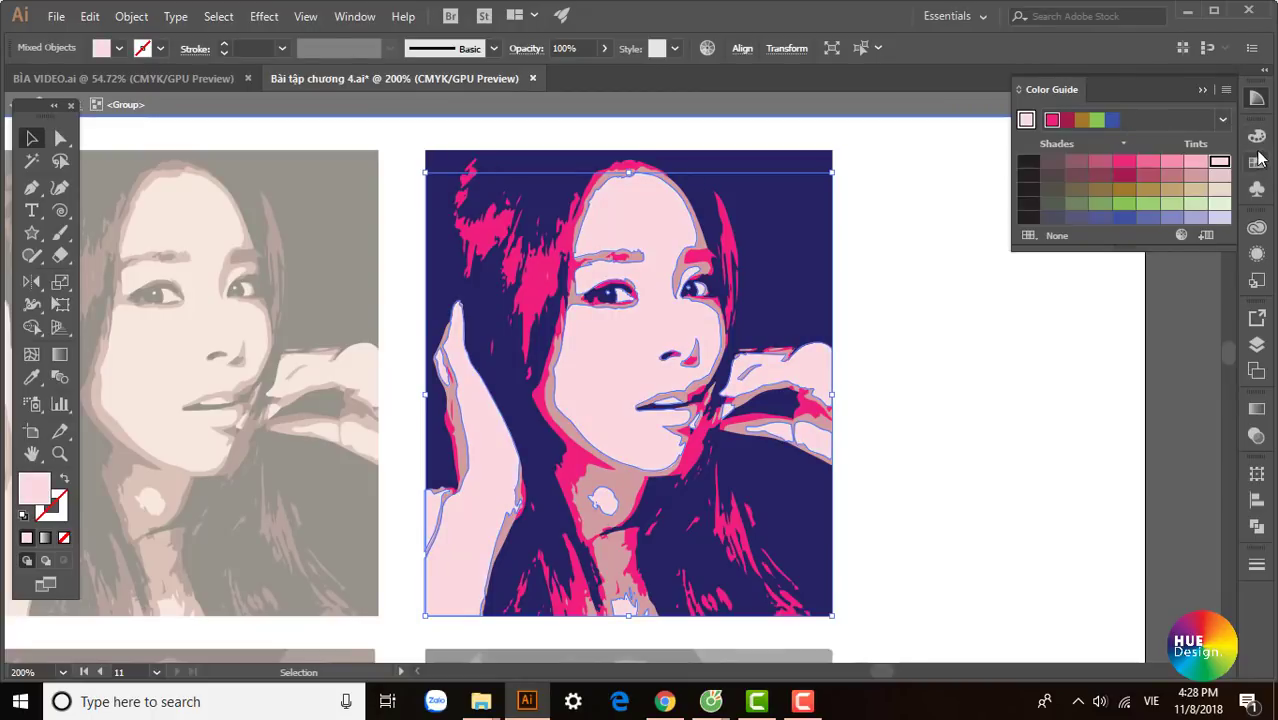
{"action": "left_click", "coordinate": [1257, 136]}
{"action": "left_click", "coordinate": [1199, 179]}
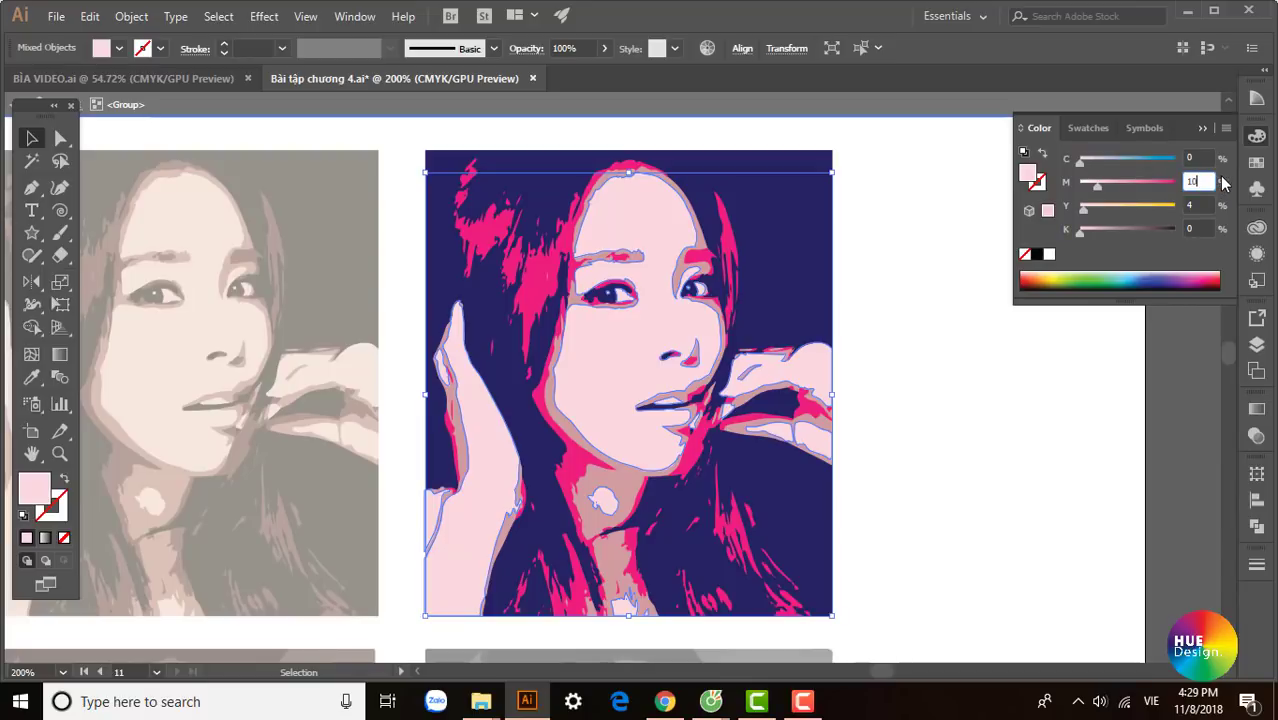
{"action": "key", "text": "Return"}
{"action": "double_click", "coordinate": [1000, 432]}
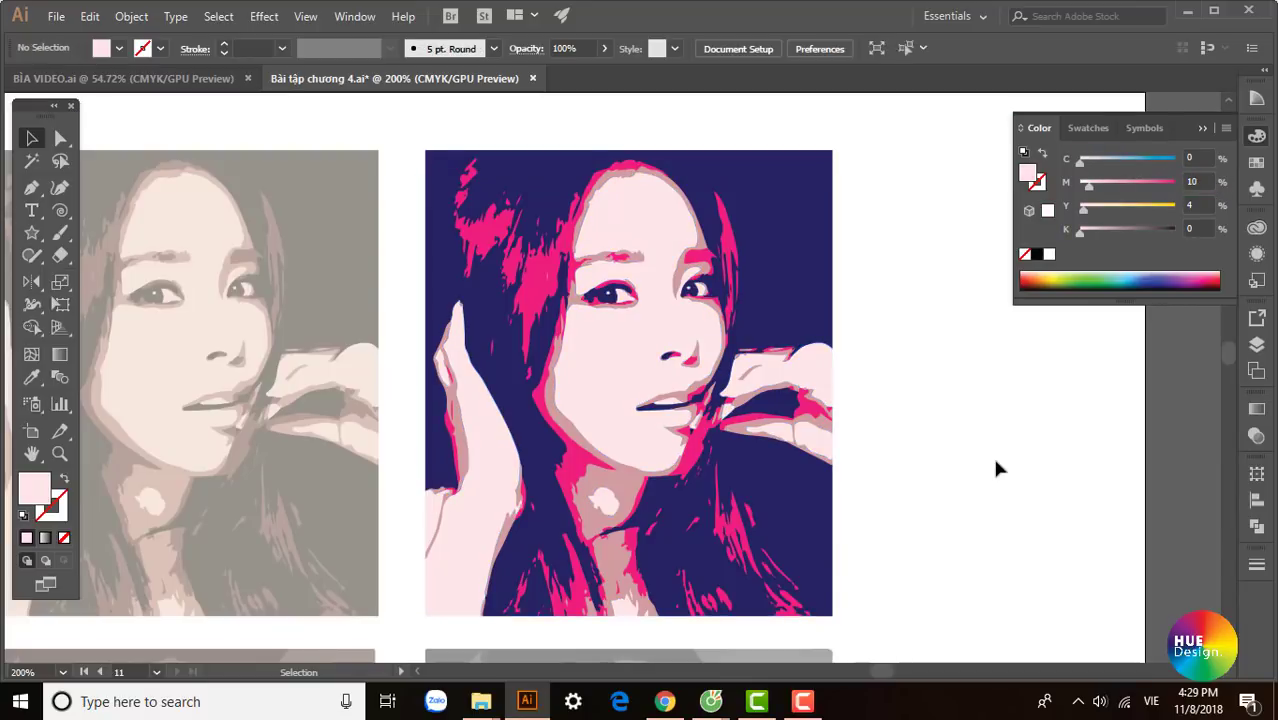
Step: Zoom out to review all six portrait versions on the canvas
{"action": "key", "text": "ctrl+1"}
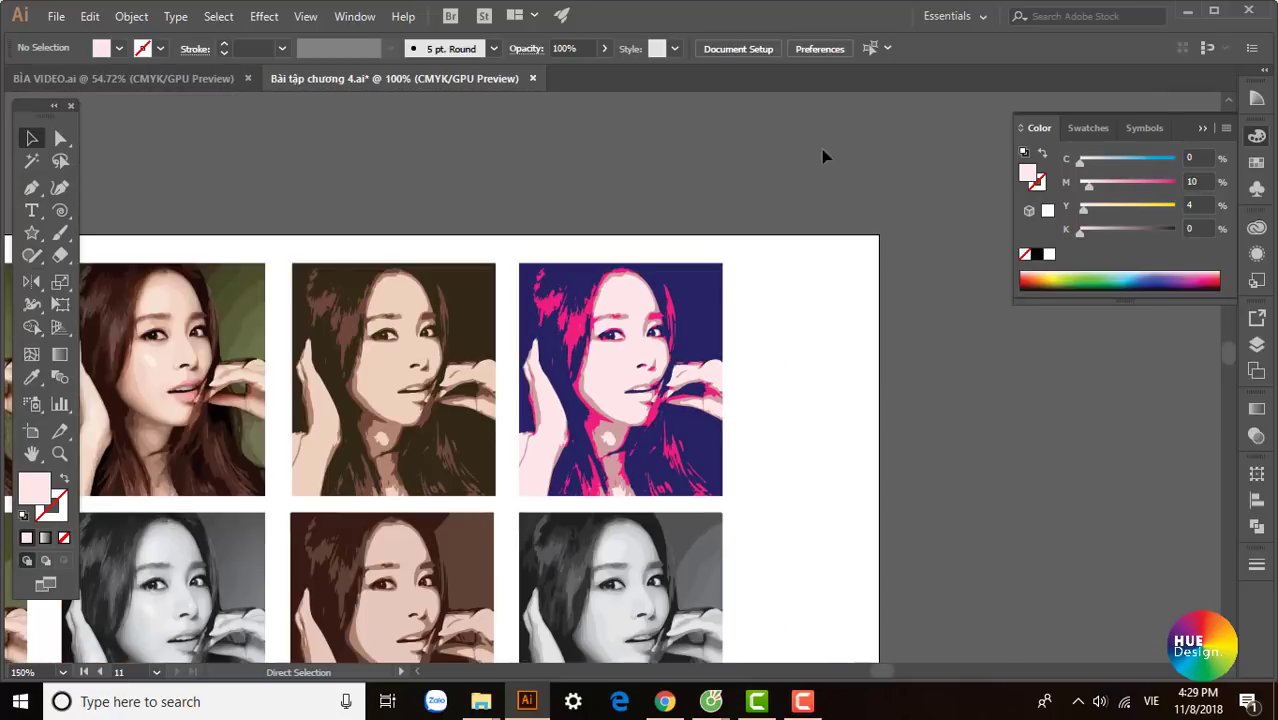
{"action": "scroll", "coordinate": [633, 371], "scroll_direction": "up", "scroll_amount": 5}
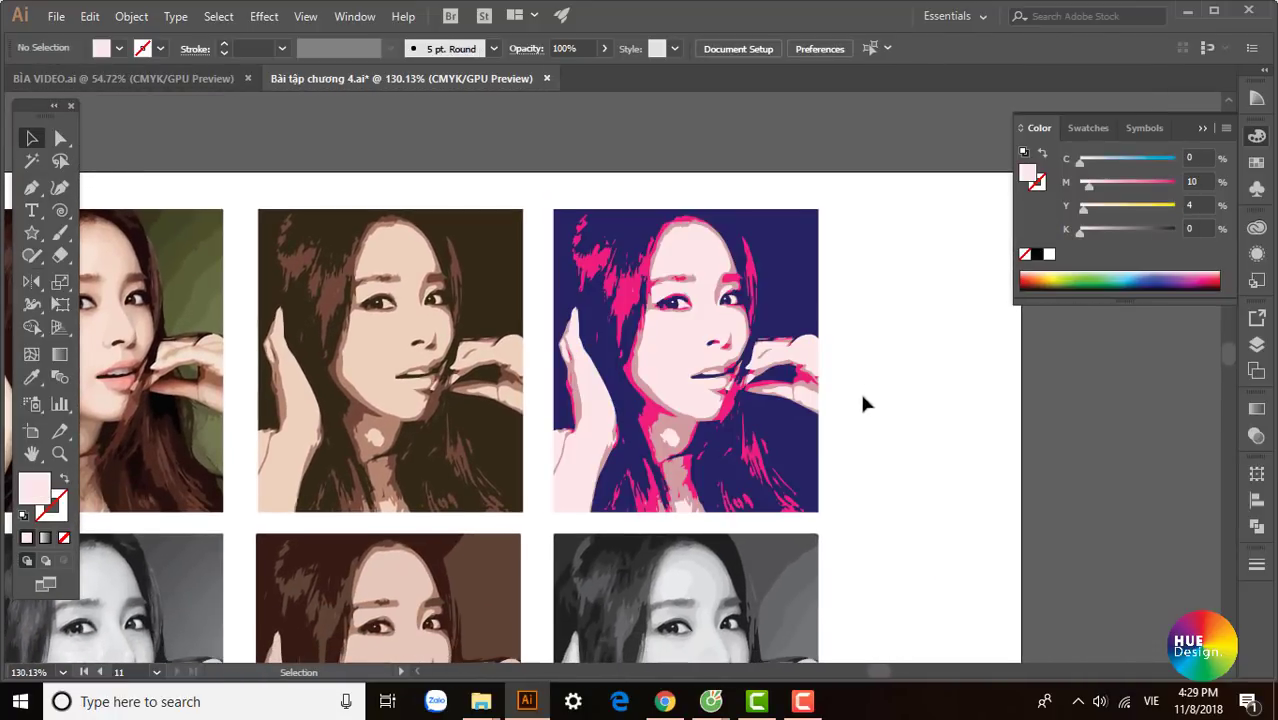
{"action": "left_click_drag", "start_coordinate": [859, 389], "coordinate": [825, 385]}
{"action": "scroll", "coordinate": [599, 297], "scroll_direction": "up", "scroll_amount": 2}
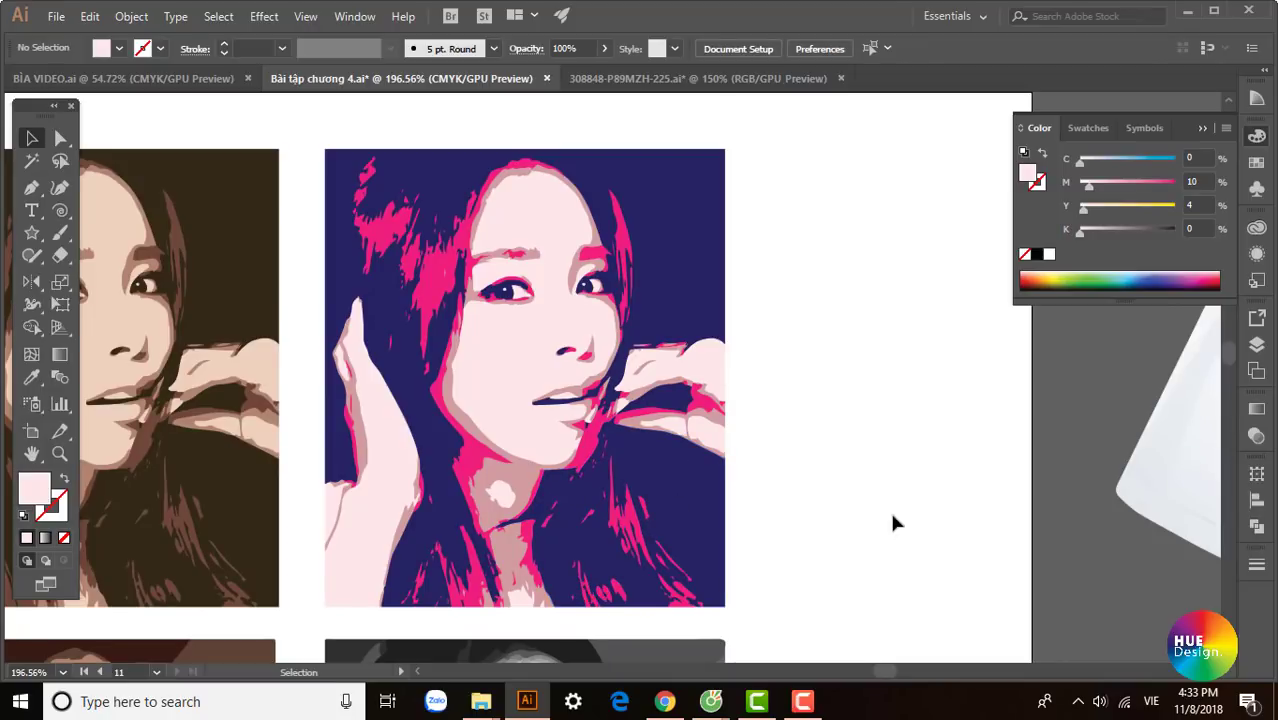
Step: Pan to the T-shirt mockup and zoom in to inspect the printed navy-pink portrait
{"action": "key", "text": "ctrl+1"}
{"action": "mouse_move", "coordinate": [998, 513]}
{"action": "left_mouse_down"}
{"action": "mouse_move", "coordinate": [709, 458]}
{"action": "mouse_move", "coordinate": [545, 398]}
{"action": "left_mouse_up"}
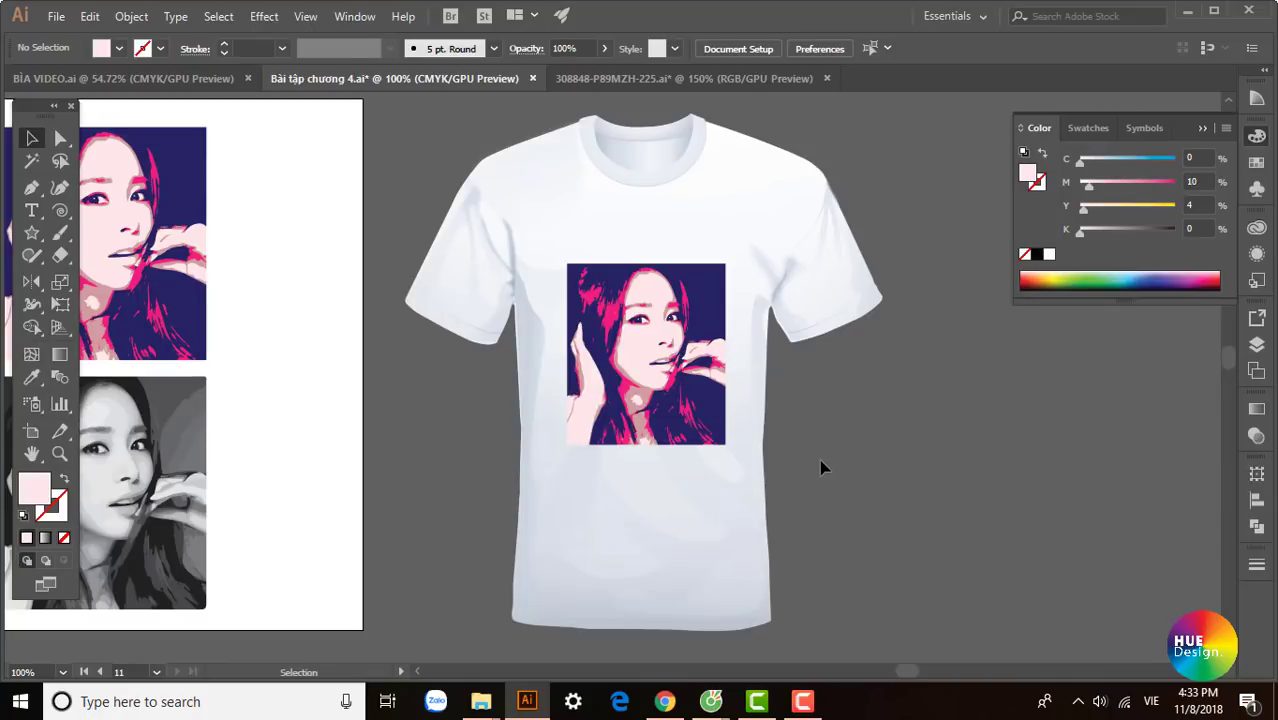
{"action": "key", "text": "z"}
{"action": "mouse_move", "coordinate": [605, 272]}
{"action": "left_mouse_down"}
{"action": "mouse_move", "coordinate": [690, 348]}
{"action": "mouse_move", "coordinate": [678, 413]}
{"action": "left_mouse_up"}
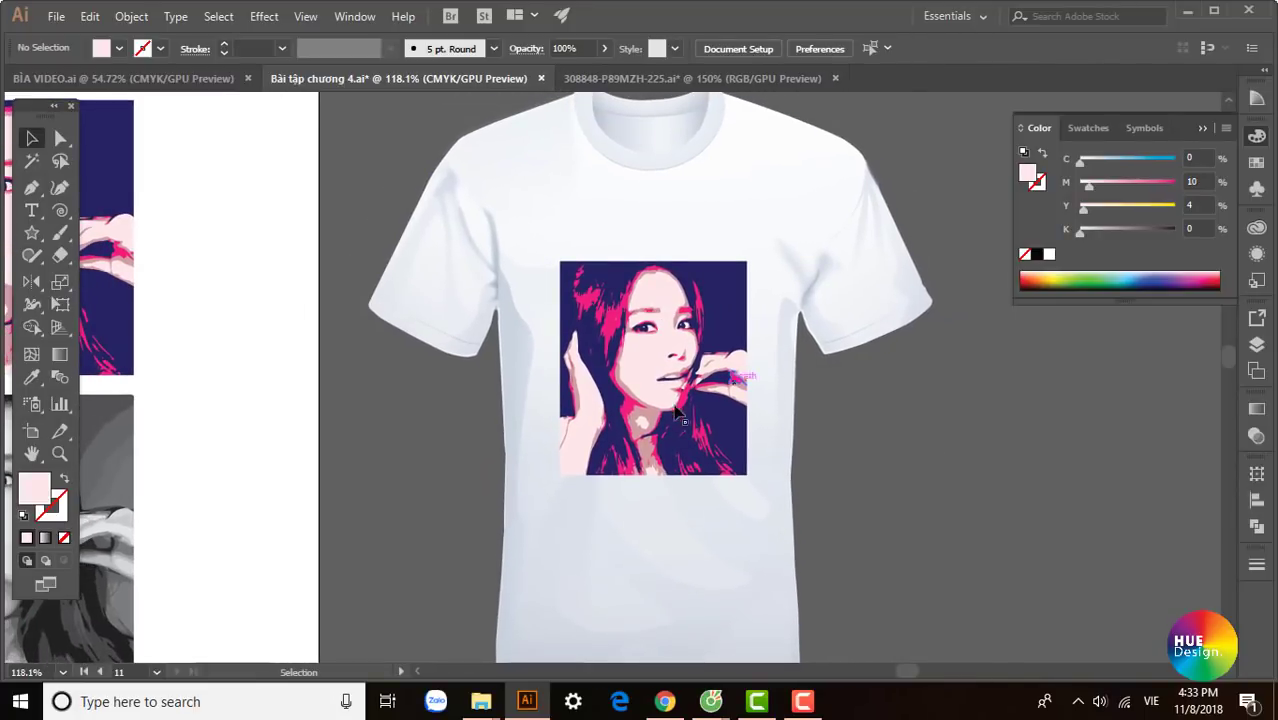
{"action": "key", "text": "z"}
{"action": "left_click_drag", "start_coordinate": [676, 412], "coordinate": [729, 411]}
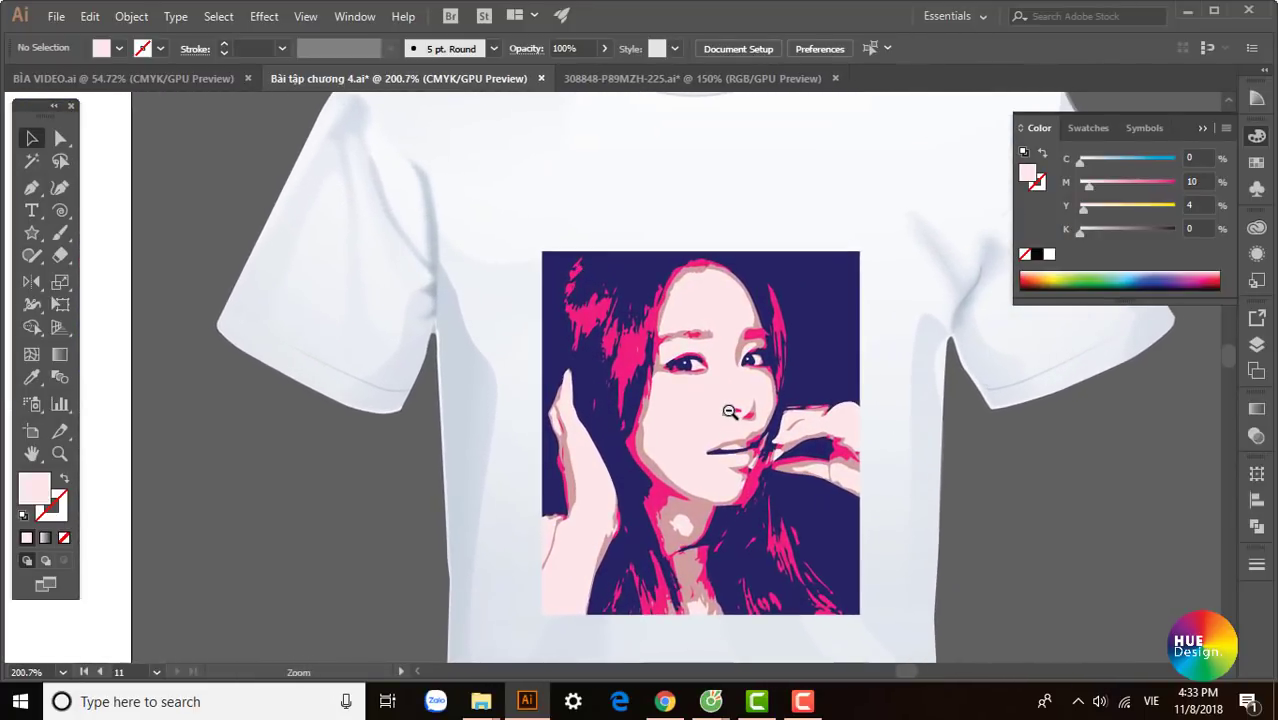
{"action": "mouse_move", "coordinate": [818, 528]}
{"action": "left_mouse_down"}
{"action": "mouse_move", "coordinate": [775, 442]}
{"action": "mouse_move", "coordinate": [748, 505]}
{"action": "mouse_move", "coordinate": [735, 506]}
{"action": "left_mouse_up"}
Step: Add a text object beside the shirt print reading 'HOPE' in capitals
{"action": "key", "text": "v"}
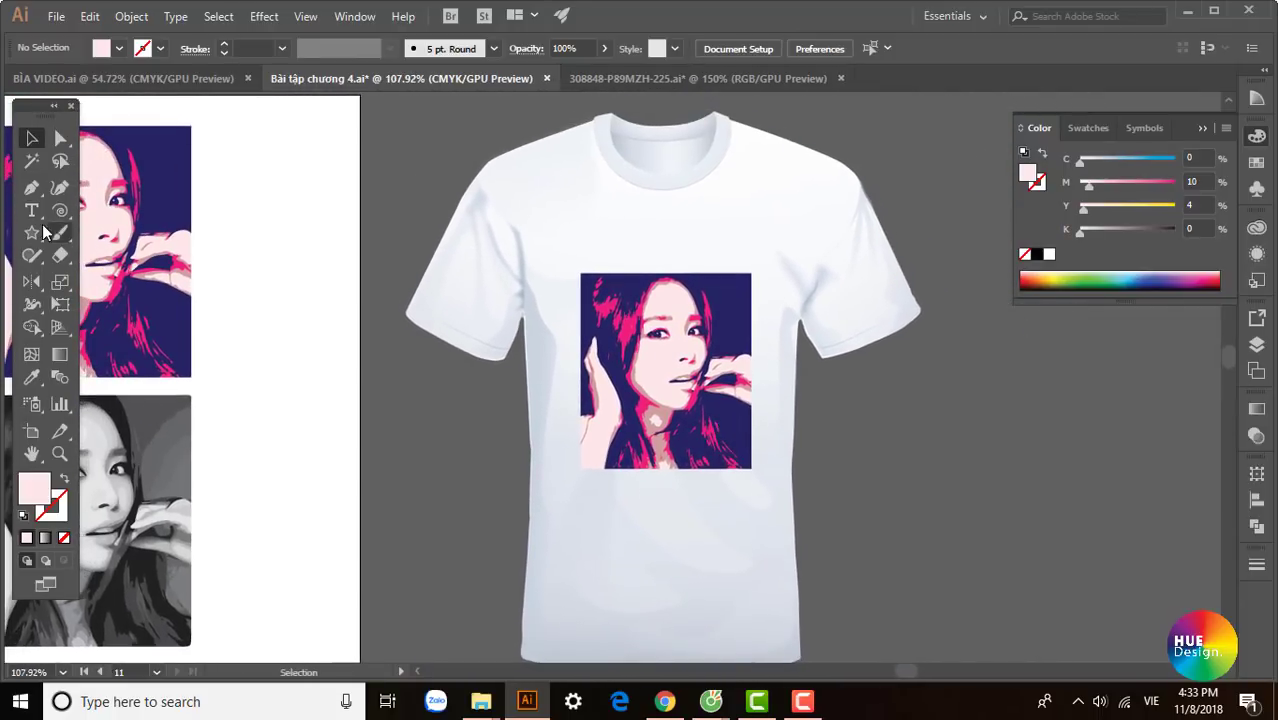
{"action": "left_click", "coordinate": [31, 210]}
{"action": "left_click_drag", "start_coordinate": [626, 413], "coordinate": [700, 496]}
{"action": "left_click", "coordinate": [895, 509]}
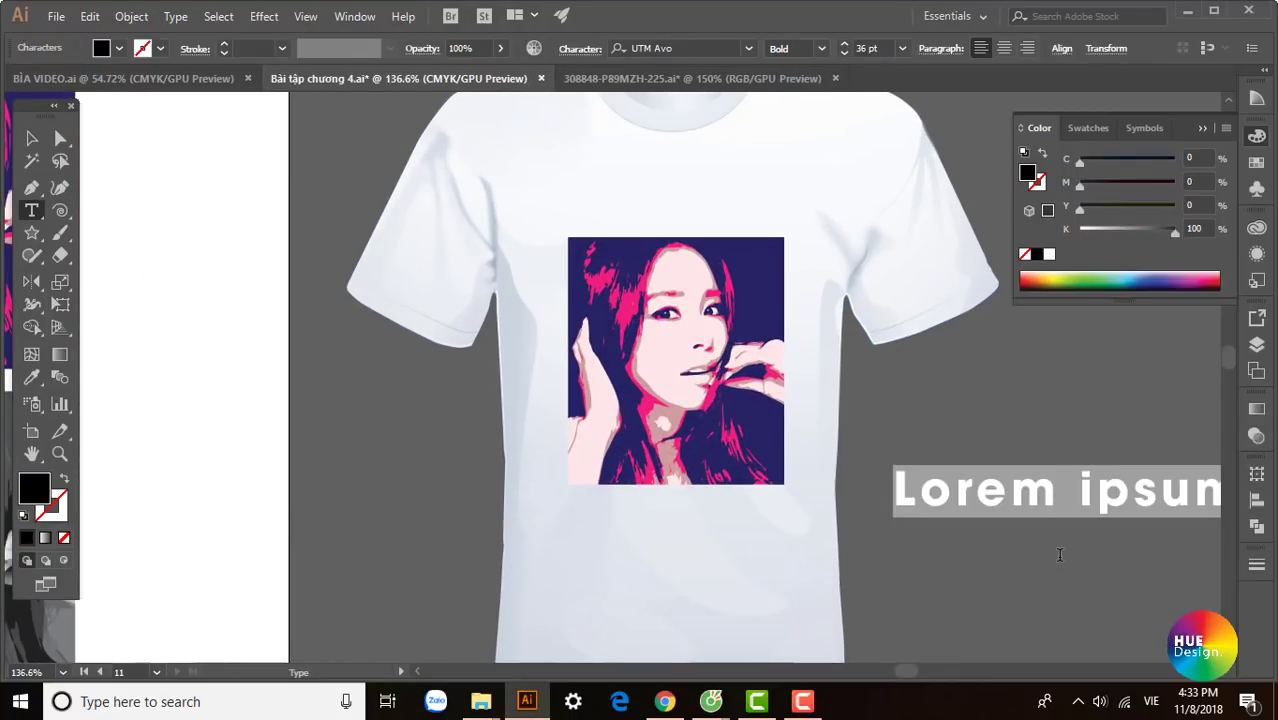
{"action": "type", "text": "H"}
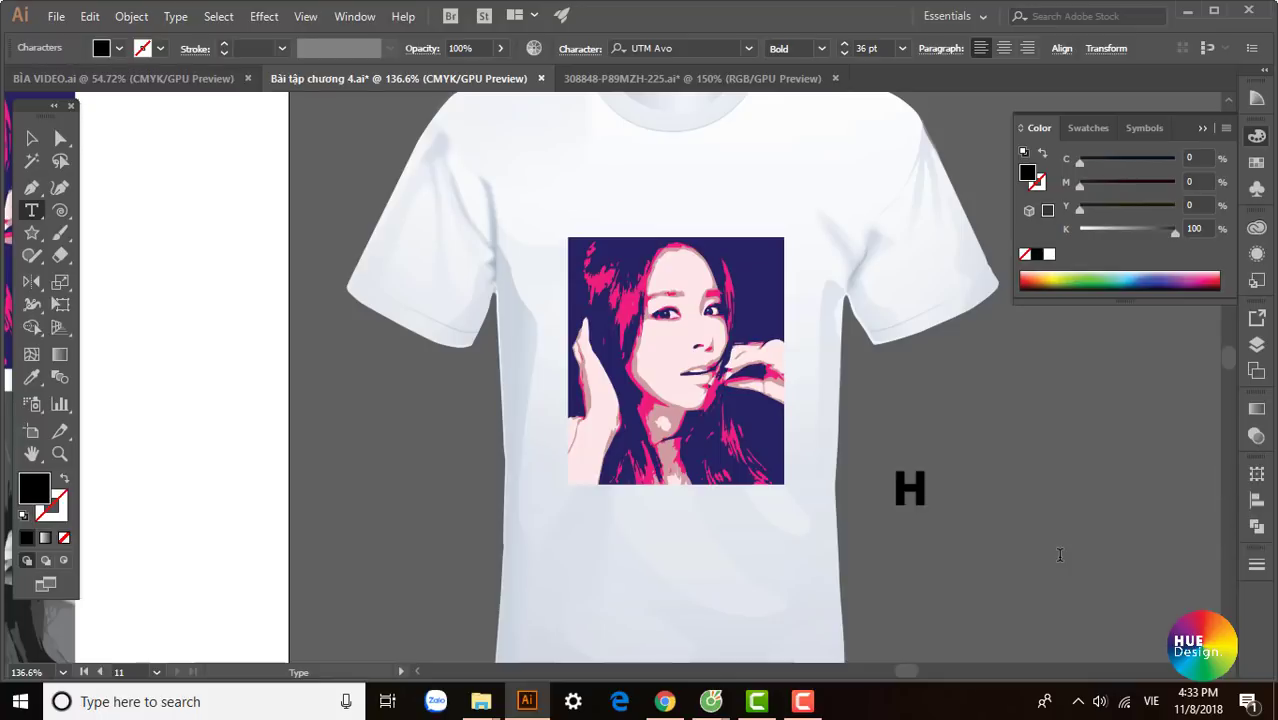
{"action": "type", "text": "ope"}
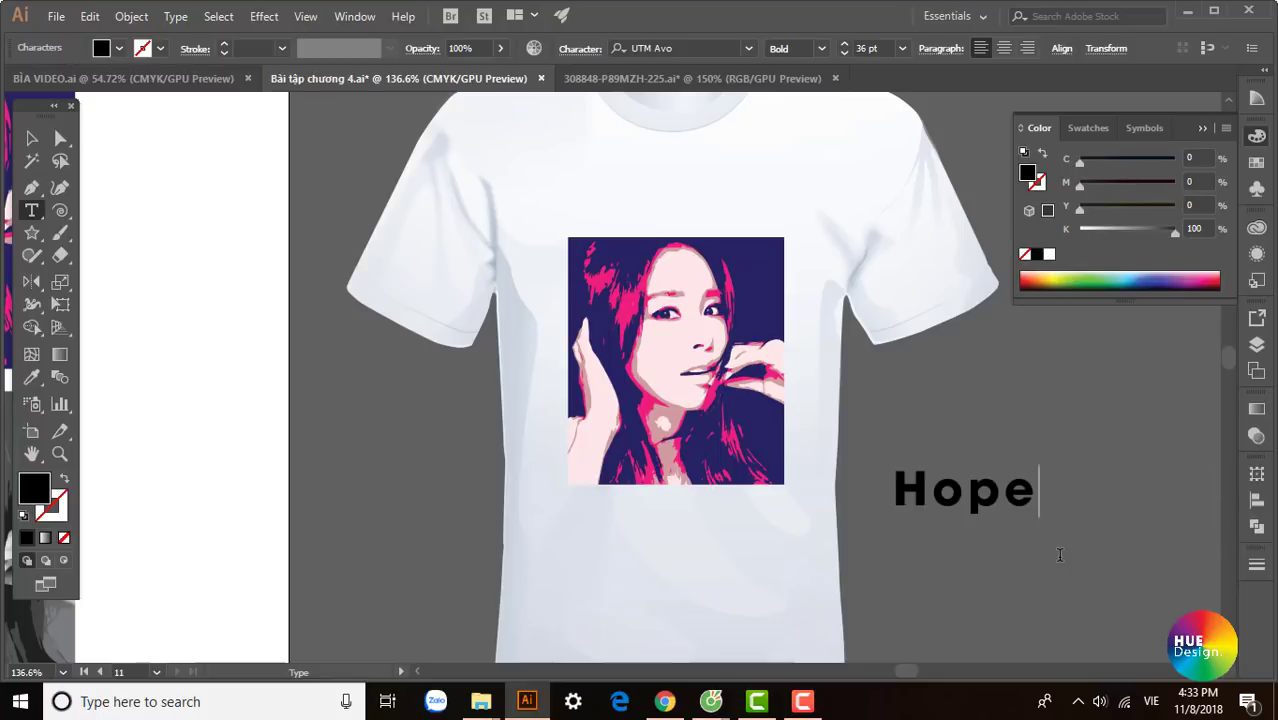
{"action": "left_click_drag", "start_coordinate": [1030, 498], "coordinate": [881, 497]}
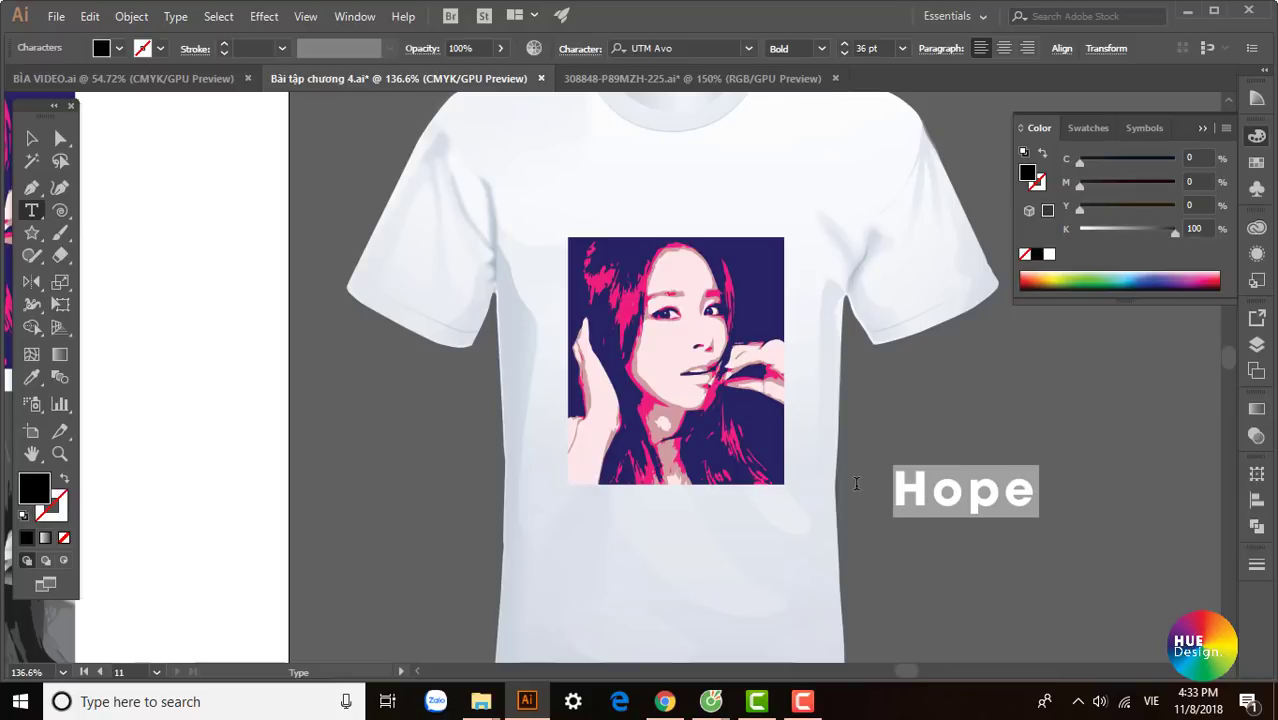
{"action": "type", "text": "H"}
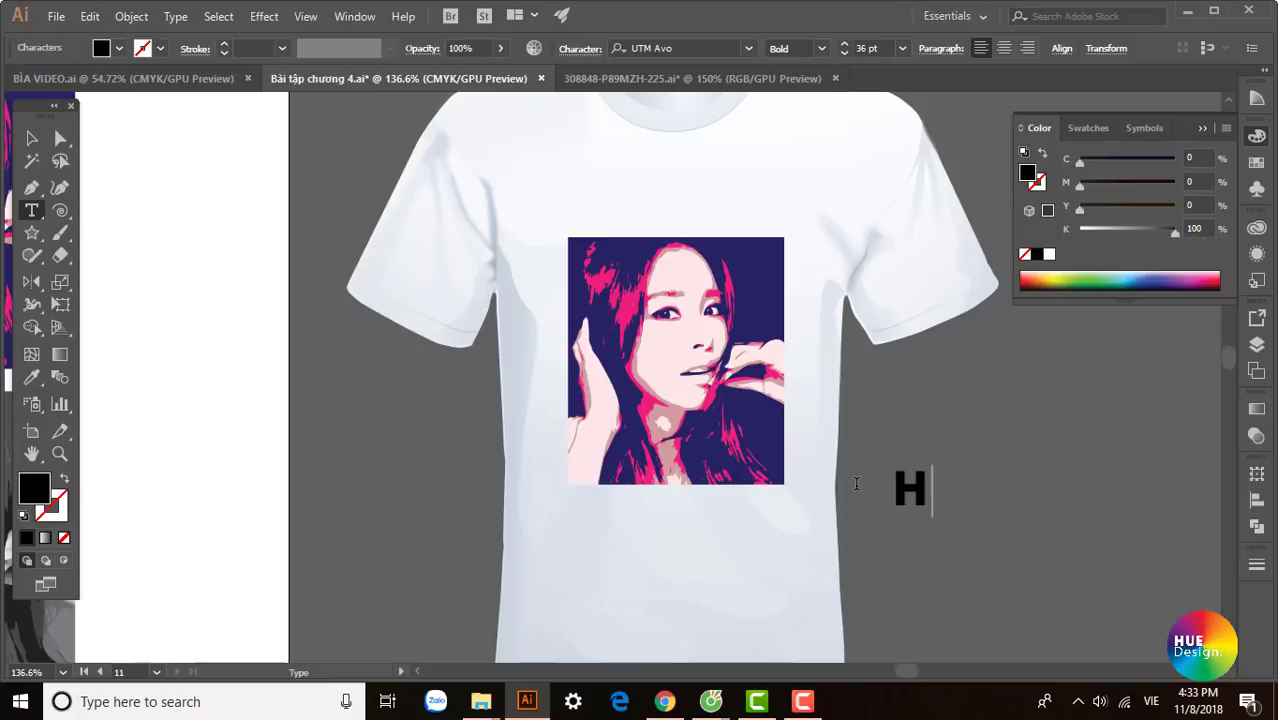
{"action": "type", "text": "OPE"}
Step: Place the HOPE lettering directly beneath the portrait on the T-shirt
{"action": "key", "text": "Escape"}
{"action": "left_click_drag", "start_coordinate": [945, 488], "coordinate": [606, 512]}
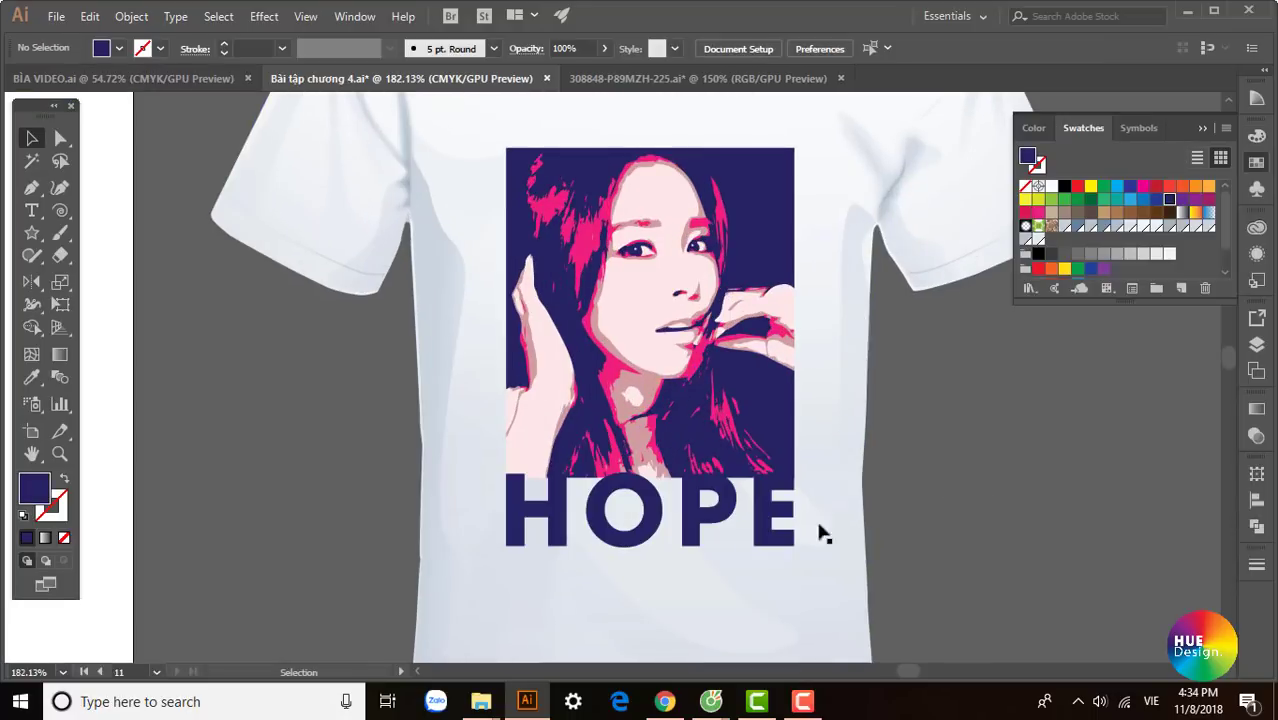
{"action": "scroll", "coordinate": [970, 457], "scroll_direction": "down", "scroll_amount": 2}
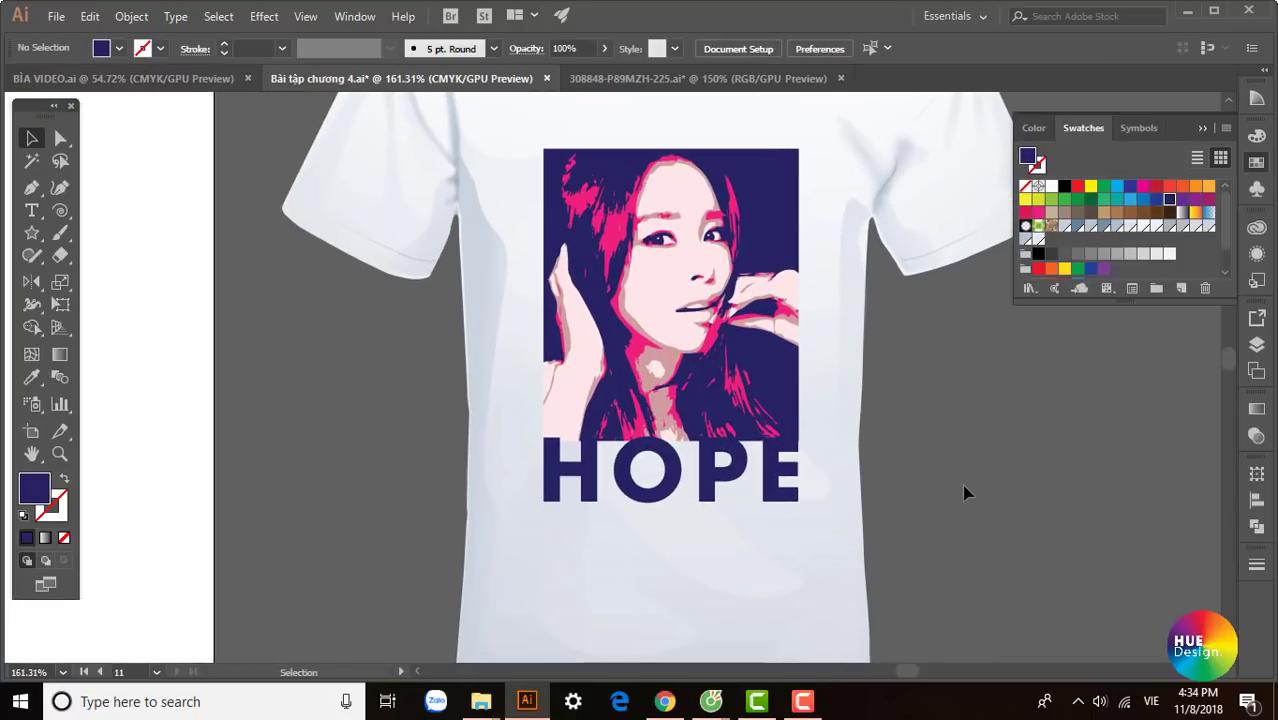